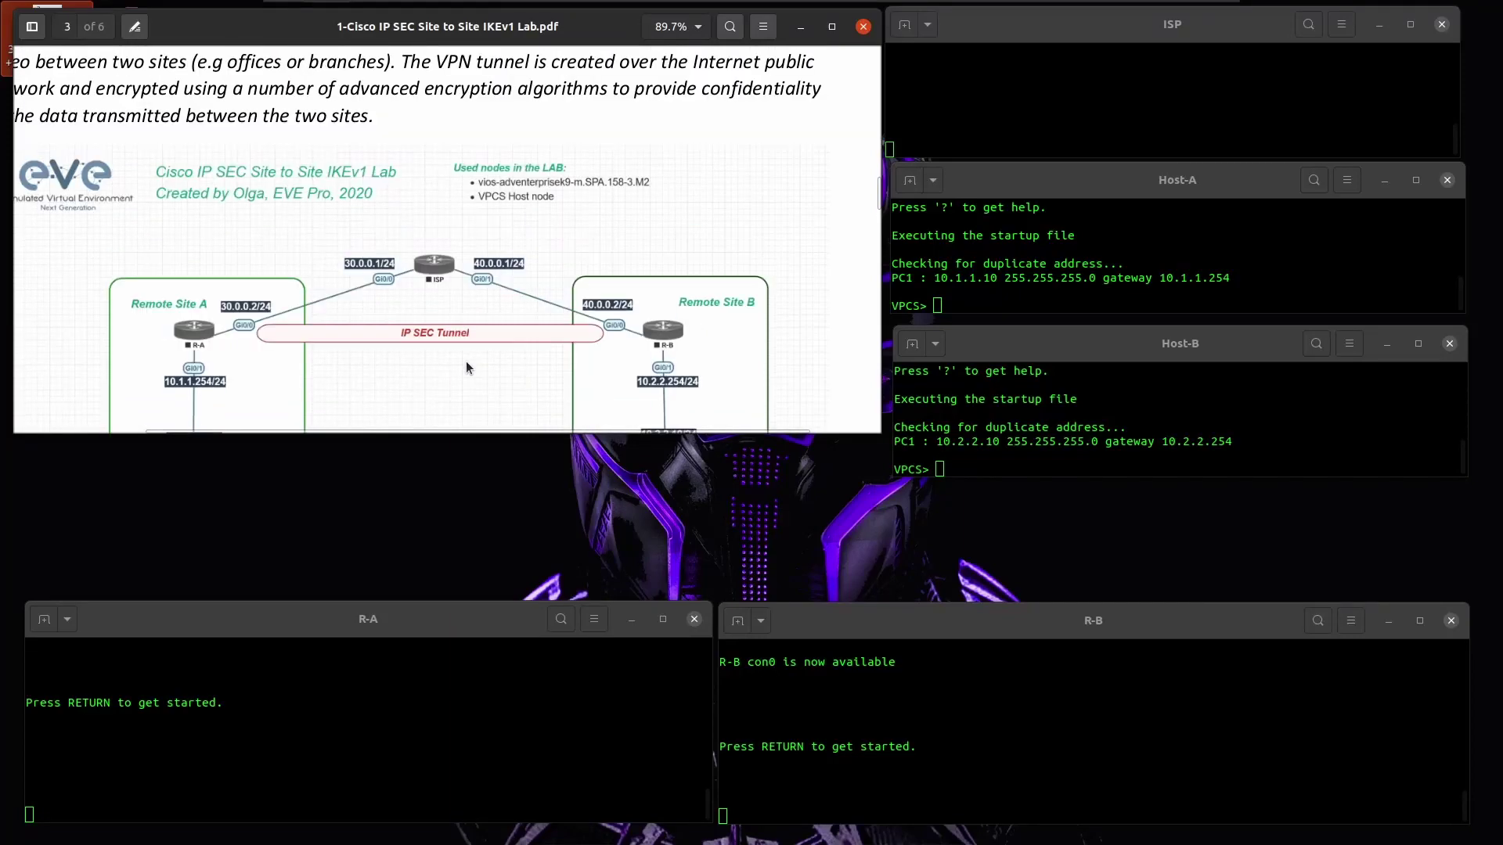
scroll(466, 366, down, 1)
scroll(467, 367, up, 3)
scroll(467, 367, down, 3)
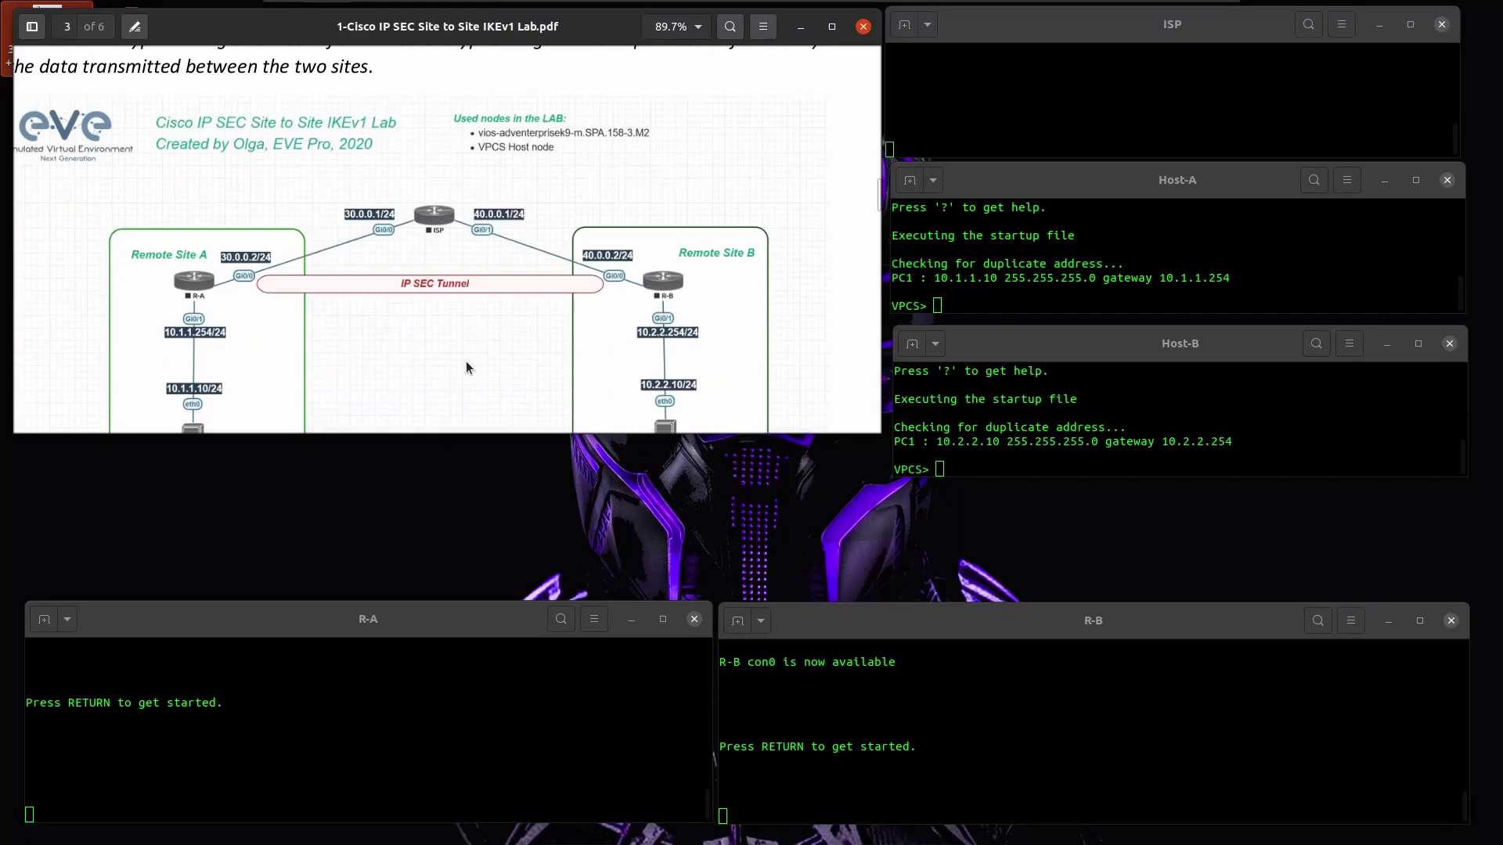
scroll(466, 367, down, 3)
scroll(466, 368, down, 1)
scroll(465, 368, up, 5)
scroll(466, 370, up, 4)
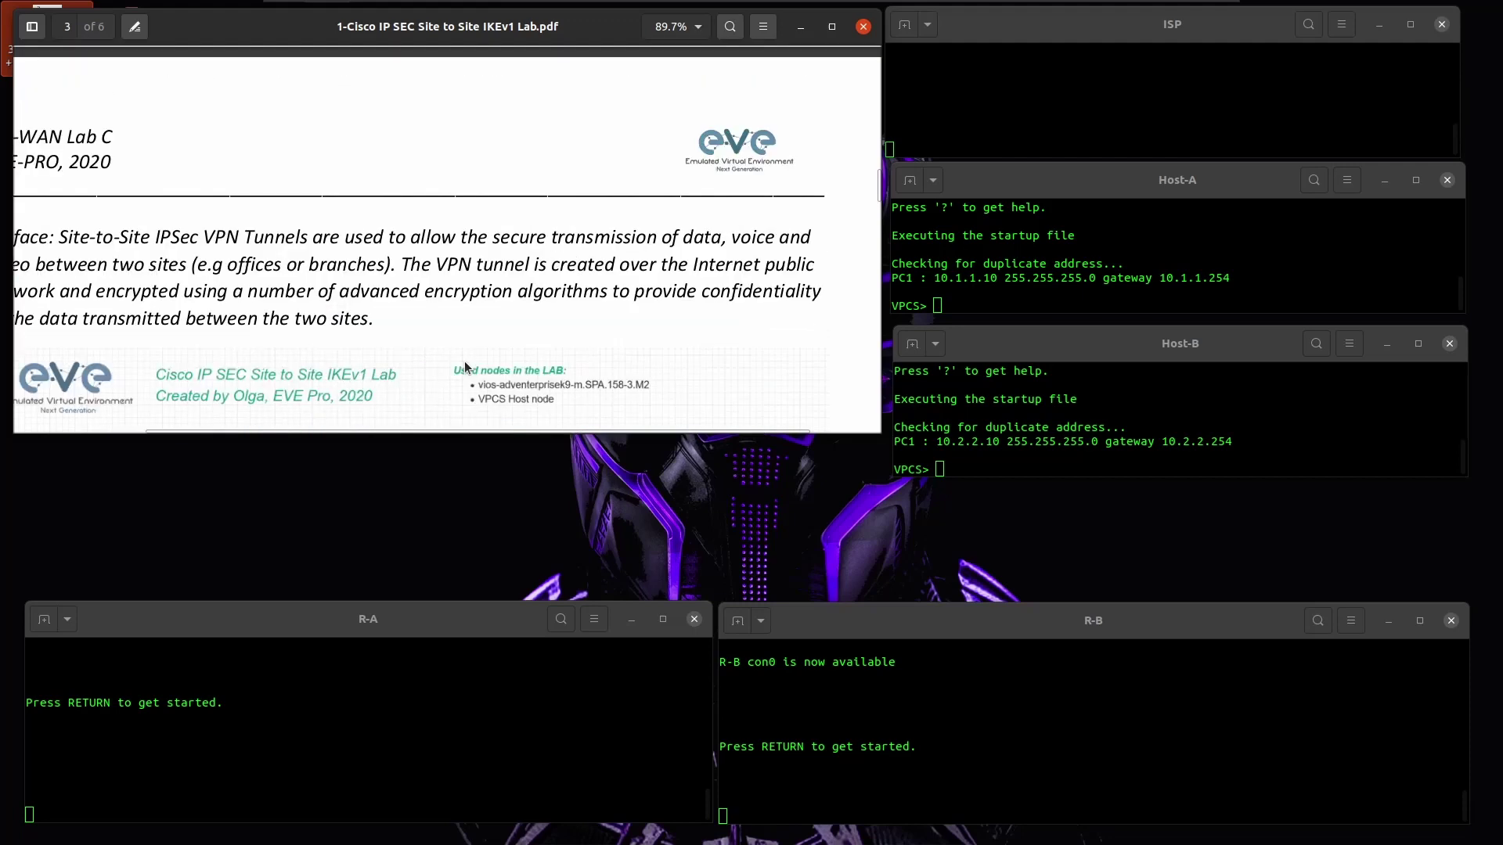
scroll(464, 364, down, 2)
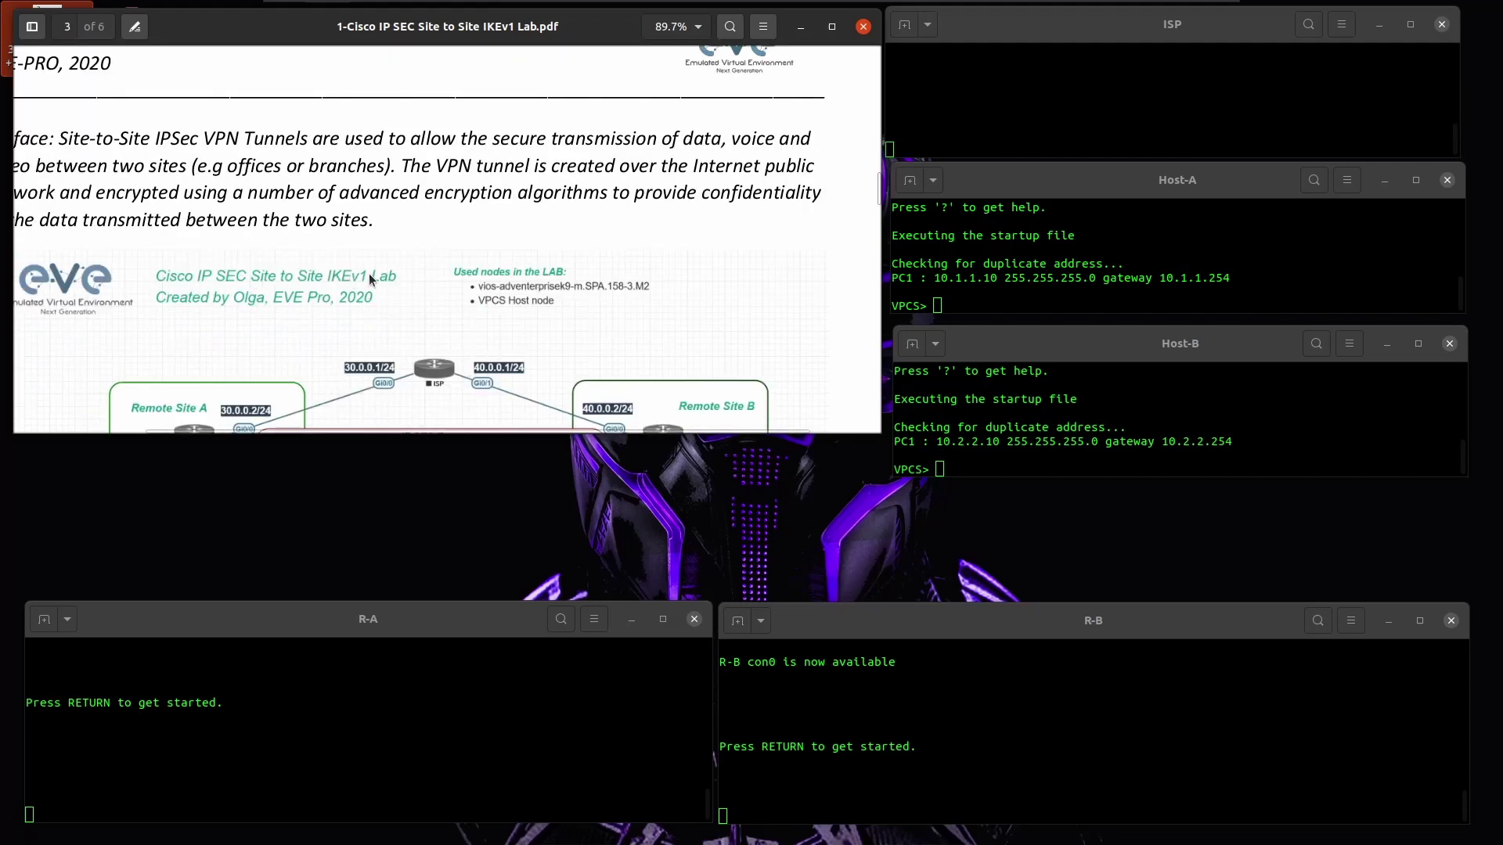
scroll(420, 289, down, 2)
scroll(429, 297, down, 1)
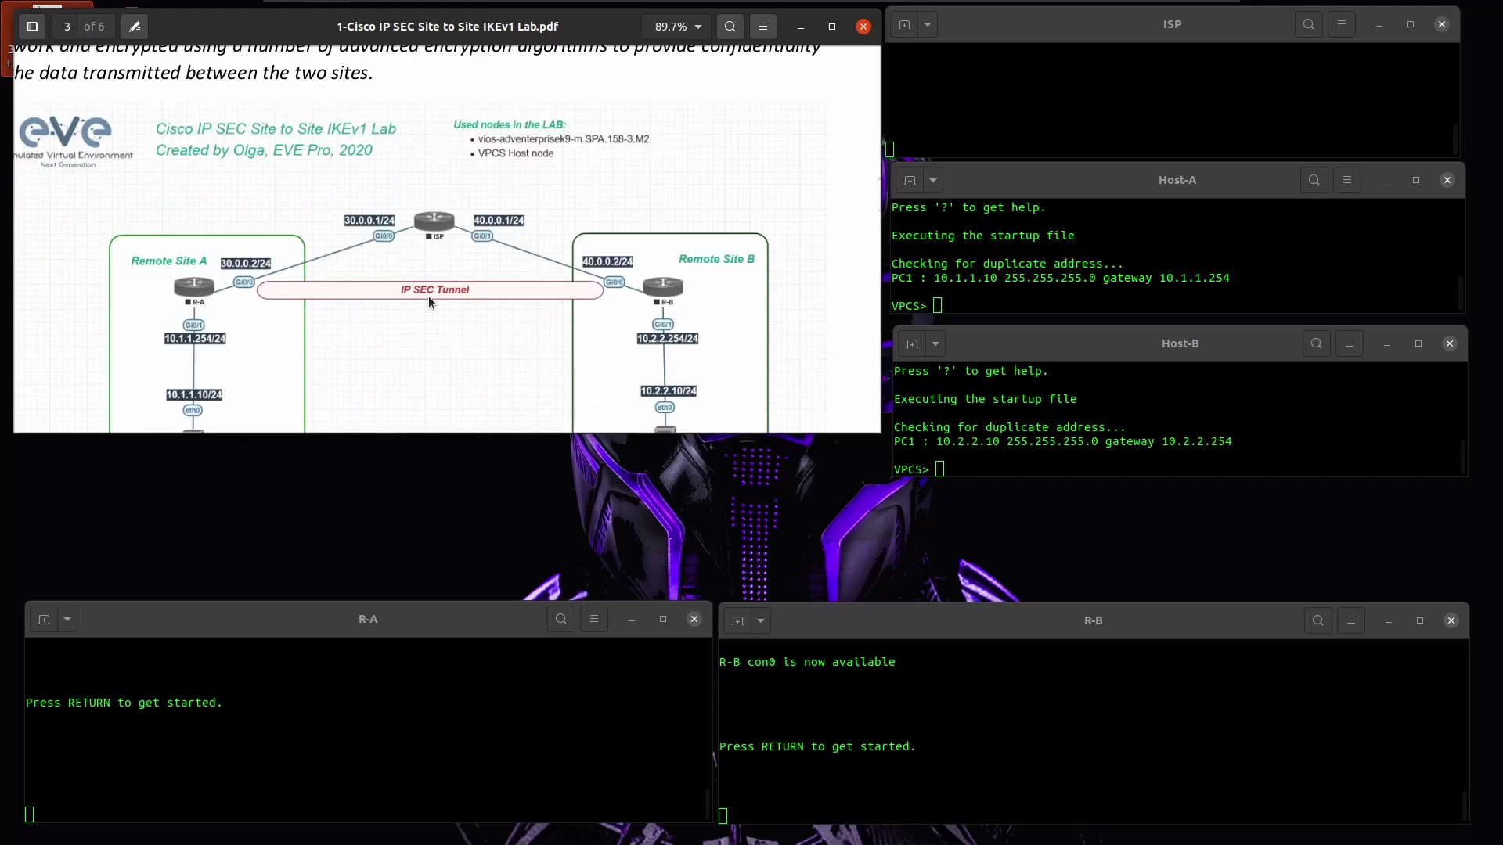
scroll(428, 296, down, 3)
scroll(429, 296, down, 3)
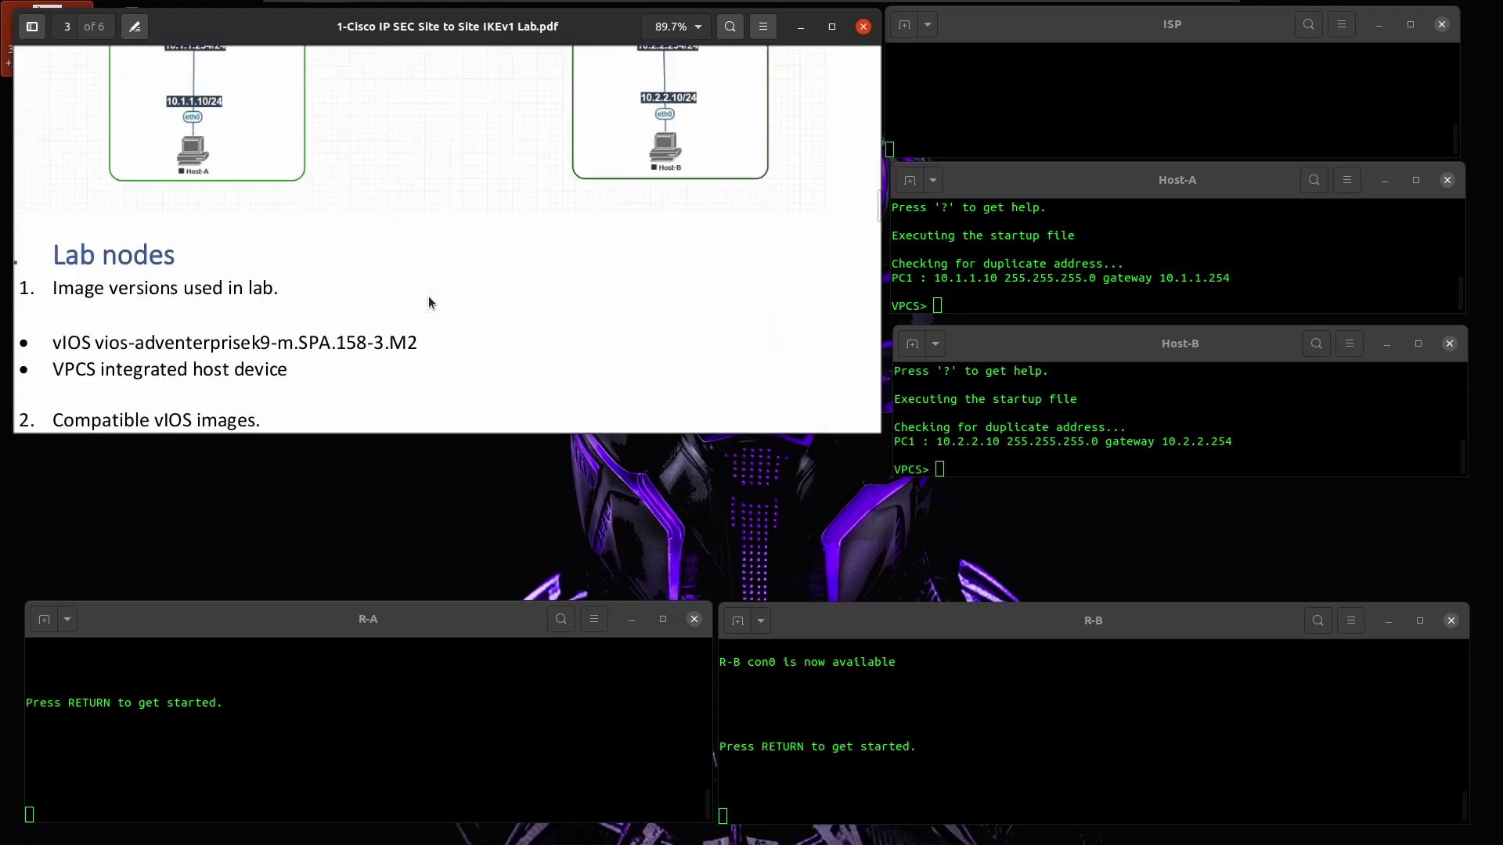
scroll(429, 296, down, 3)
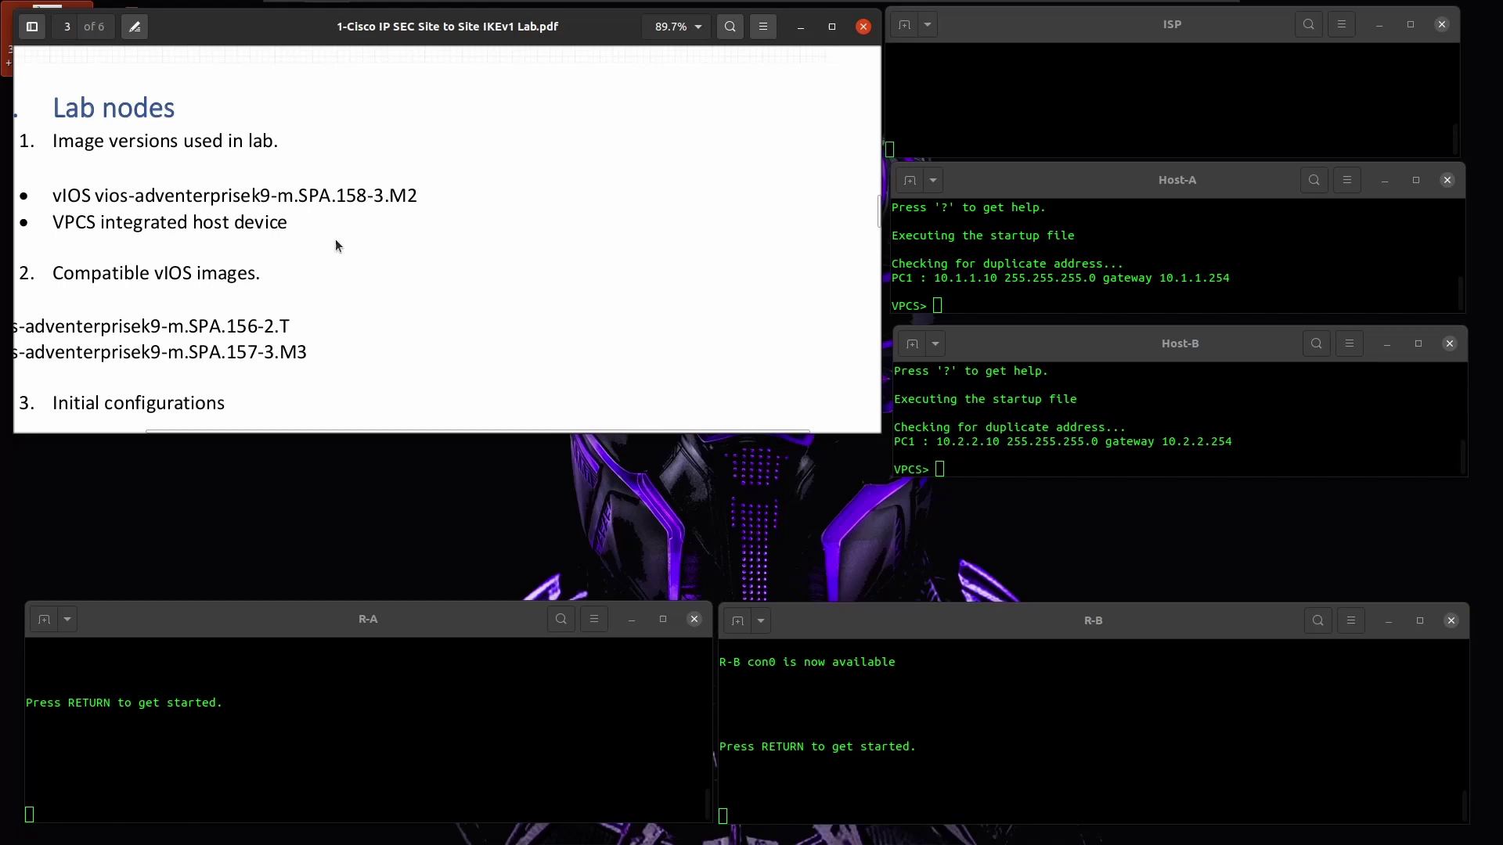
- Launch a blank gedit document, shrink it, and place it beside the lab PDF
triple_click(317, 229)
scroll(396, 251, down, 1)
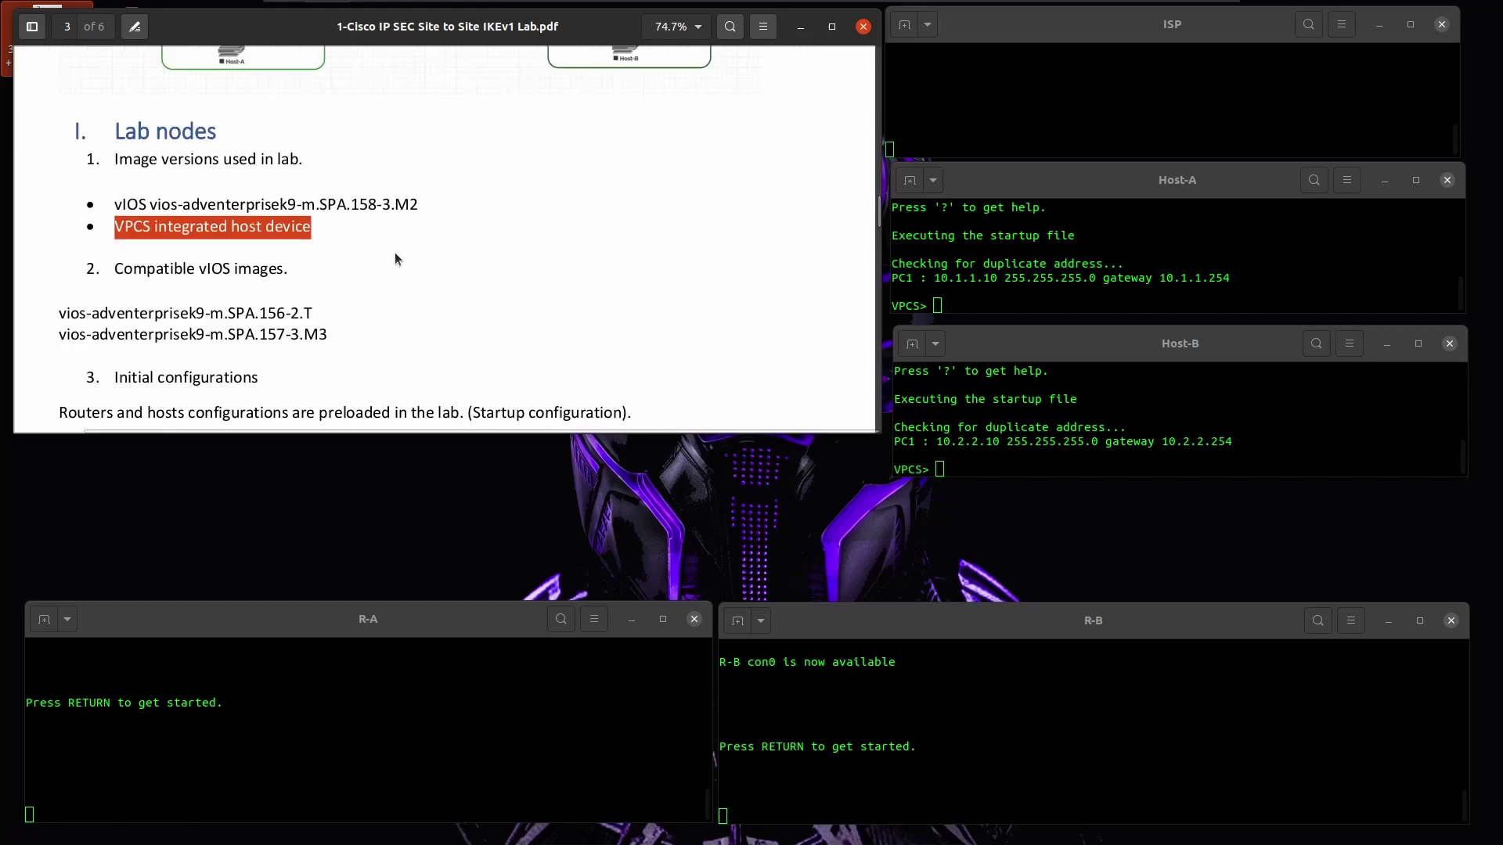
scroll(394, 252, down, 1)
scroll(424, 266, down, 3)
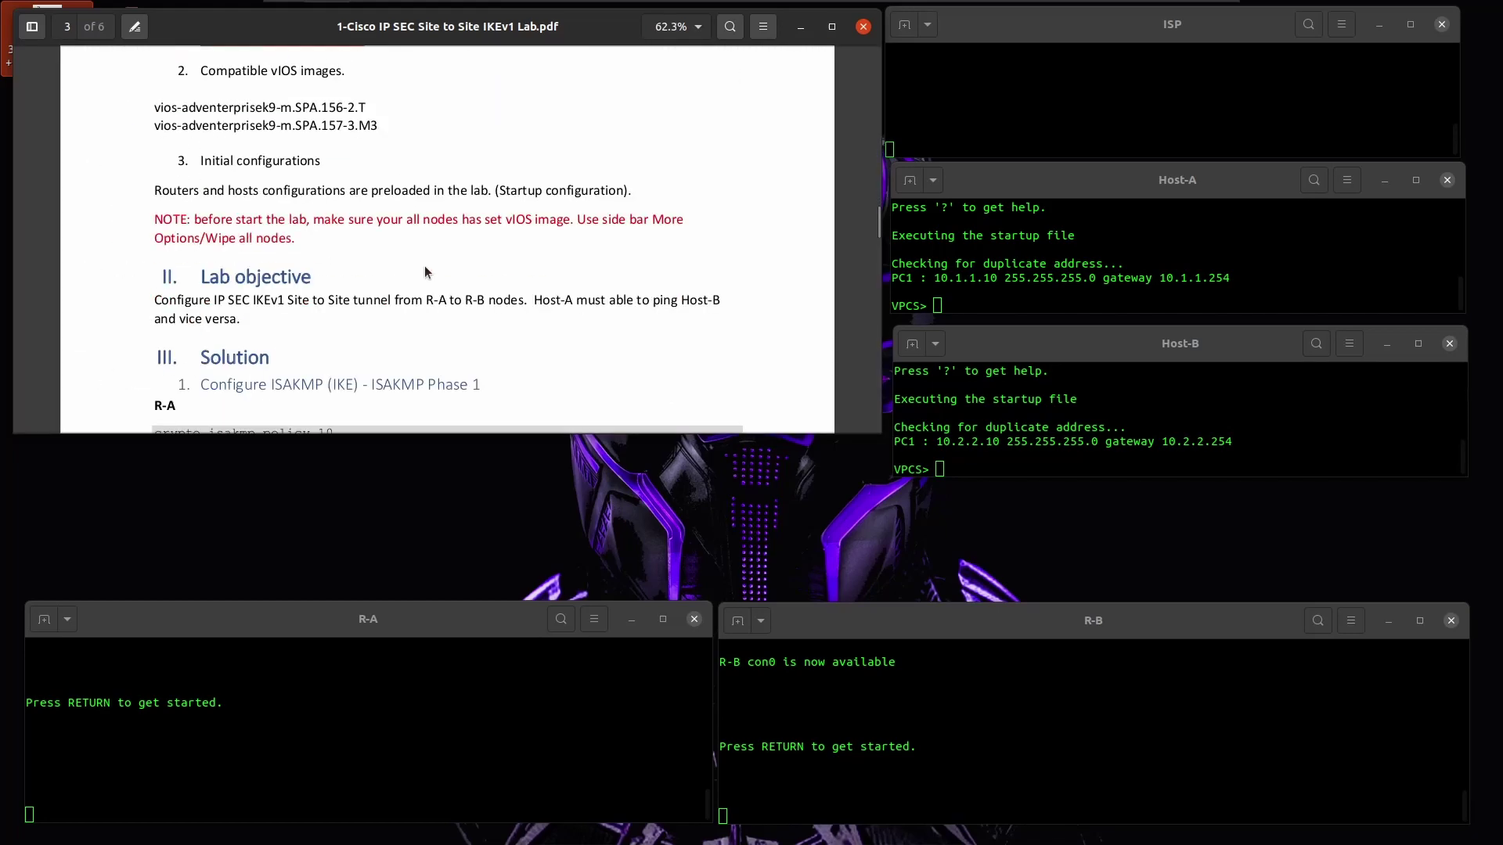
scroll(467, 240, down, 2)
scroll(466, 240, down, 5)
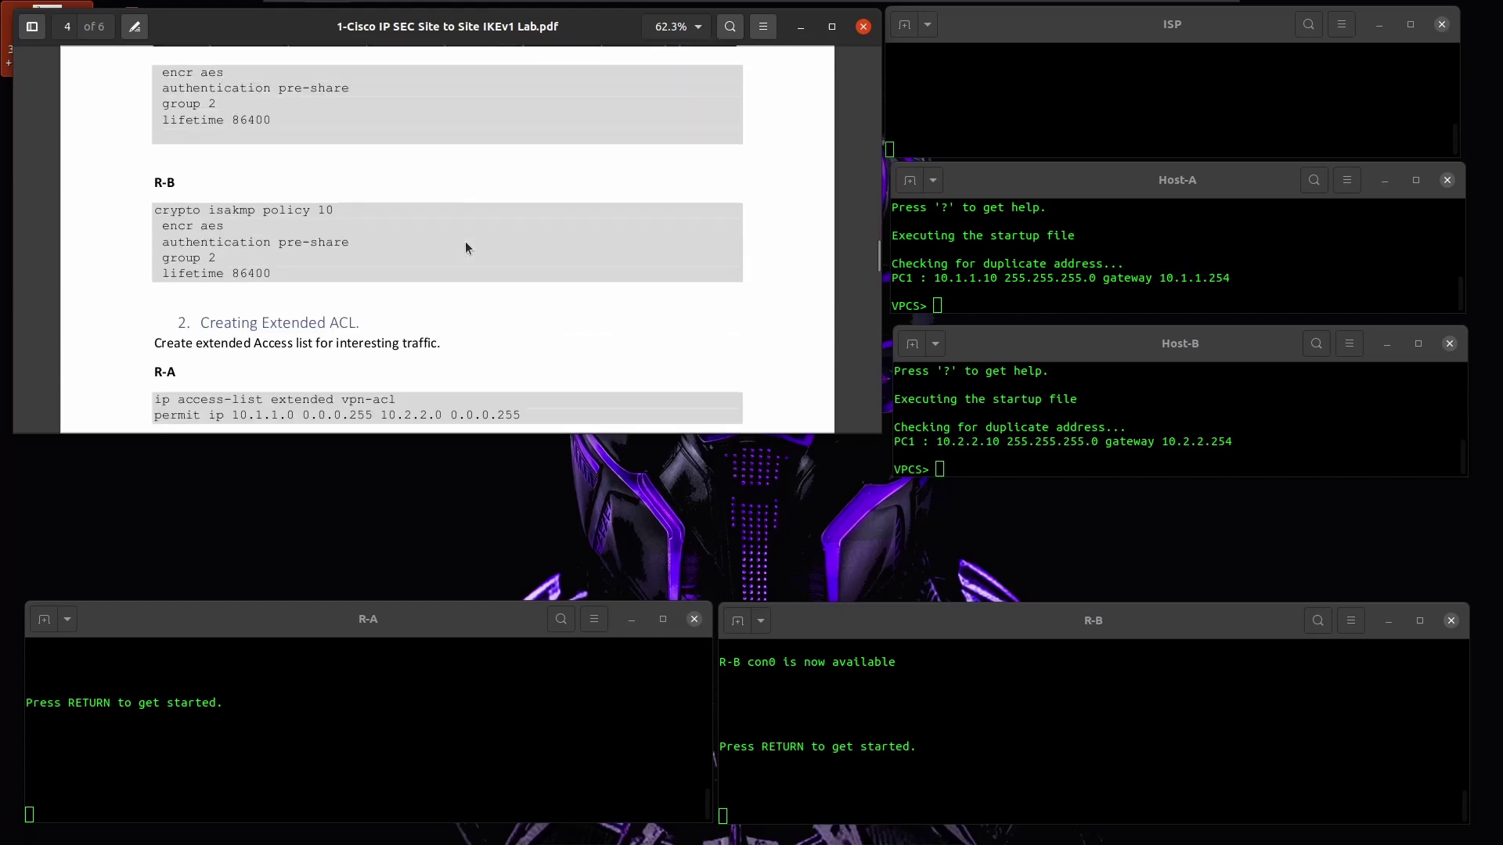
scroll(465, 241, up, 2)
scroll(465, 241, up, 1)
scroll(465, 241, down, 4)
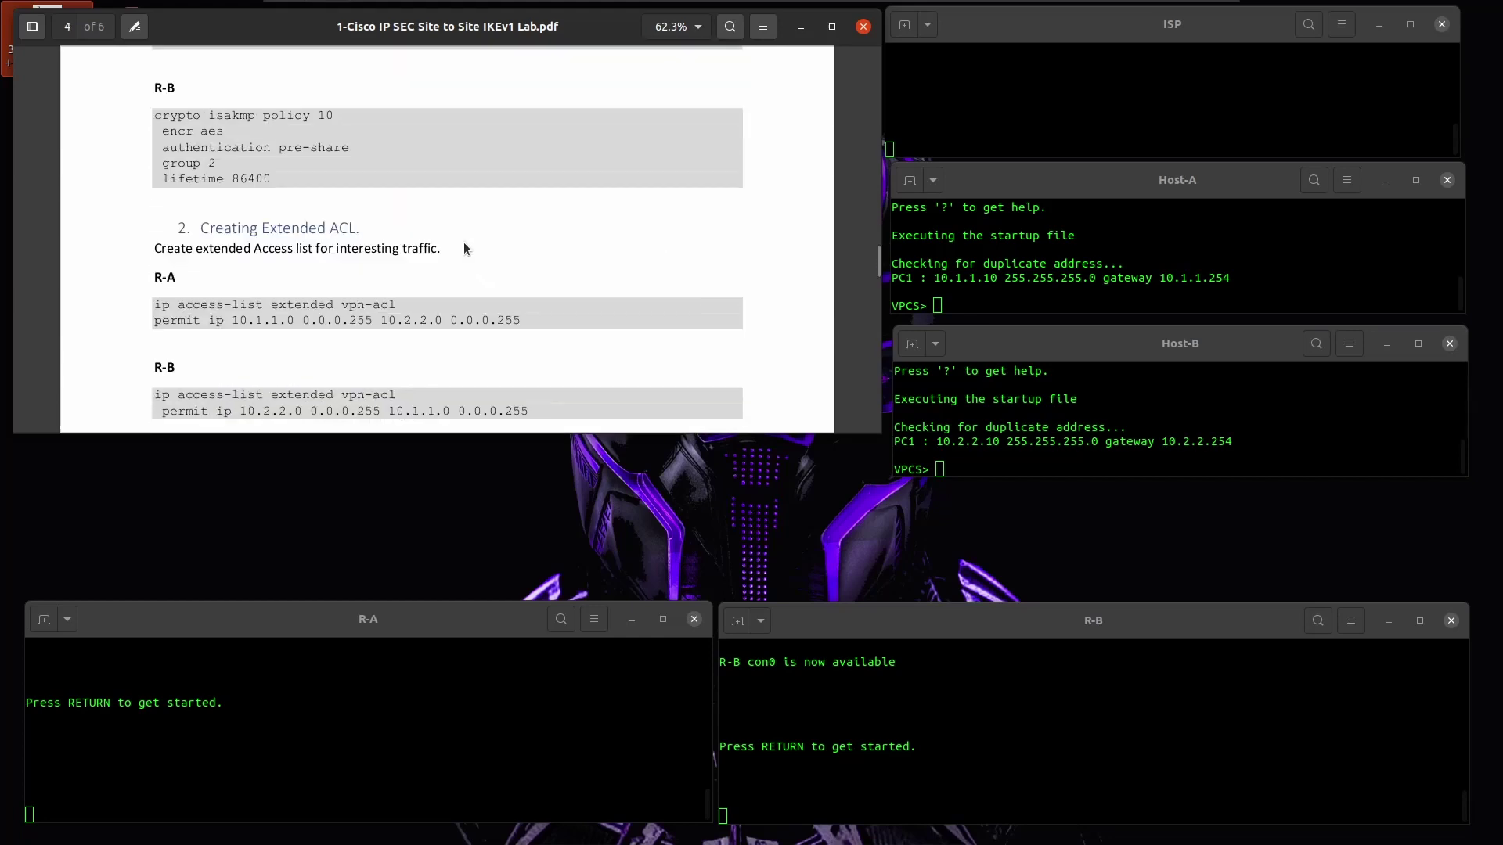
scroll(464, 242, down, 4)
scroll(464, 242, up, 2)
scroll(464, 242, up, 2)
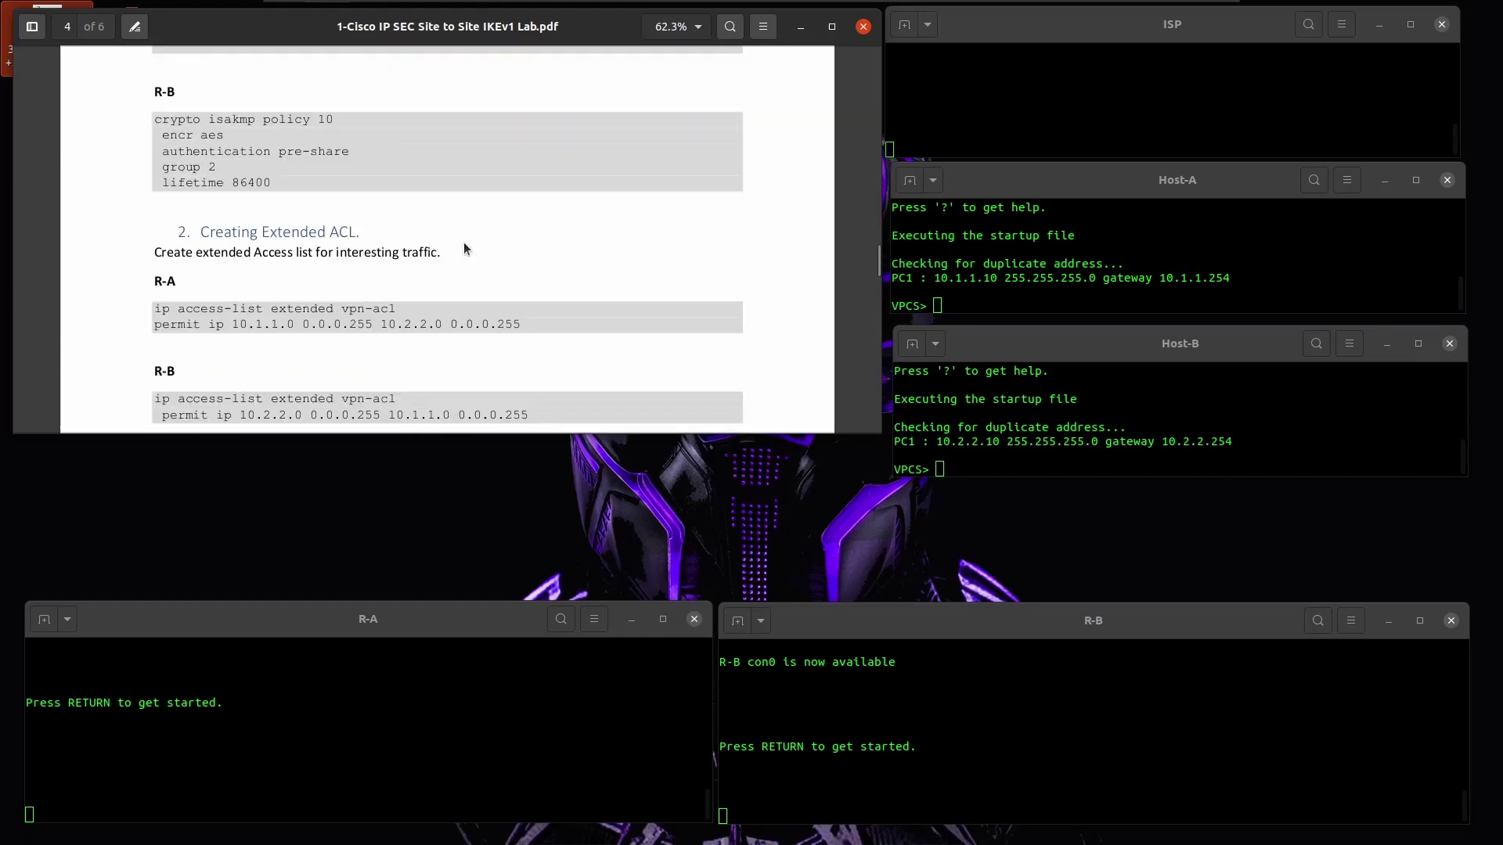
scroll(464, 242, up, 1)
scroll(464, 242, down, 1)
scroll(464, 242, down, 1)
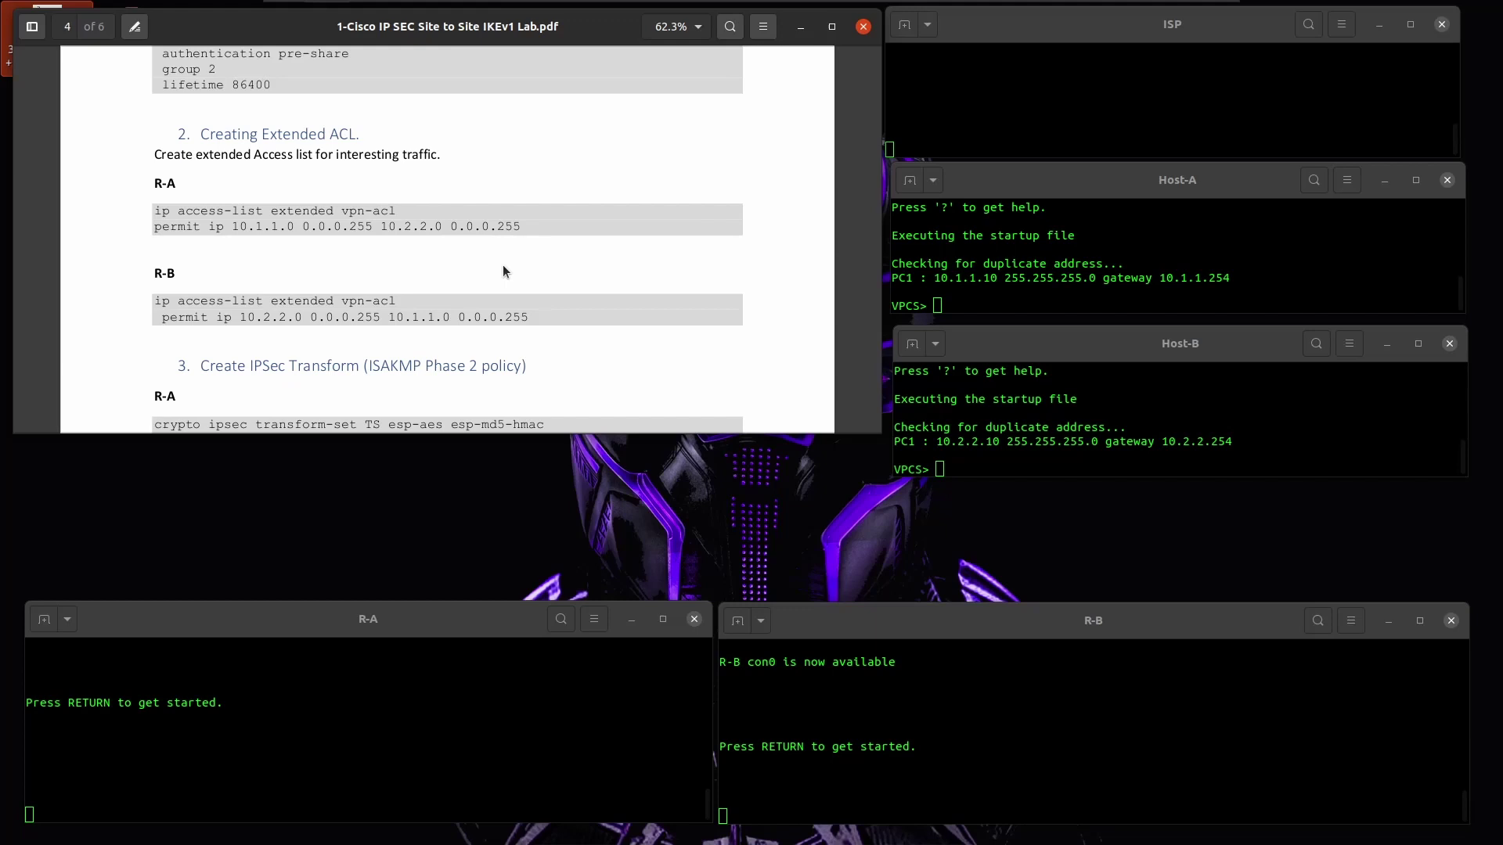
scroll(503, 272, down, 2)
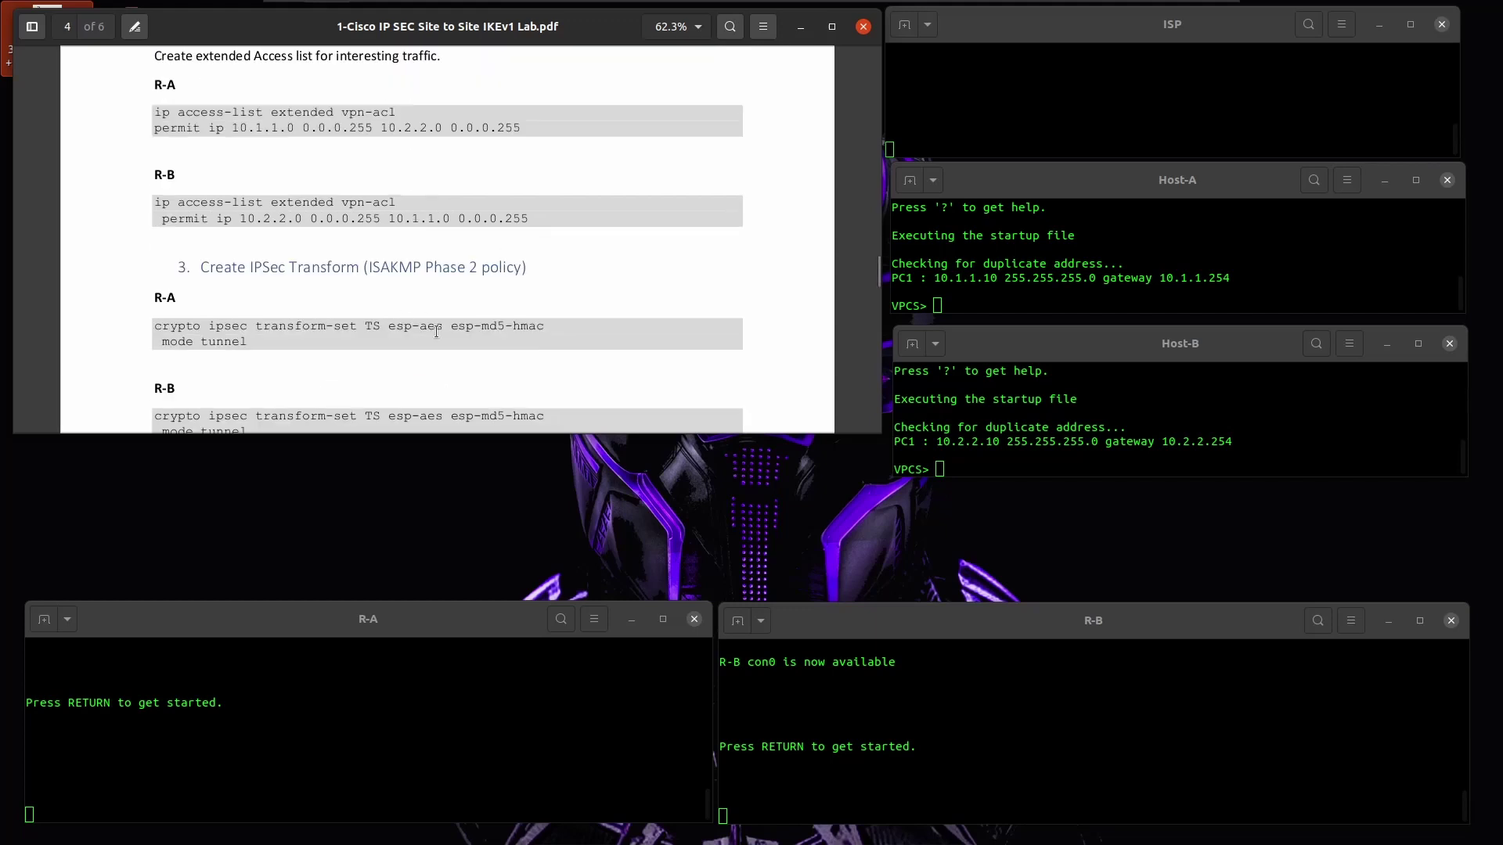
scroll(428, 325, down, 3)
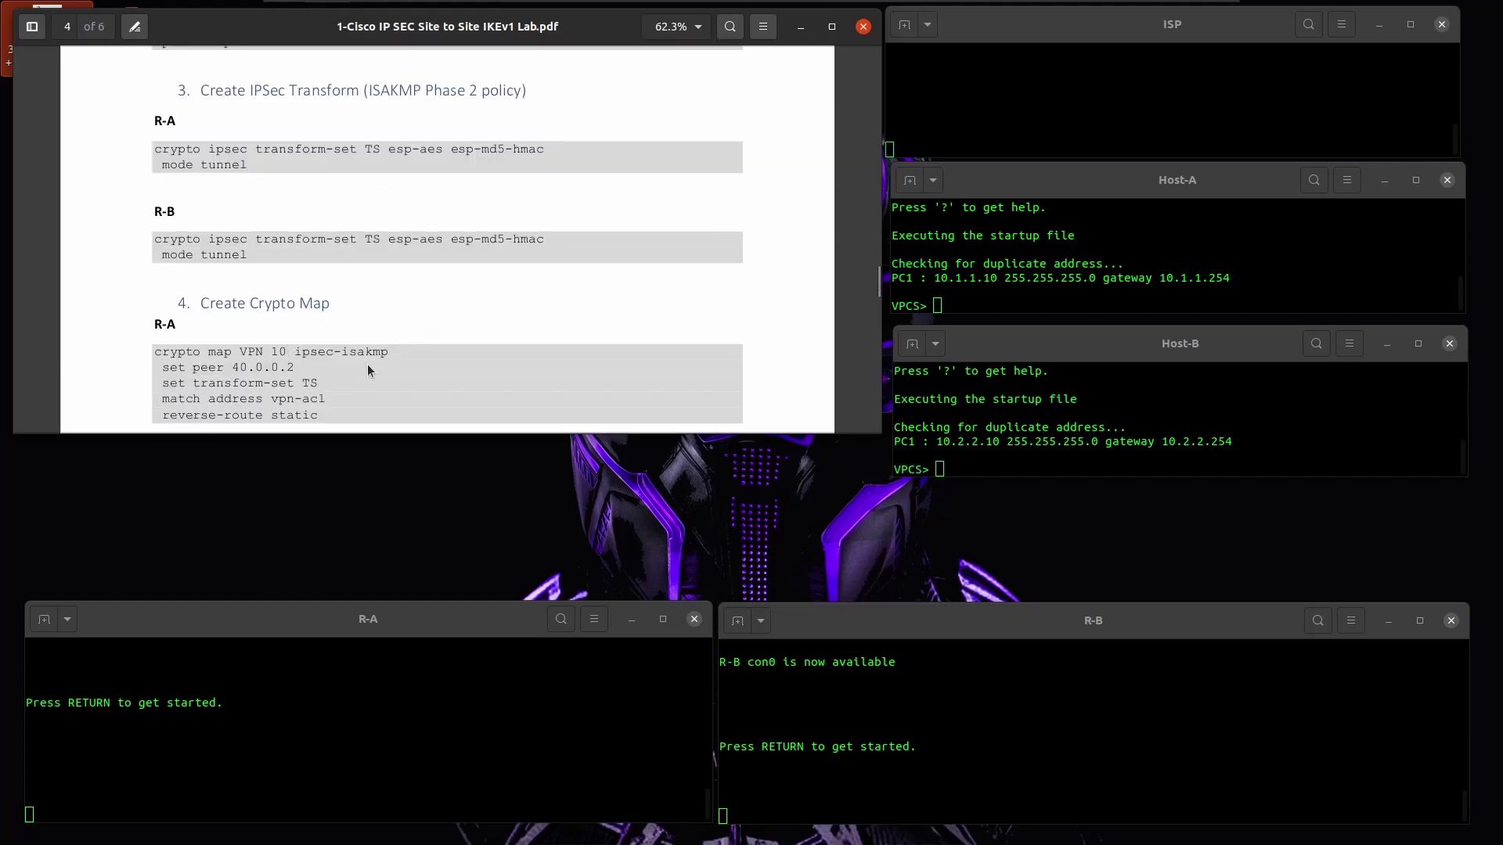
scroll(546, 293, down, 2)
scroll(546, 293, down, 3)
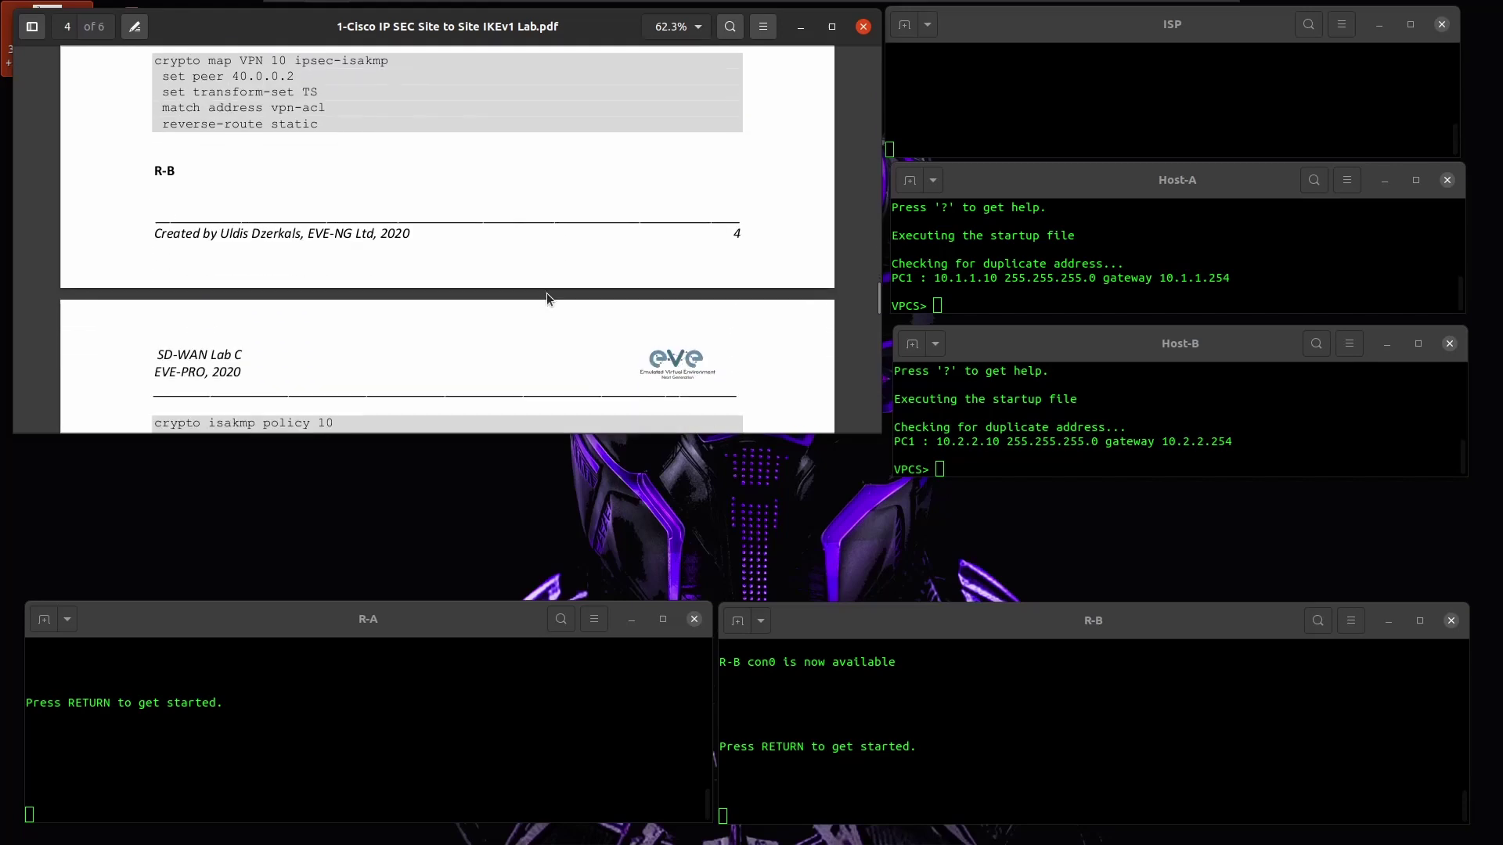
scroll(546, 293, down, 3)
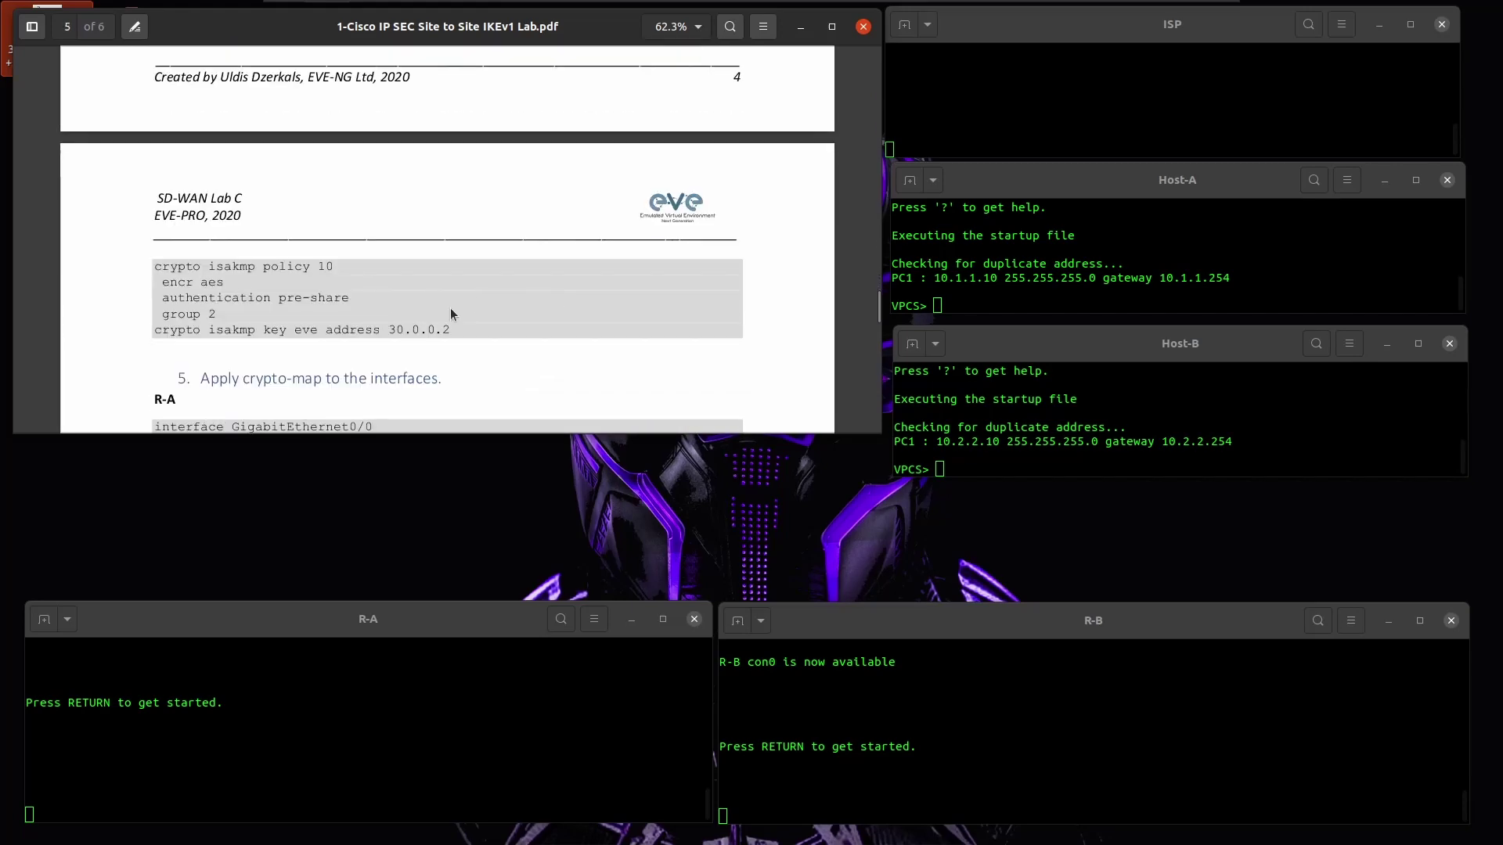
scroll(450, 310, down, 2)
scroll(450, 309, down, 3)
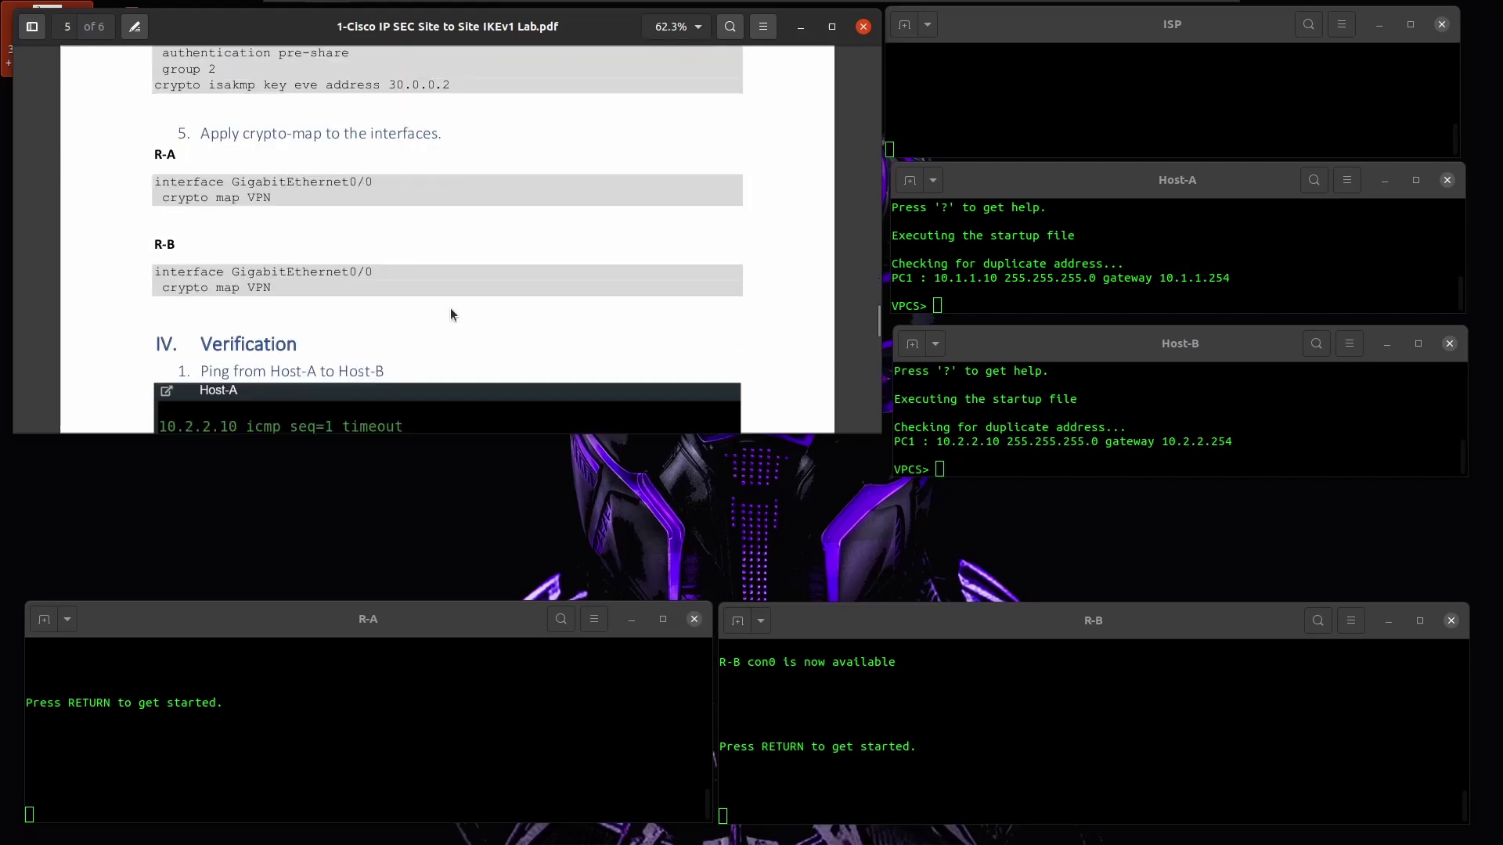
scroll(450, 313, down, 3)
scroll(450, 313, down, 2)
scroll(449, 312, down, 3)
scroll(450, 313, down, 2)
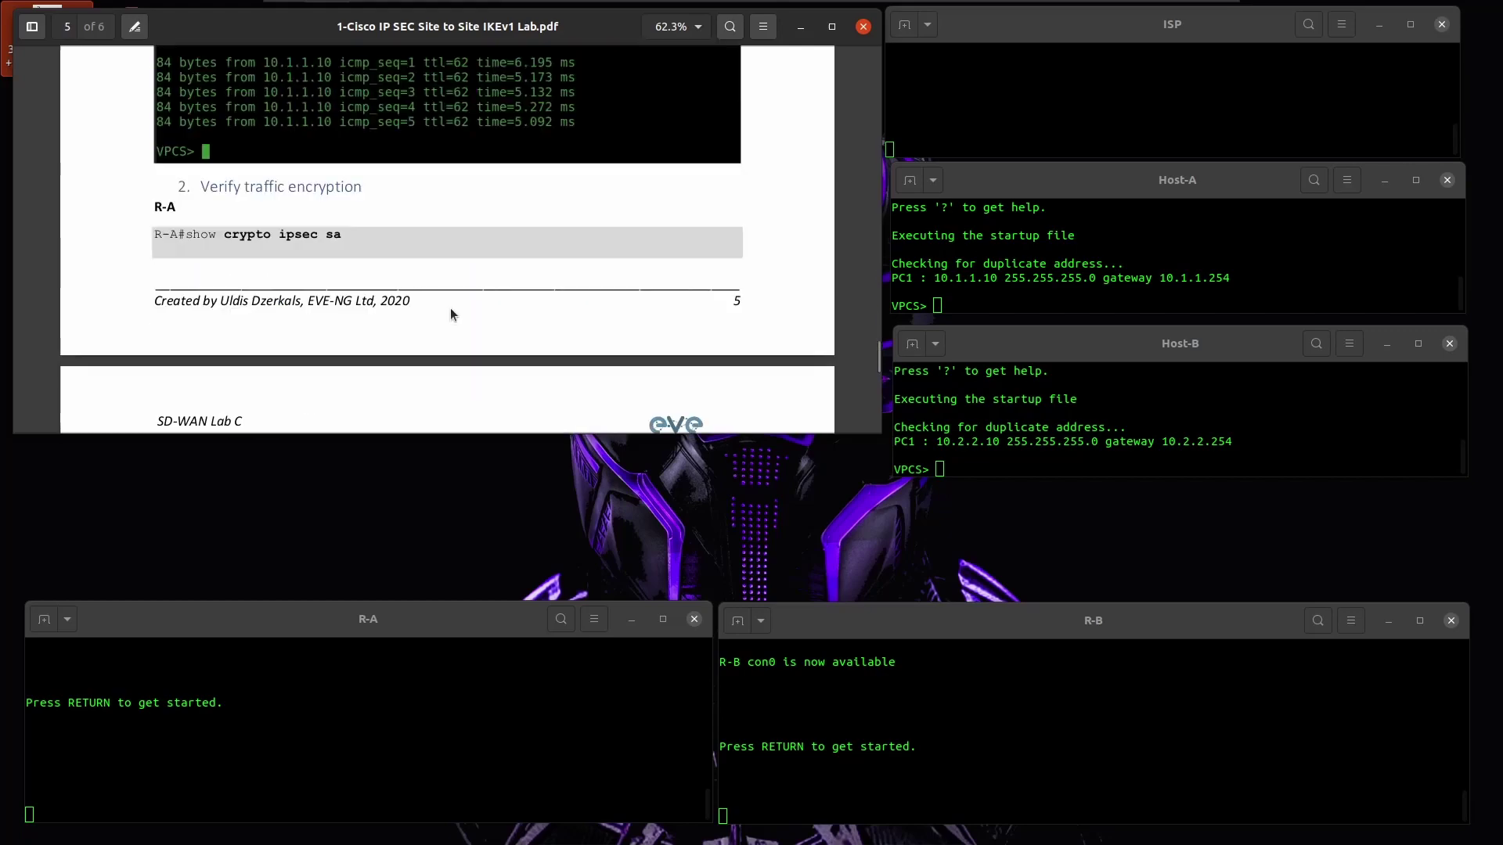
scroll(450, 314, down, 3)
scroll(450, 314, down, 3)
scroll(450, 314, down, 2)
scroll(450, 308, down, 2)
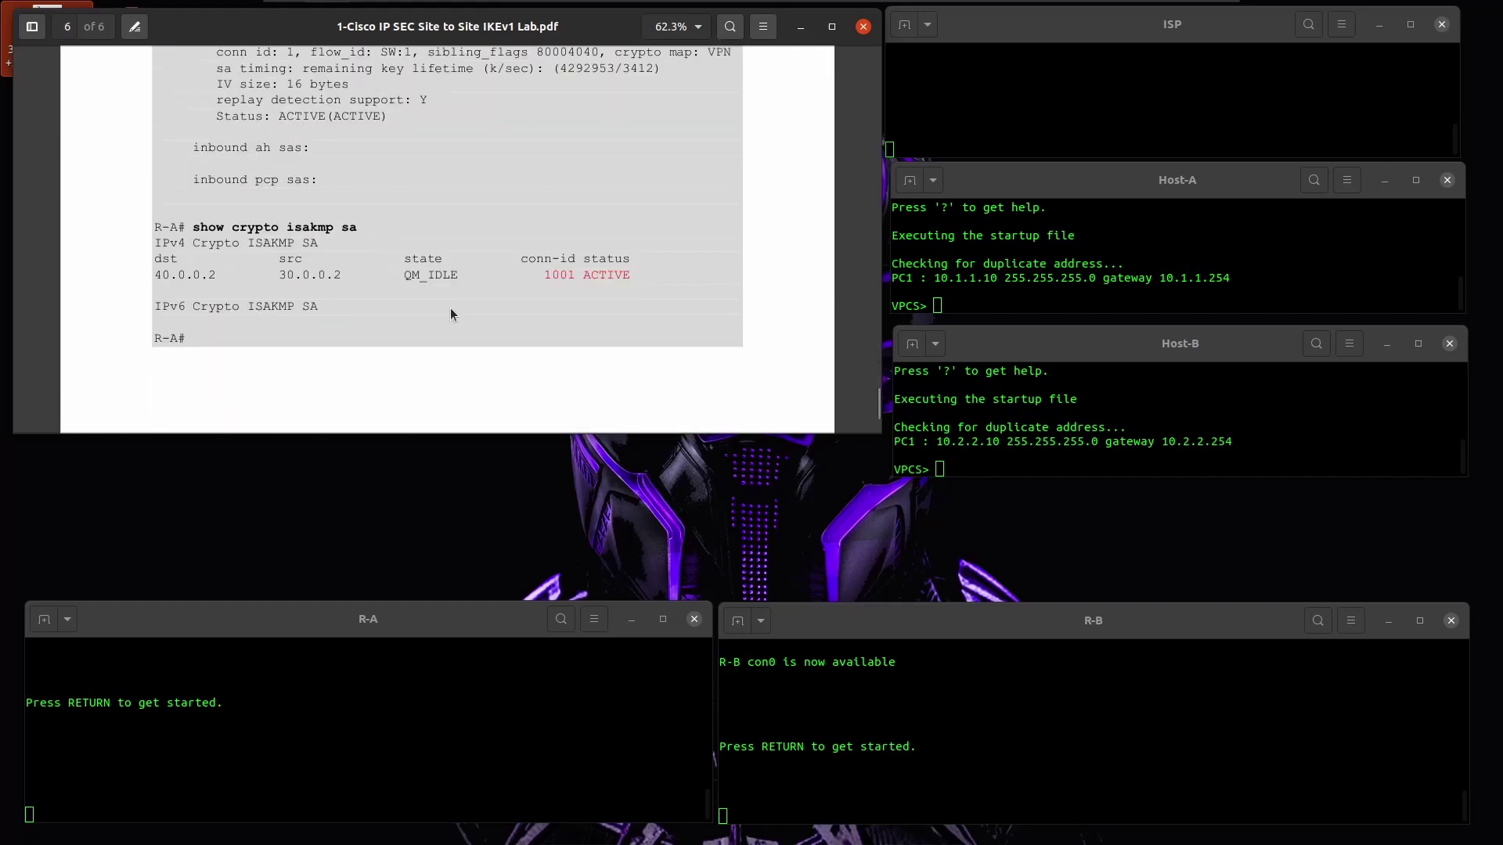
scroll(450, 309, up, 5)
scroll(450, 307, up, 4)
scroll(446, 323, up, 3)
scroll(444, 337, up, 5)
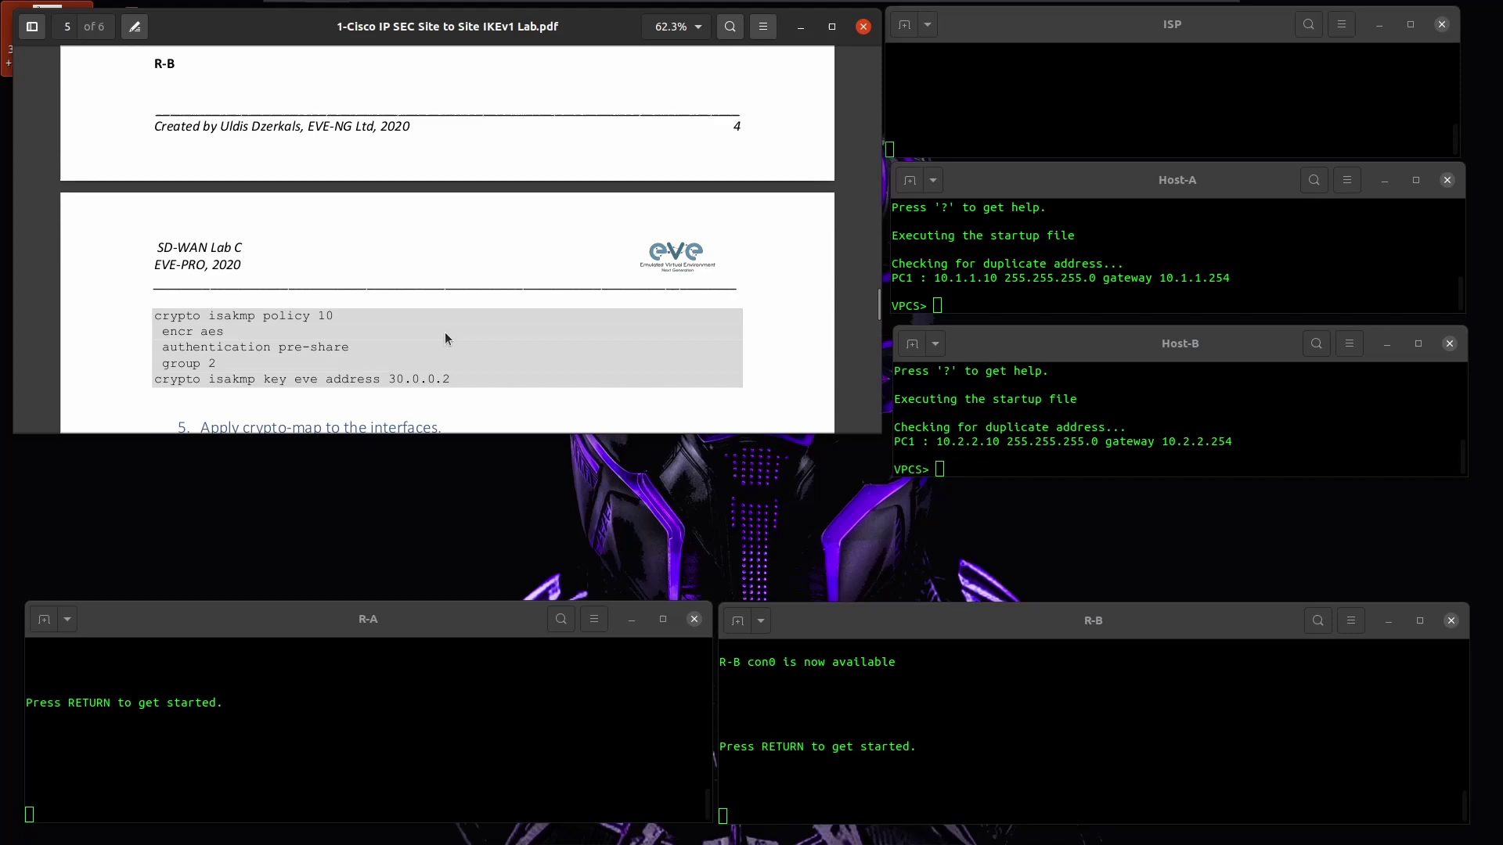
scroll(446, 336, up, 4)
scroll(445, 337, up, 4)
scroll(445, 338, up, 4)
scroll(444, 338, up, 5)
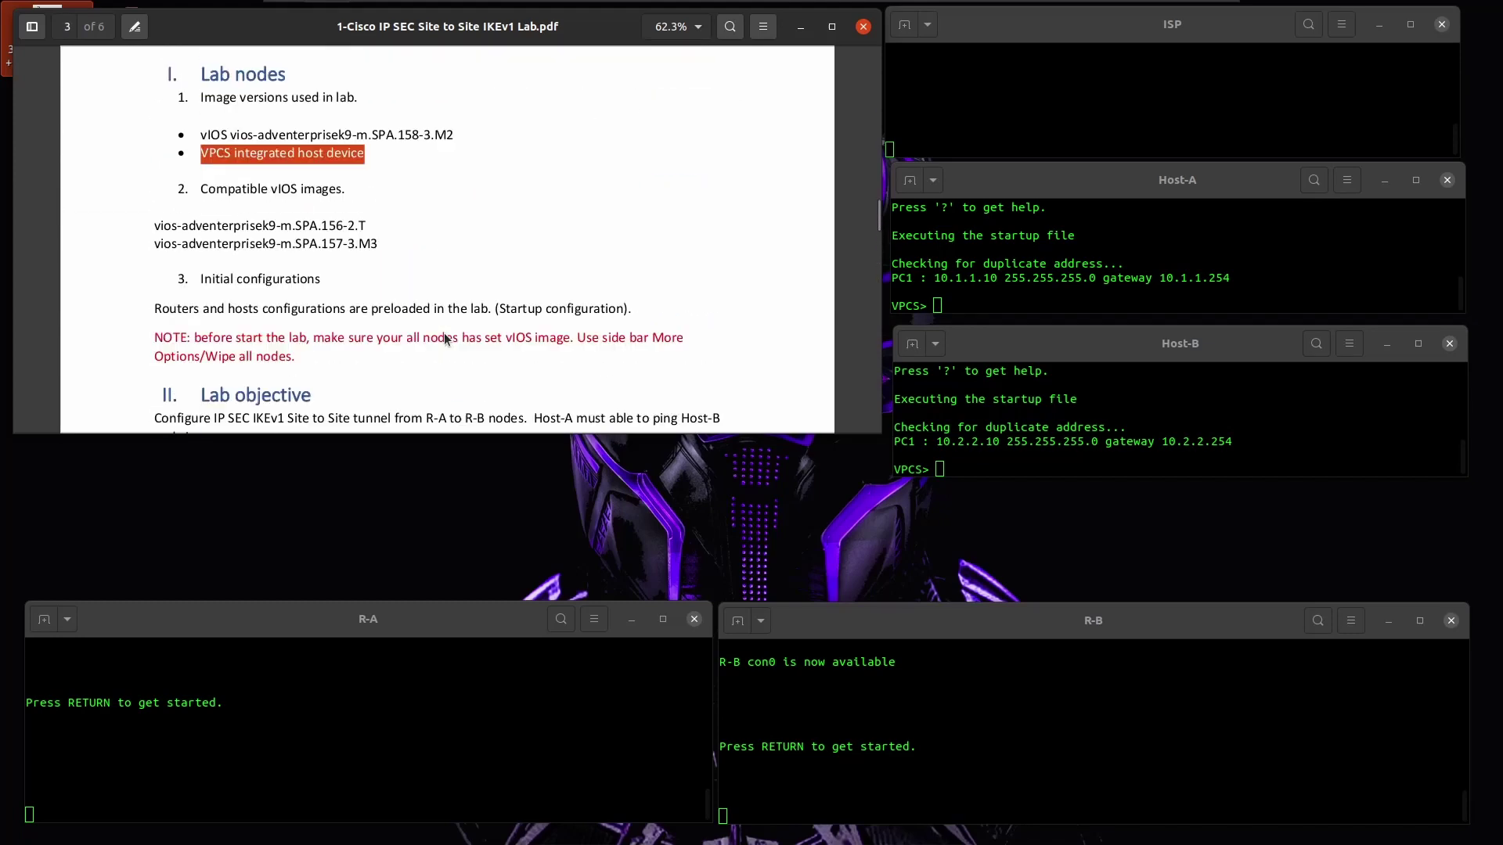
scroll(444, 339, up, 2)
scroll(444, 340, up, 2)
scroll(445, 340, down, 5)
scroll(445, 332, down, 3)
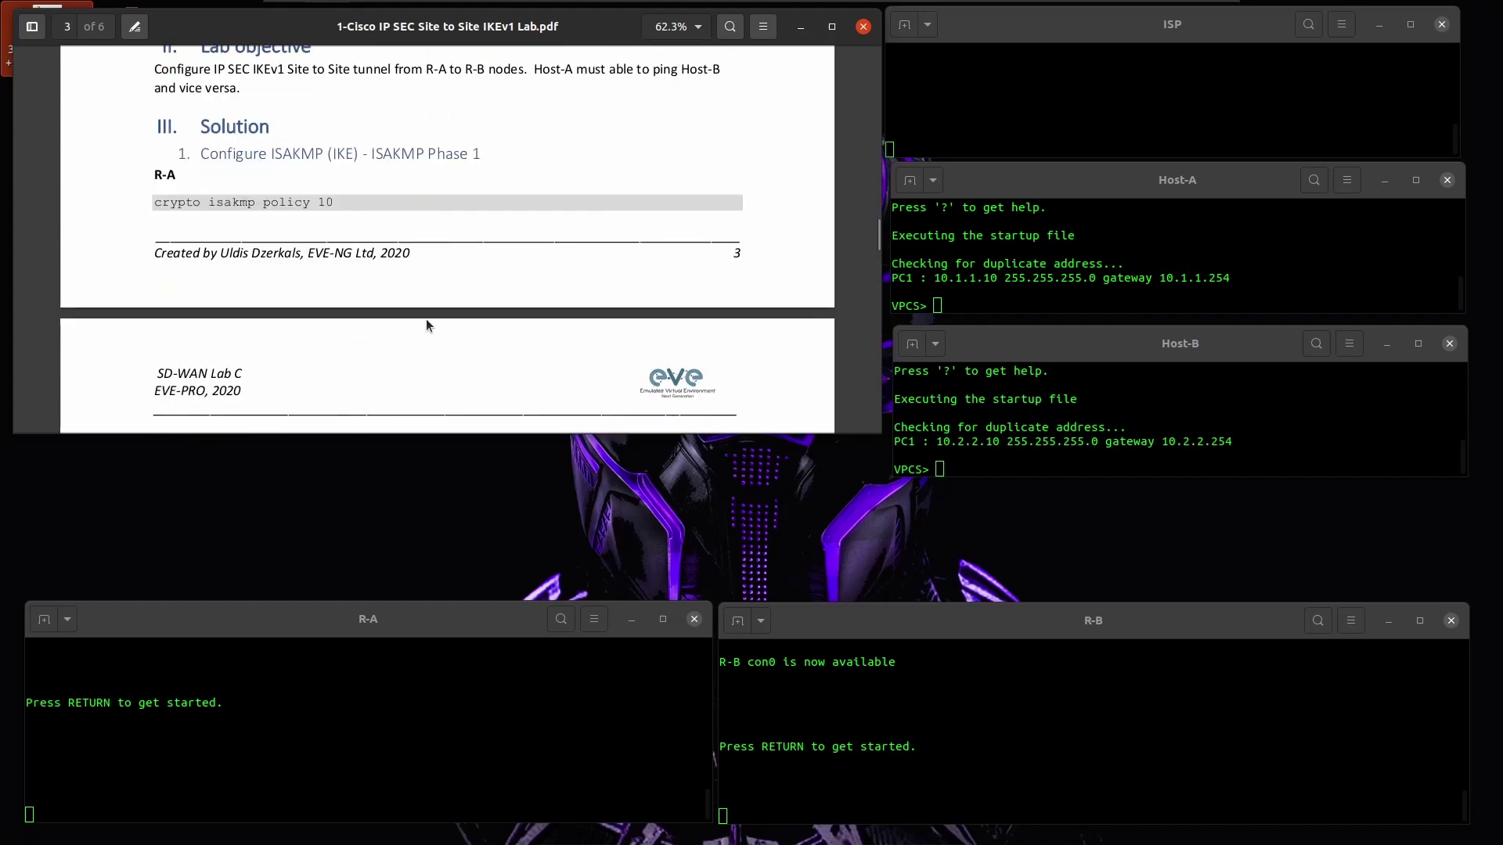
mouse_move(417, 26)
mouse_down()
mouse_move(441, 39)
mouse_move(370, 39)
mouse_up()
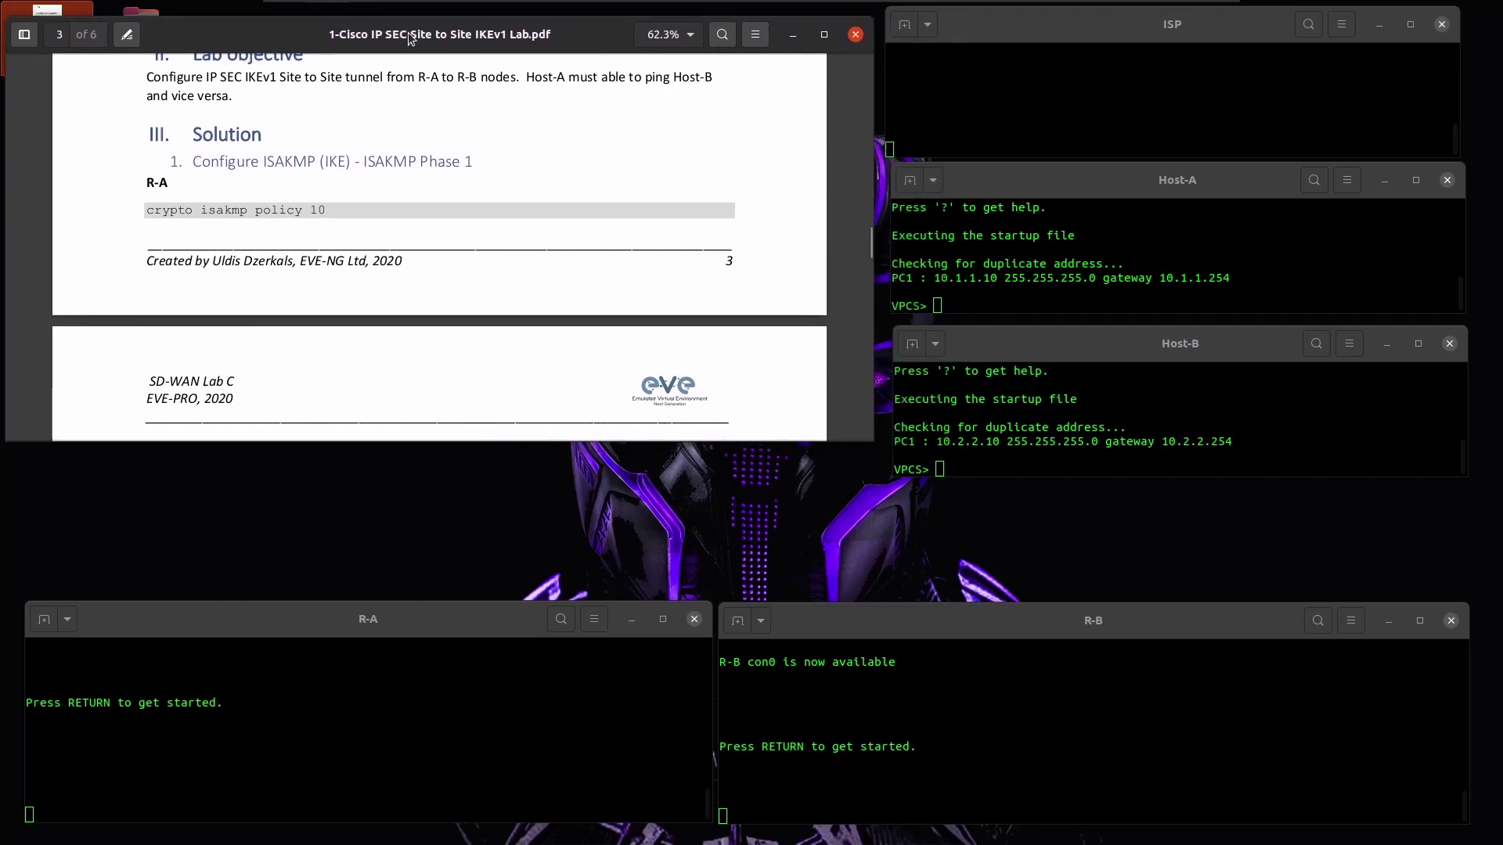
key(super)
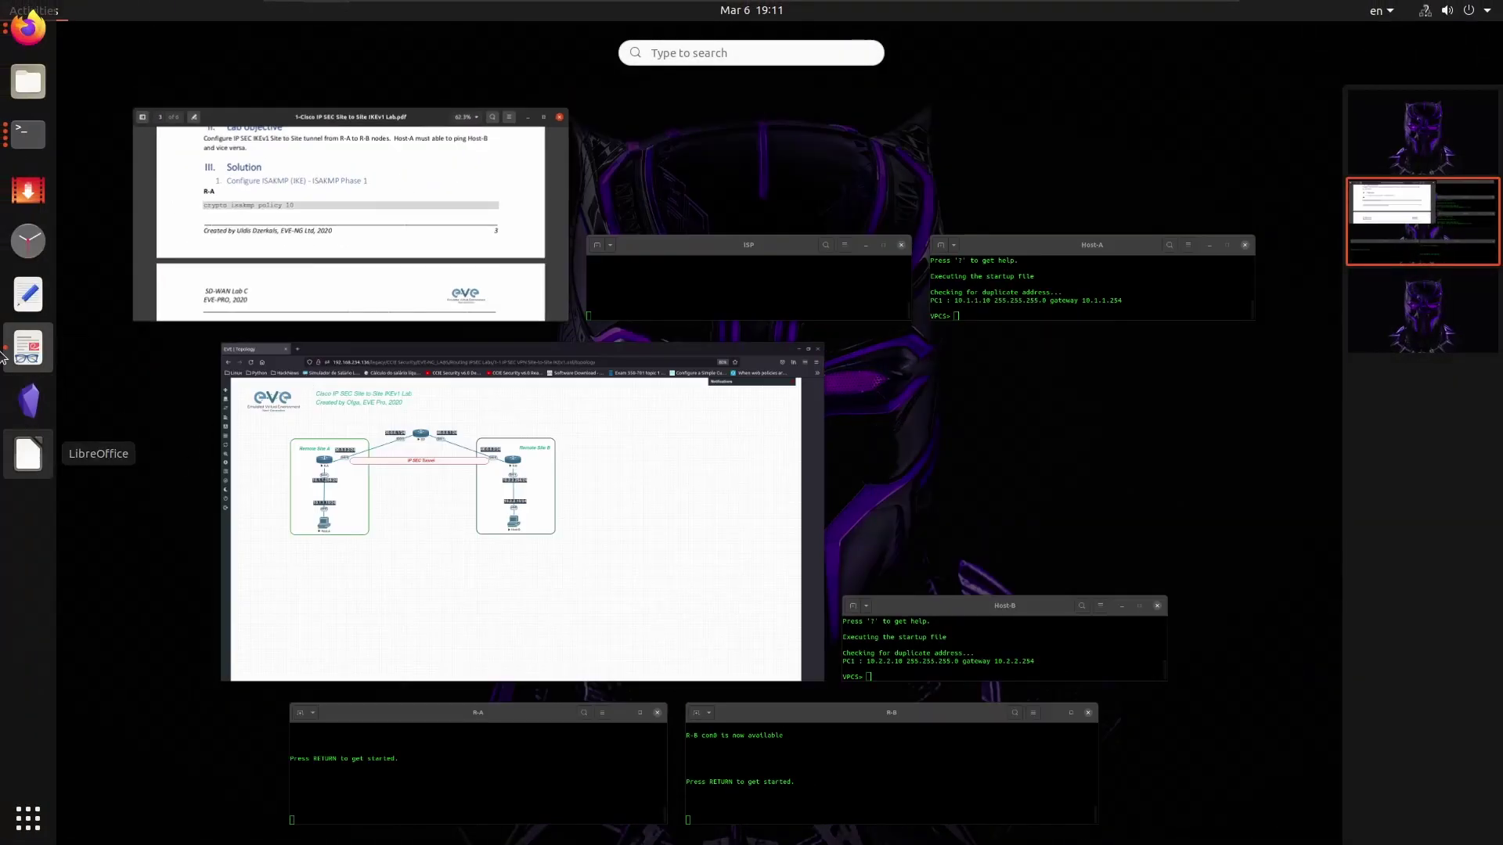
click(537, 222)
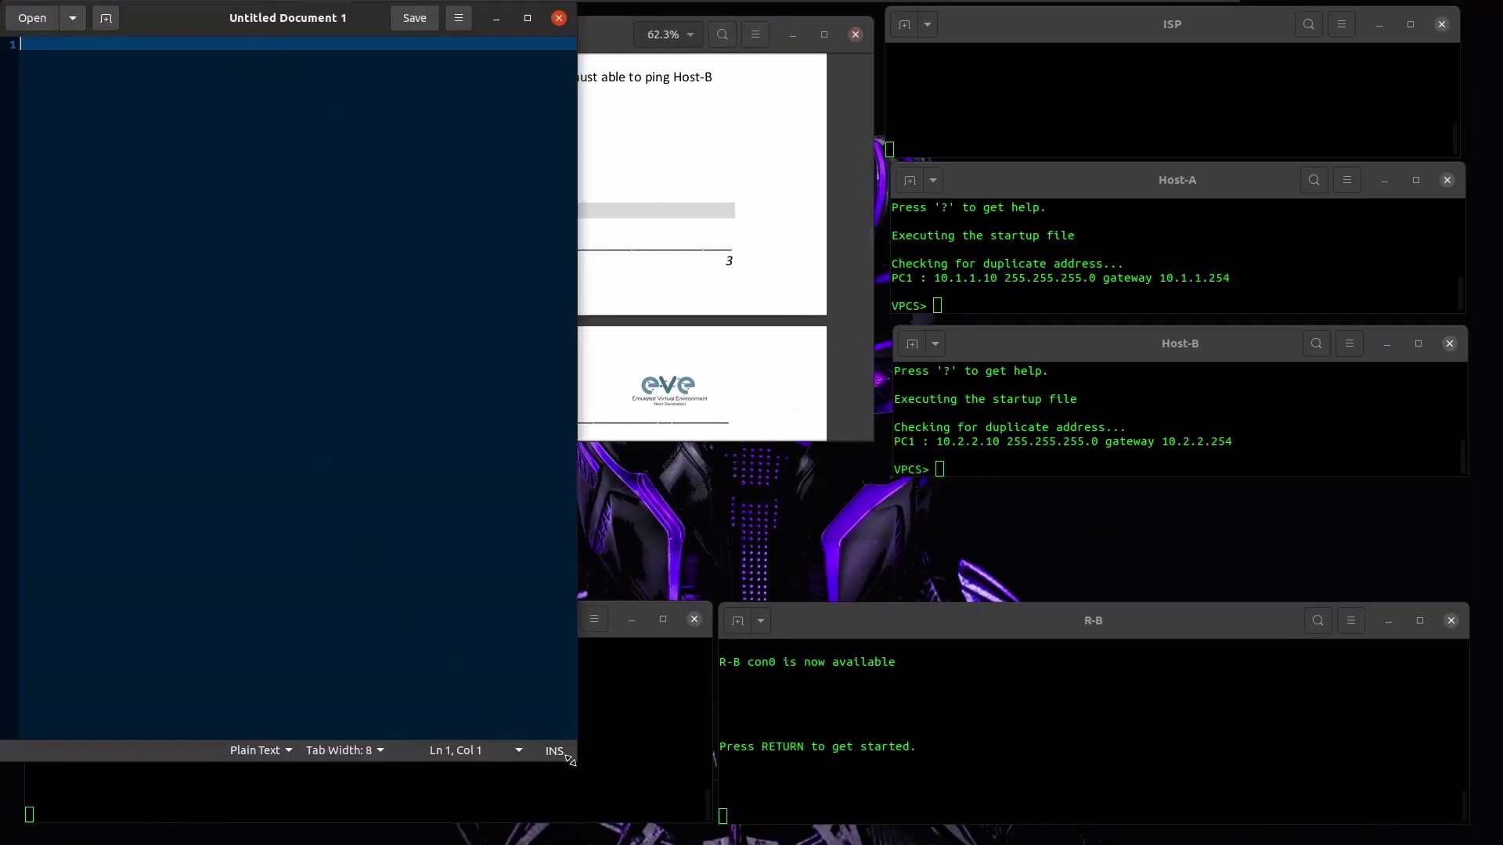
mouse_move(567, 764)
mouse_down()
mouse_move(561, 376)
mouse_move(594, 373)
mouse_up()
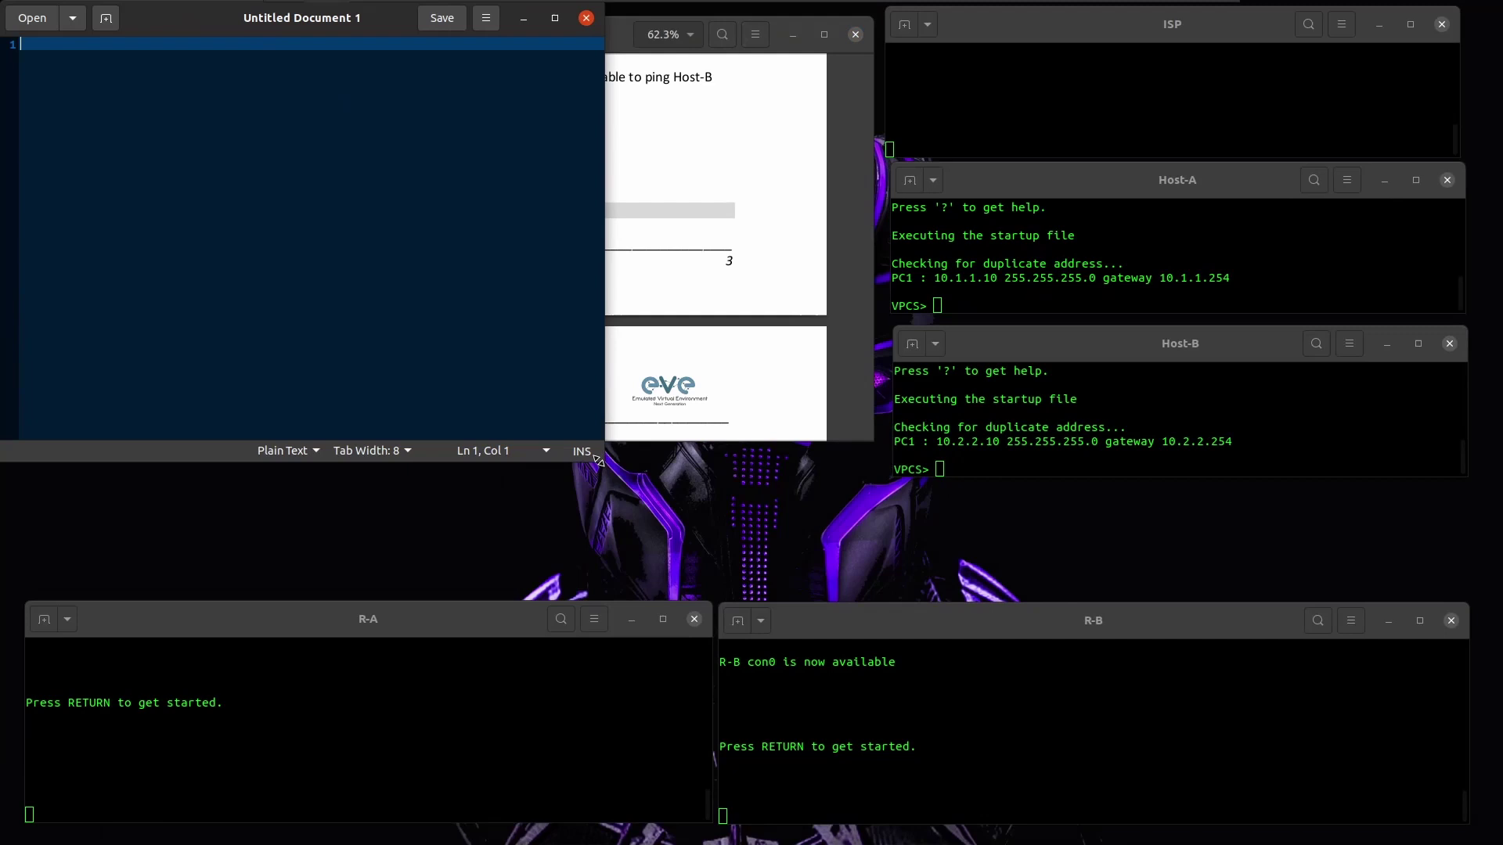
mouse_move(291, 16)
mouse_down()
mouse_move(964, 56)
mouse_move(714, 48)
mouse_move(738, 106)
mouse_move(749, 36)
mouse_up()
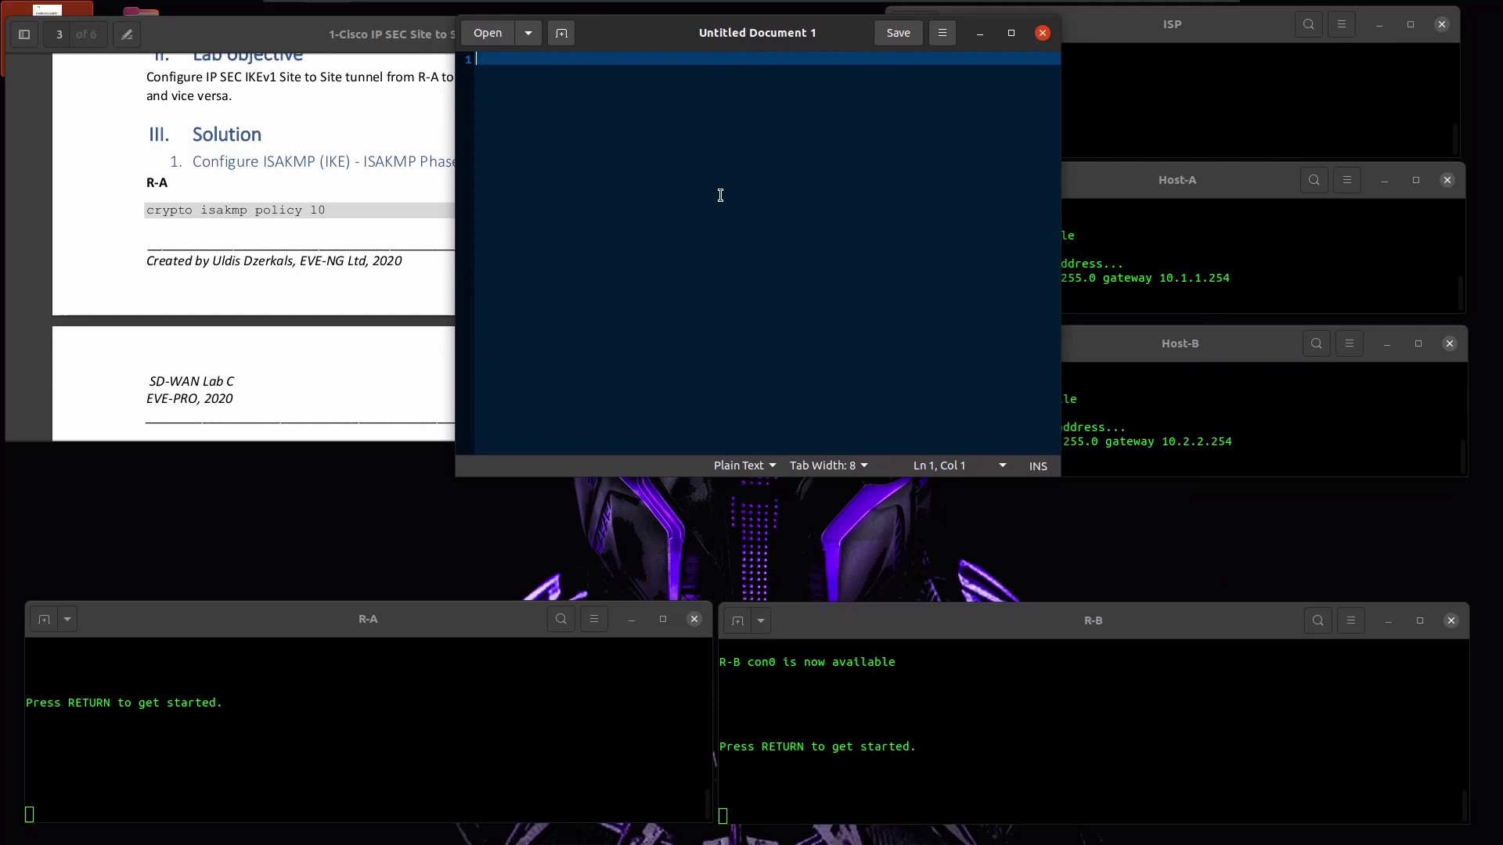
- On R-A, show the routing table in privileged mode and ping 30.0.0.1 and 10.1.1.10
click(499, 730)
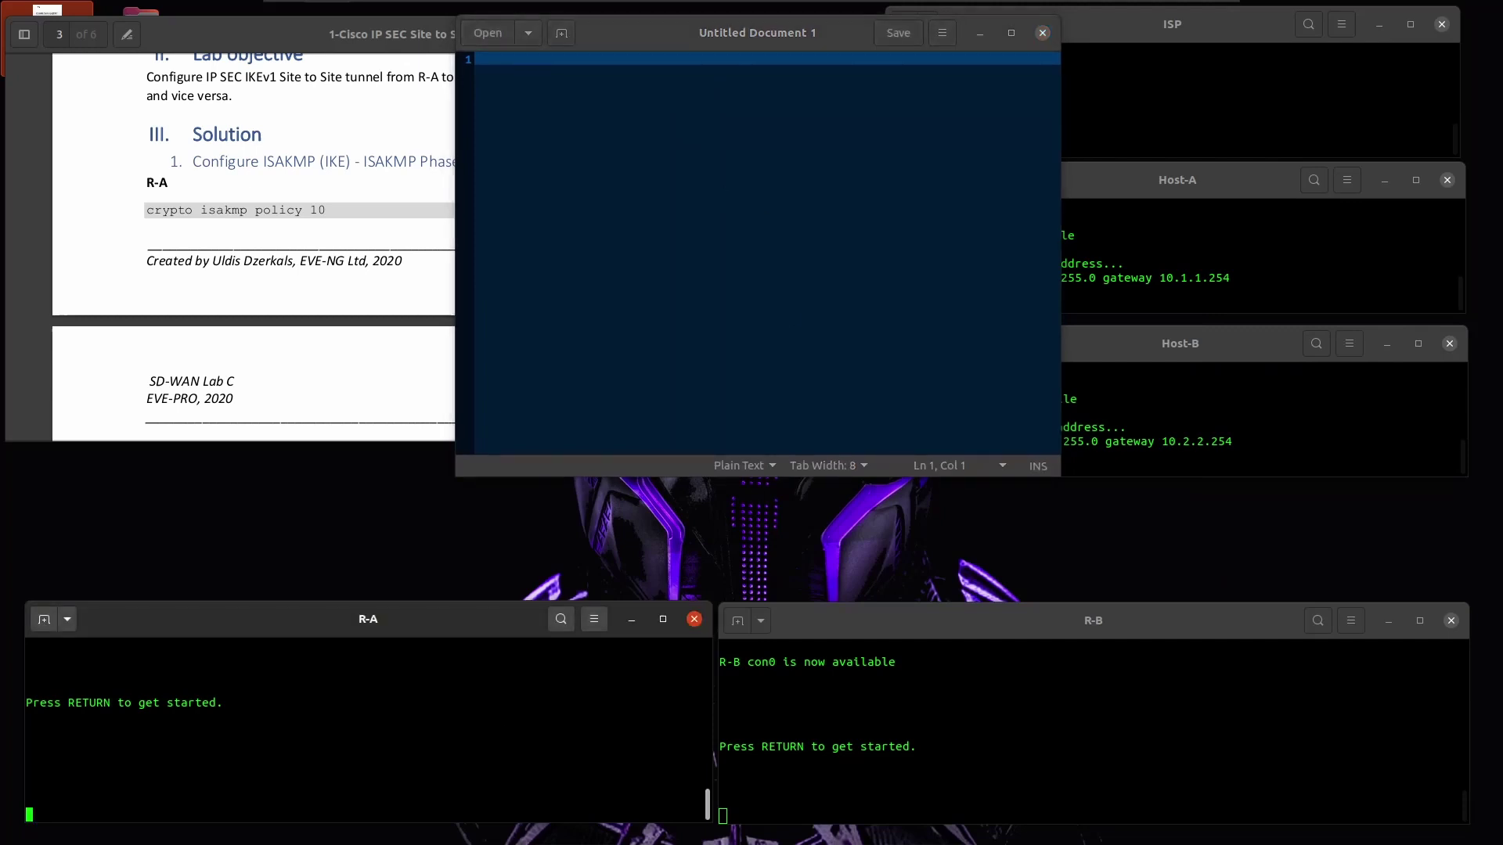
key(Return)
key(Return)
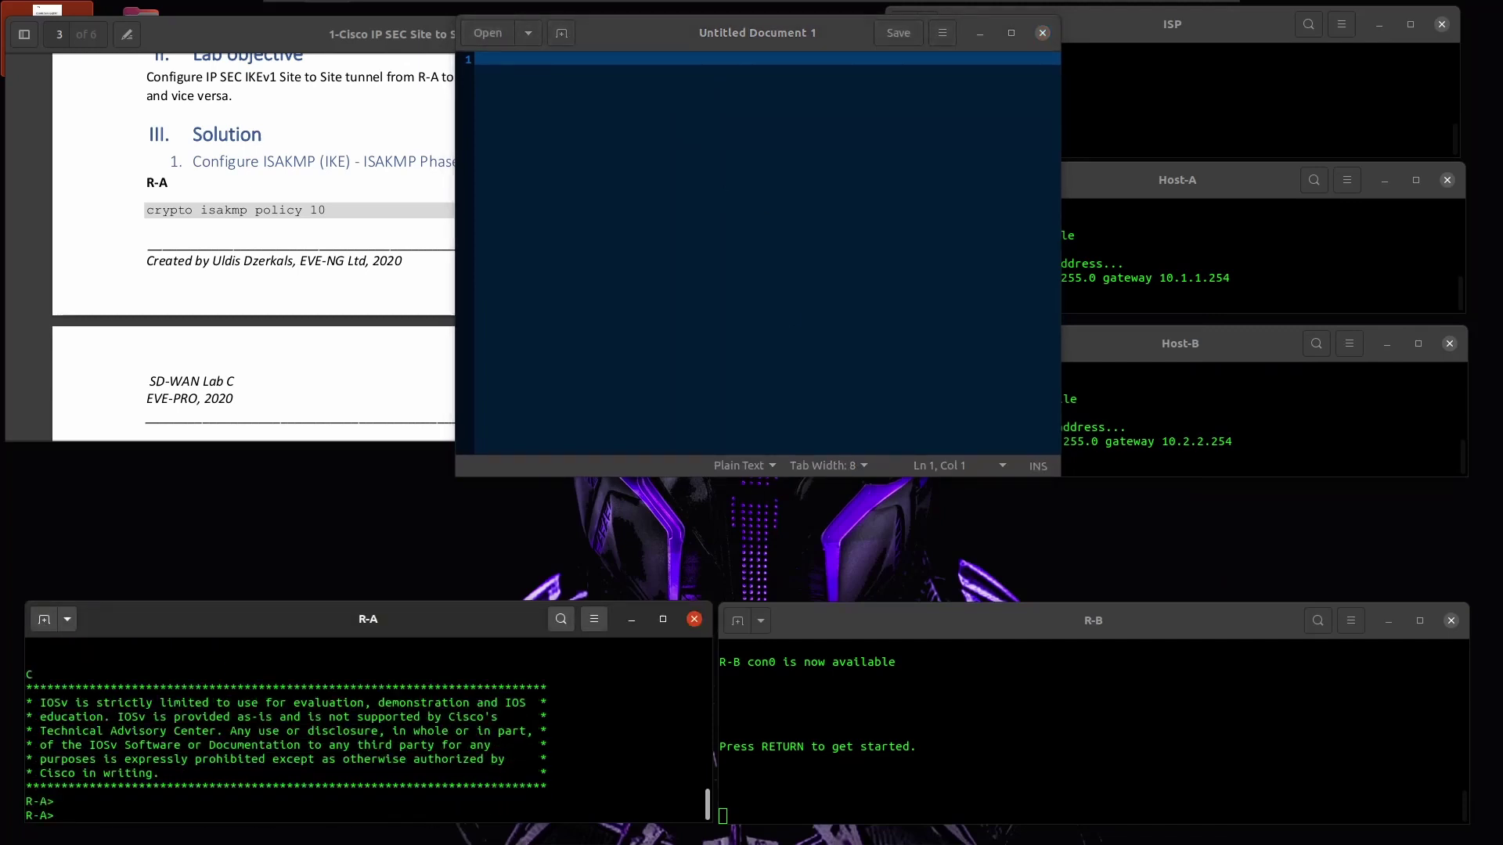
text(en)
key(Return)
text(ping)
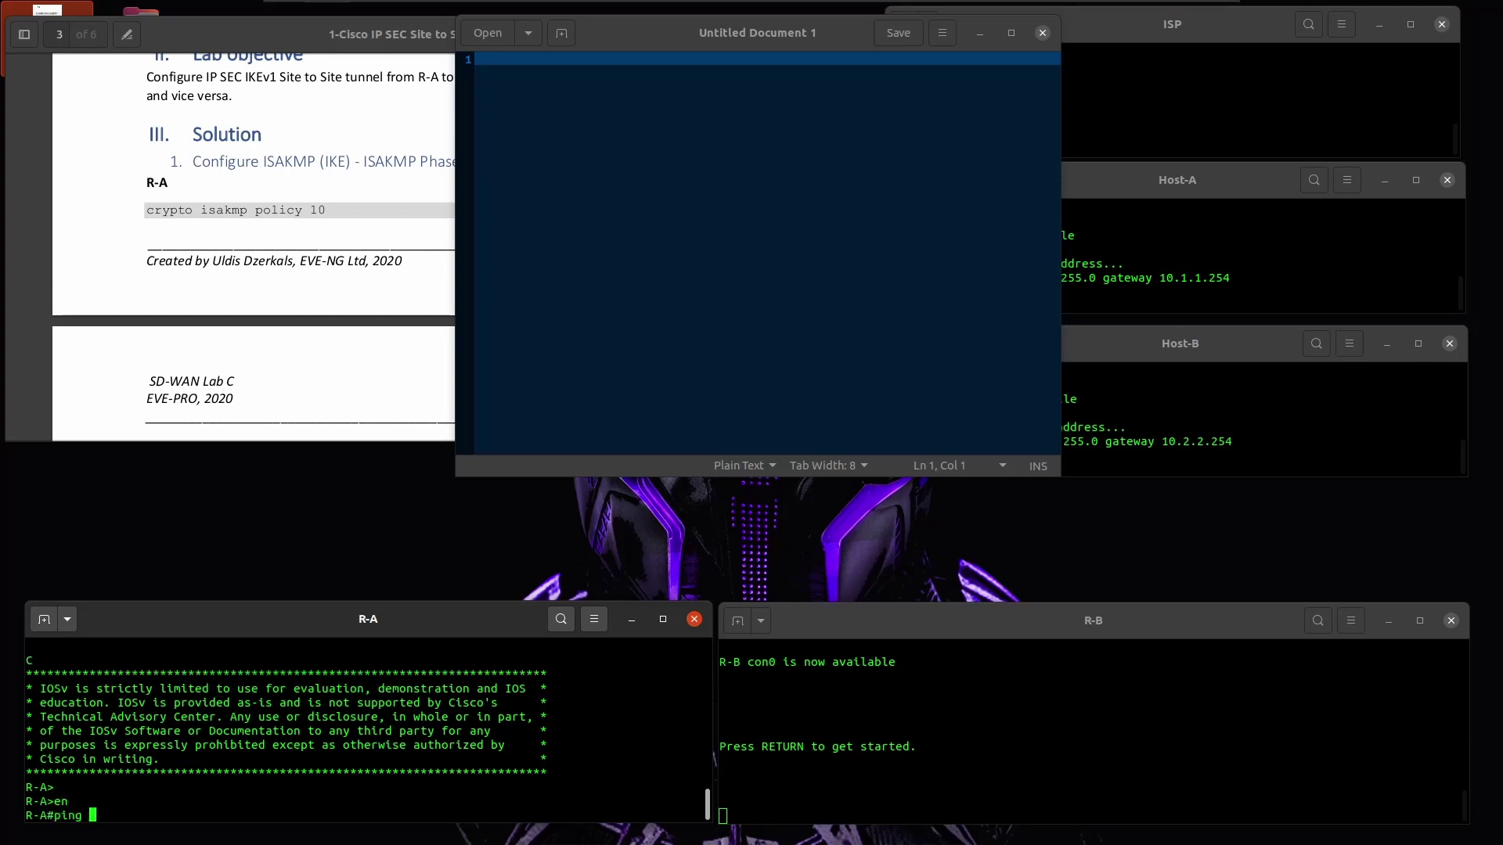
key(BackSpace)
key(BackSpace)
key(BackSpace)
key(BackSpace)
key(BackSpace)
text(sh)
text( ip route)
key(Return)
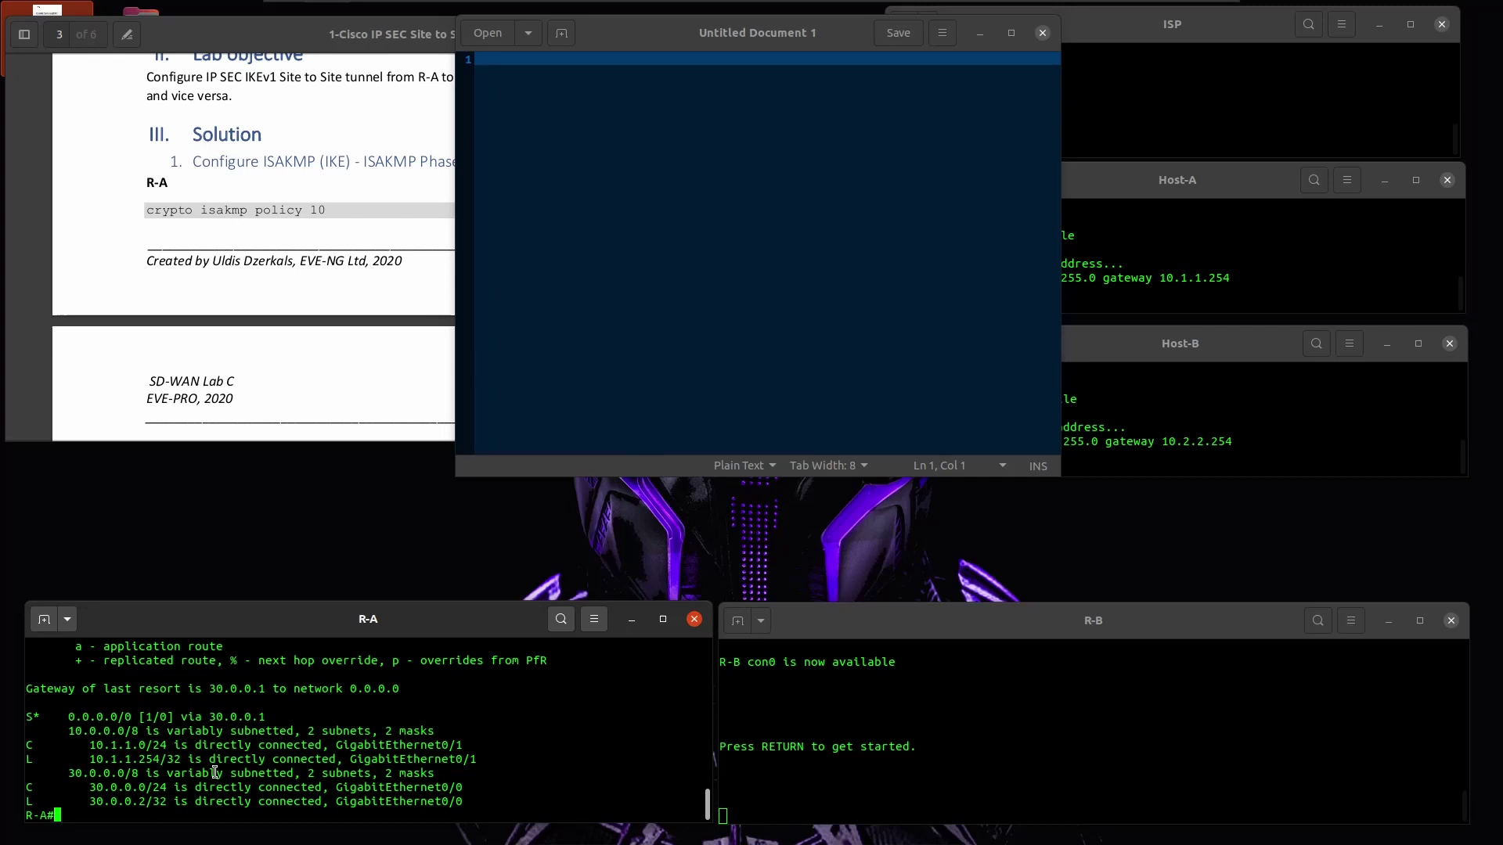
text(ping 30)
text(.0.0.1)
key(Return)
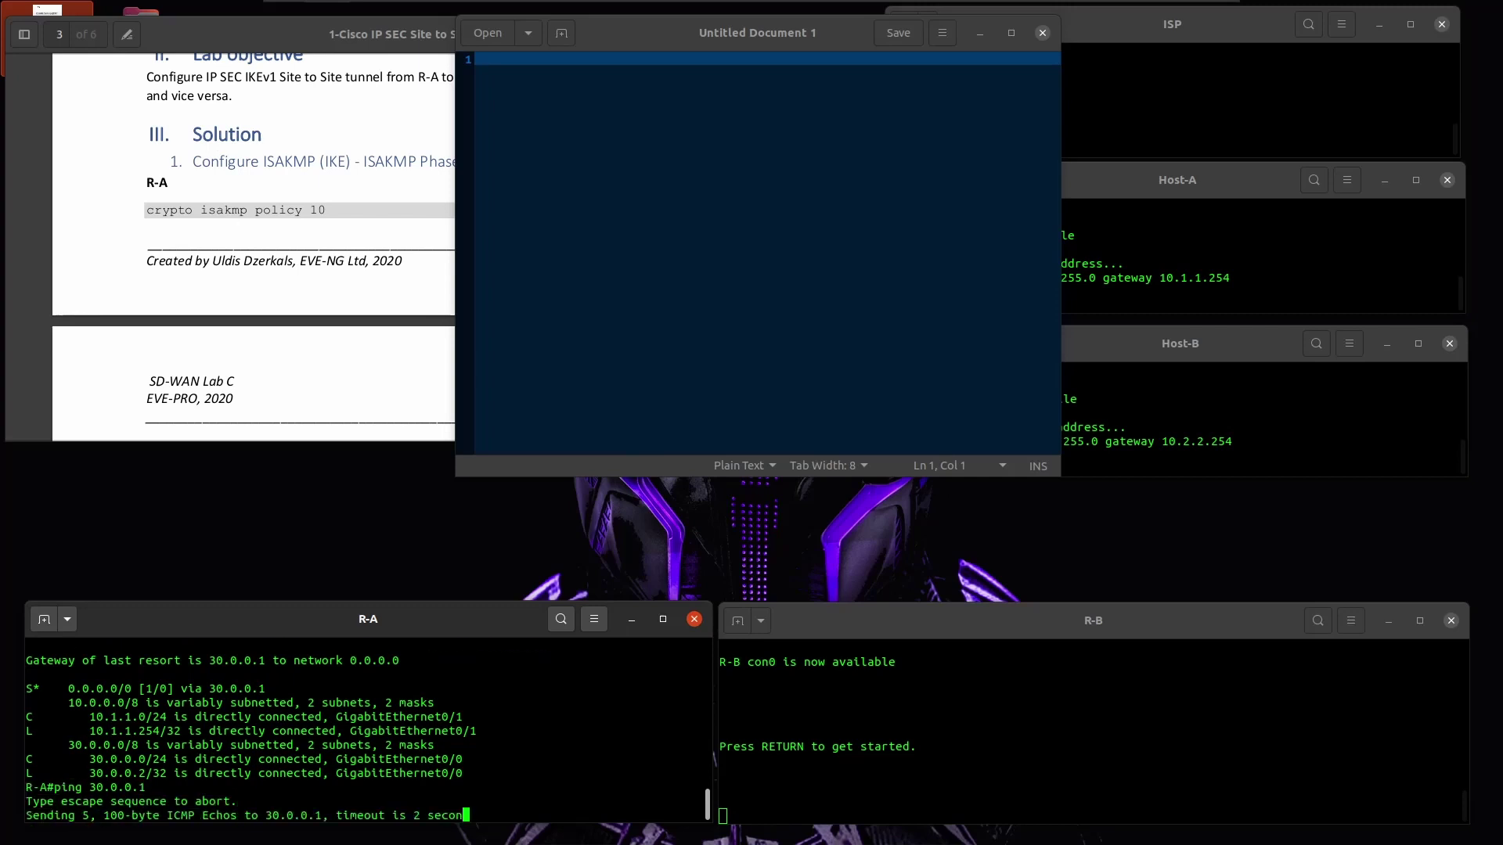
text(pi)
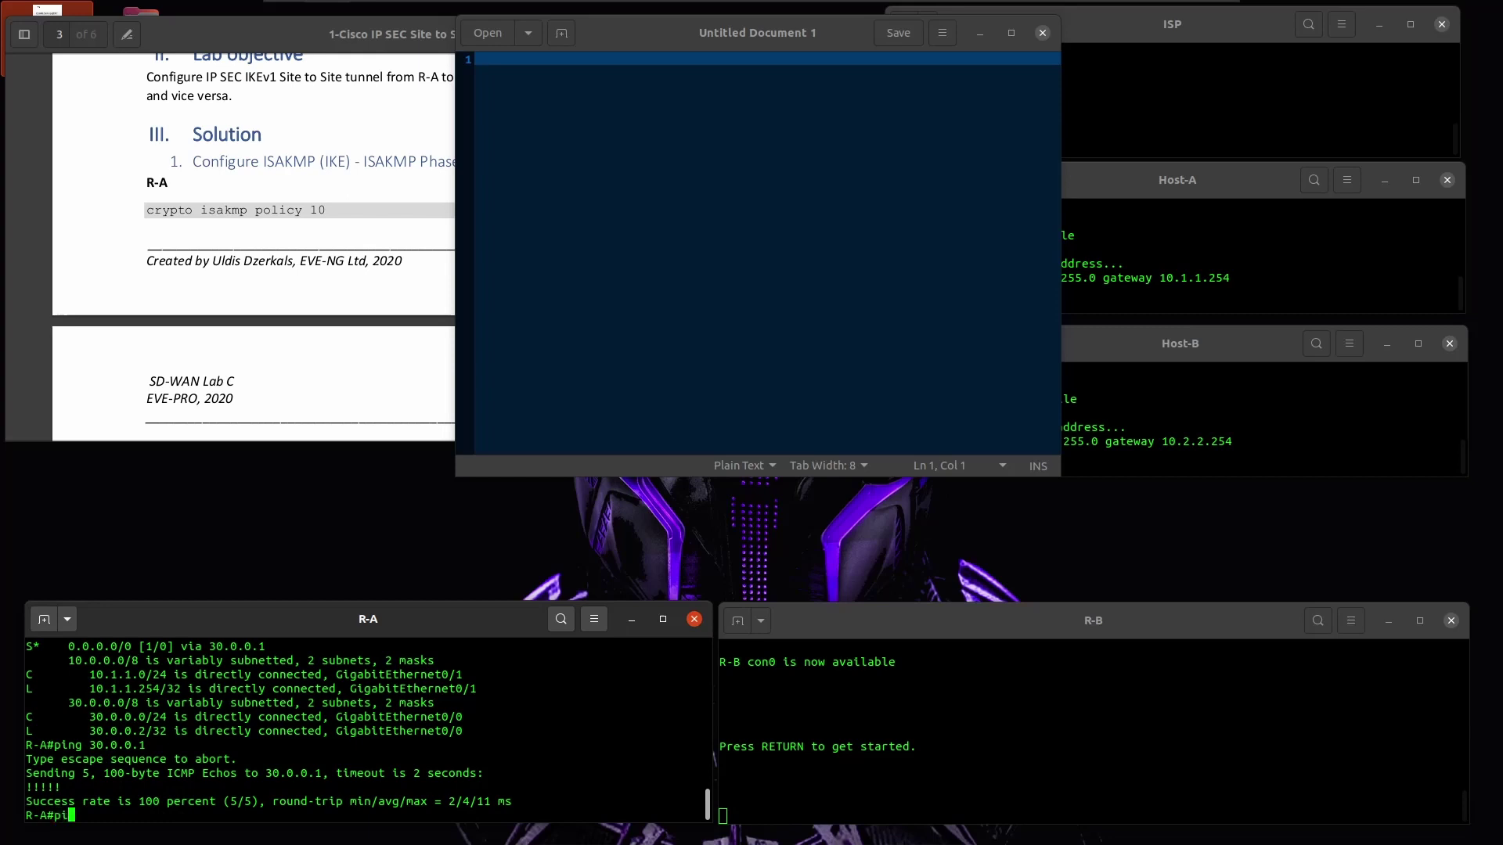
text(ng 10.1.1.1)
text(0)
key(Return)
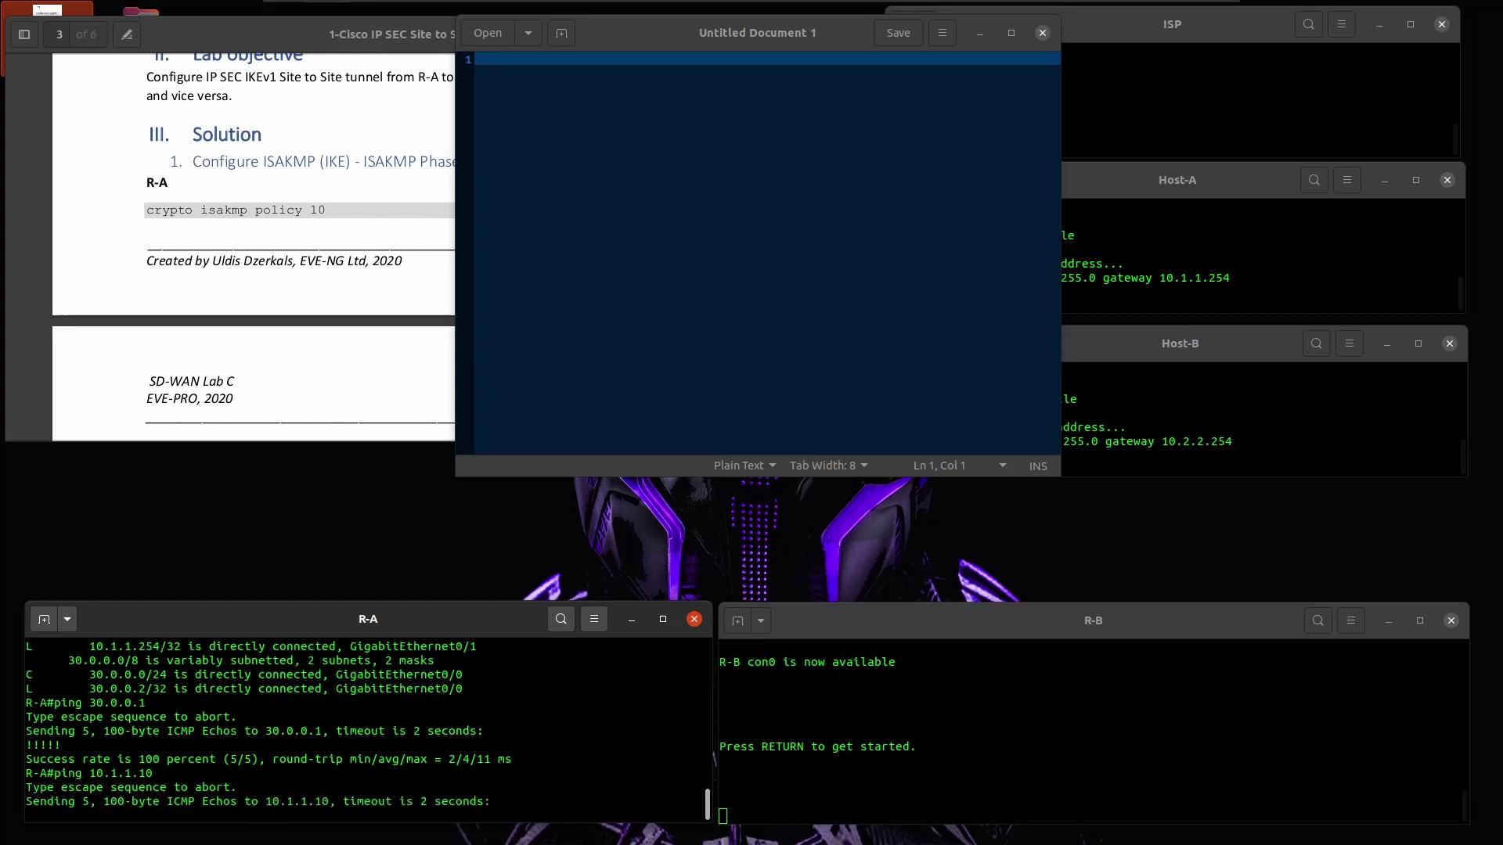
- On R-B, show the routing table in privileged mode and ping 40.0.0.1 and 10.2.2.10
click(721, 811)
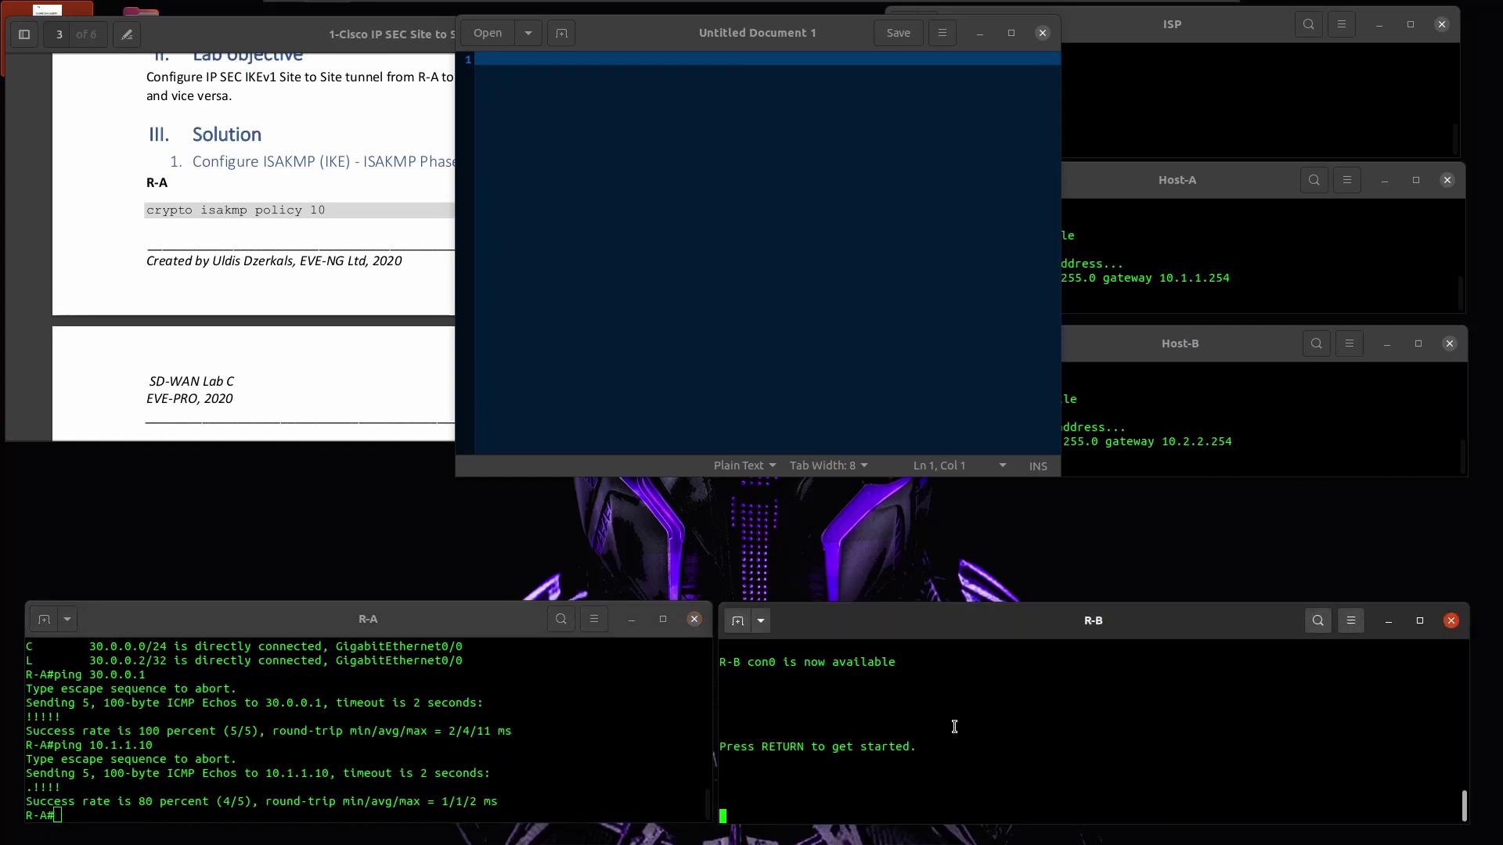
key(Return)
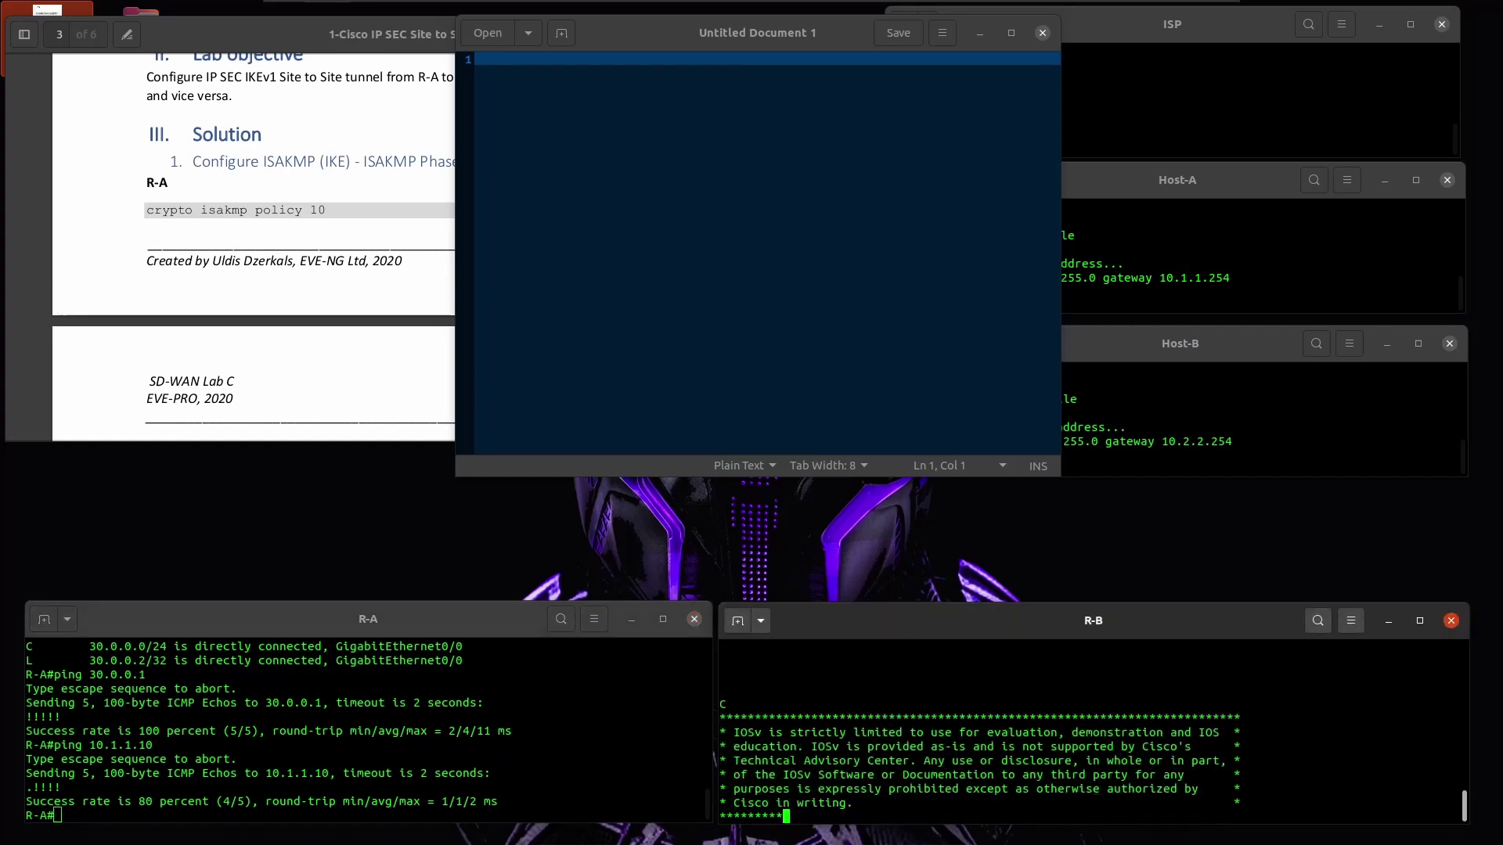
text(en)
key(Return)
text(ping )
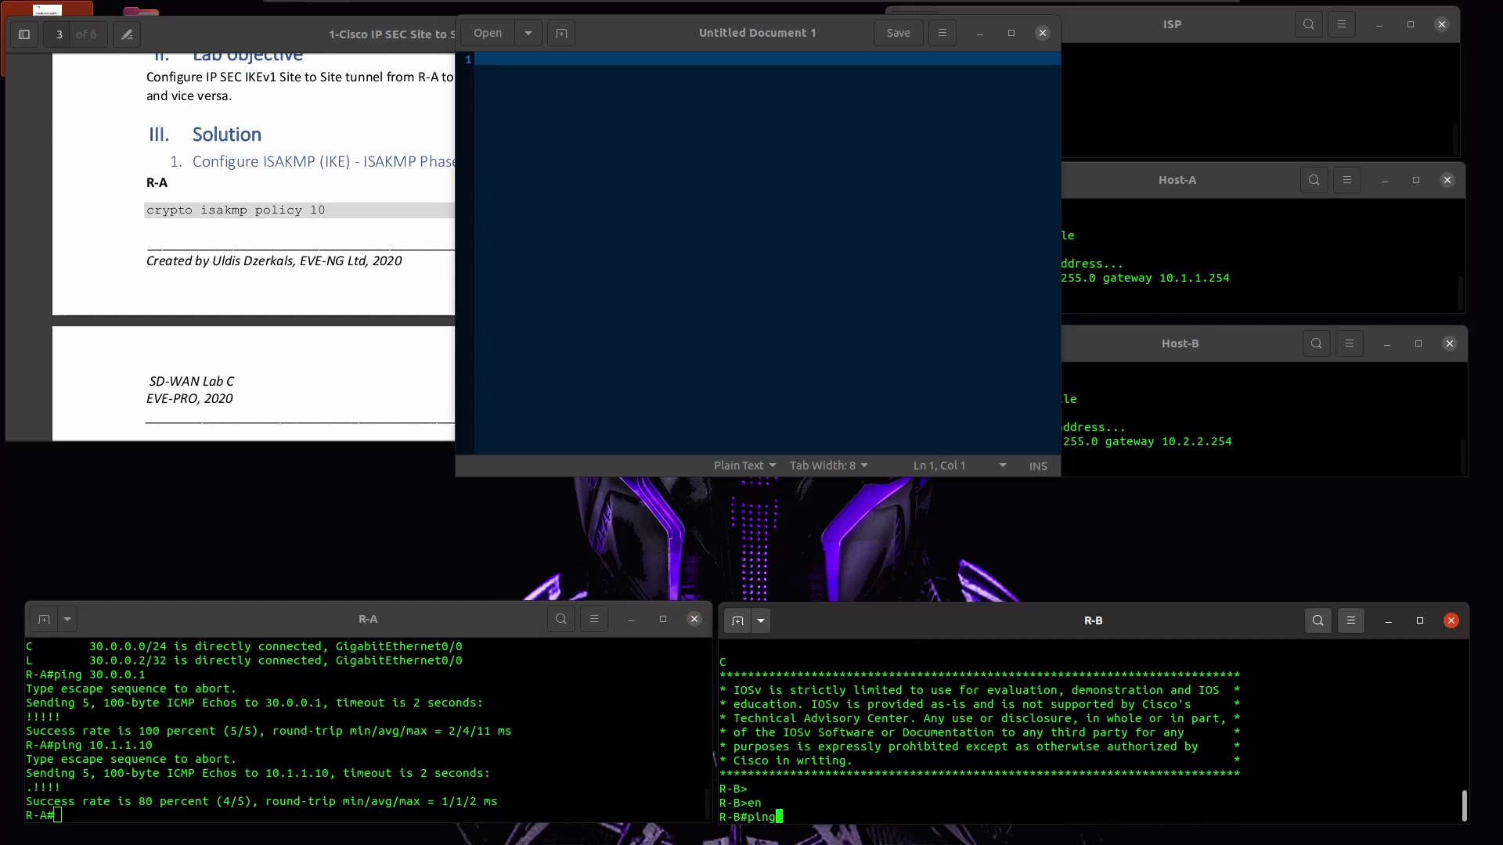
text(10.1)
key(BackSpace)
key(BackSpace)
key(BackSpace)
key(BackSpace)
key(BackSpace)
key(BackSpace)
text(sh 9)
key(BackSpace)
text(ip route)
key(Return)
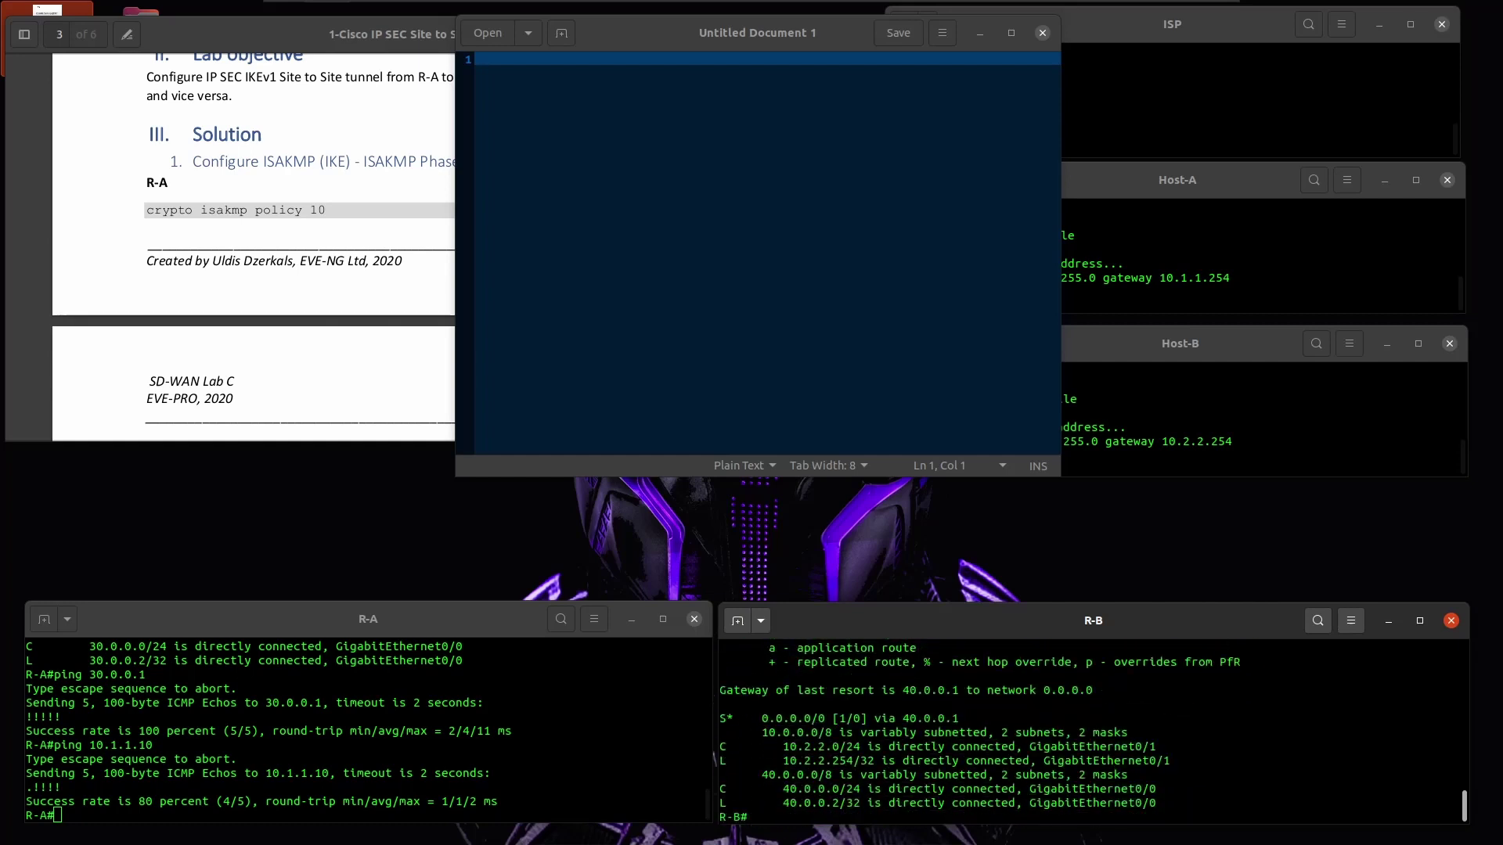
text(ping)
text( 40.0.0.1)
key(Return)
text(p)
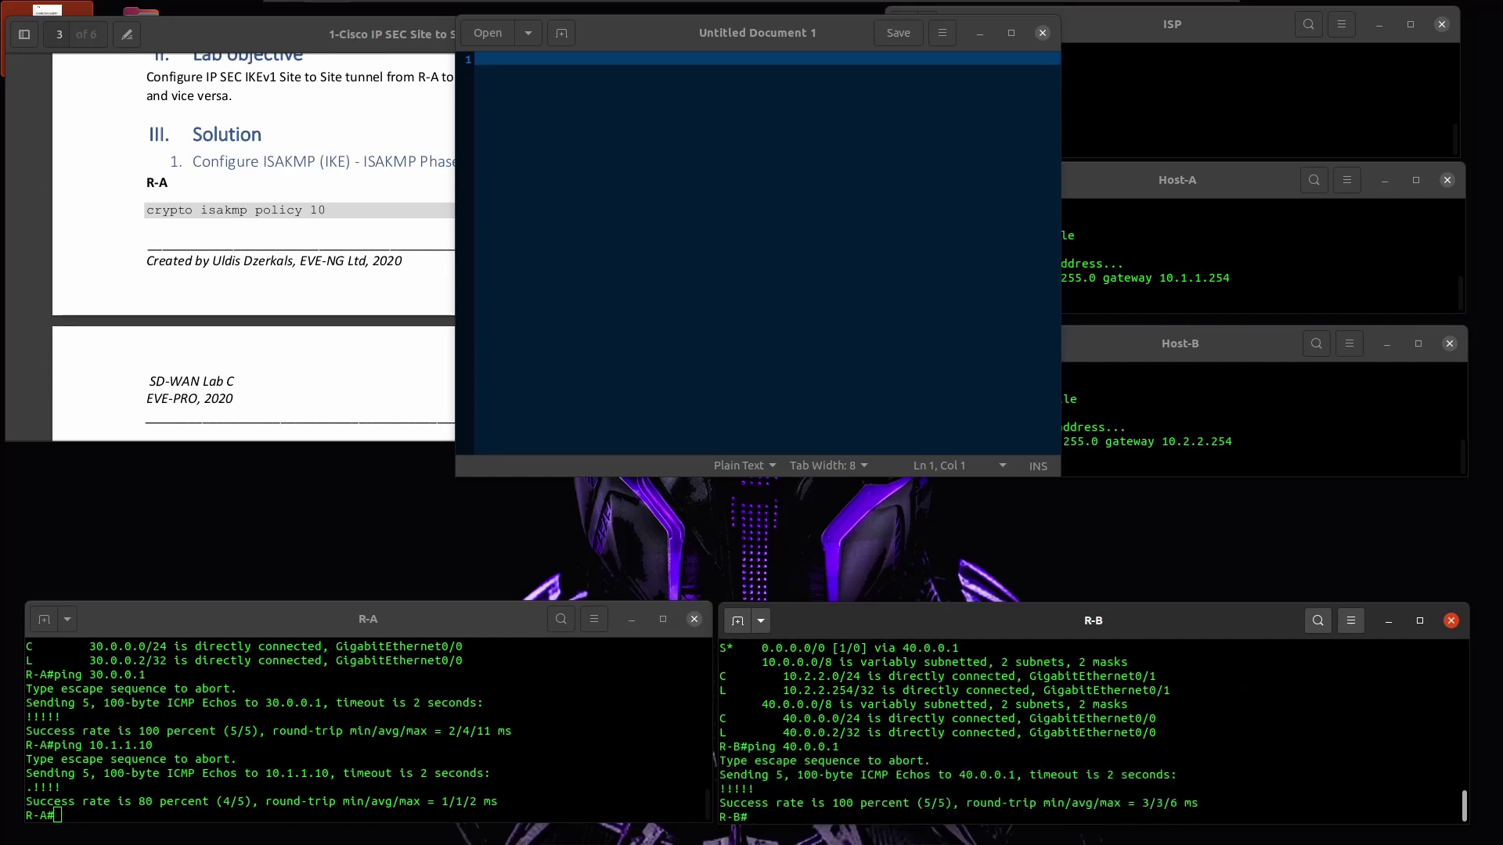
text(ing 10.2.2)
text(.10)
key(Return)
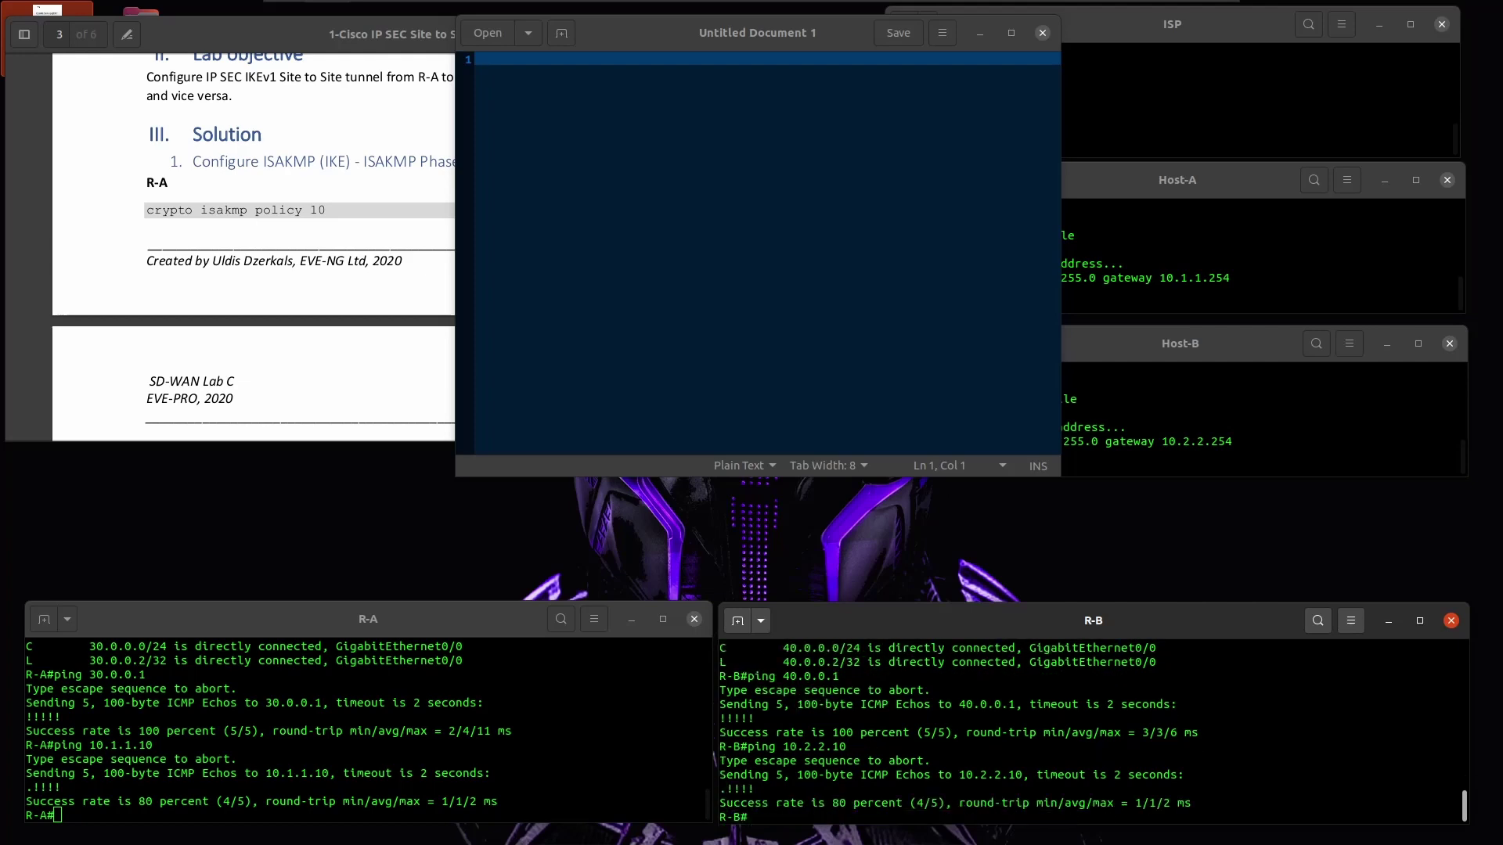
- Review the topology diagram and Lab objective in the PDF, then move the notes editor beside it
click(384, 333)
scroll(383, 333, up, 5)
scroll(377, 344, up, 5)
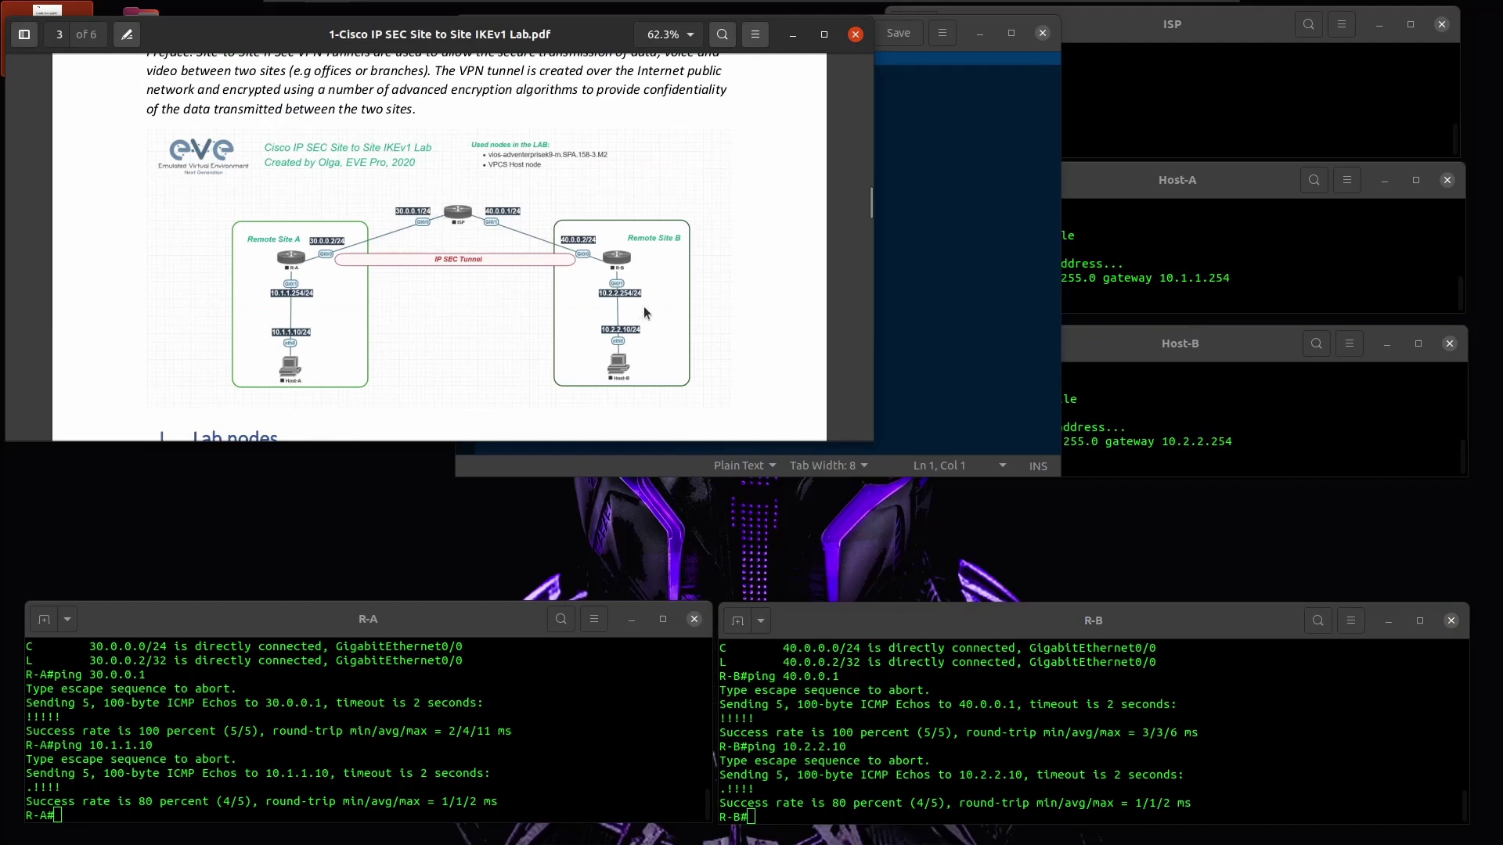
click(970, 273)
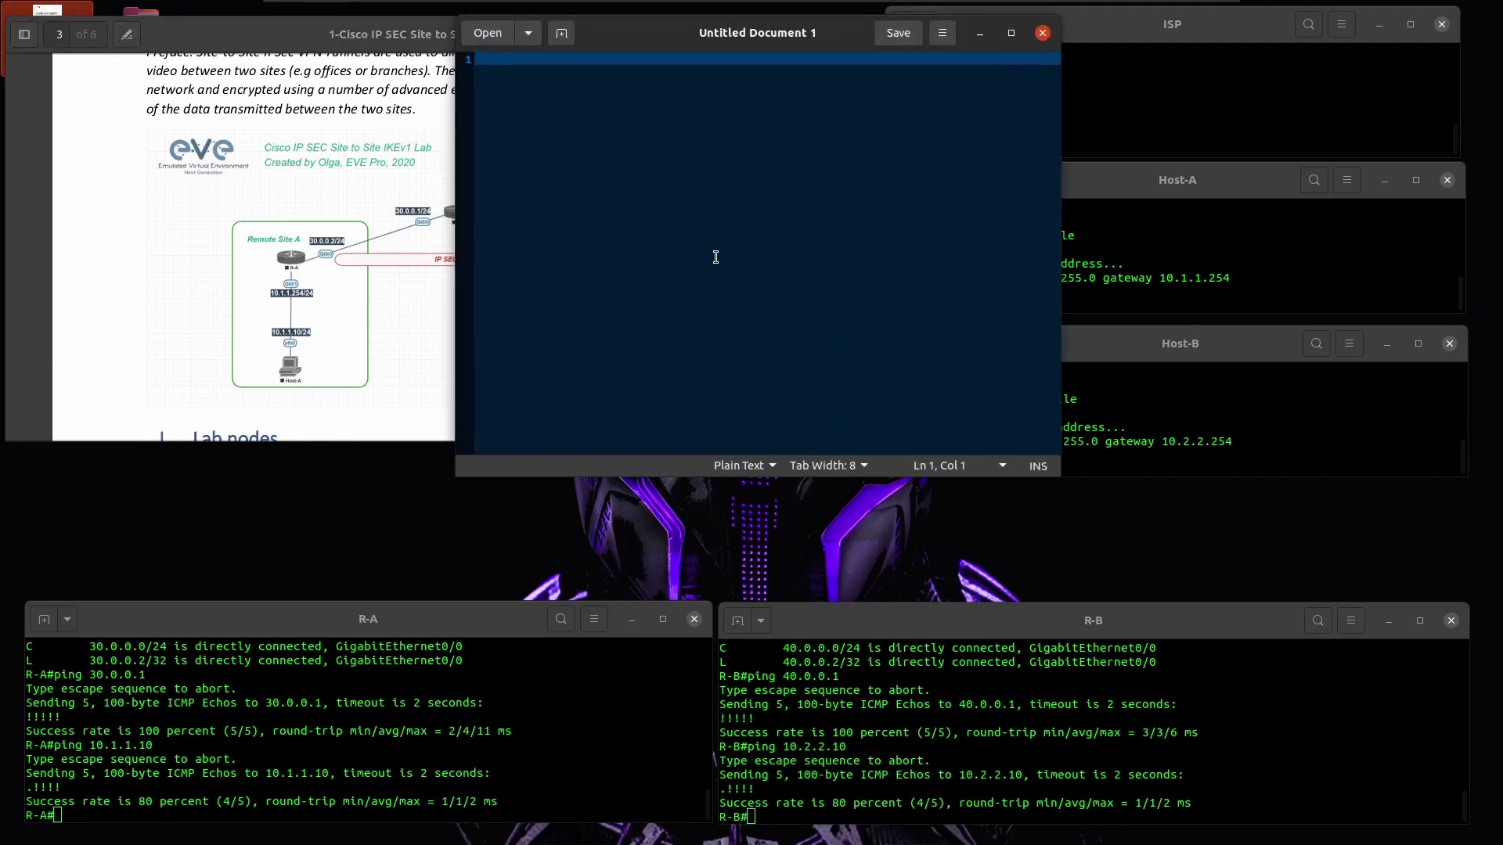
click(311, 311)
scroll(339, 346, down, 3)
scroll(678, 291, down, 5)
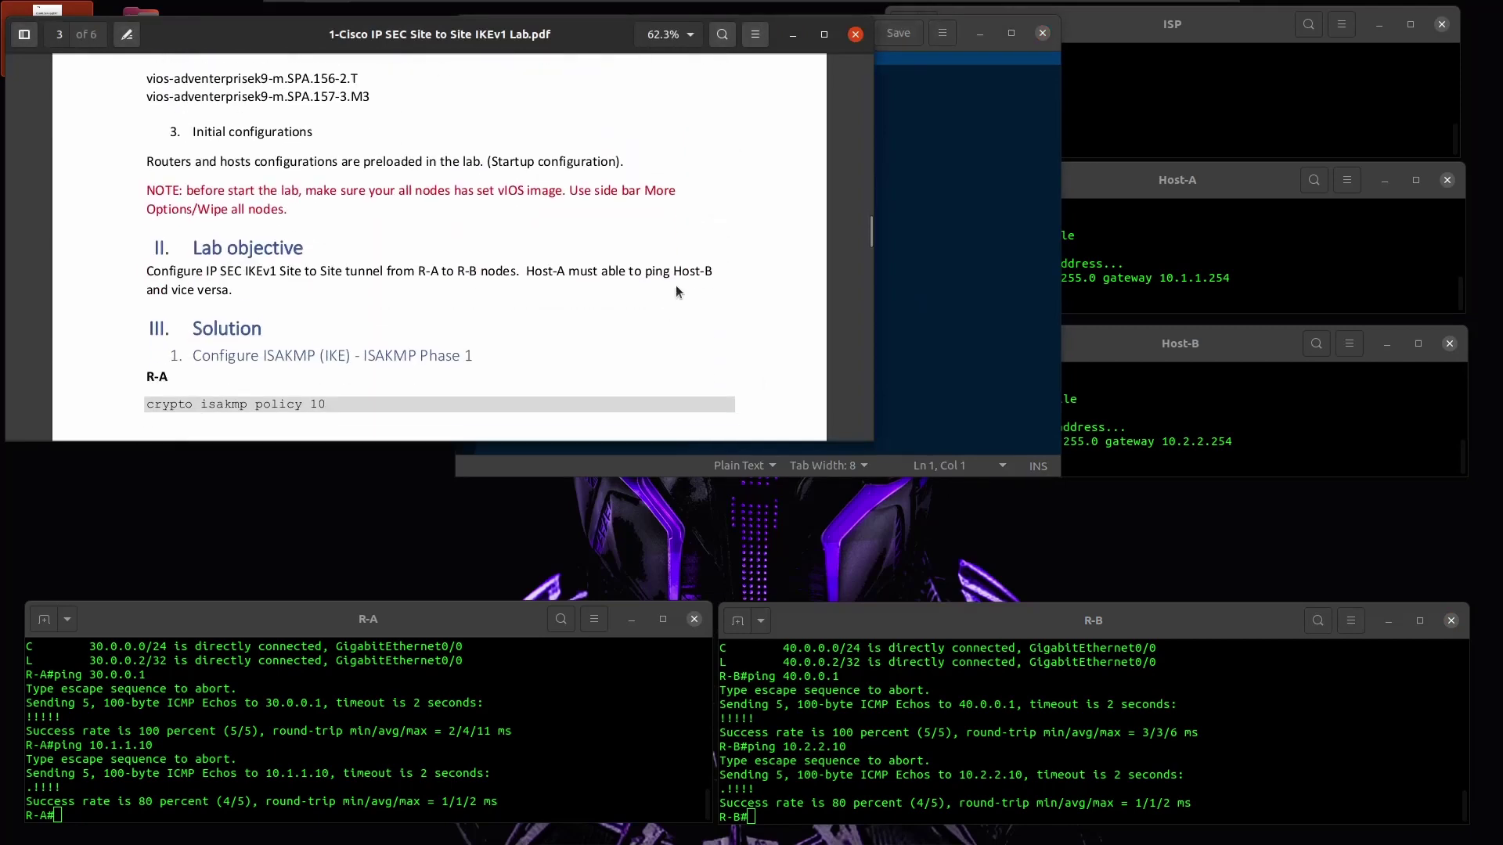
scroll(456, 313, down, 2)
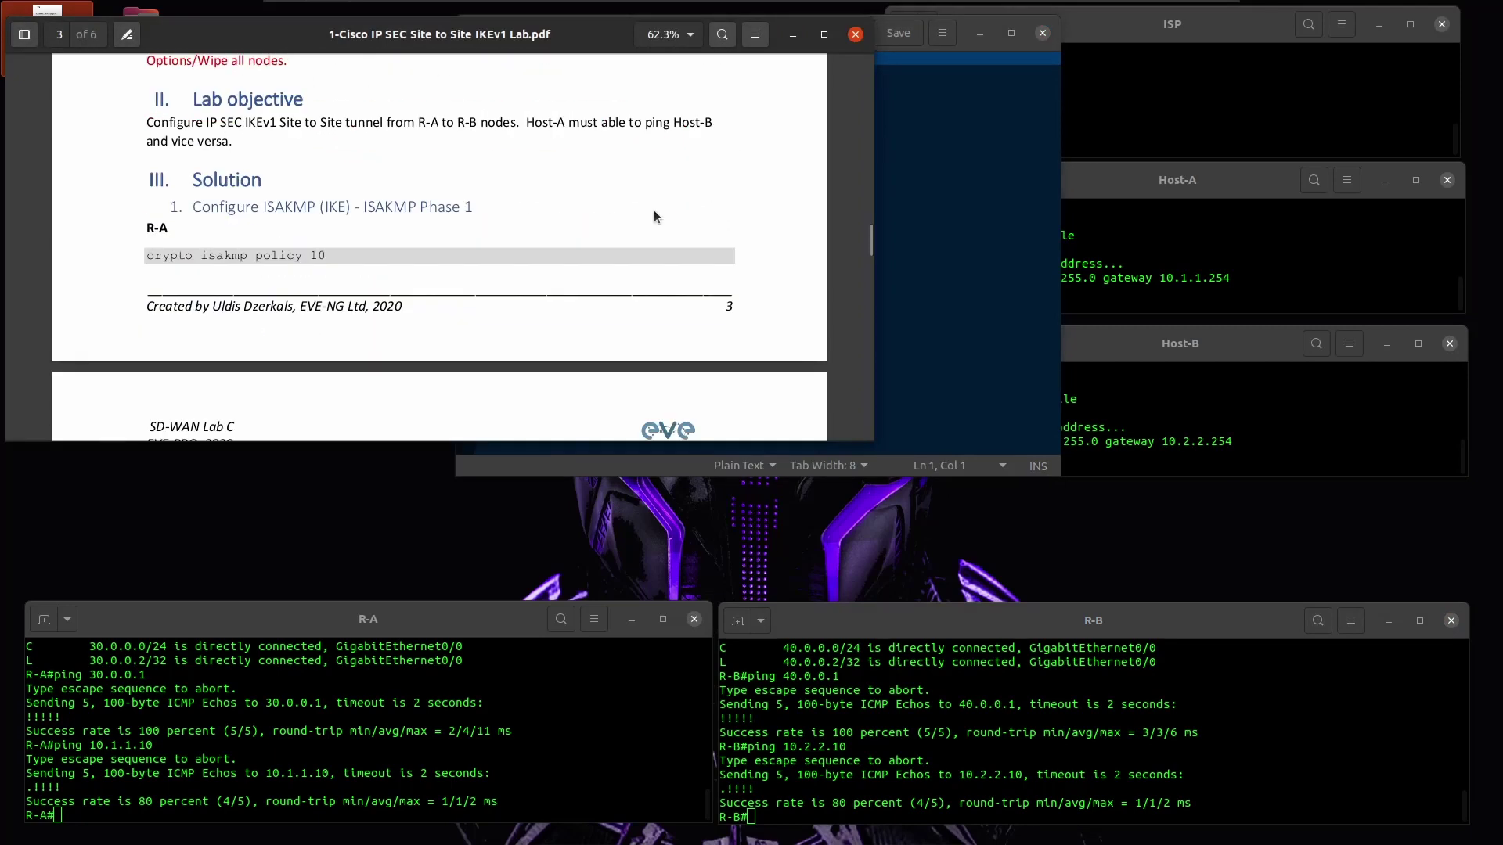
click(995, 71)
drag(808, 35, 1201, 37)
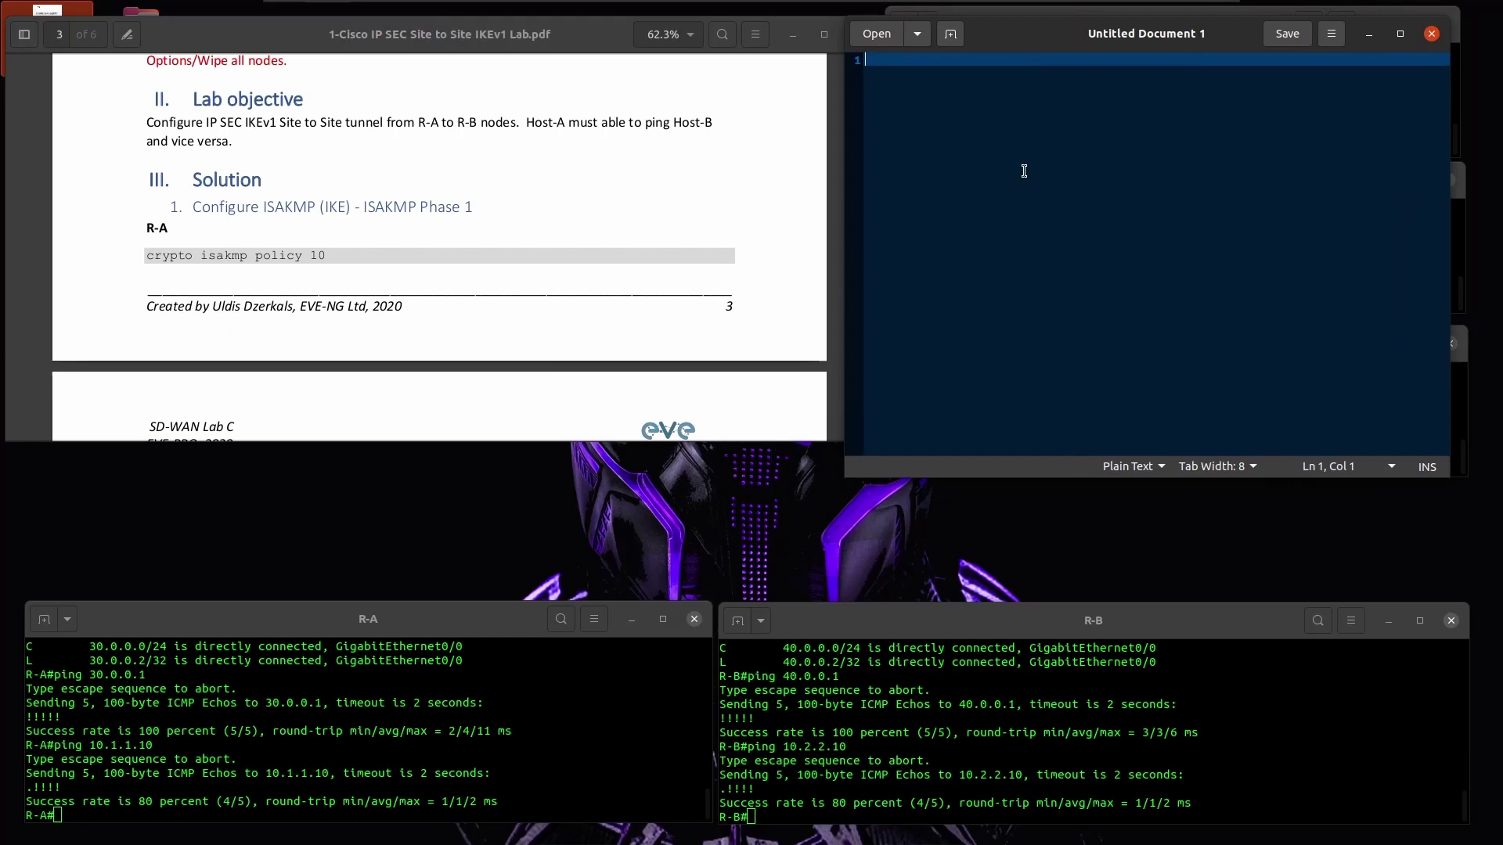
text(r-a)
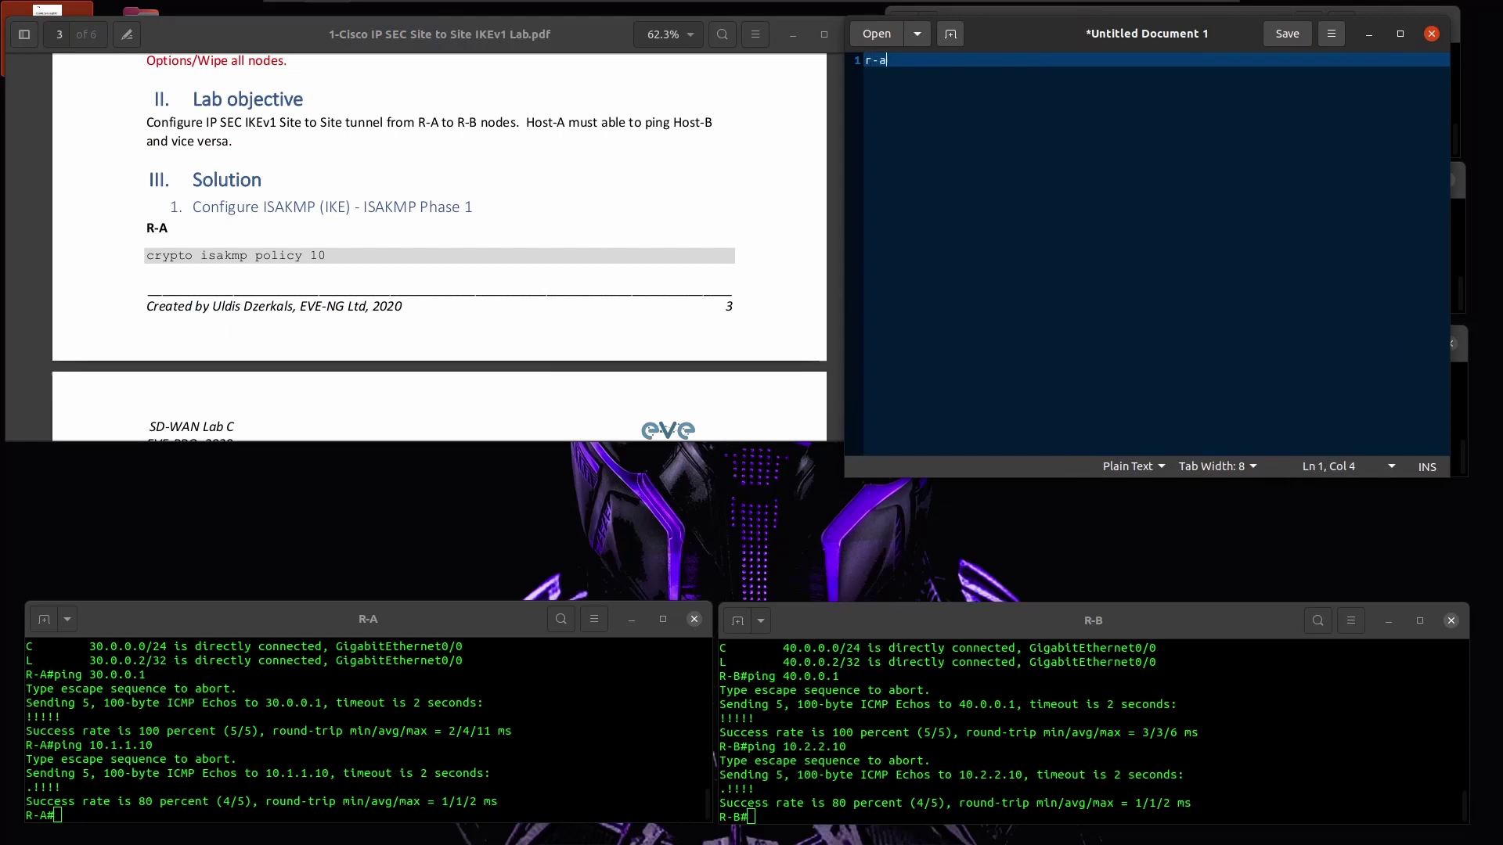
- Add crypto isakmp policy 10 placeholder lines and fill in hash sha256 and pre-share authentication
key(Return)
key(Return)
text(rypt)
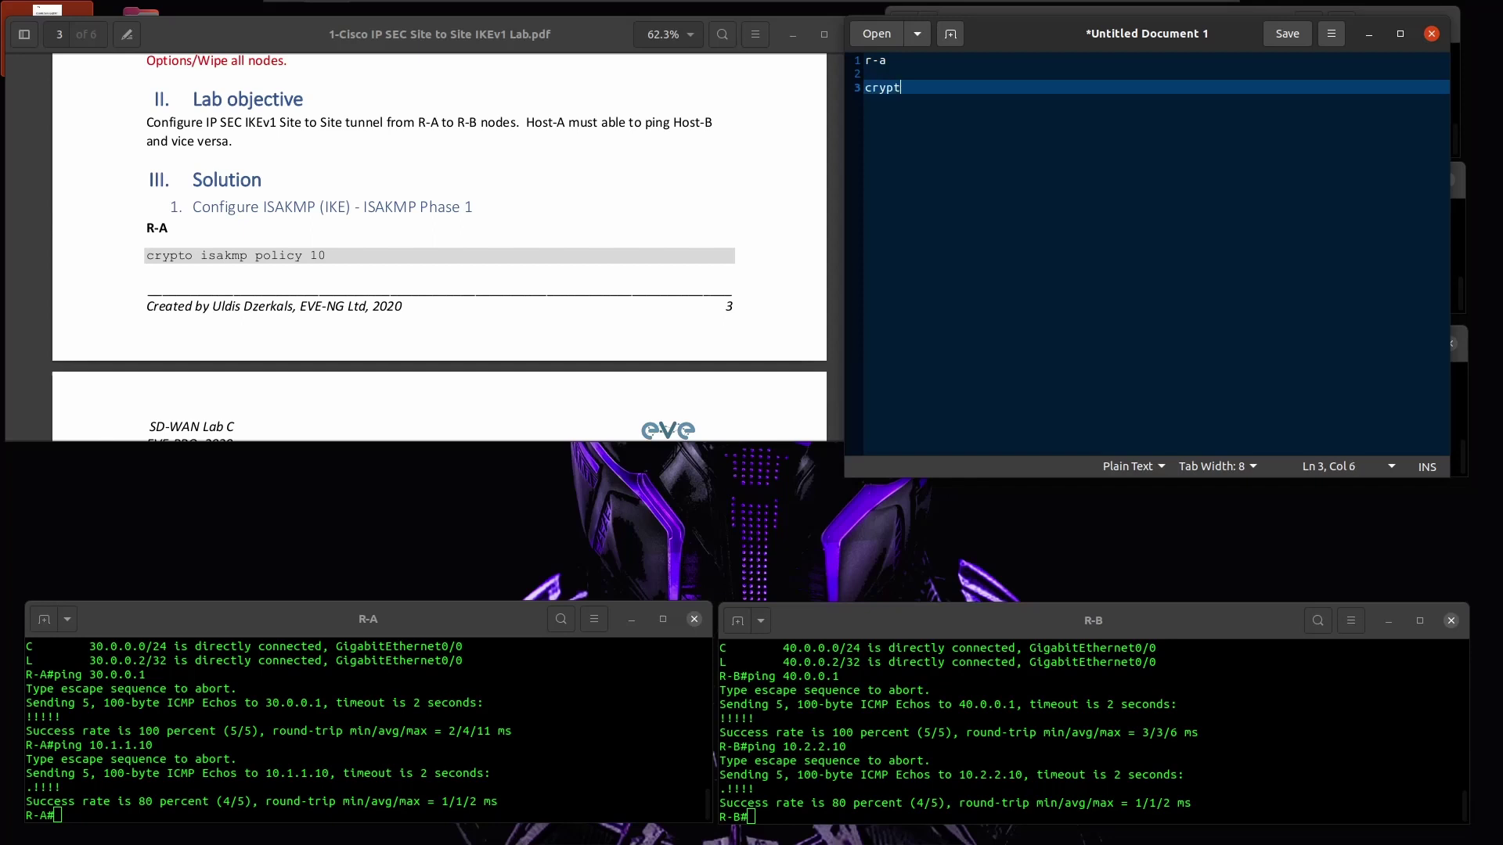
text(o isakmp policy 1)
text(0)
key(Return)
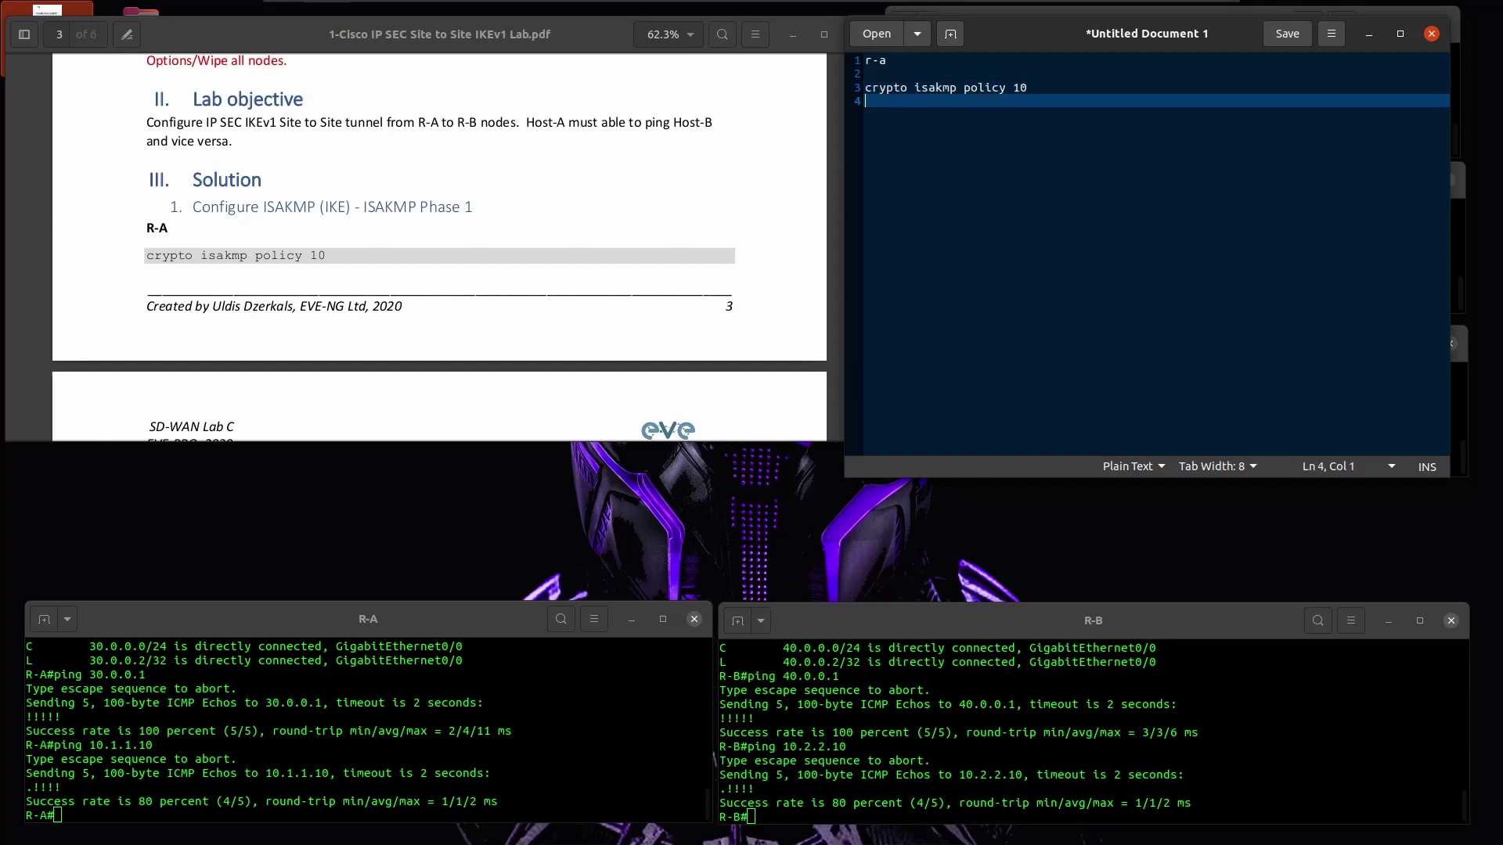
text(hos)
key(BackSpace)
key(BackSpace)
key(BackSpace)
key(Return)
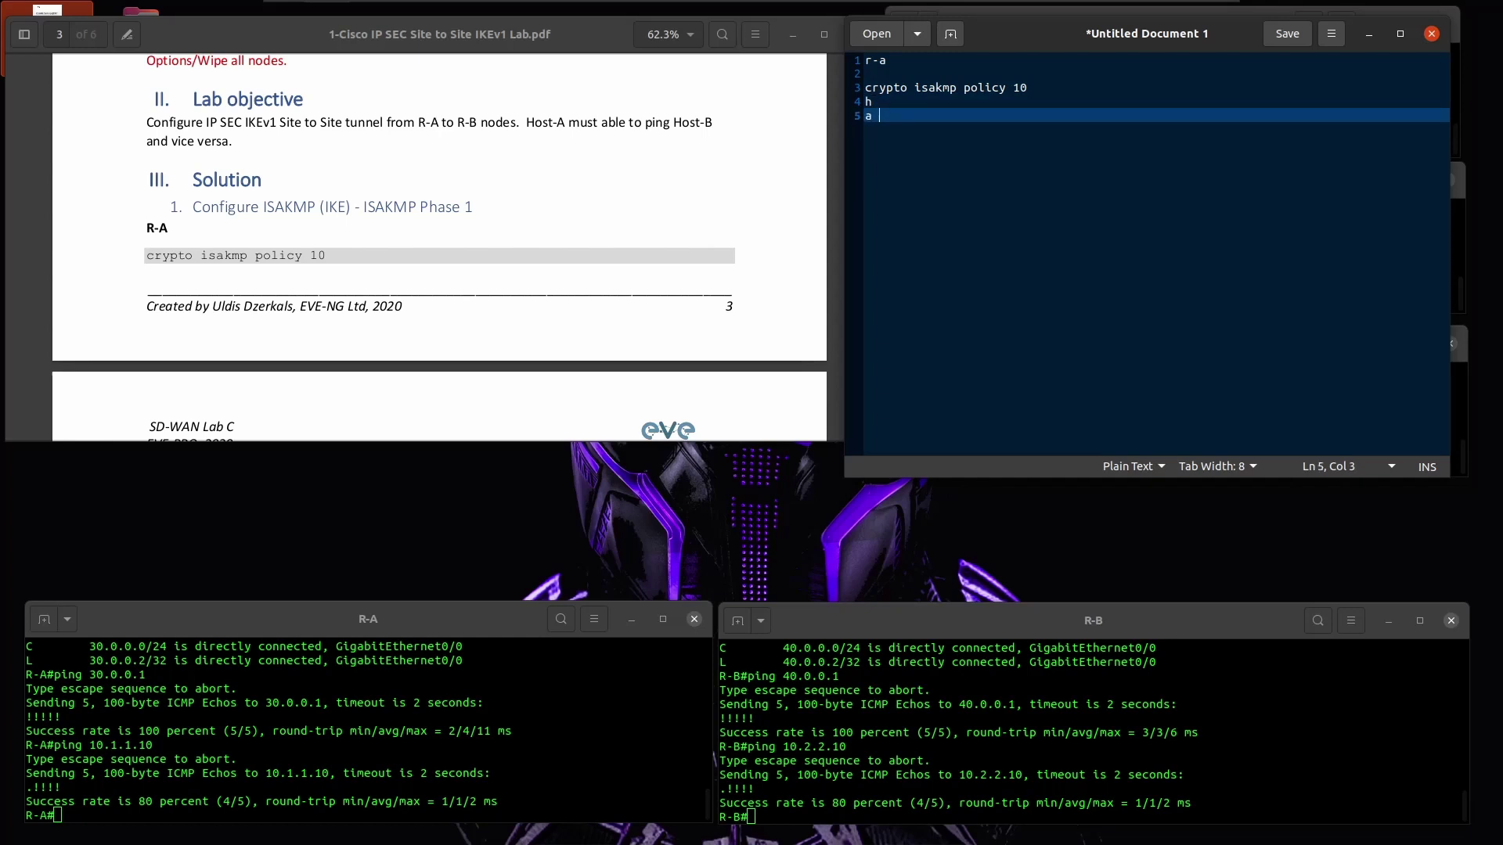
key(Return)
text(g)
key(Return)
text(l)
key(Return)
text(e)
key(Return)
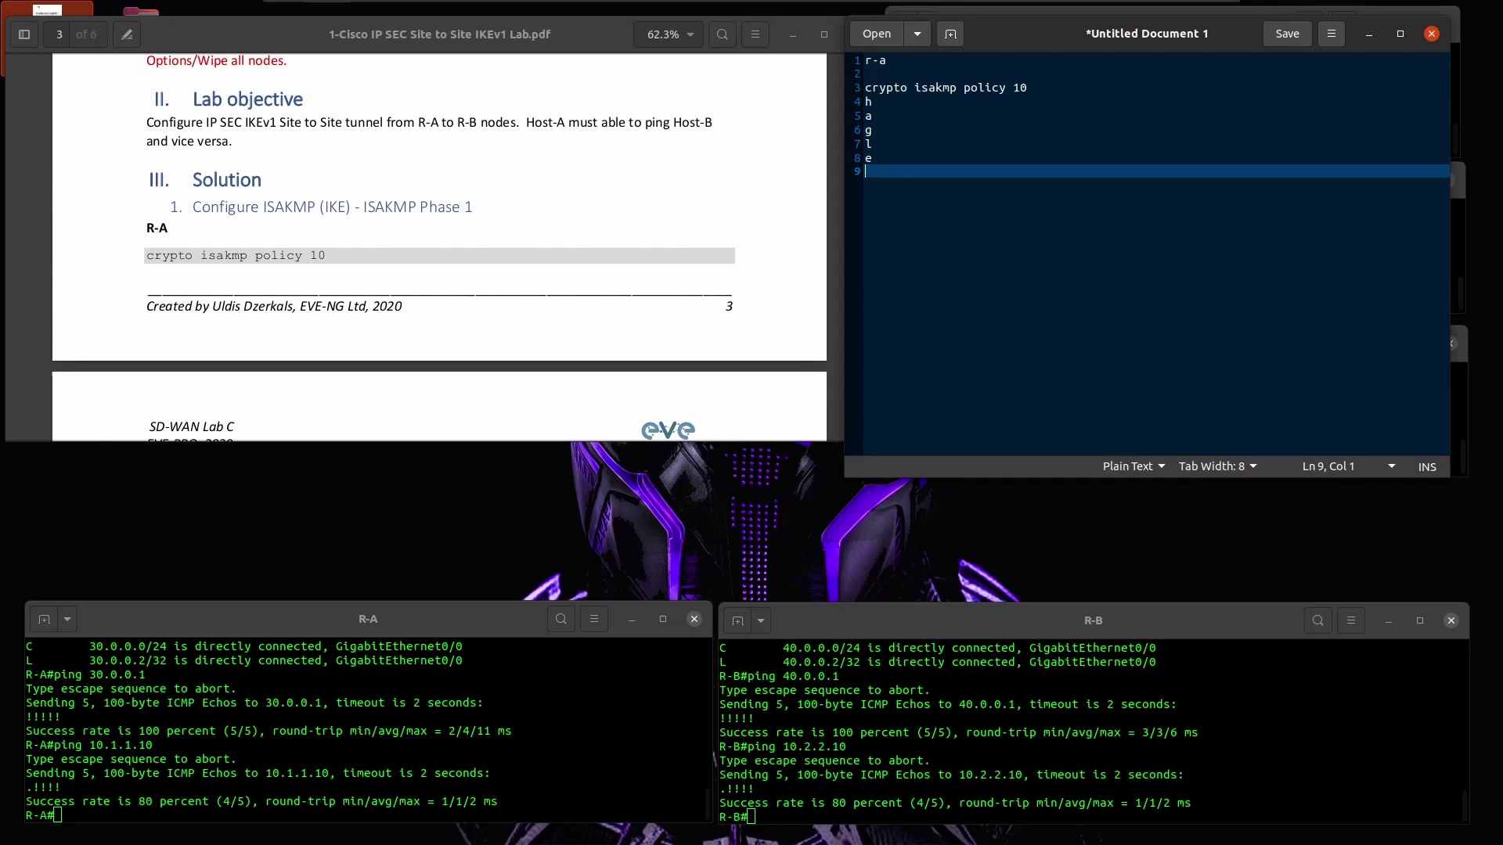
key(Up)
key(Up)
key(Up)
key(Up)
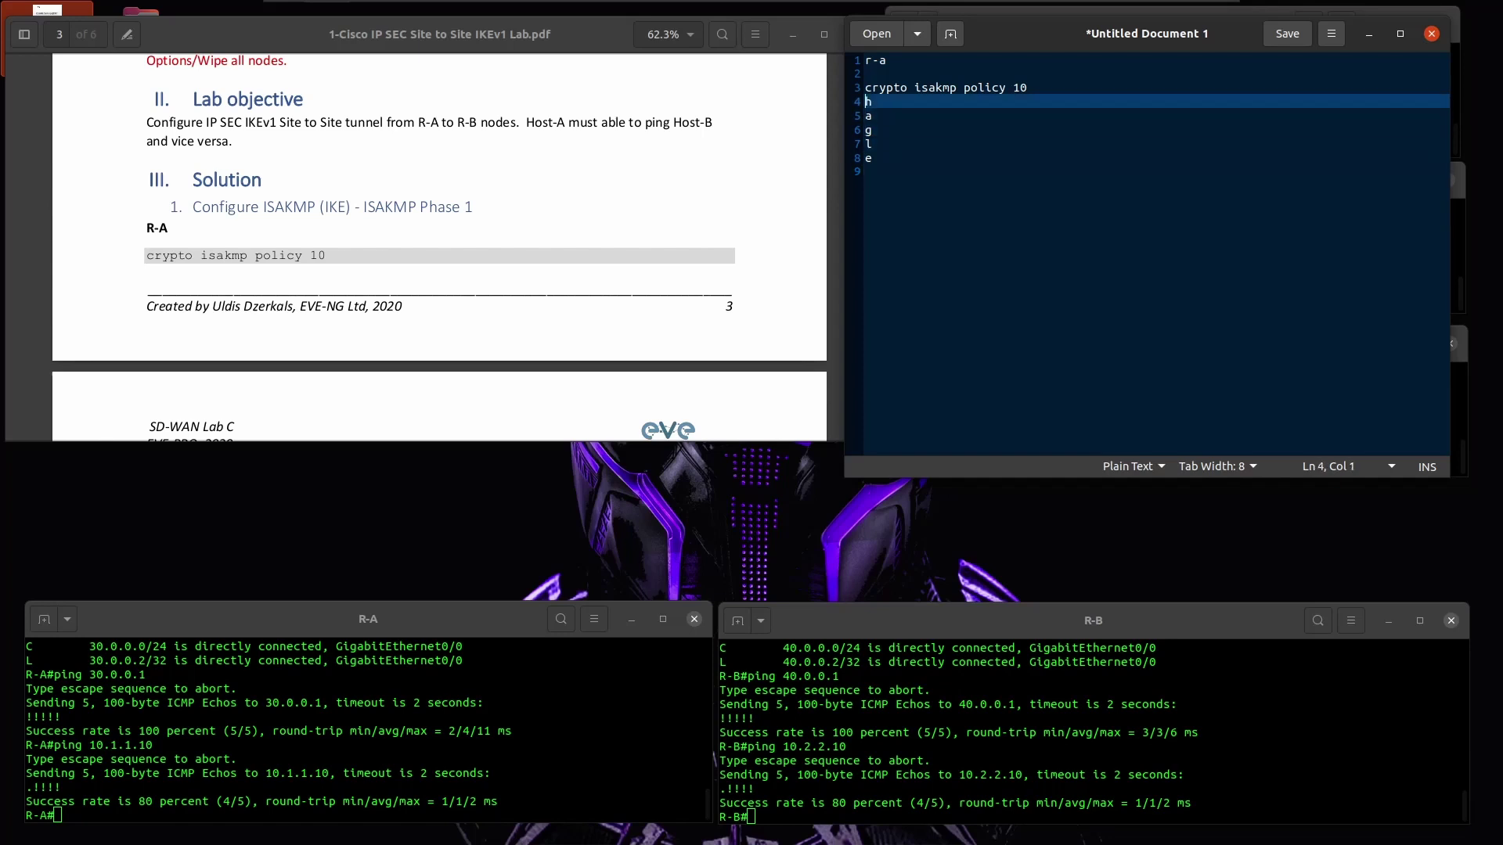
text(ash )
text(sha)
text(256)
key(Down)
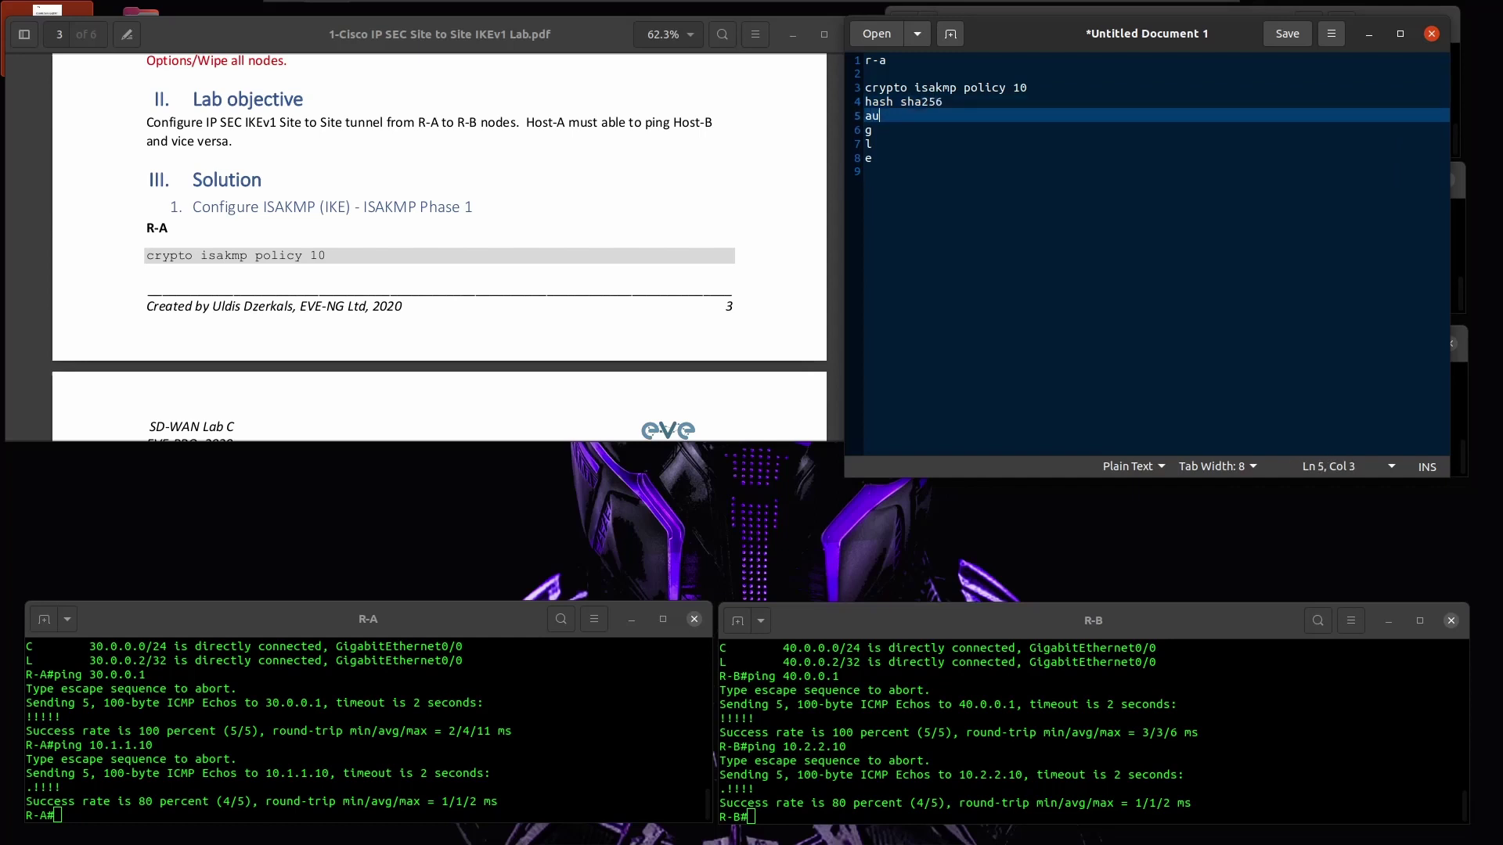
text(thenti pre)
- Enter group 2 and encryption aes 256, dropping the lifetime placeholder and fixing typos
key(Down)
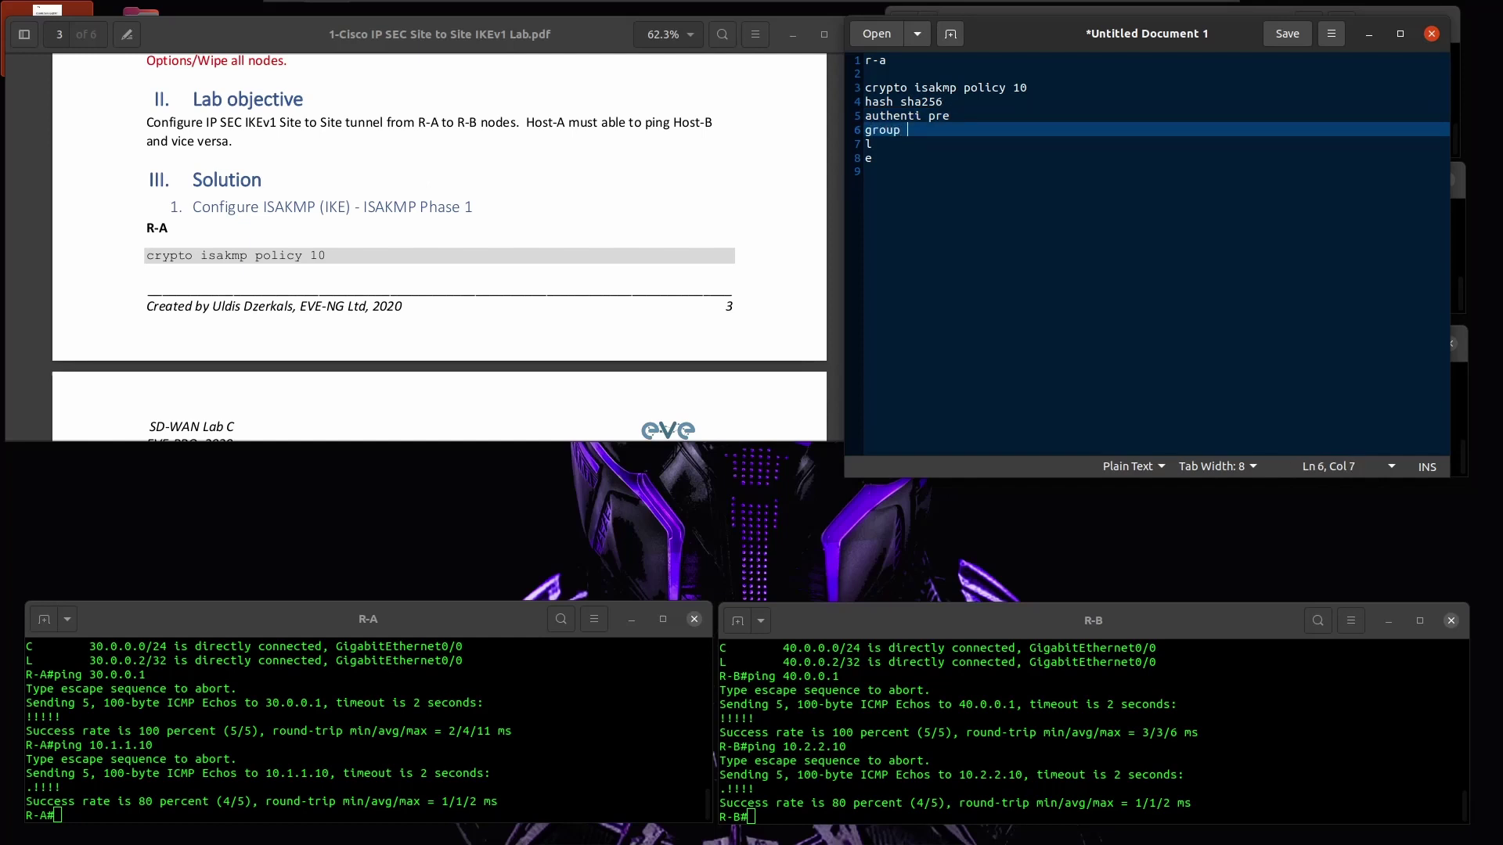
click(649, 256)
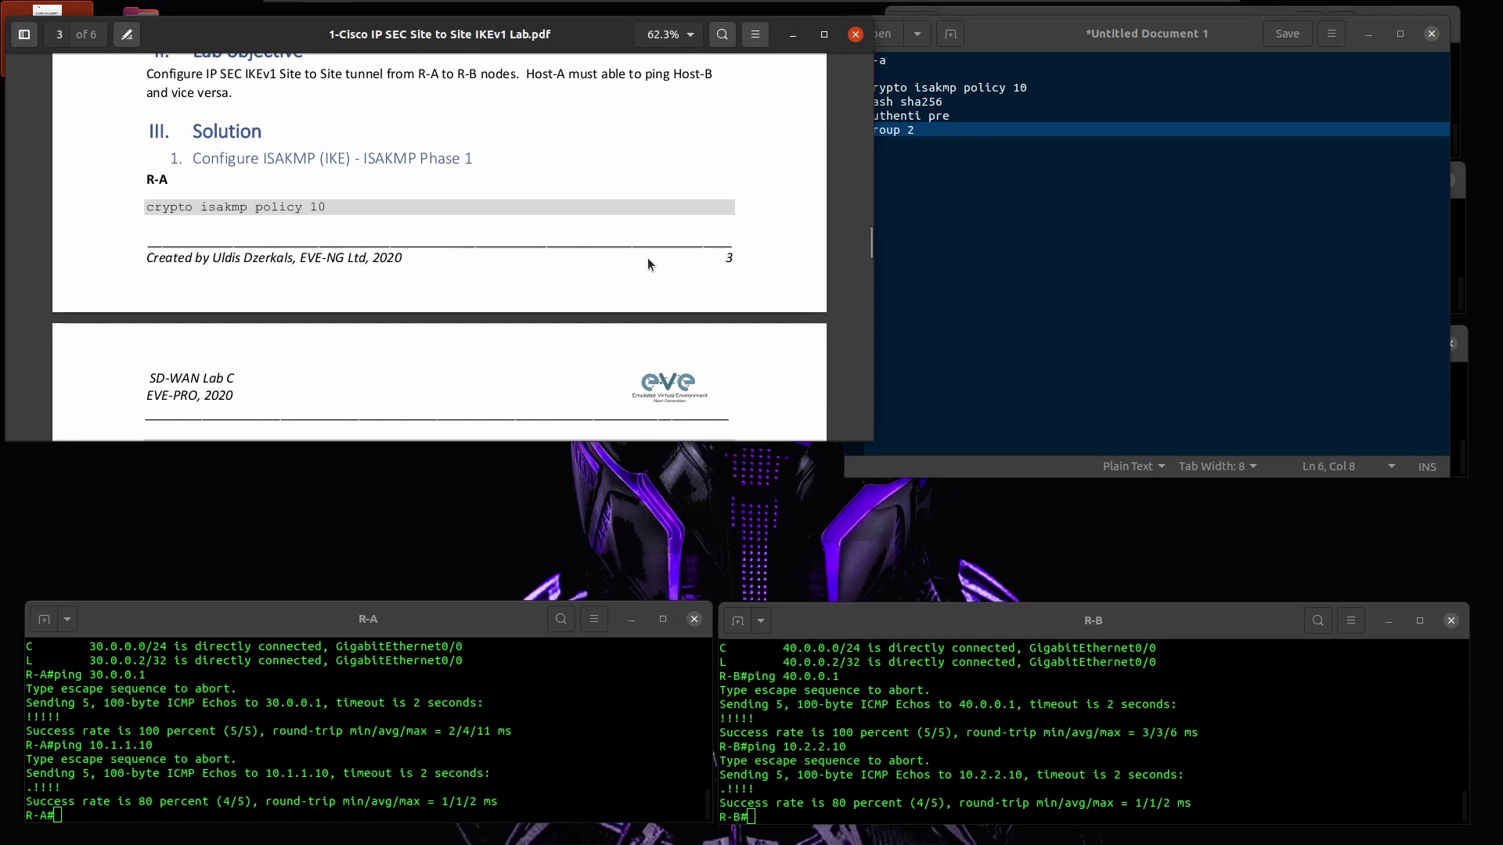
scroll(648, 257, down, 4)
click(996, 144)
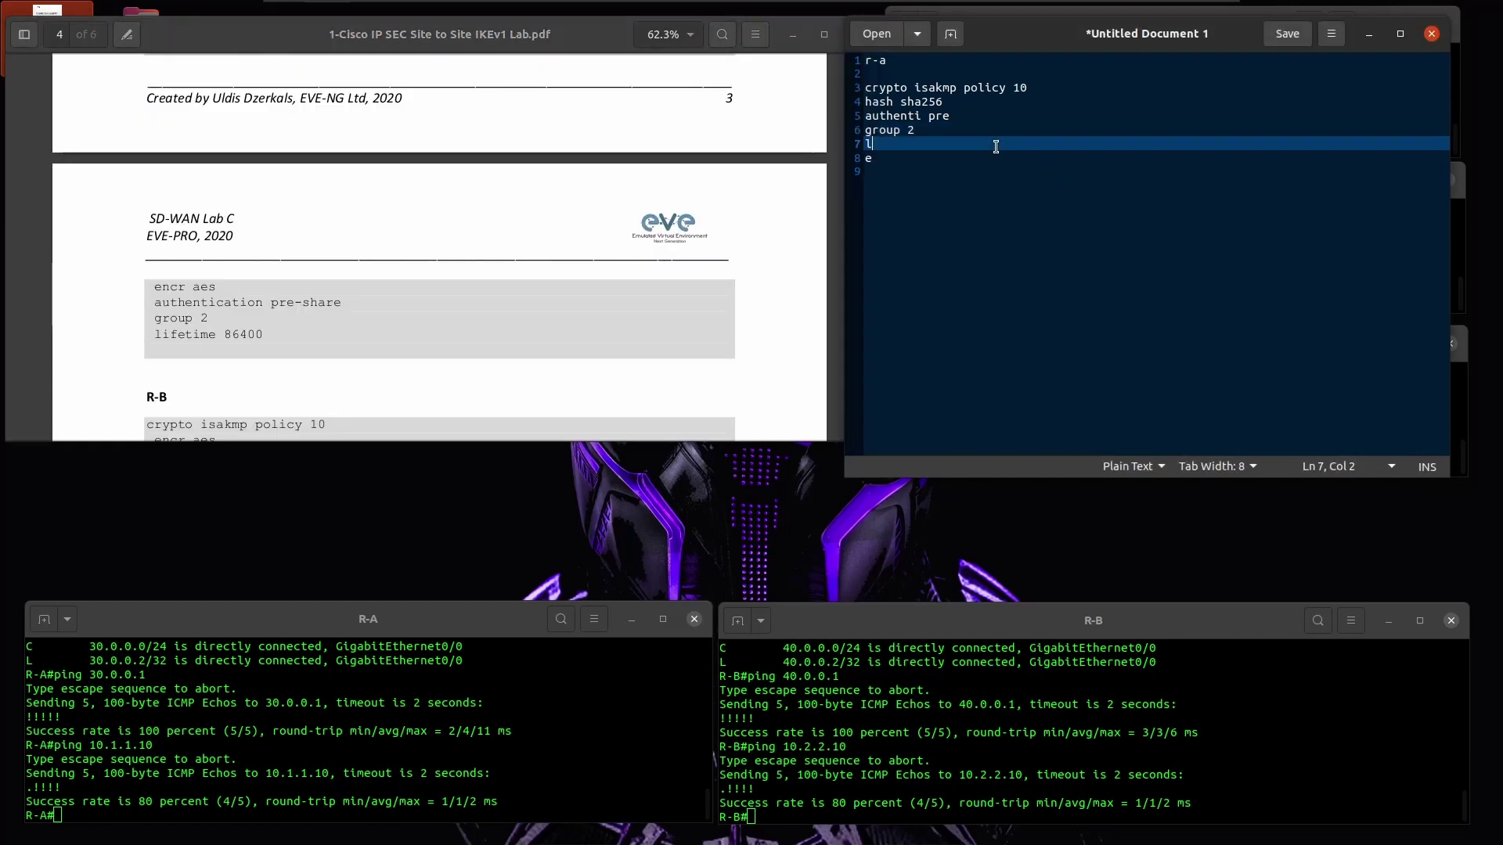
key(BackSpace)
key(BackSpace)
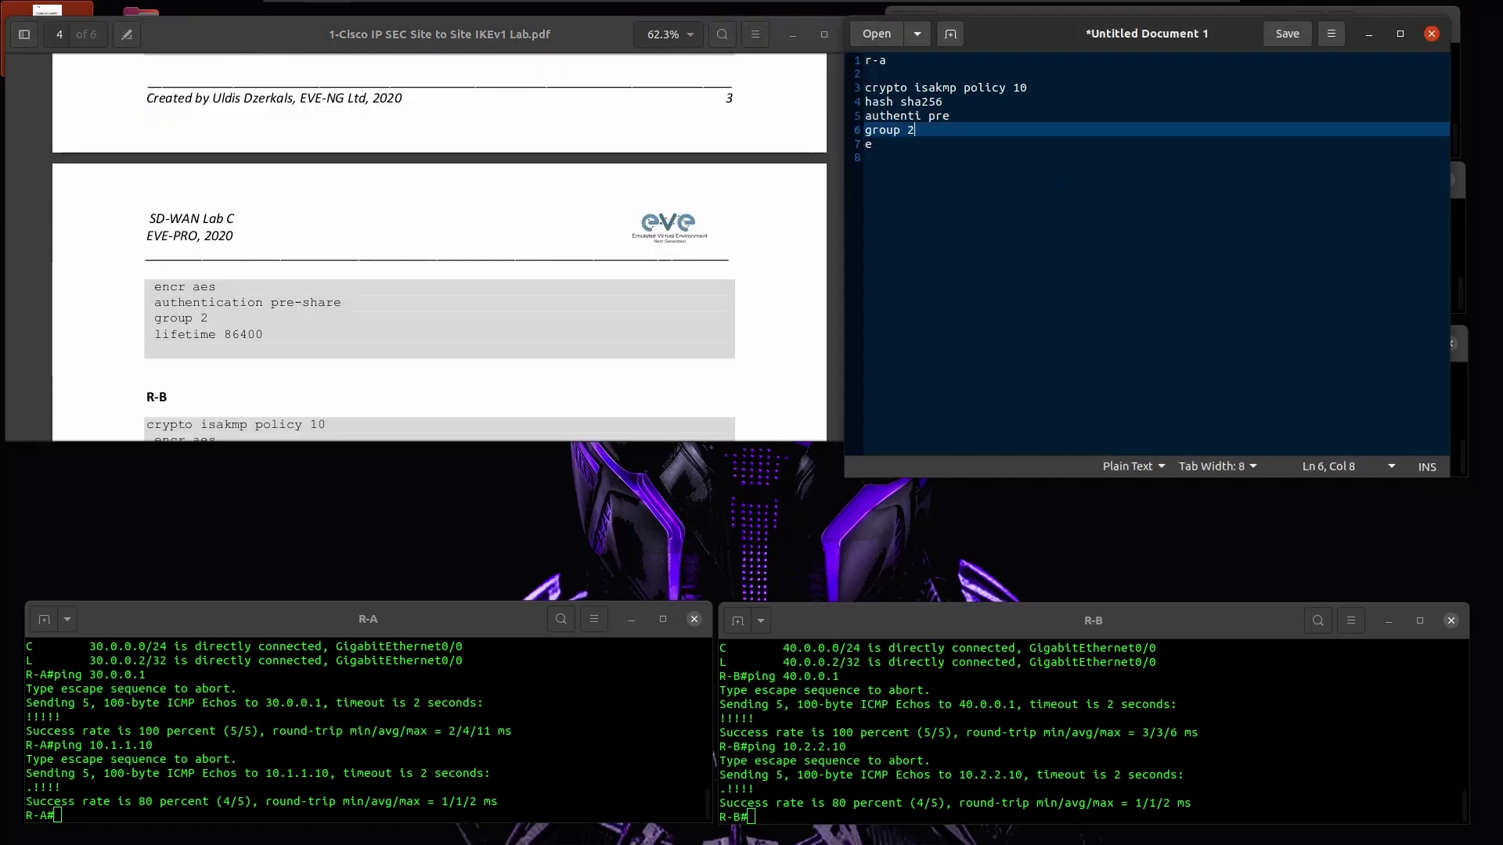
text(nbcryption)
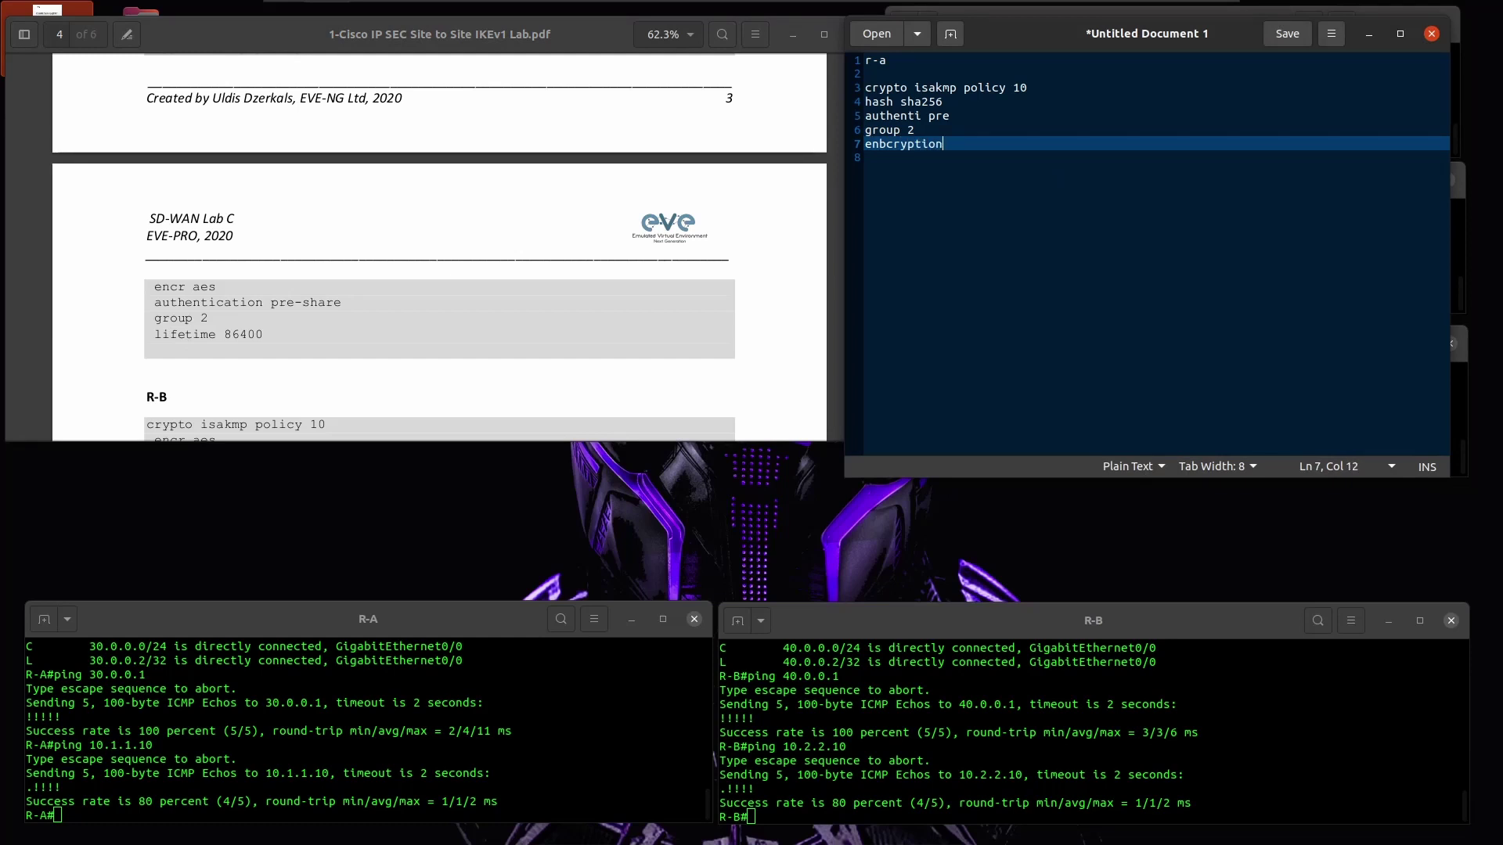
key(Left)
key(Left)
key(Left)
key(BackSpace)
key(End)
key(Left)
key(Return)
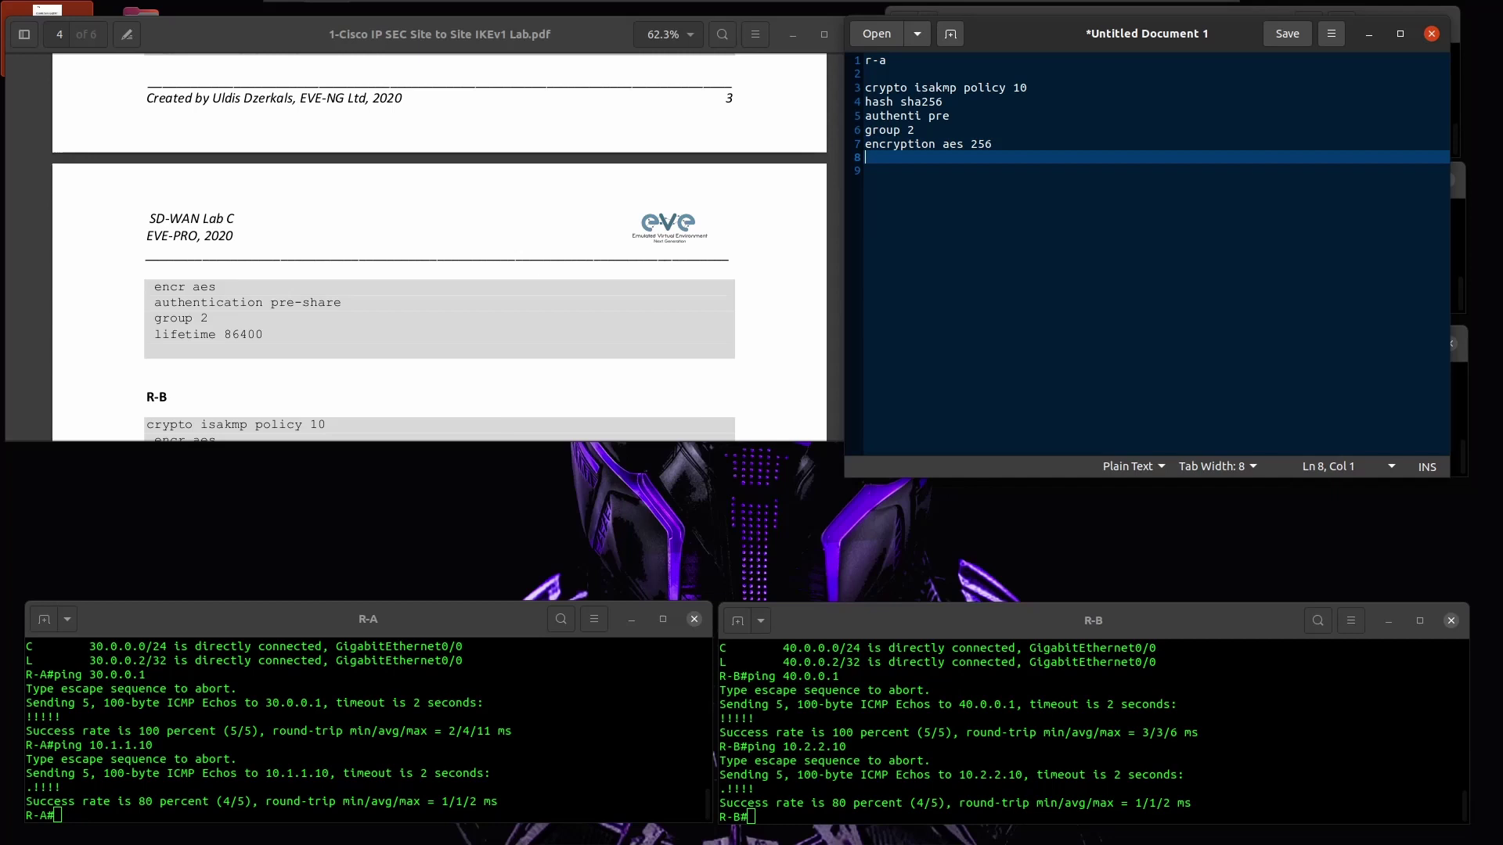
key(Return)
text(cr)
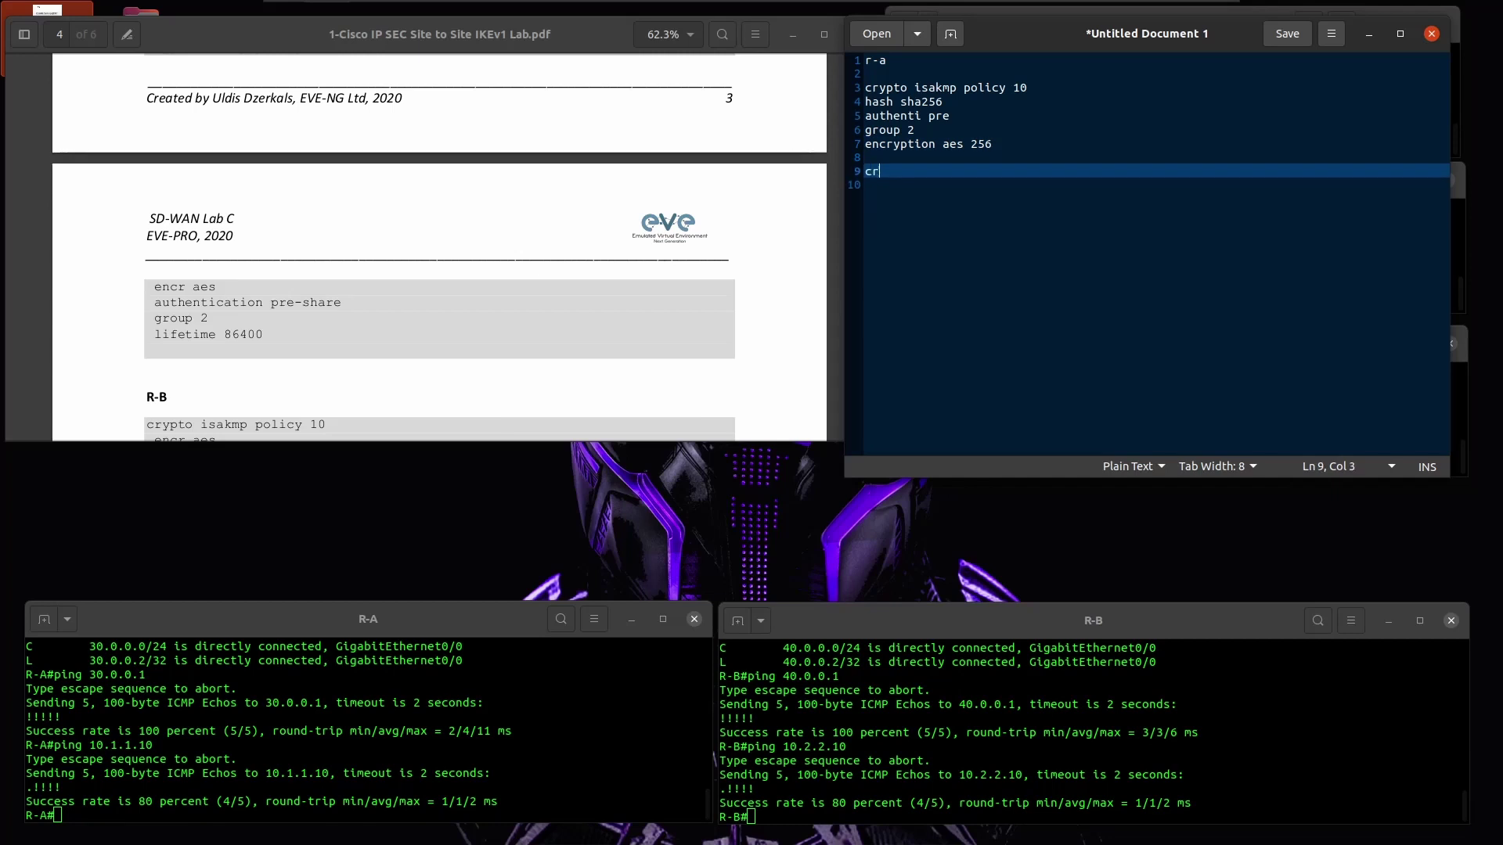
text(ypto )
text(ips)
key(BackSpace)
text(sakm)
key(BackSpace)
key(BackSpace)
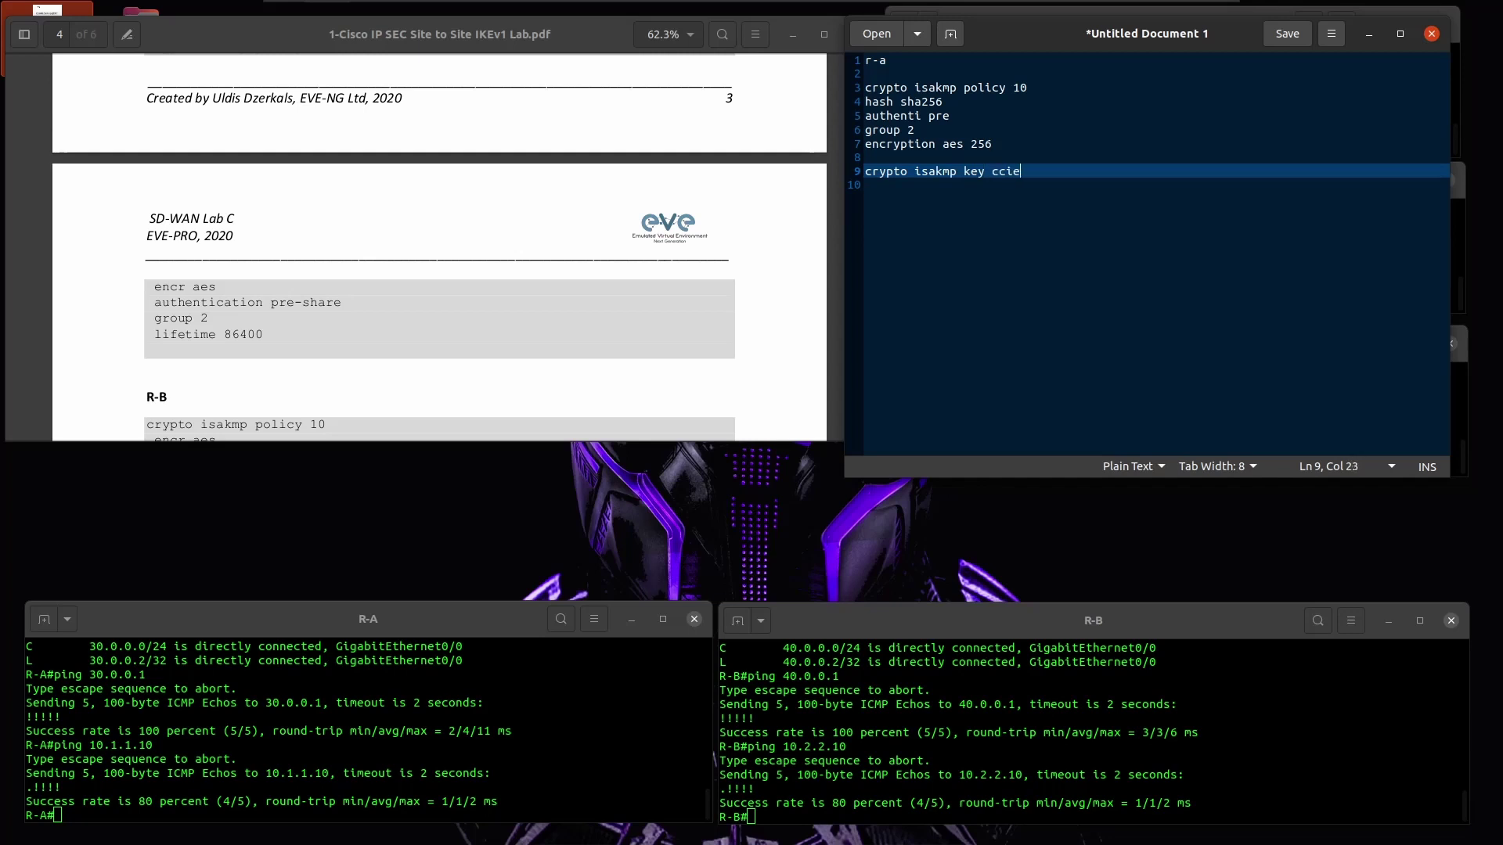
text(address )
text(40.0.0)
text(.2)
key(Return)
key(Return)
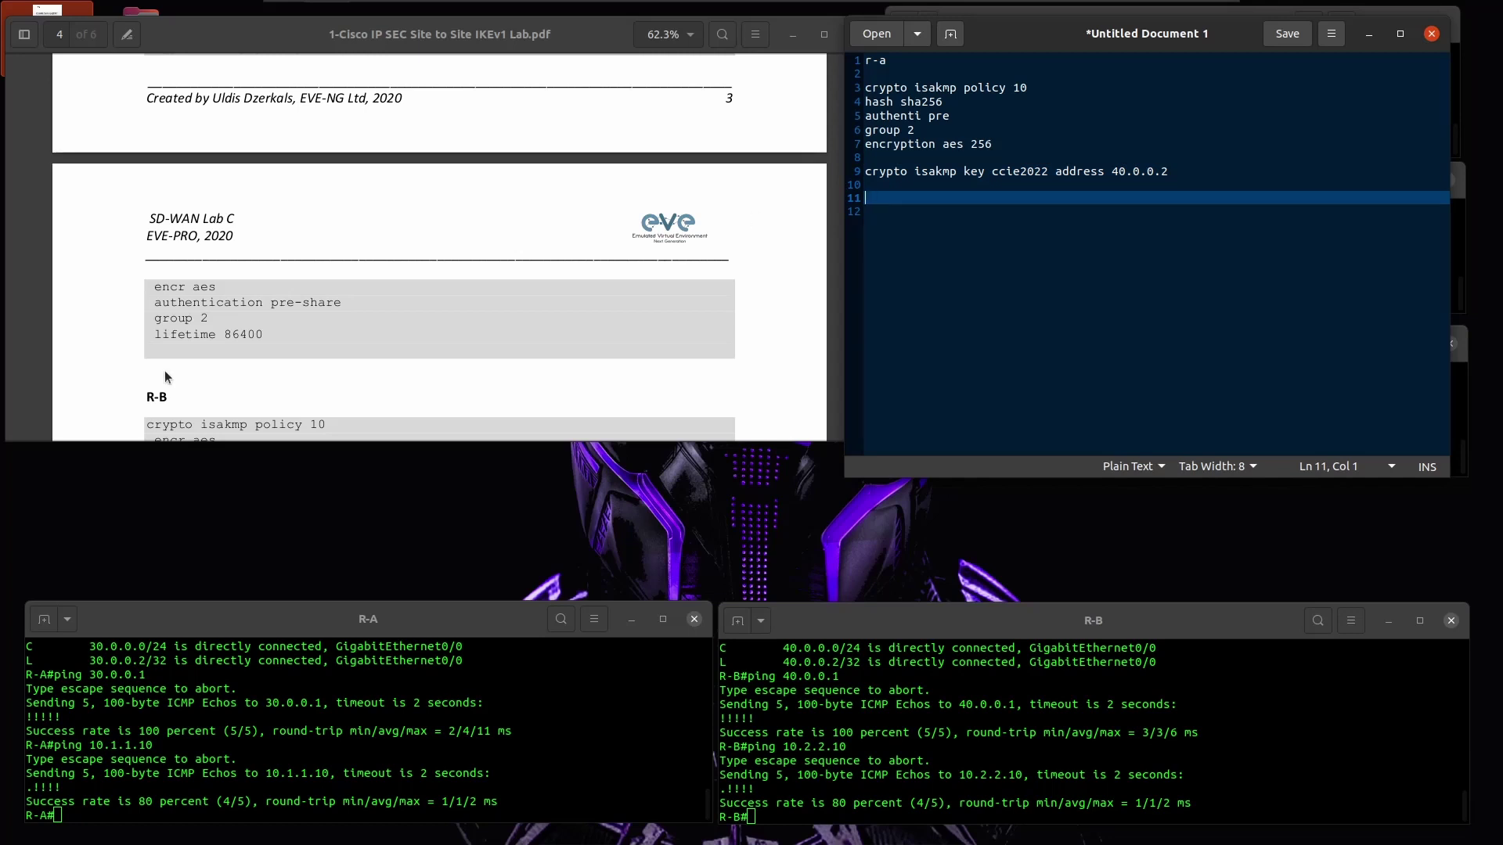
- Write ACL SITE_TO_SITE with 'permit ip 10.1.1.0 0.0.0.255 10.2.2.0 0.0.0.255', adding the missing 'ip'
click(455, 255)
scroll(454, 255, down, 1)
scroll(454, 255, down, 2)
scroll(454, 256, down, 1)
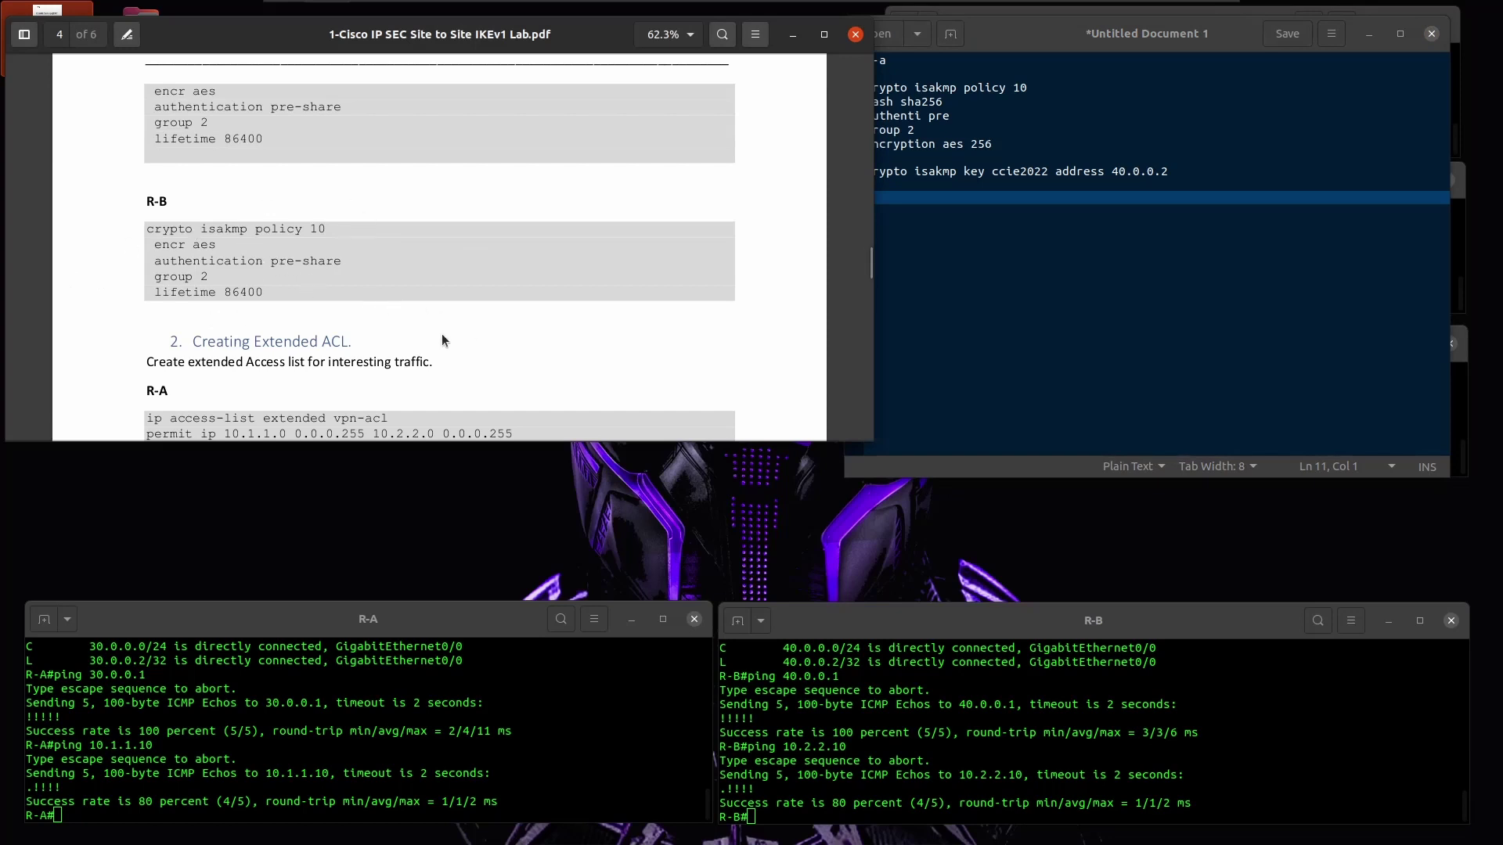
scroll(559, 348, down, 2)
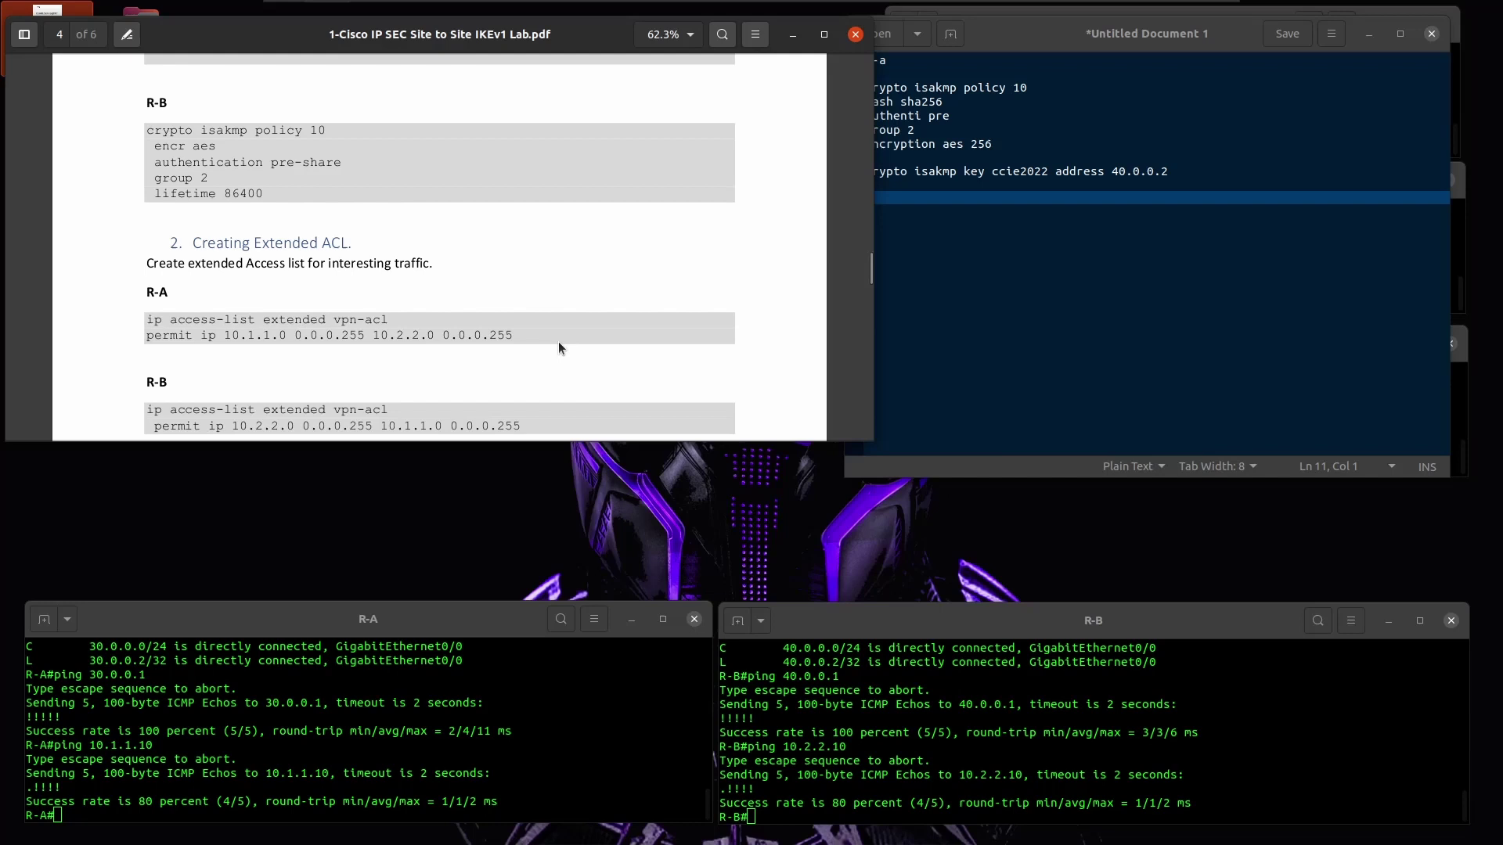
scroll(559, 348, down, 2)
click(978, 237)
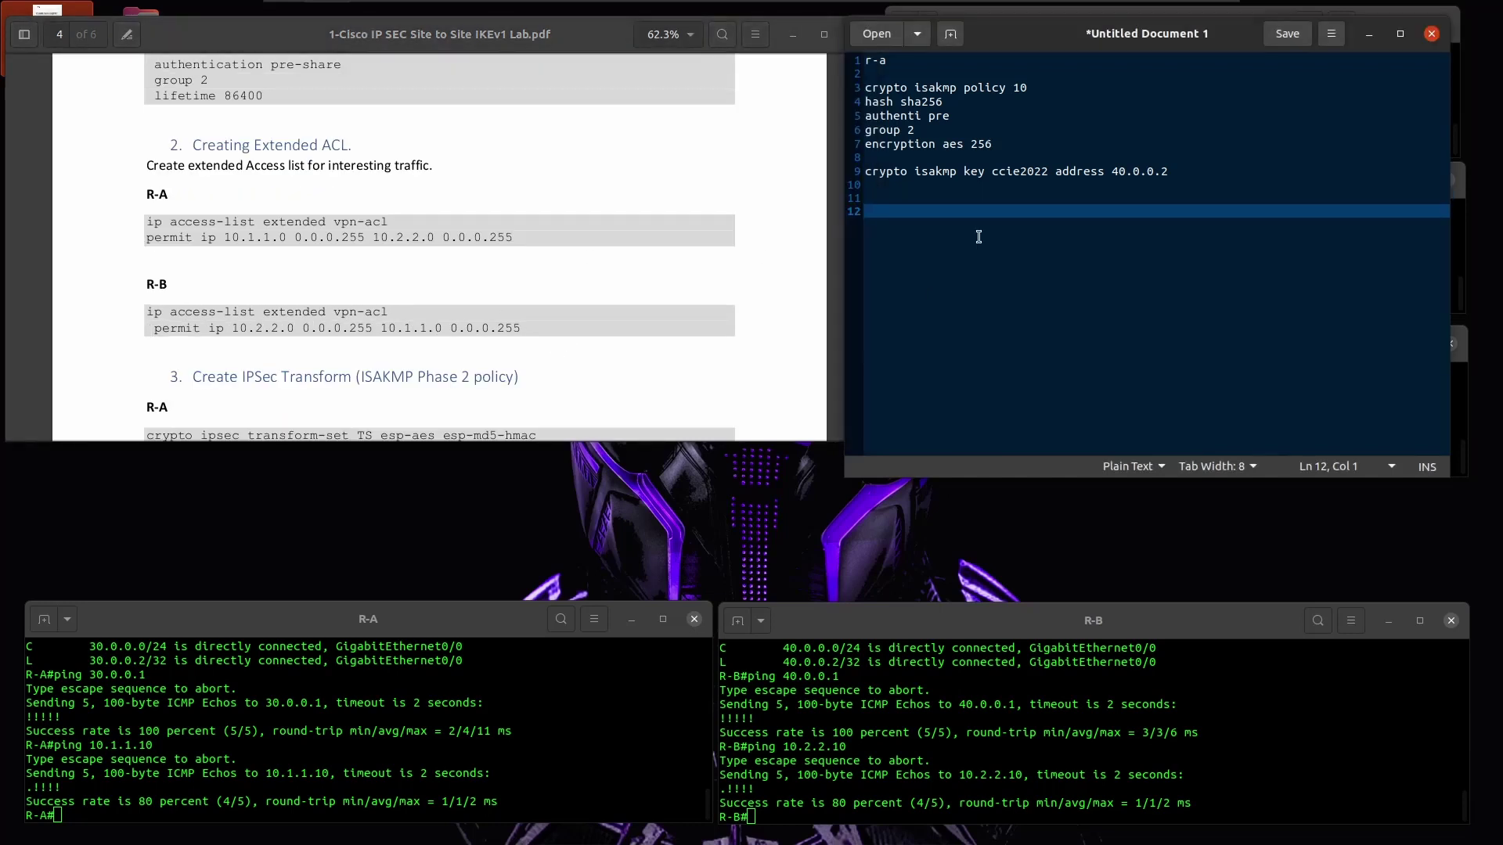
text(ip a)
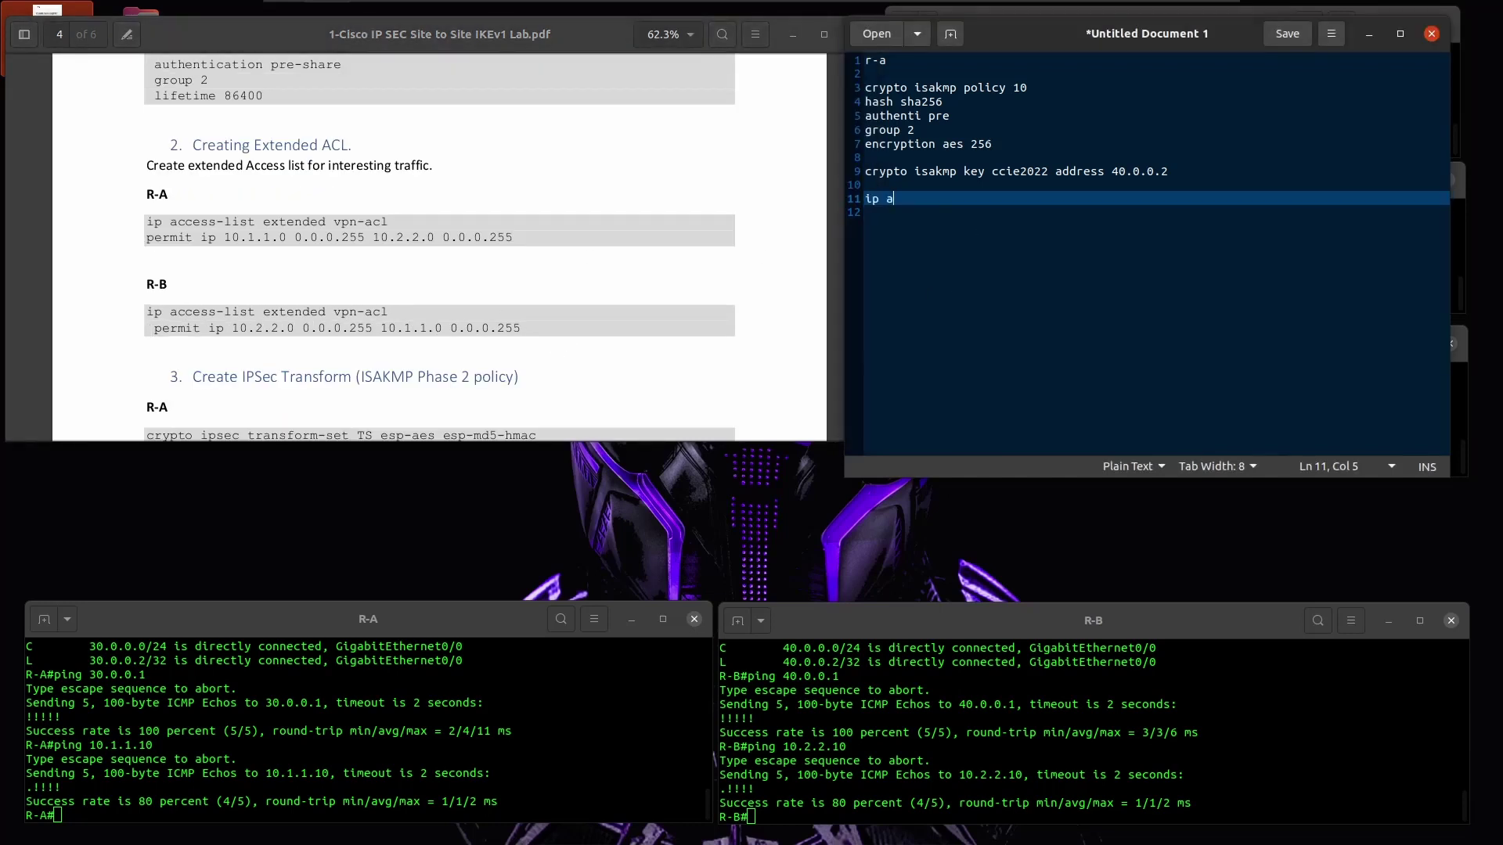
text(ccess-list ex )
text(SI)
text(TE_TO_)
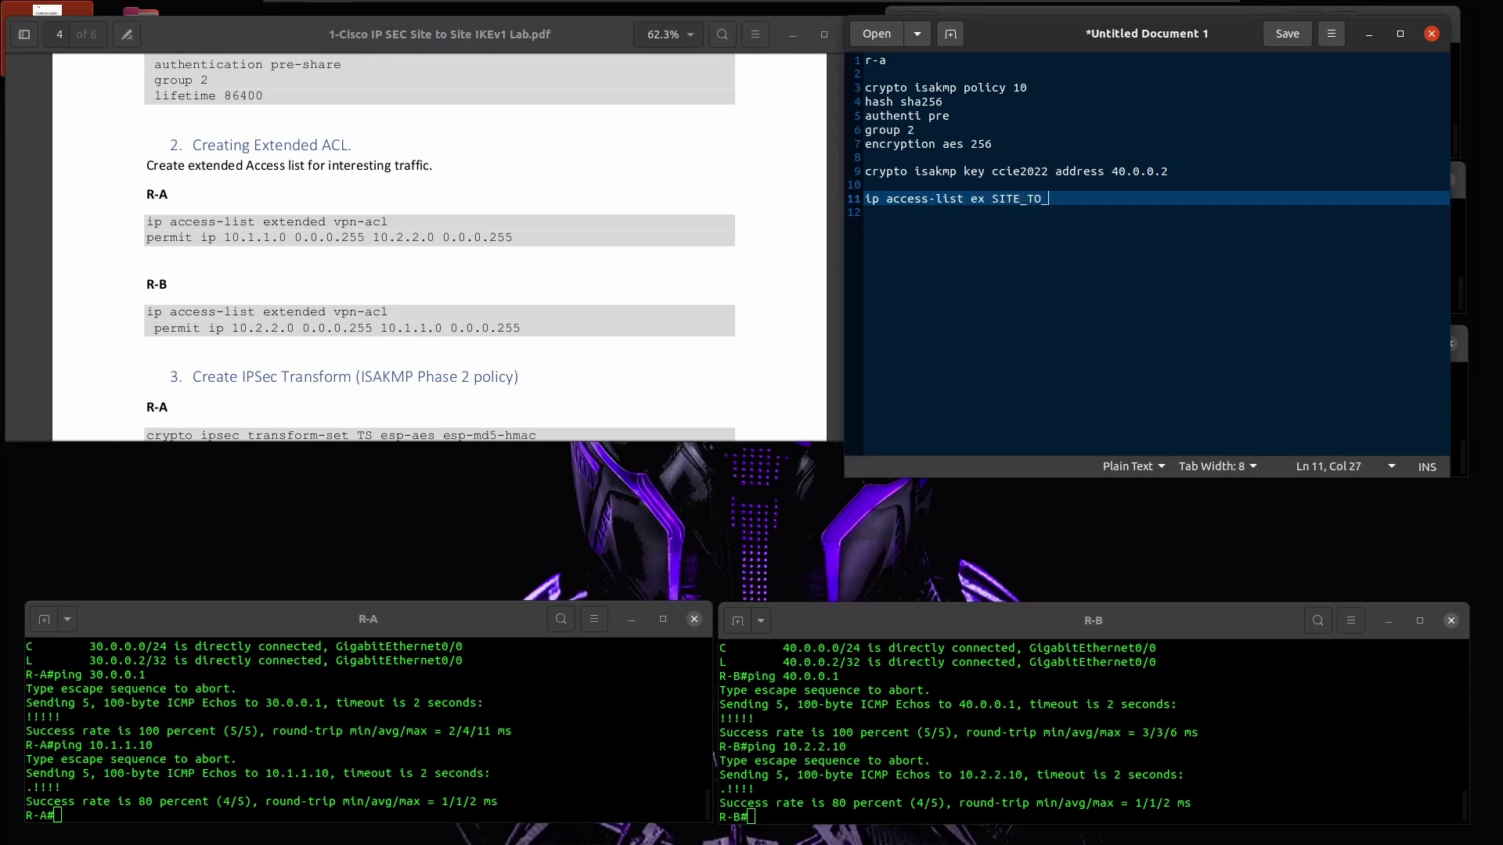
text(SITE)
key(Return)
text(pe)
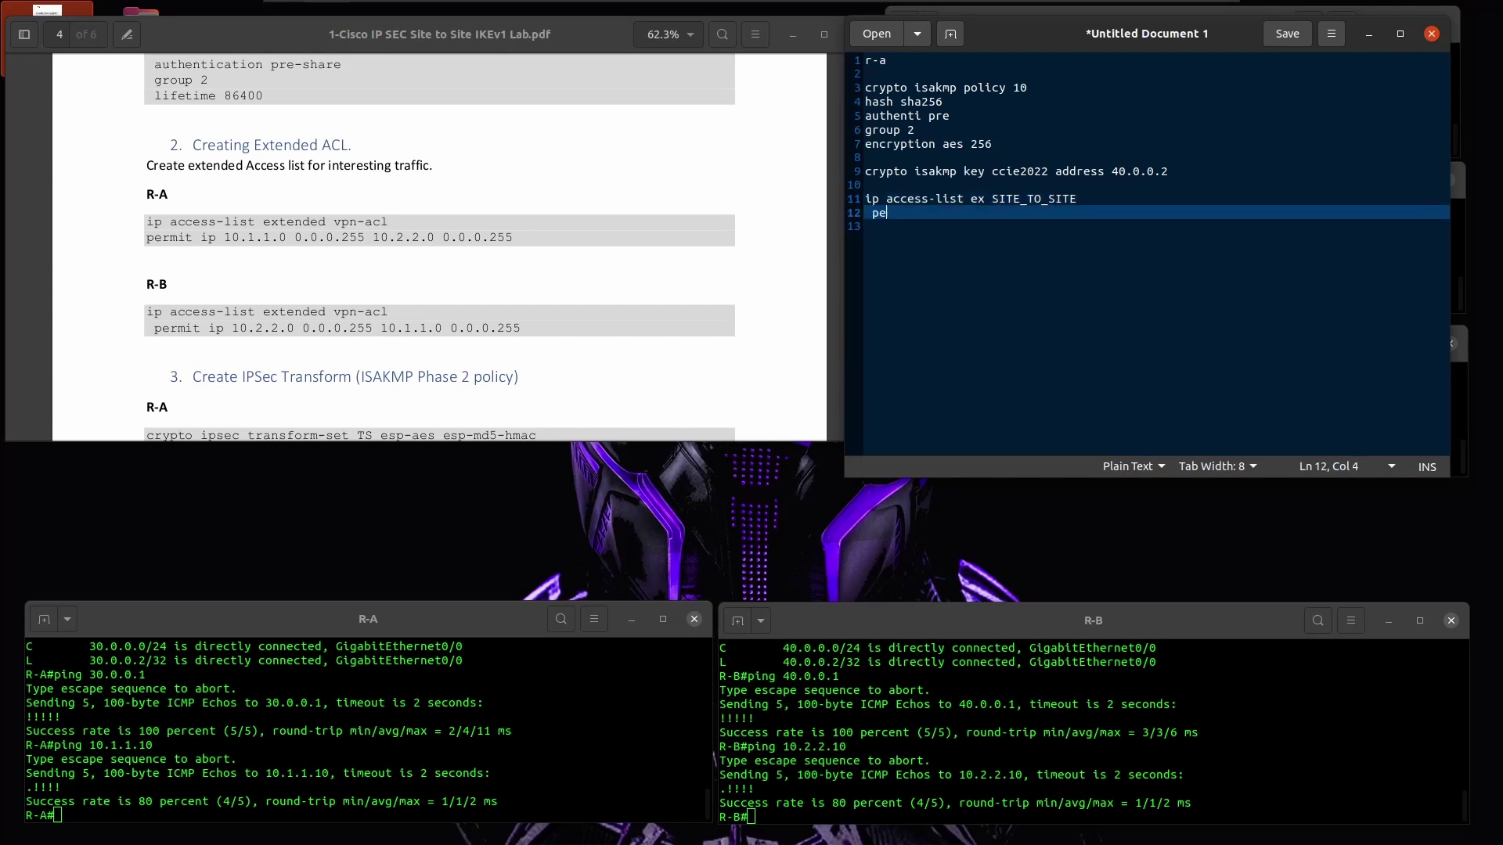
text(rmit 10.)
text(1.1.0 0.0)
text(.0.255)
click(952, 213)
key(Left)
text(i)
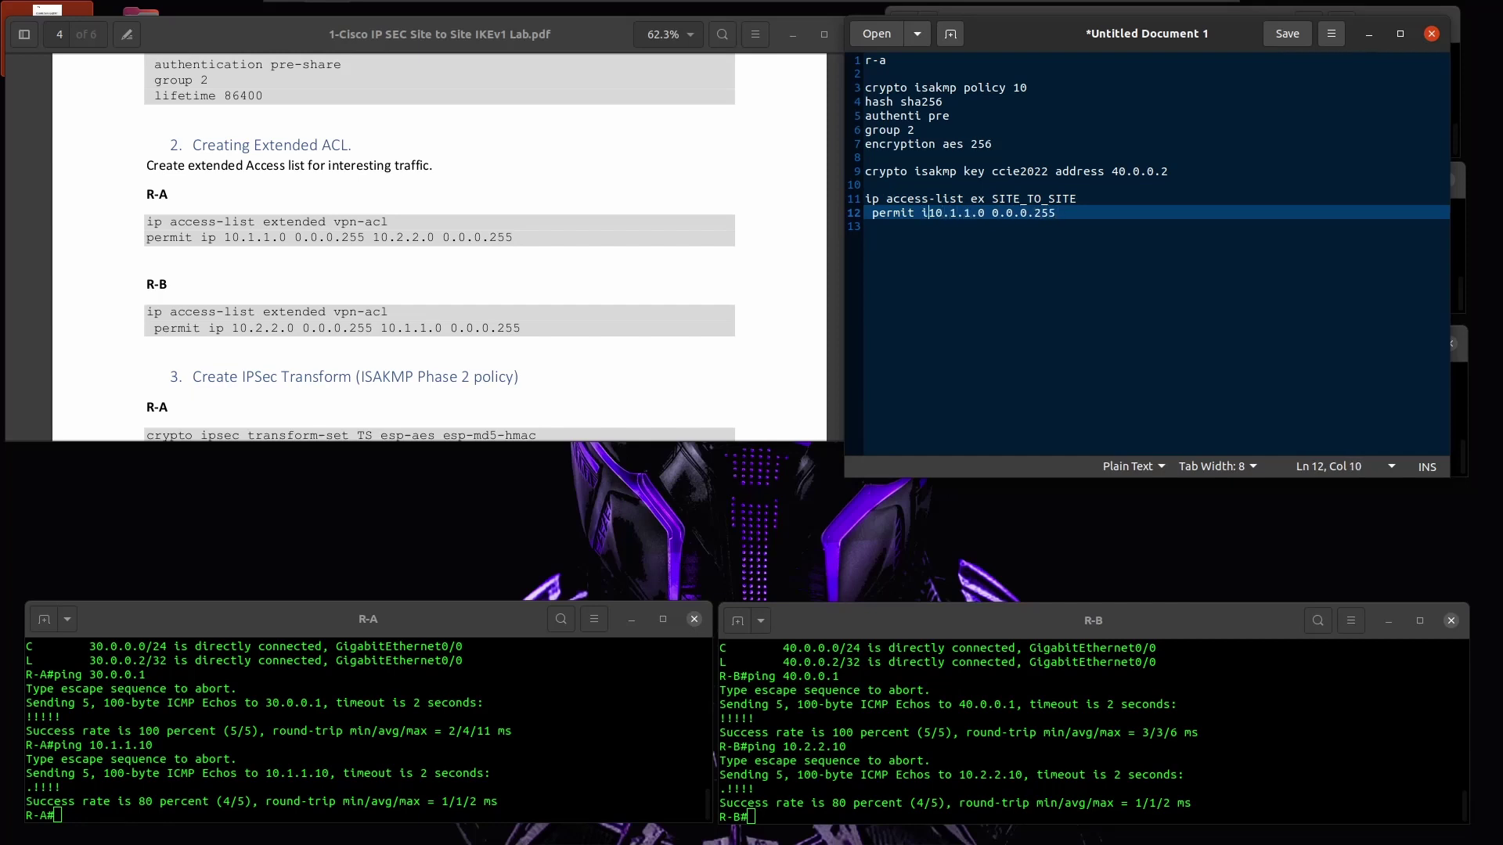
text(p )
text(10.1.1.0 0.0.0.255 10)
text(.2.2.0 0.0.0.)
text(255)
key(Return)
key(Return)
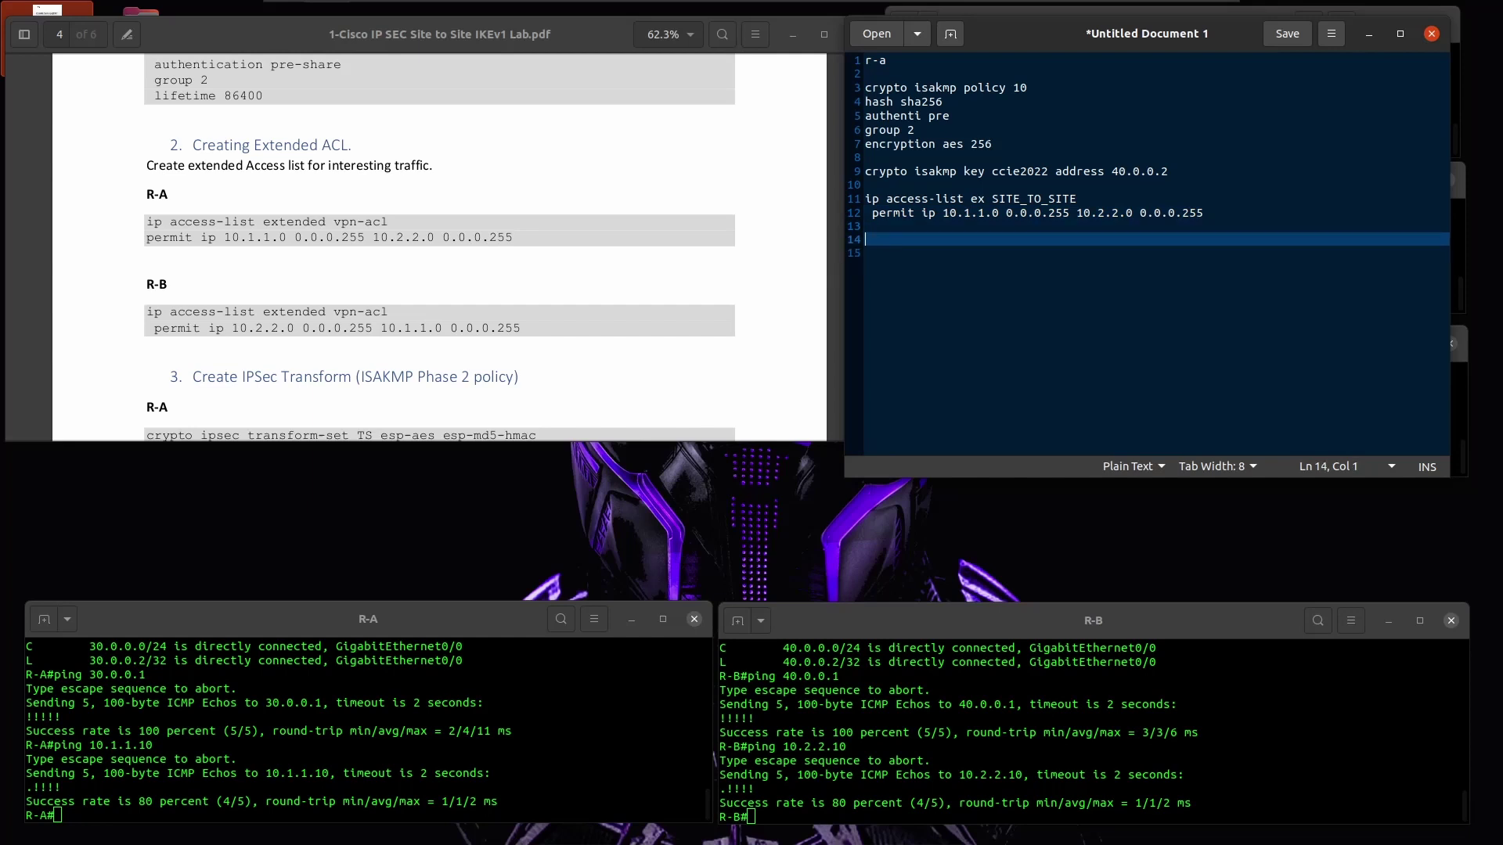
- Write transform-set TS_SITE_TO_SITE with esp-aes 256 esp-sha256-hmac and mode tunnel
click(330, 270)
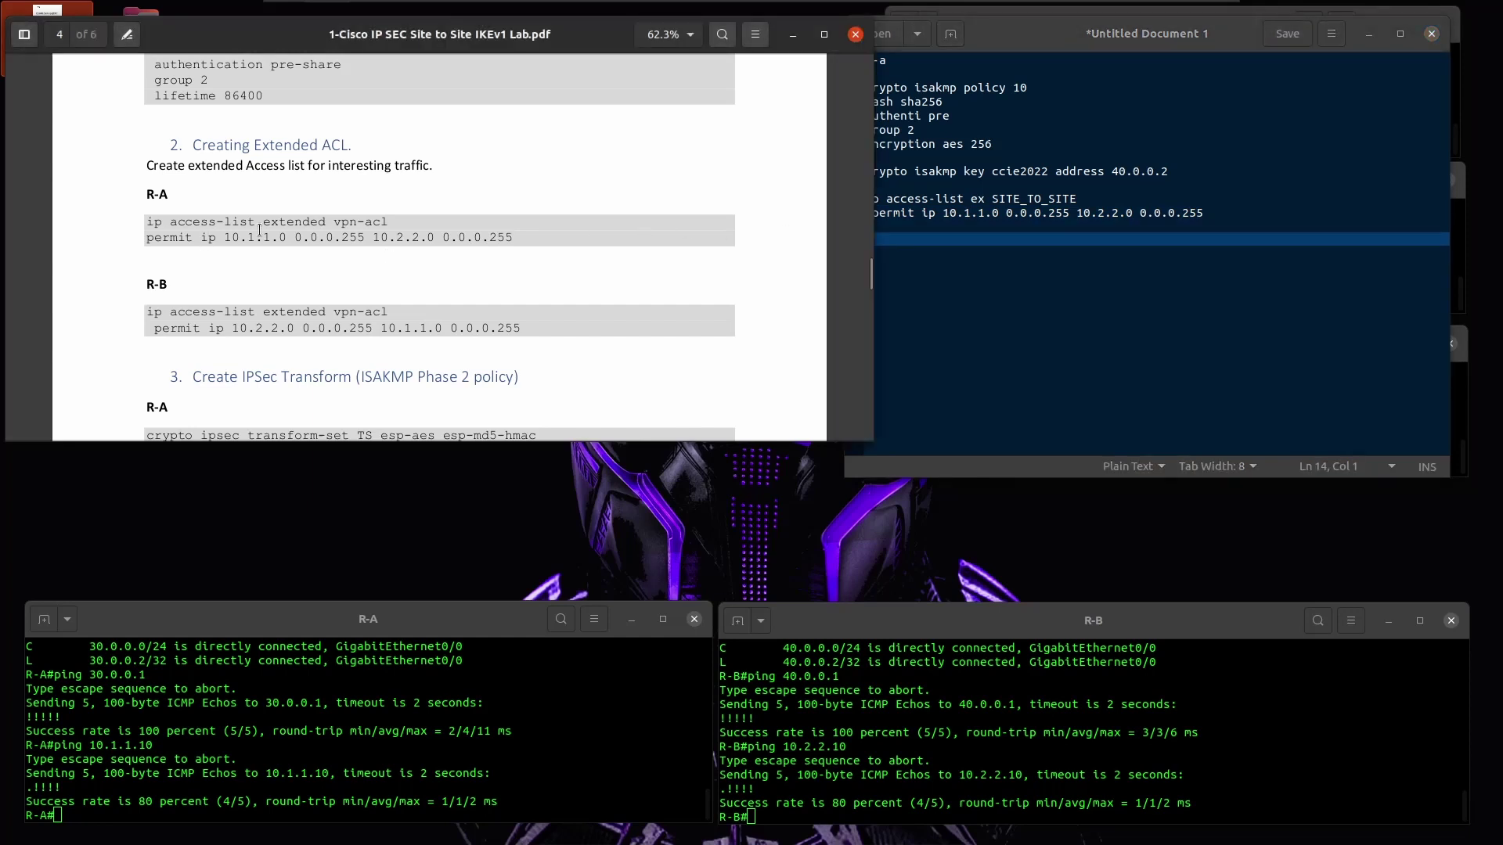
scroll(259, 230, down, 2)
scroll(259, 235, down, 1)
scroll(235, 240, down, 2)
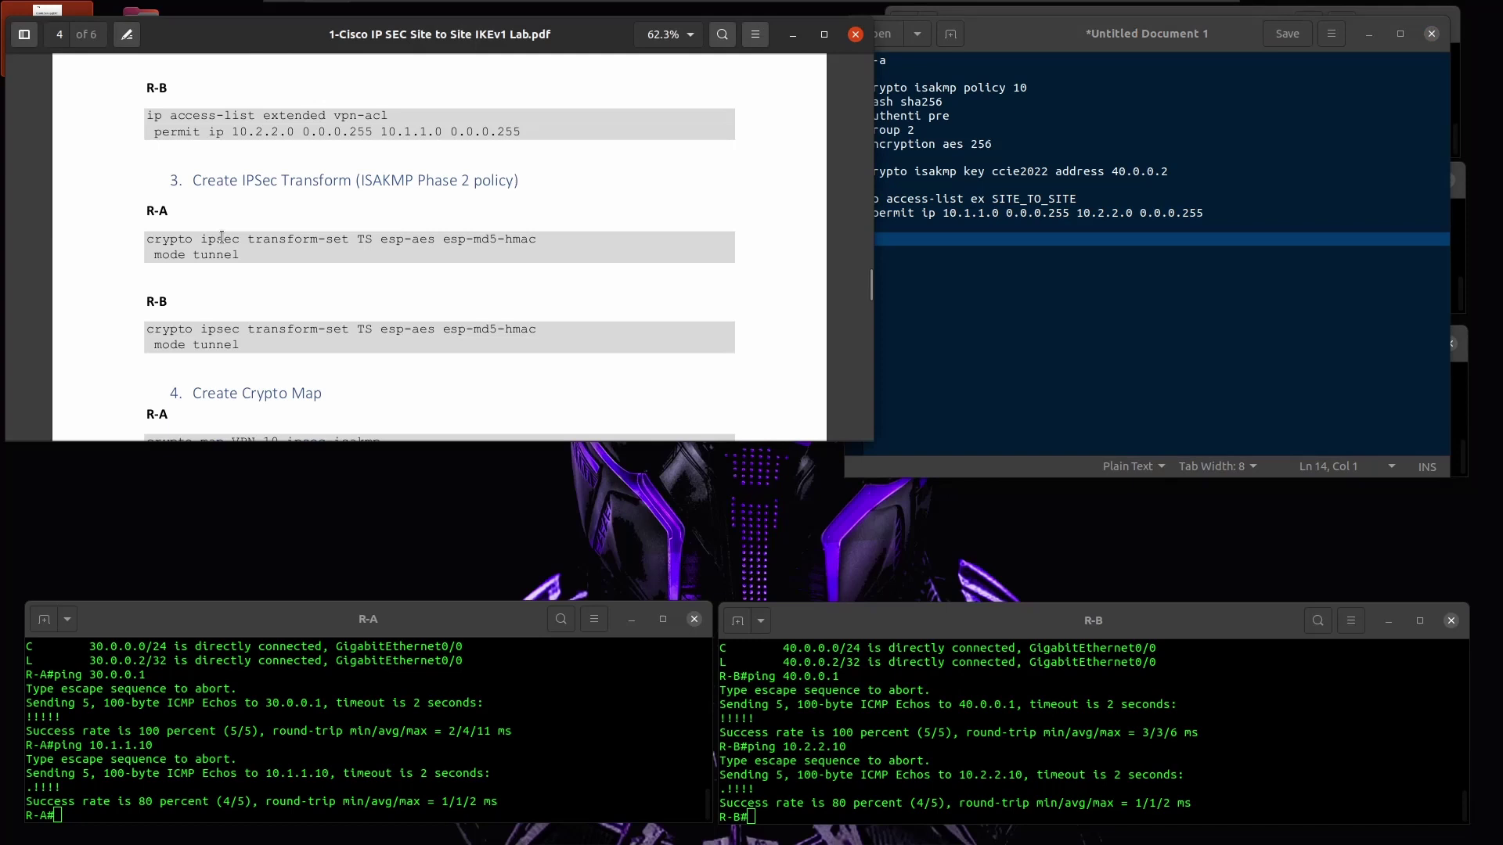
click(1025, 260)
key(Return)
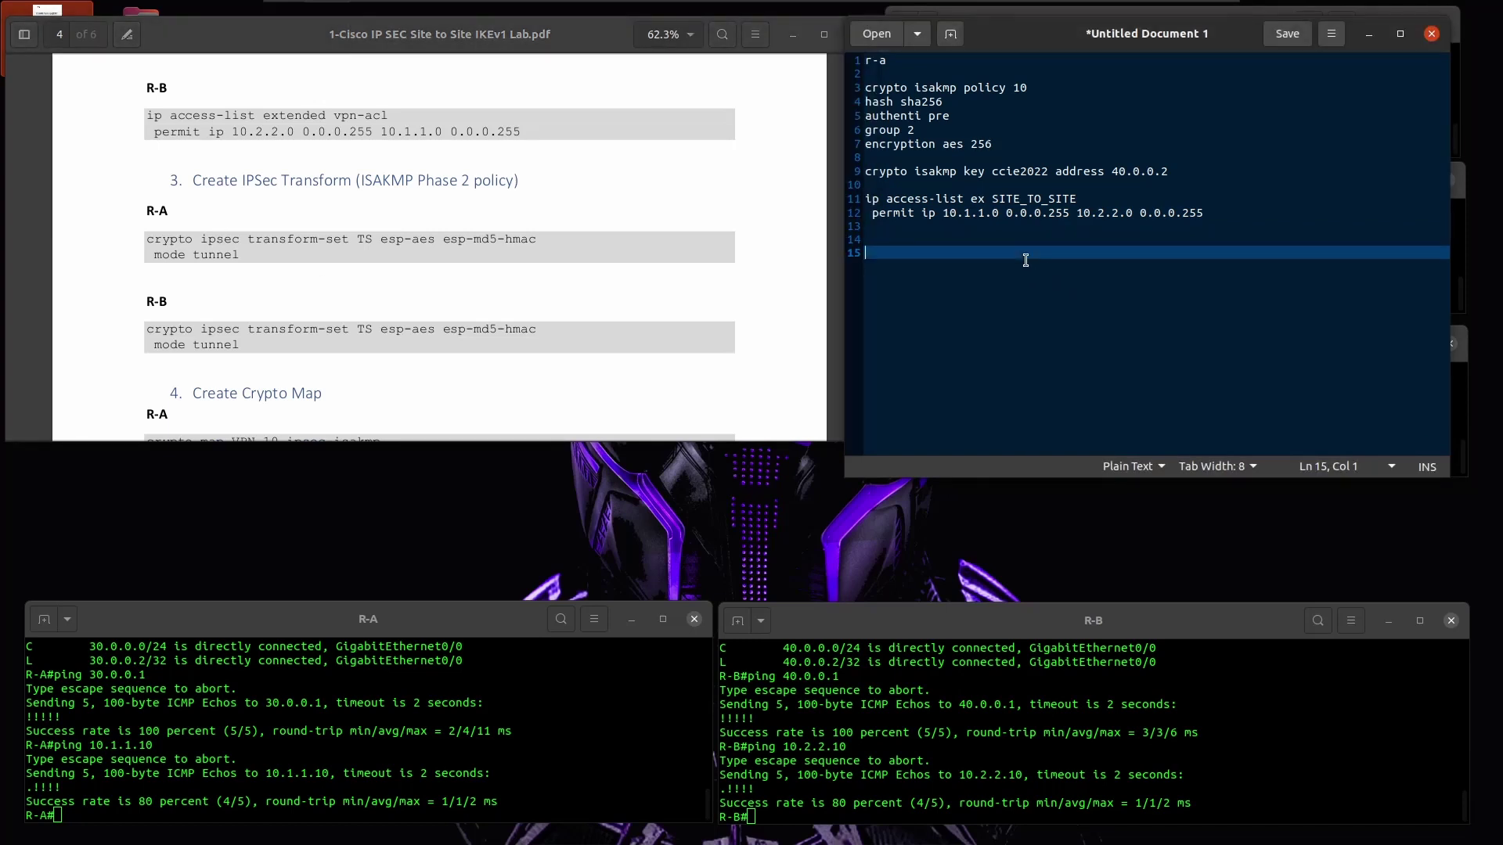
key(BackSpace)
text(crypto s)
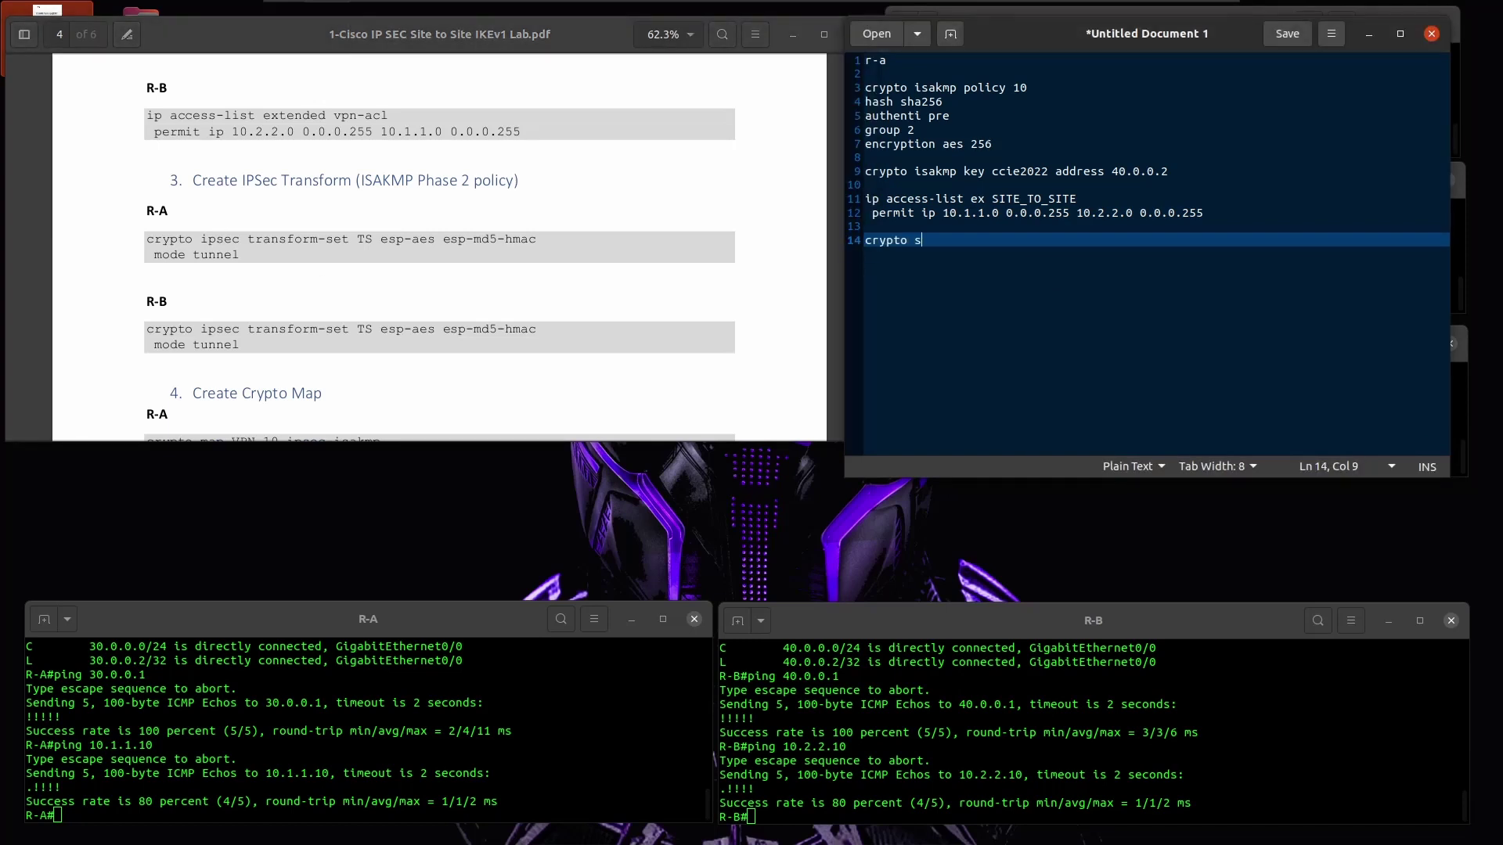
key(BackSpace)
text(ipsec transf)
text(orm-set TS)
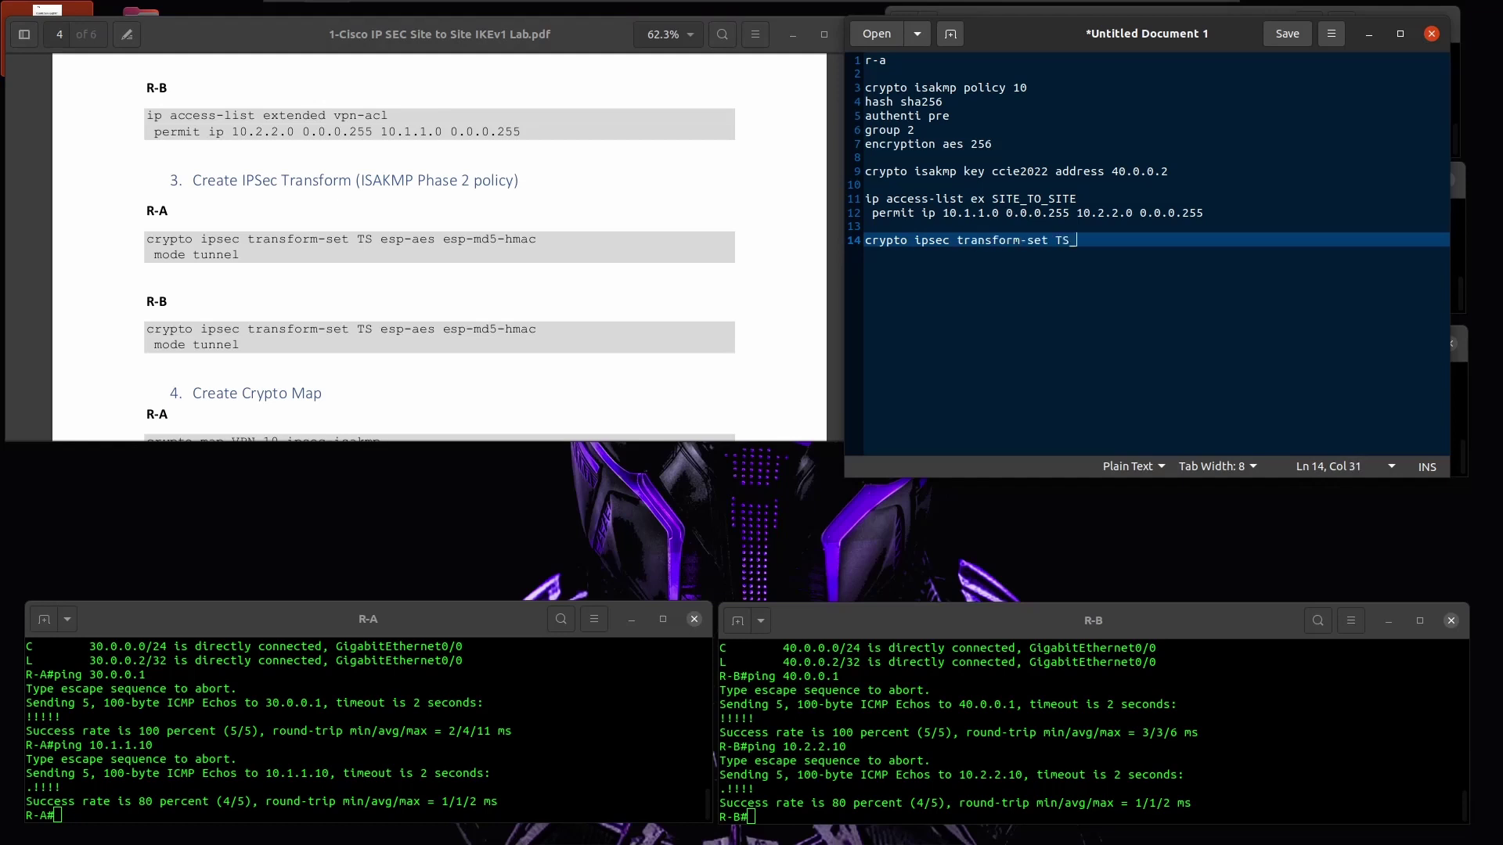
key(BackSpace)
text(_SITE_T)
key(BackSpace)
text(TO_SITE)
text(esp)
text(-aes 25)
text(6 )
text(e)
text(sp-sha)
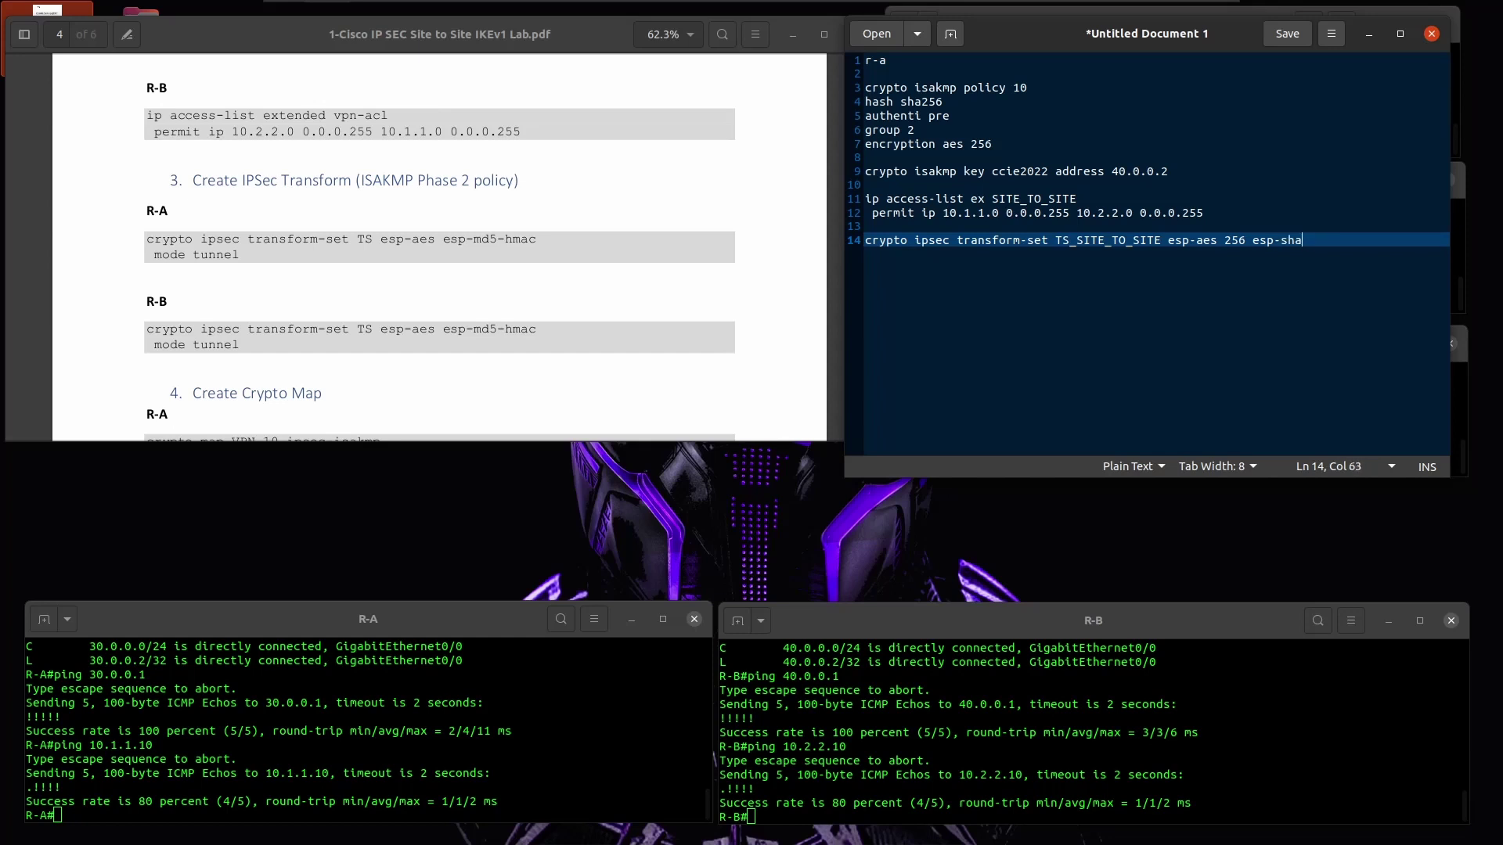
text(-25)
text(6)
key(Return)
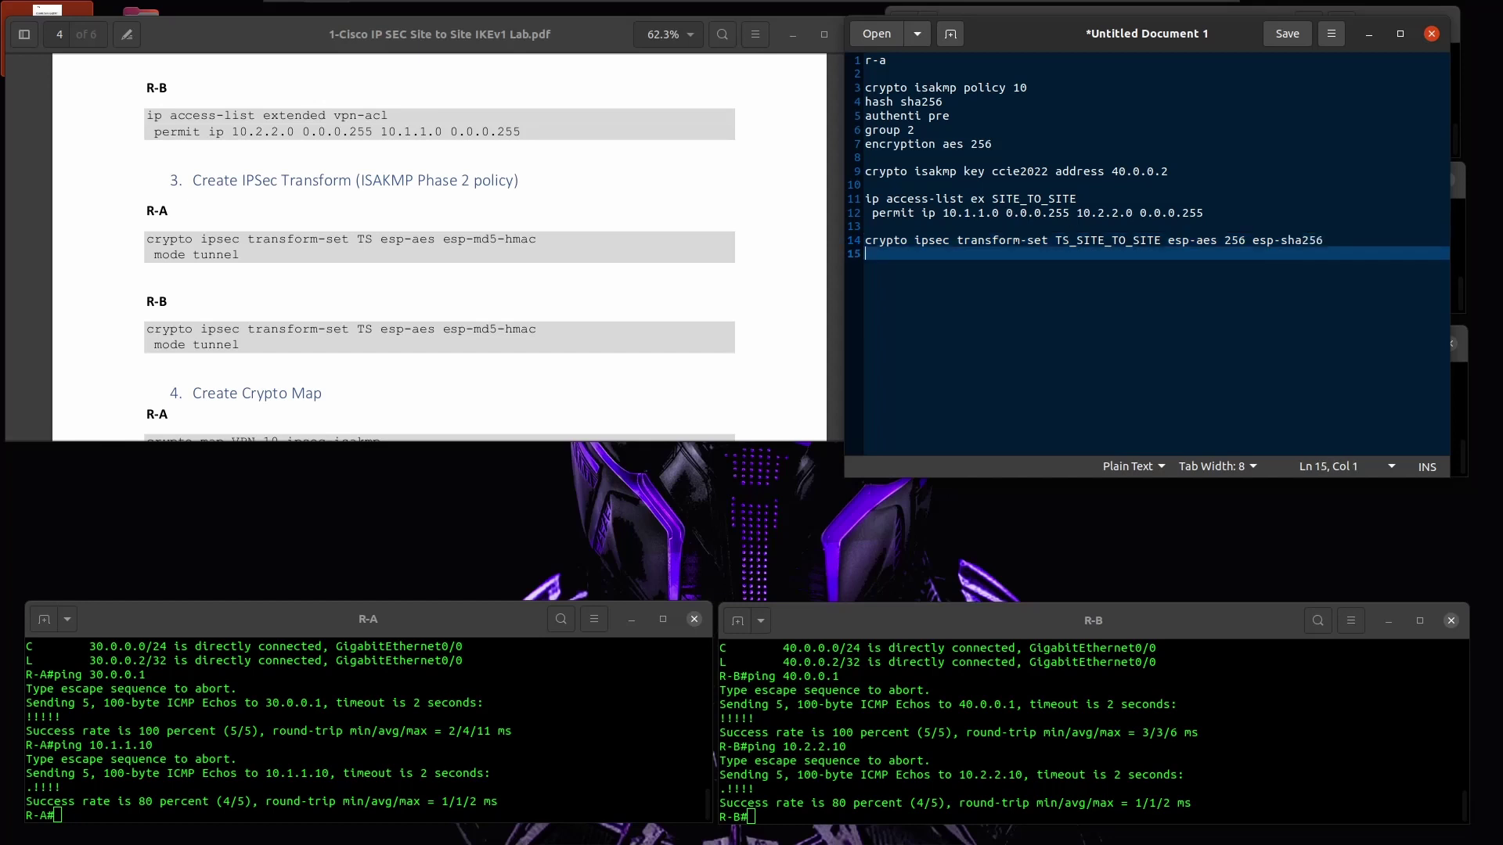
key(Left)
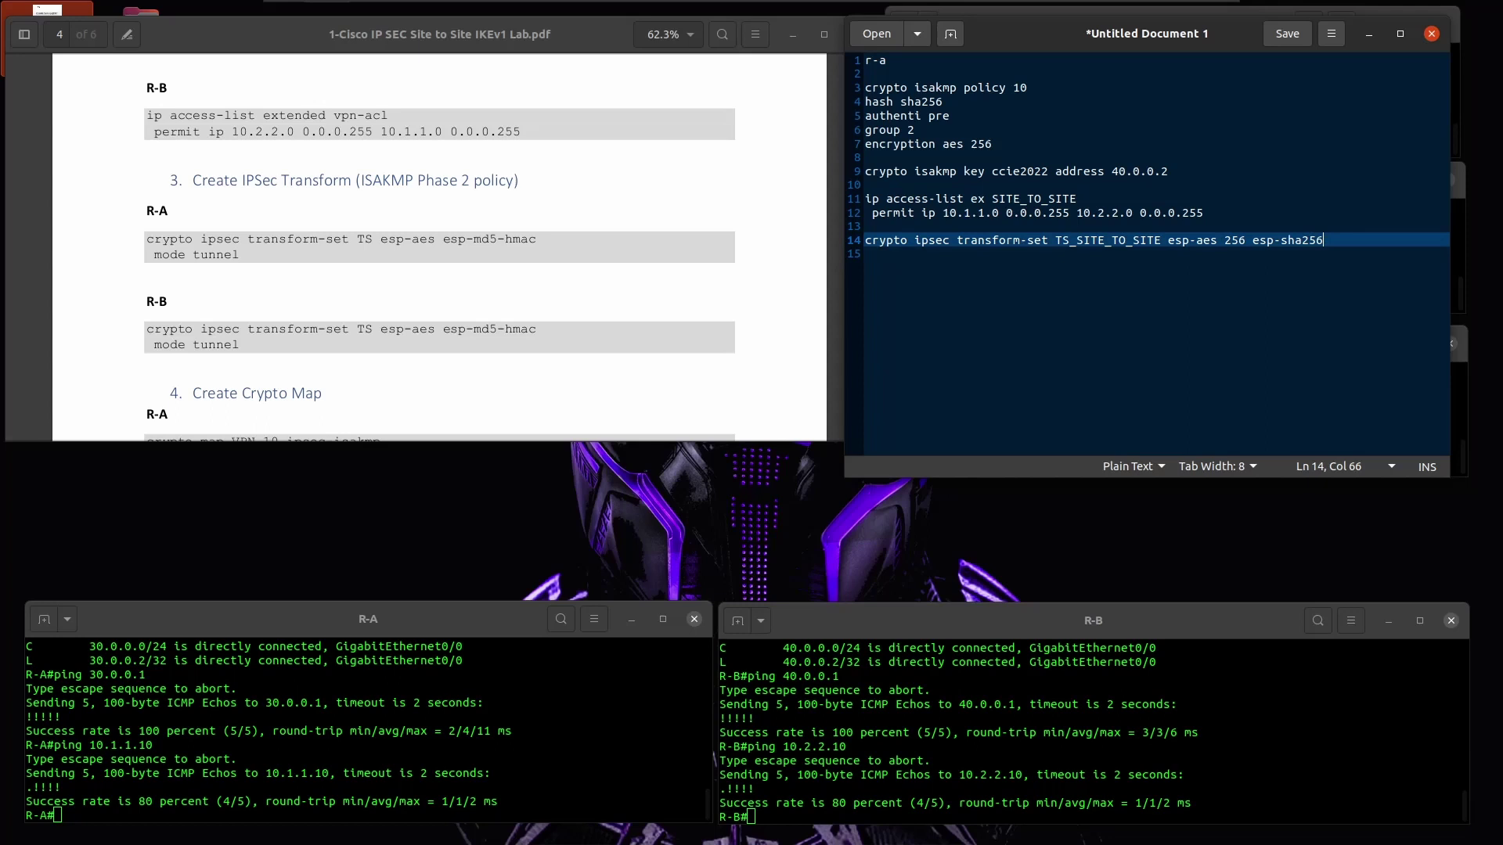
text(-)
text(hmac)
key(Return)
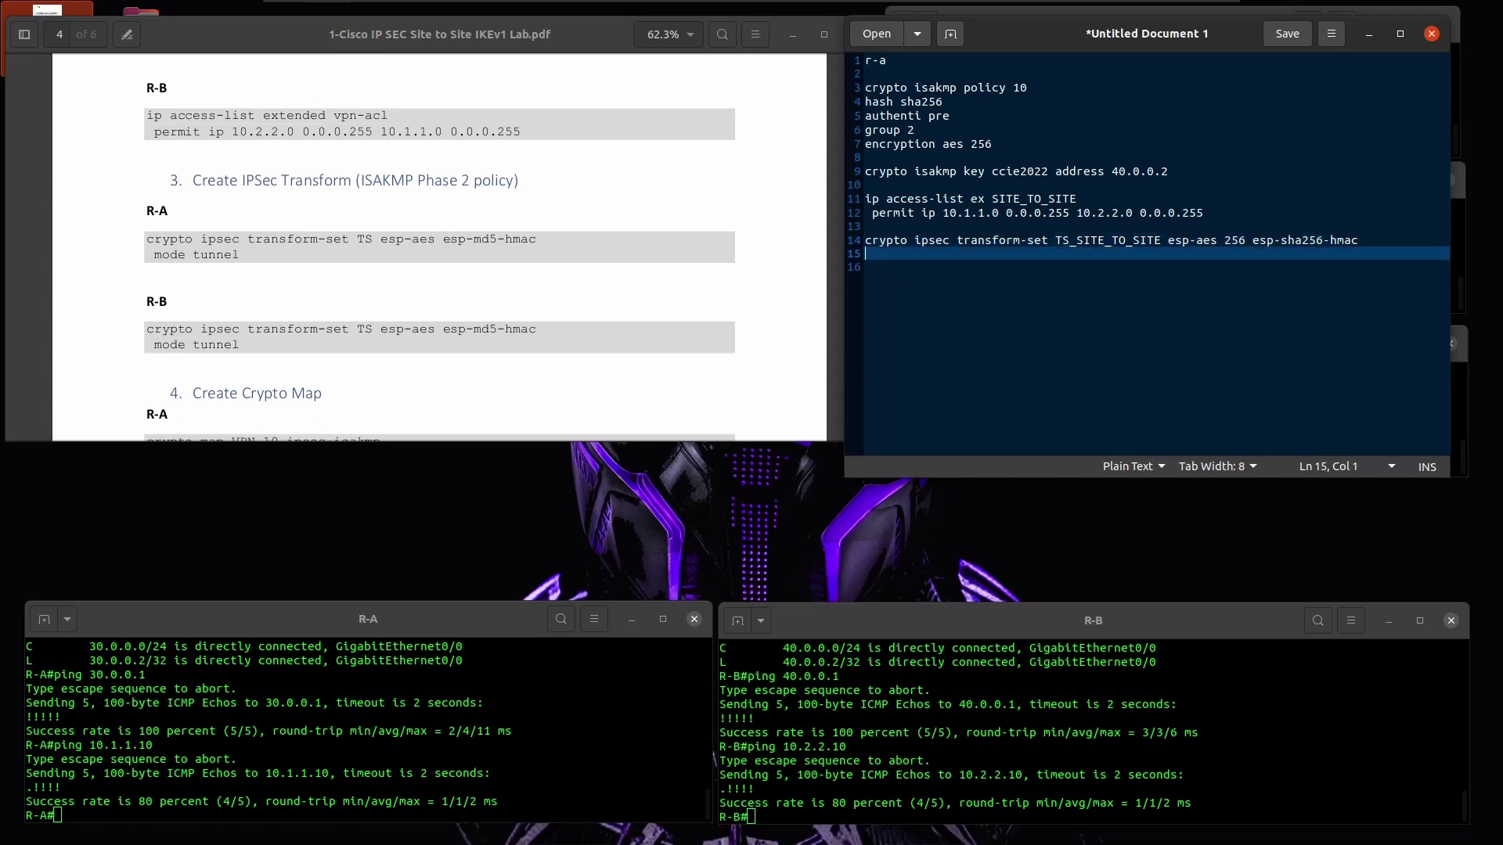
text(mode)
key(BackSpace)
key(BackSpace)
key(BackSpace)
key(BackSpace)
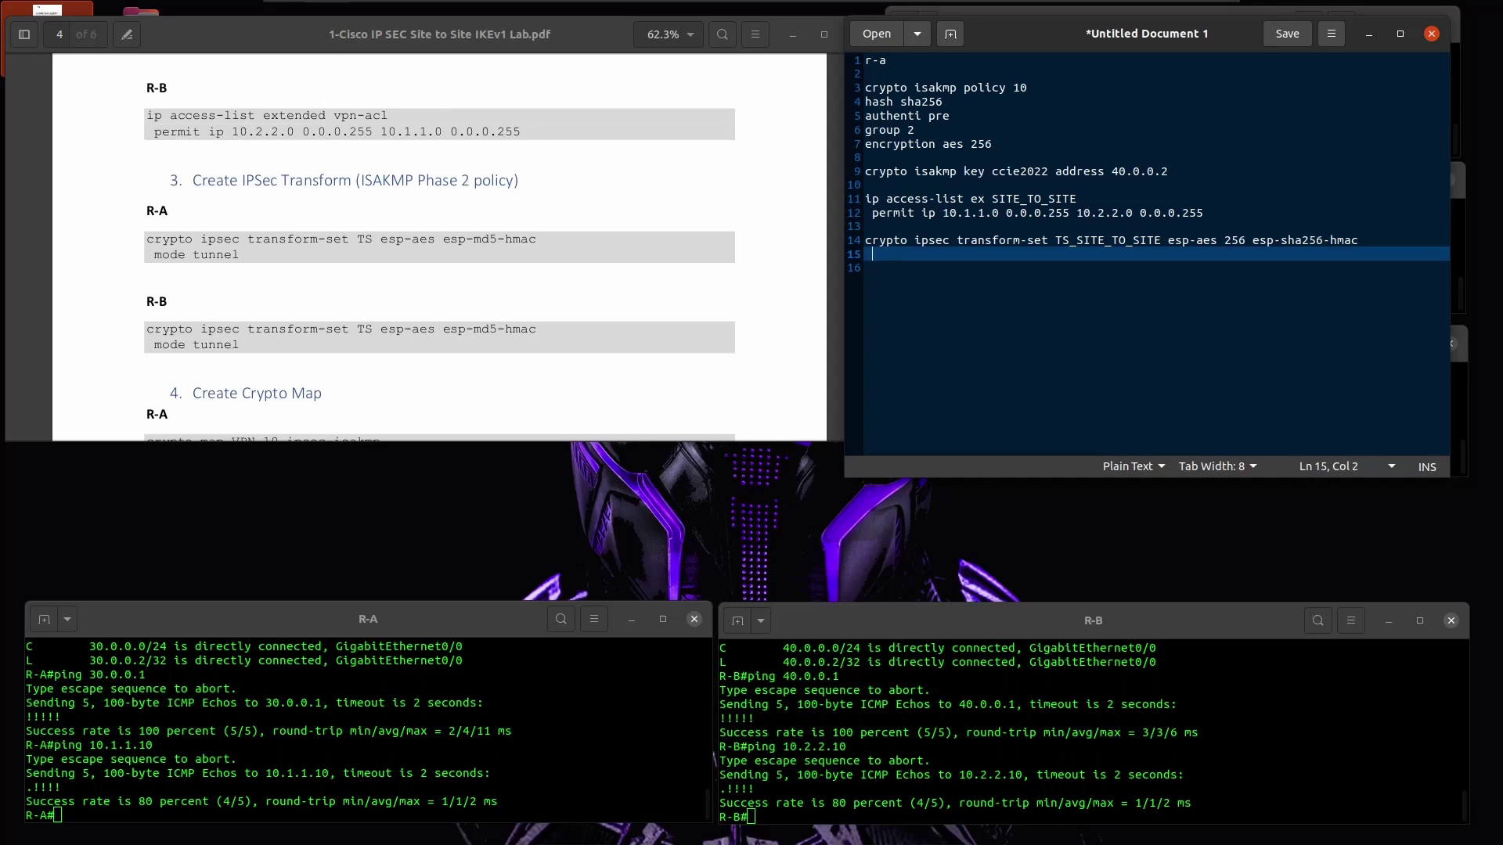
text(mode tunnel)
key(Return)
key(Return)
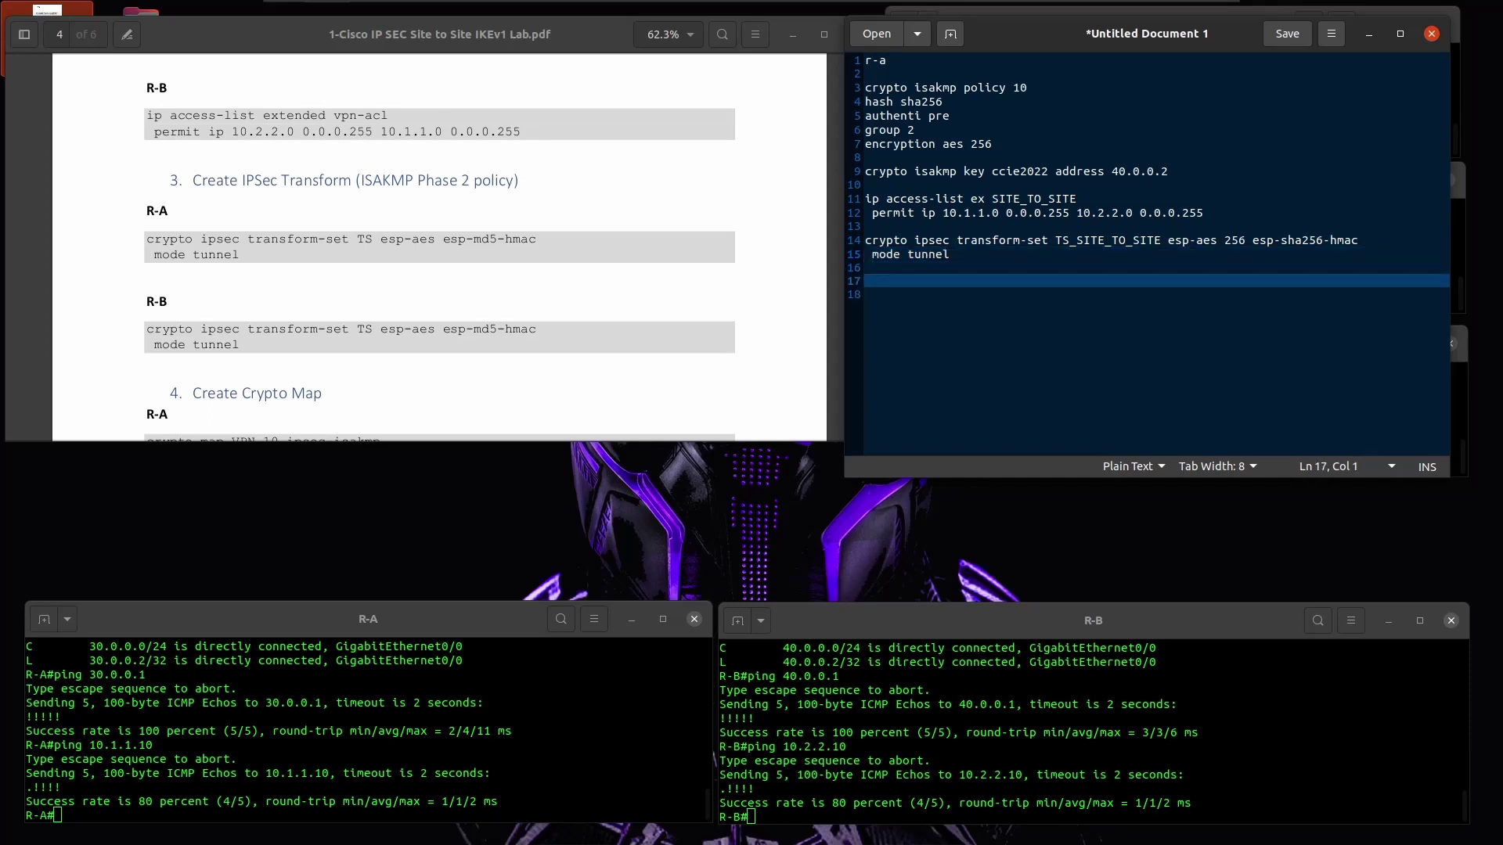
- Enter 'crypto map CM_SITE_TO_SITE 10 ipsec-isakmp' and 'set peer 40.0.0.2', then begin set transform-set
click(565, 310)
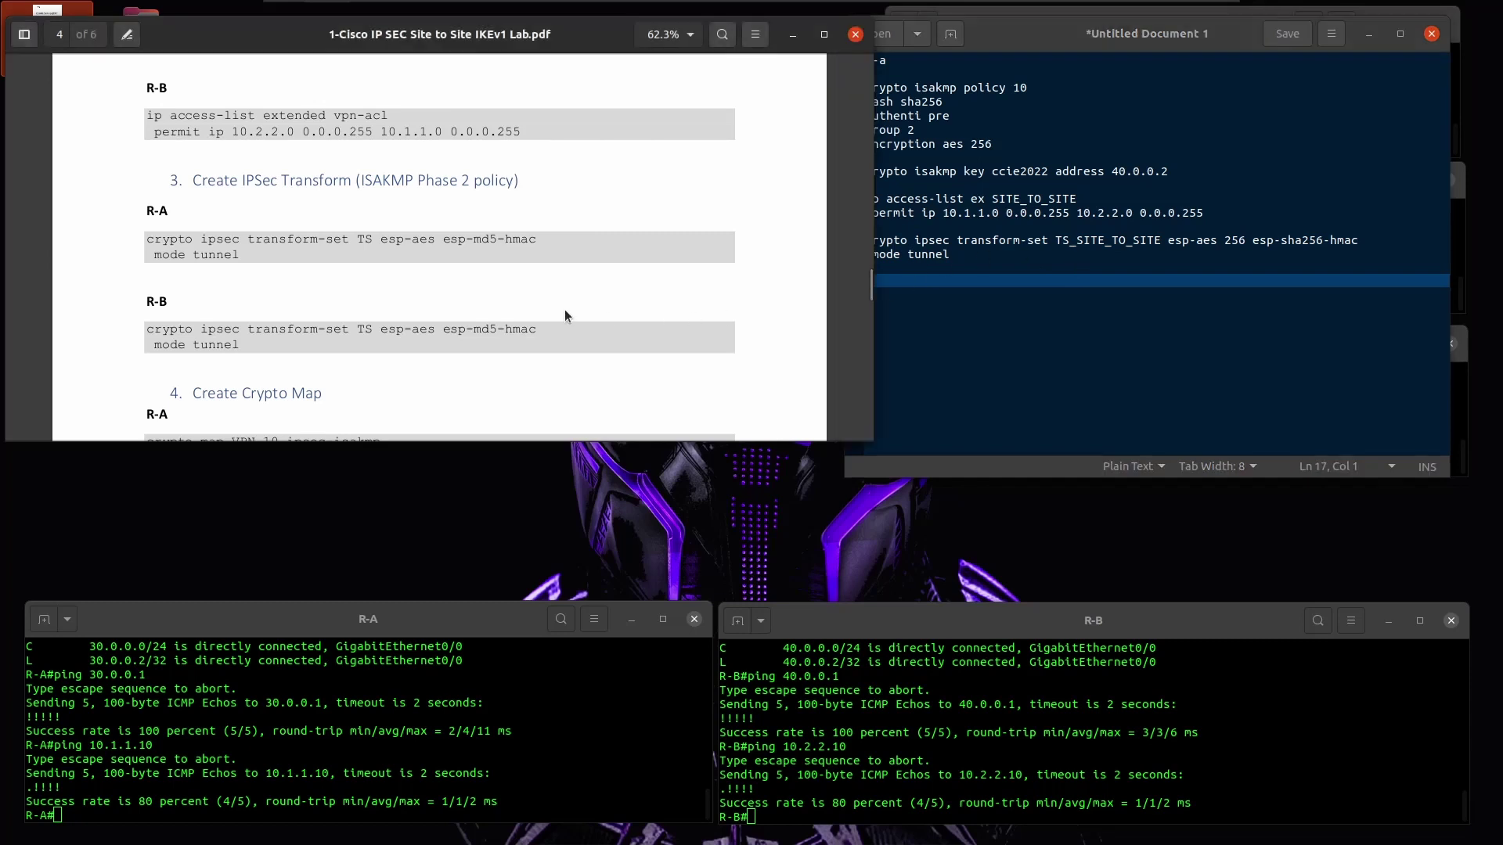
scroll(561, 312, down, 1)
scroll(562, 311, down, 2)
scroll(561, 311, down, 1)
scroll(562, 310, down, 1)
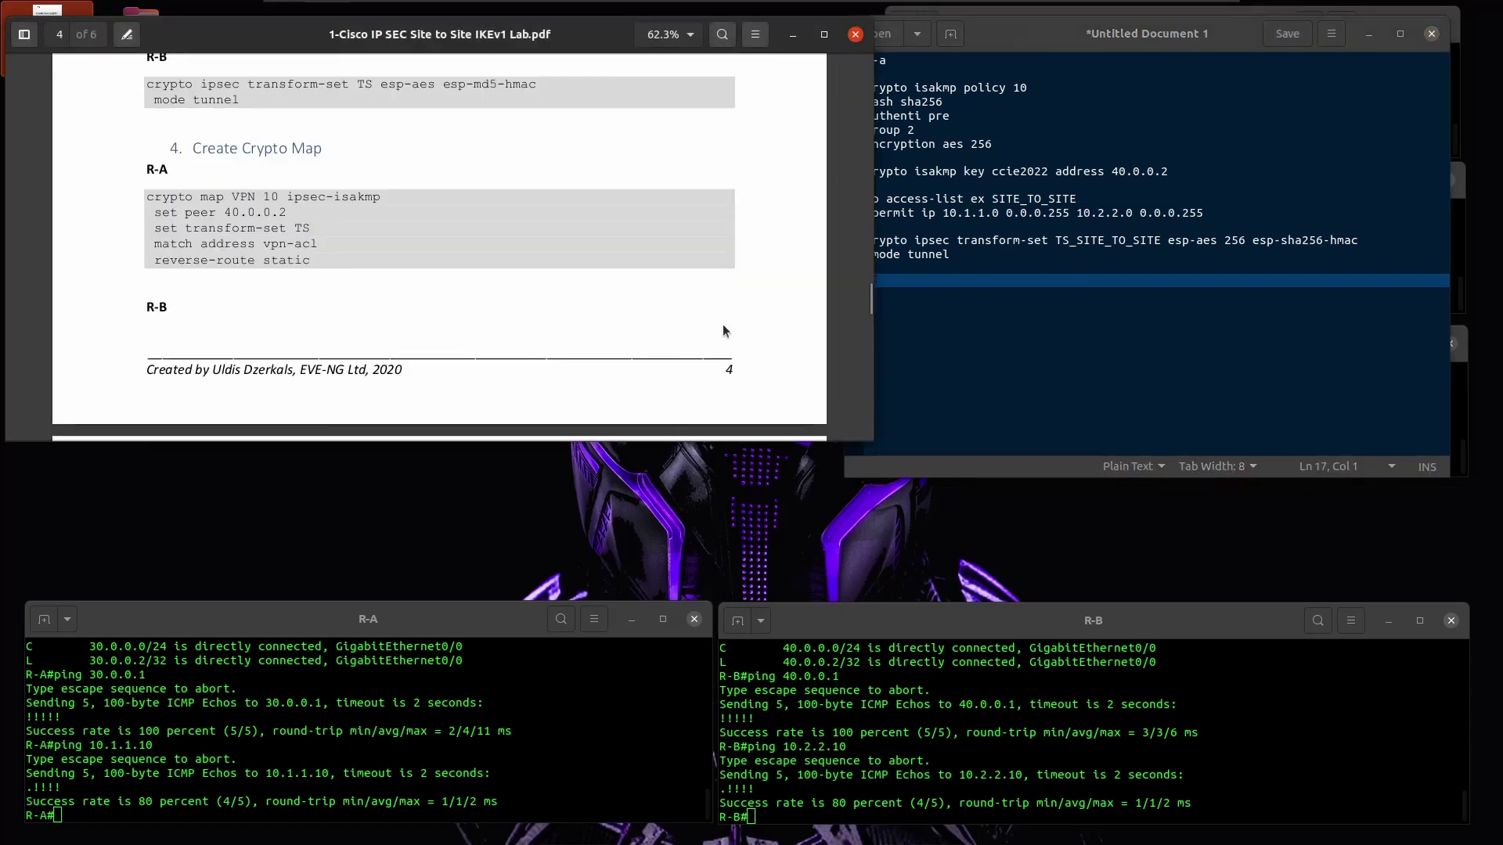
click(946, 285)
text(crypt)
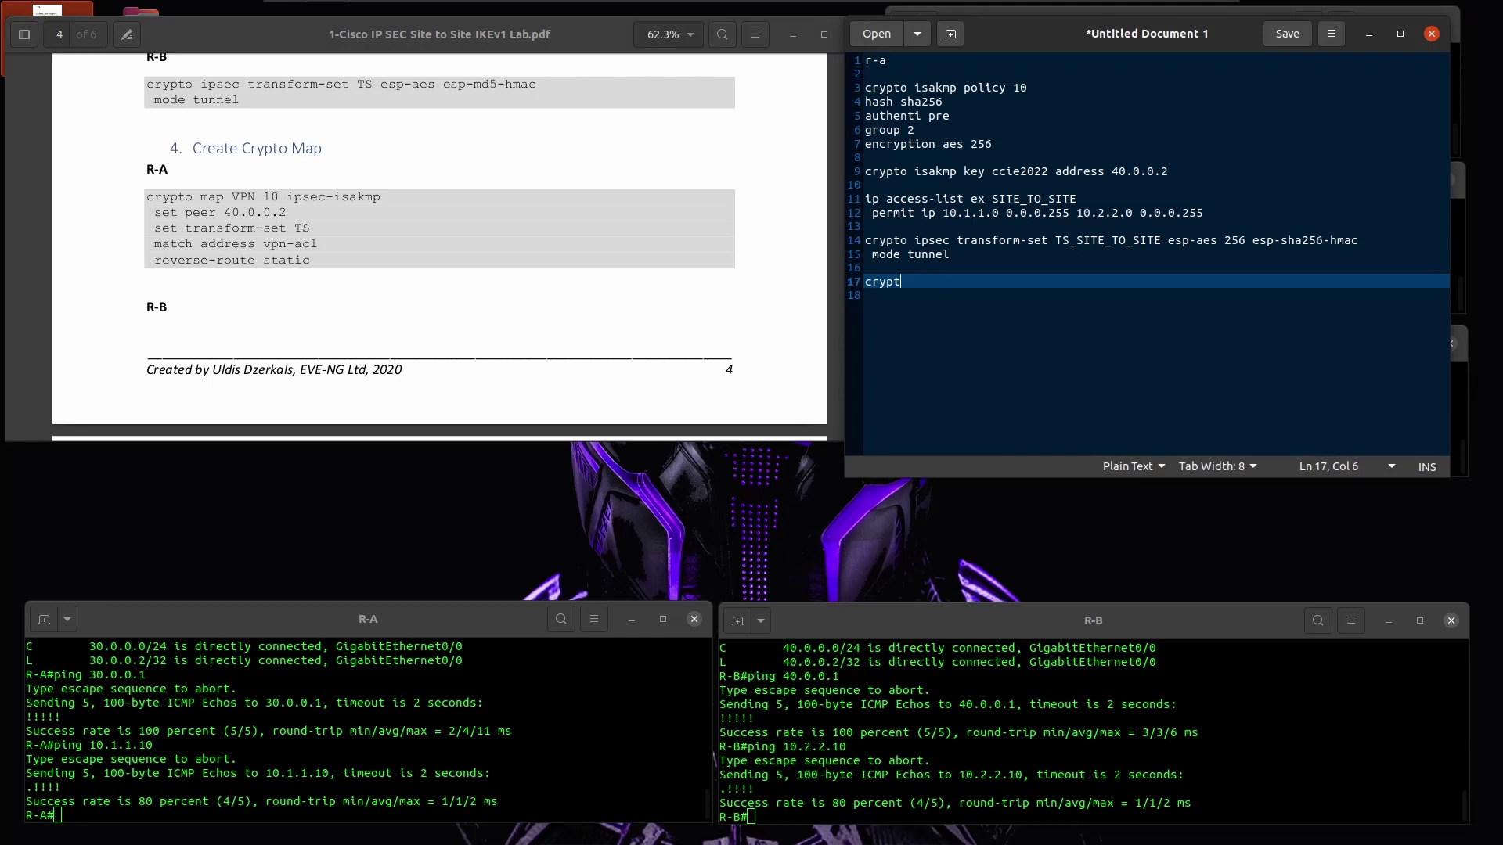
text(o map )
text(CM_)
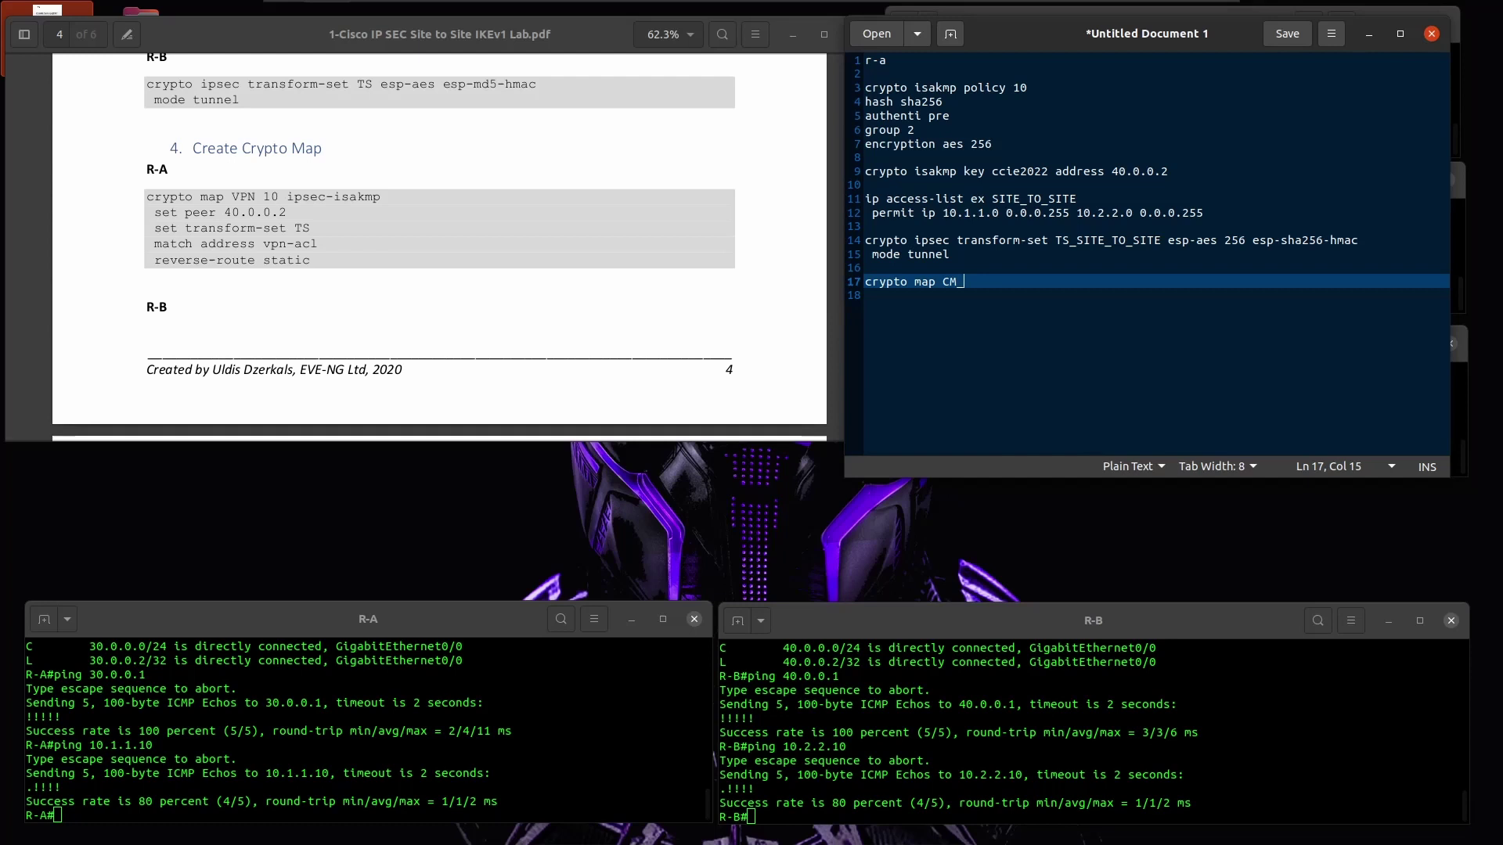
text(SITE)
text(_TO)
key(BackSpace)
text(O_SITE )
text(10 ips)
text(ec-isakmp)
key(Return)
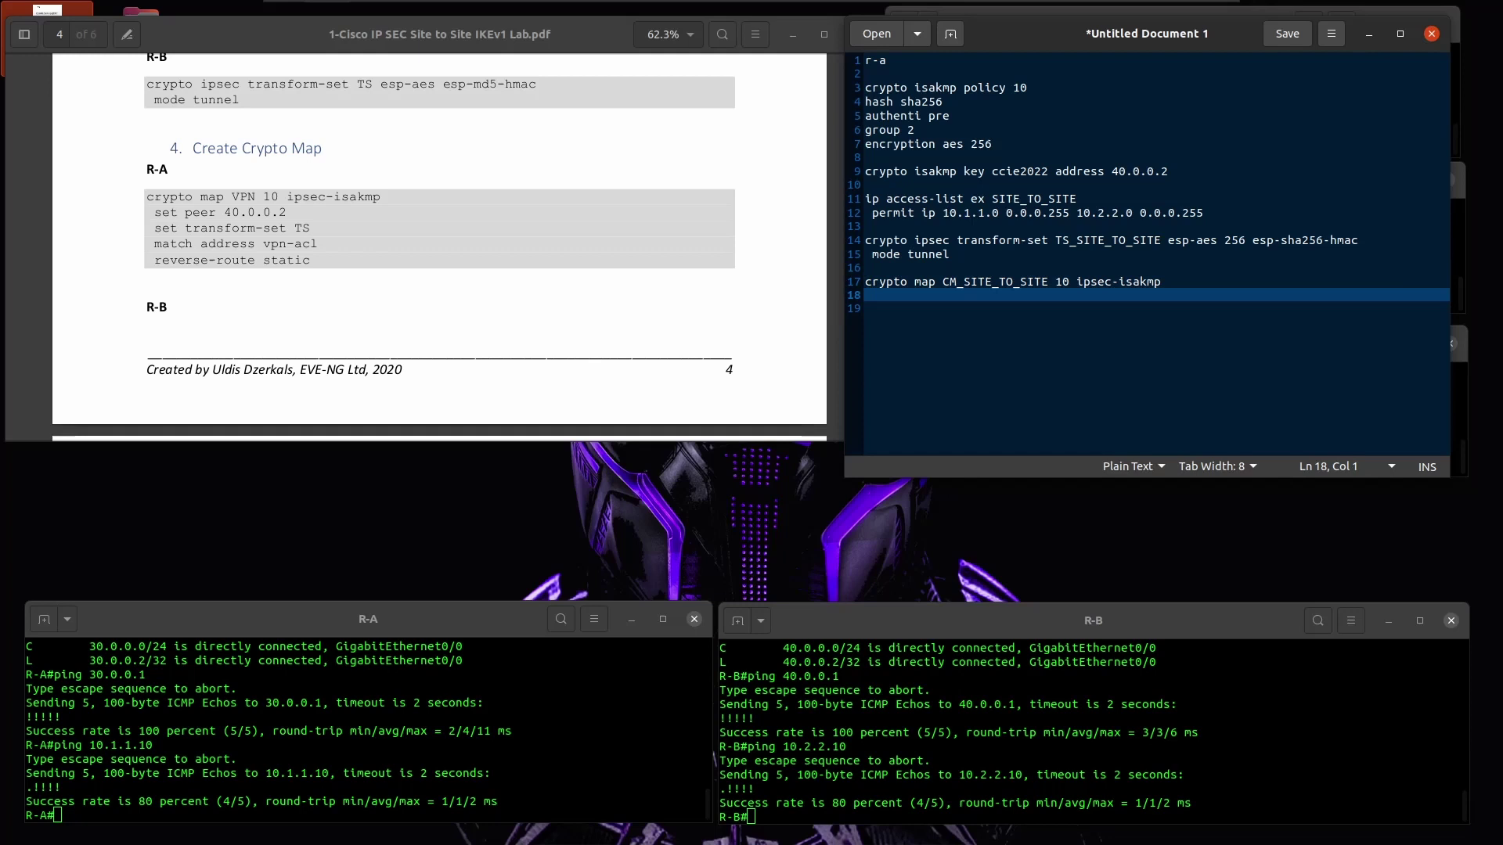
text(set )
text(peer 40.0.0.)
text(2)
key(Return)
text(set )
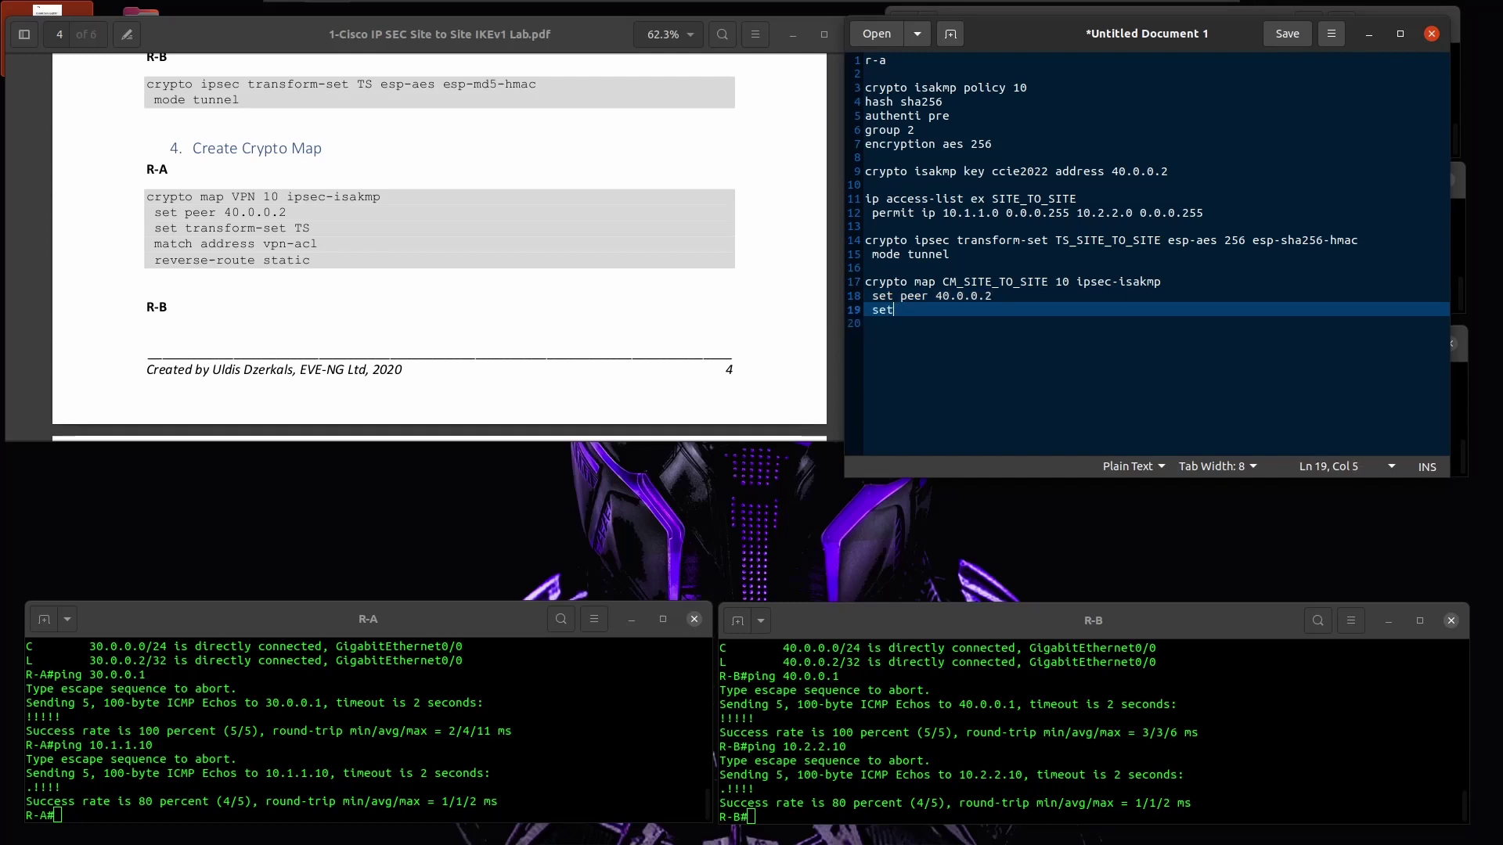
text(transform)
text(-set)
- Copy TS_SITE_TO_SITE from the transform-set line into the crypto map's set transform-set line
key(Up)
key(Up)
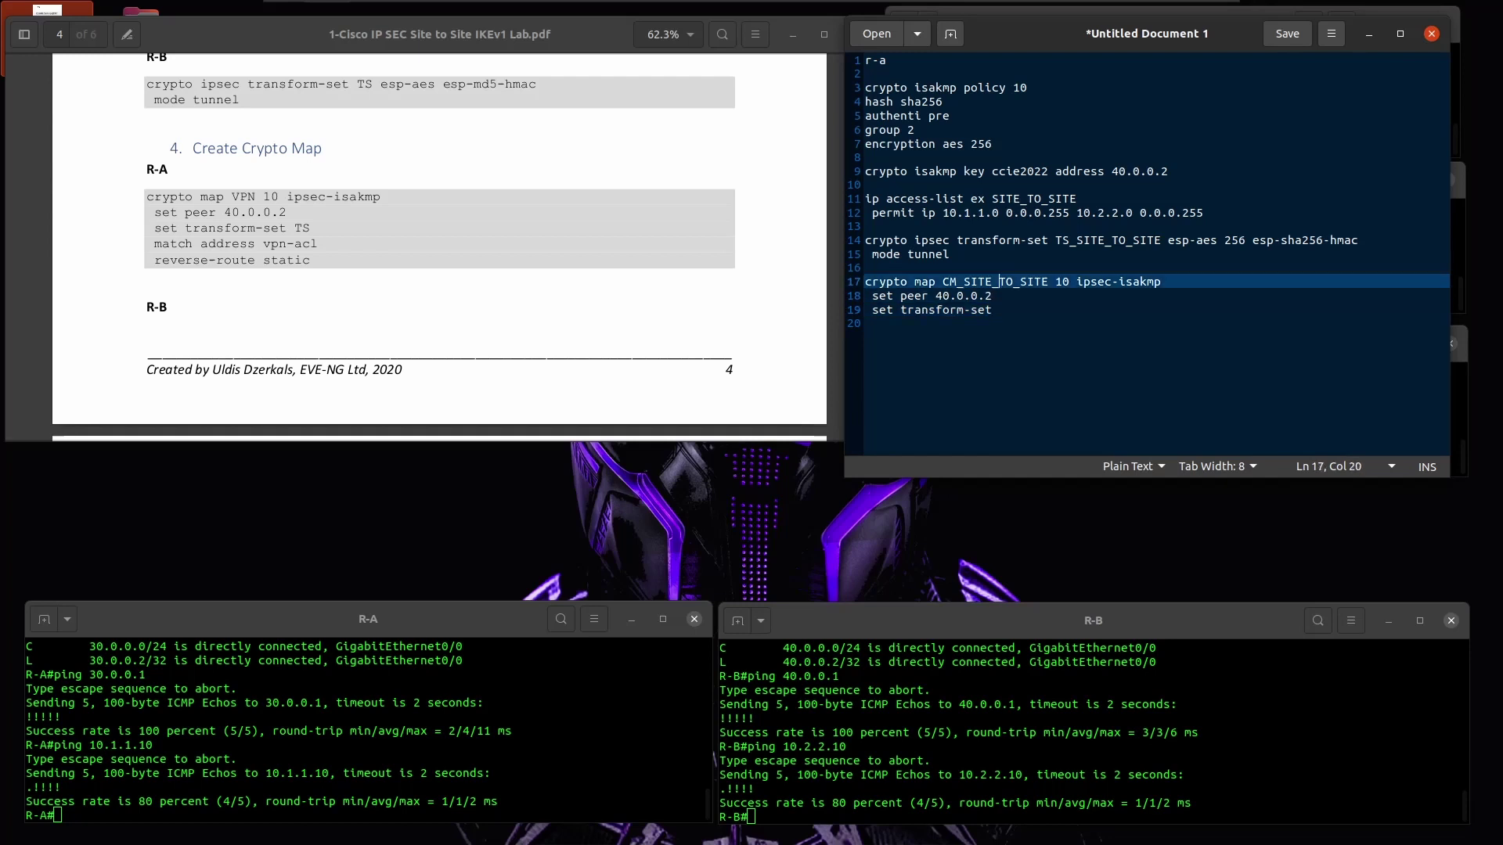
key(Up)
key(Up)
key(Up)
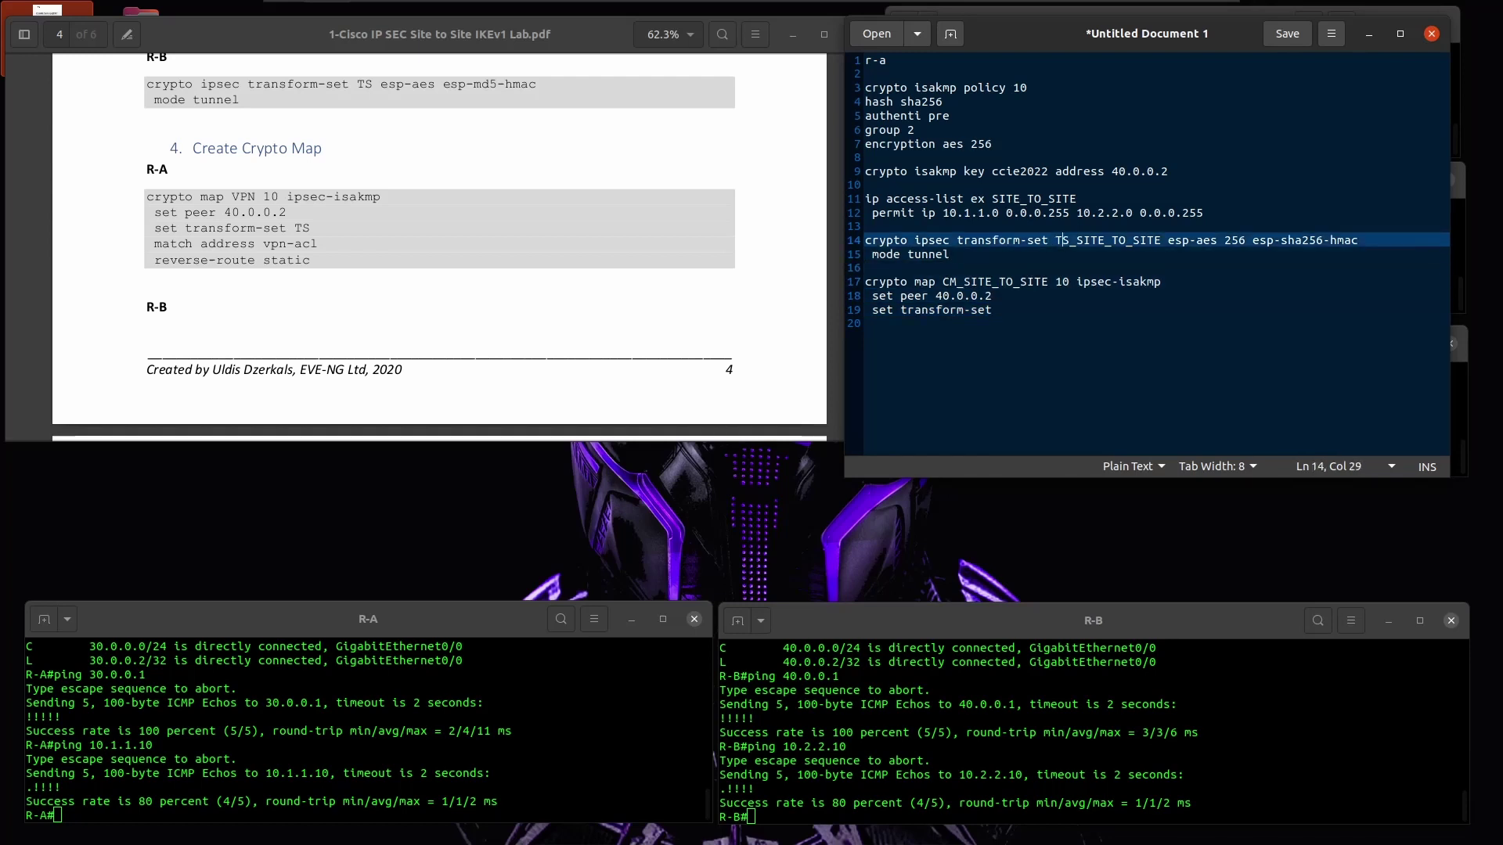
drag(1055, 240, 1161, 240)
key(ctrl+c)
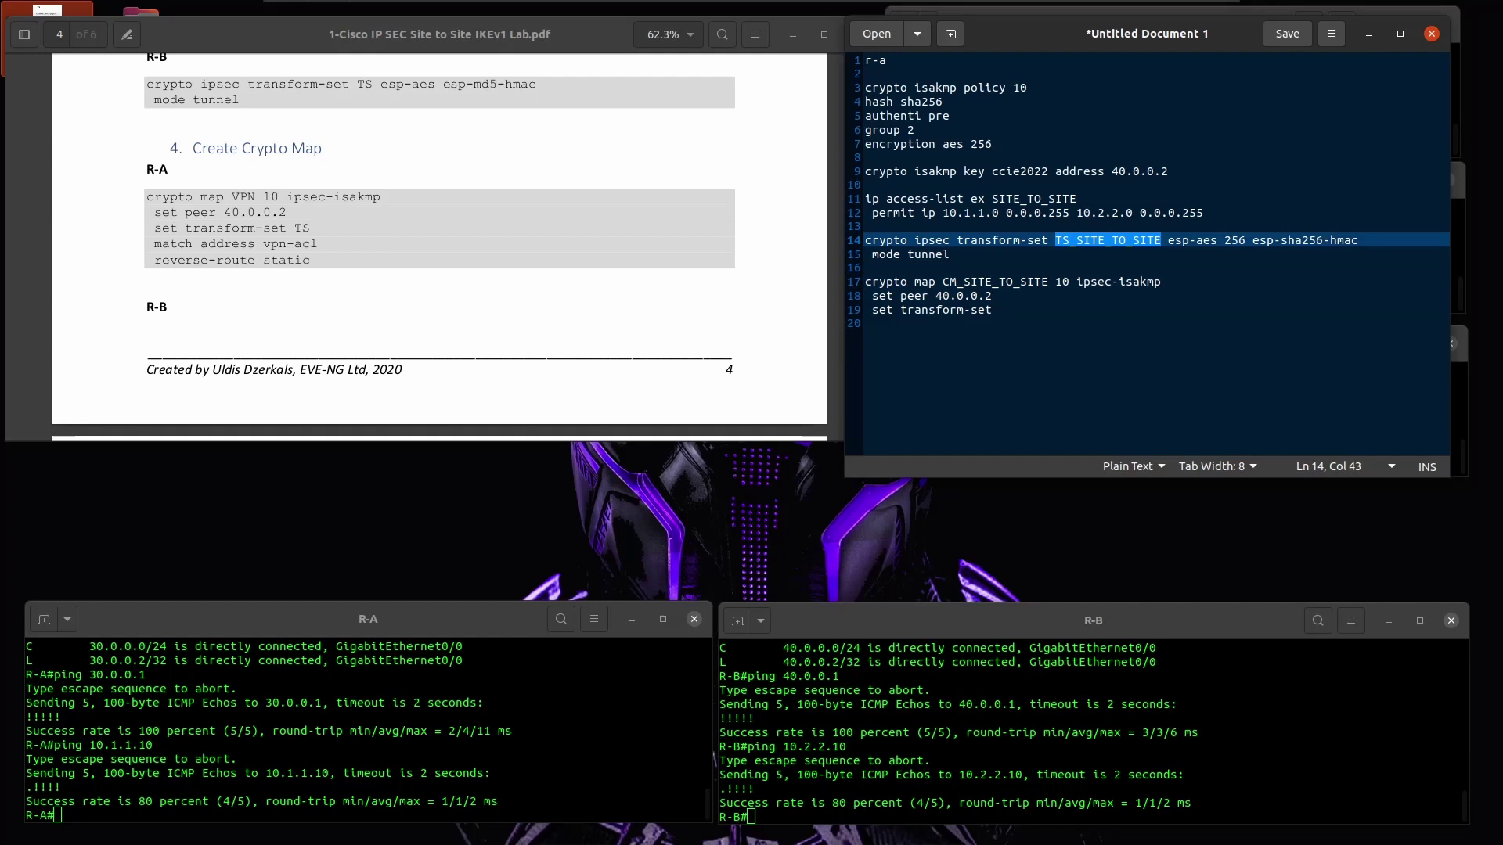
key(ctrl+End)
key(BackSpace)
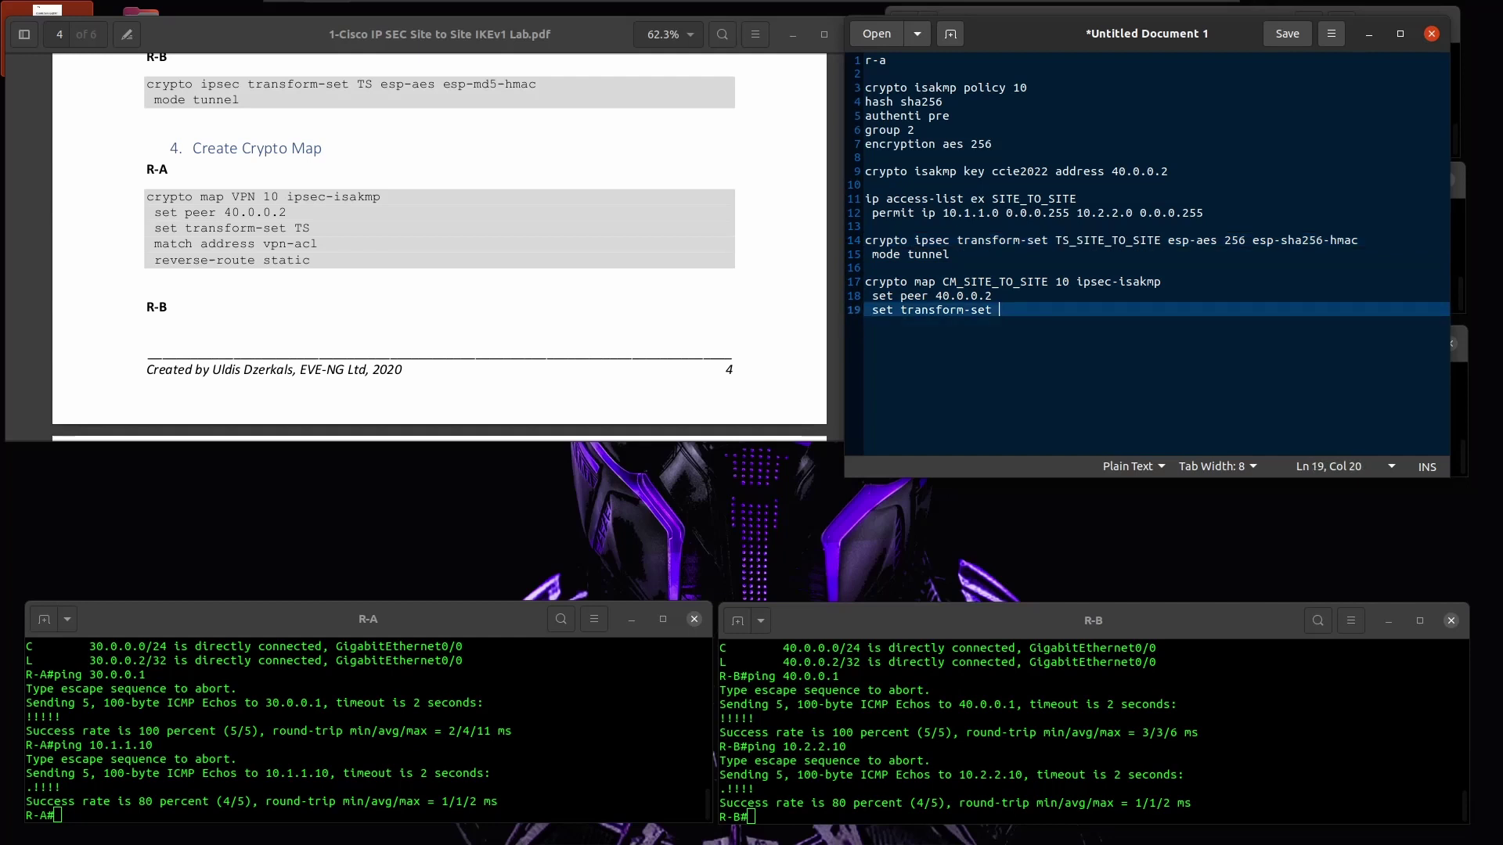
key(ctrl+v)
key(Return)
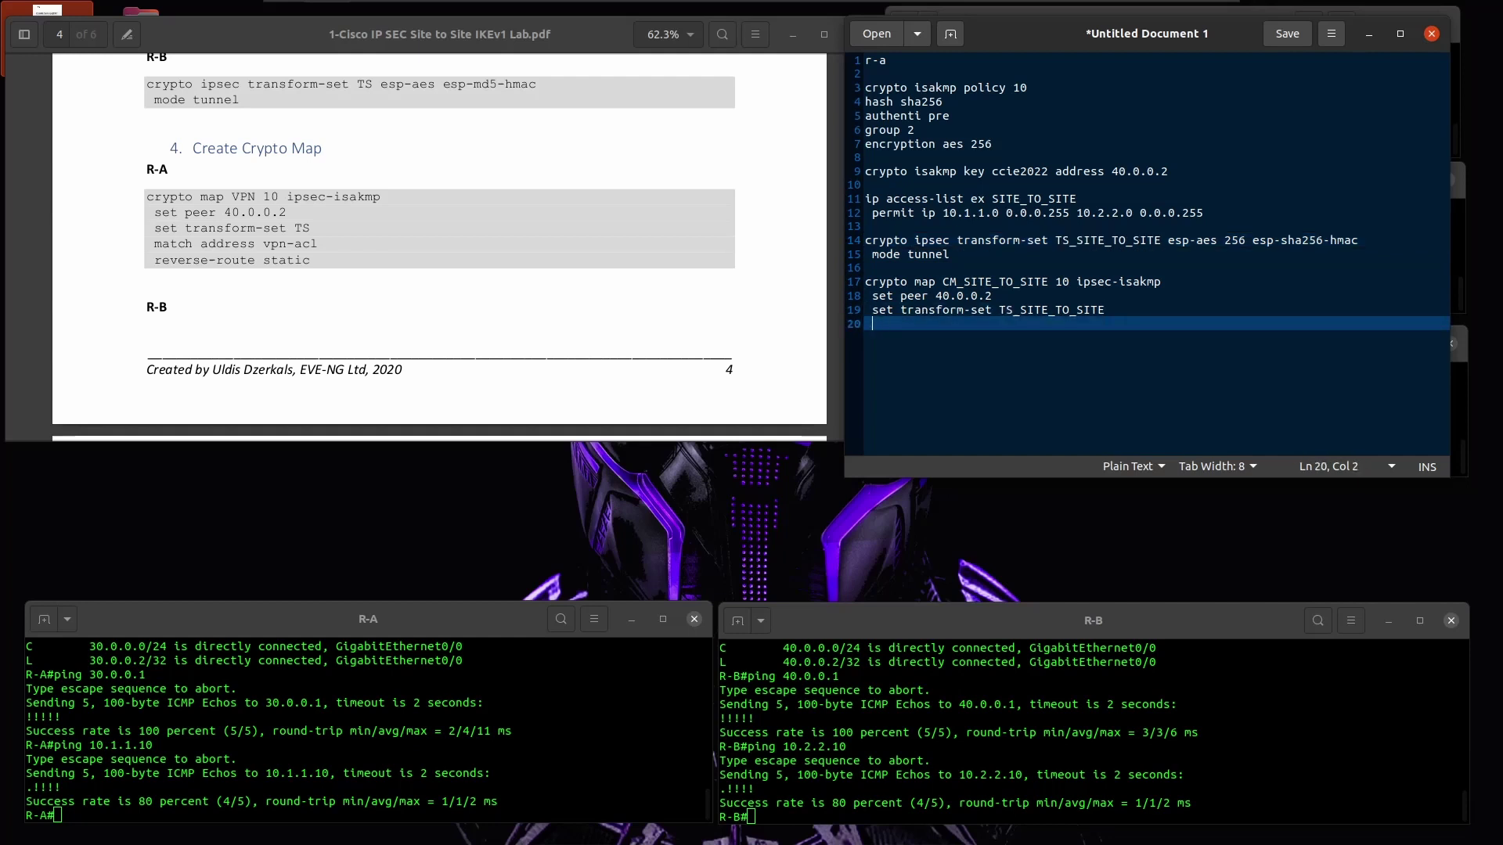
text(match add)
- Add 'match address ACL_SITE_TO_SITE' with the copied ACL name, plus 'reverse-route static'
key(Up)
key(Up)
key(Up)
key(Up)
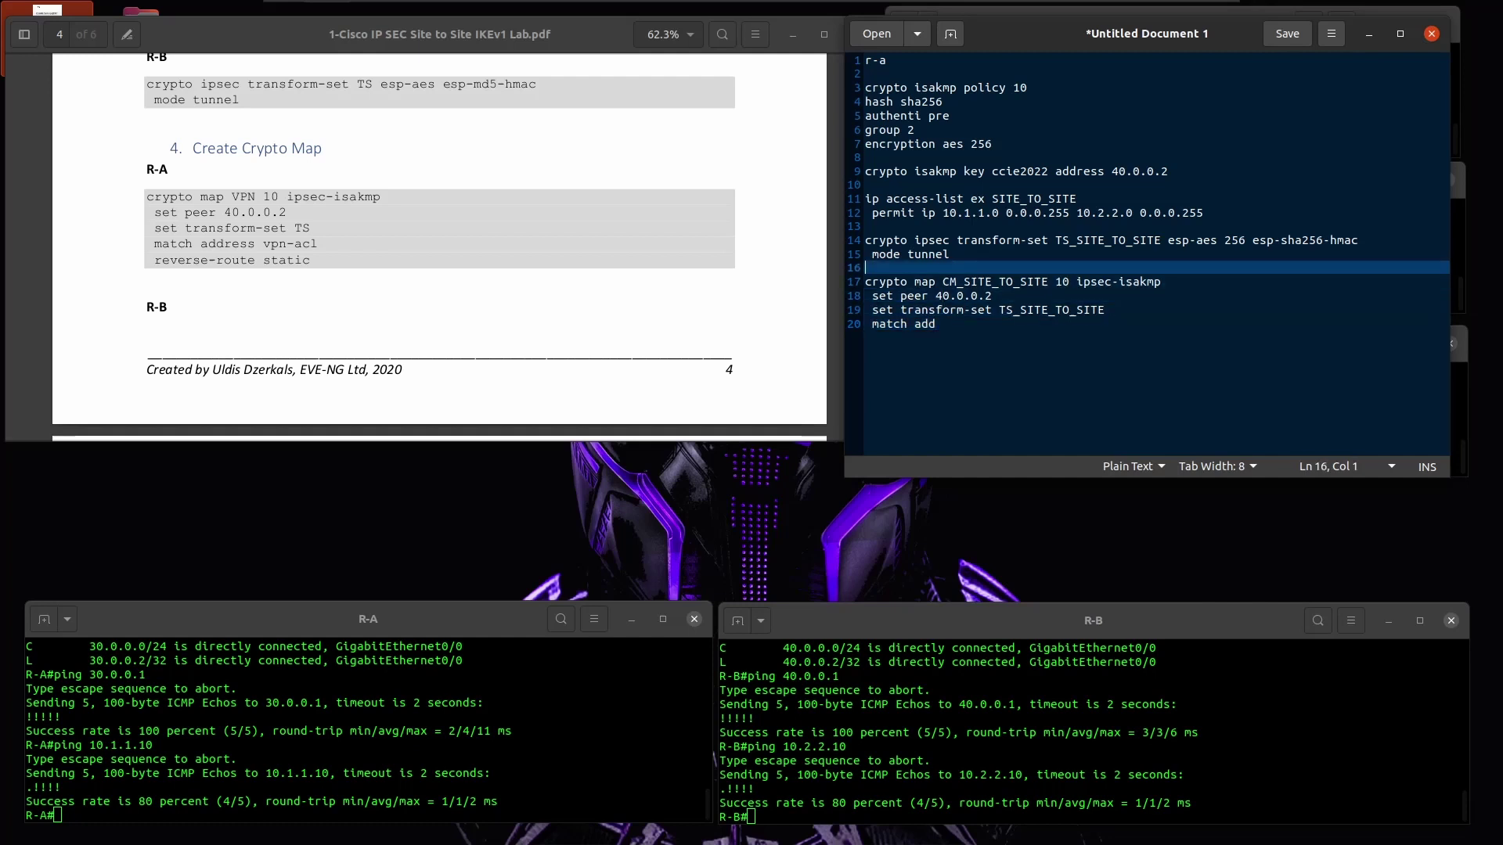
key(Up)
key(Up)
key(Up)
key(Down)
key(Down)
key(Up)
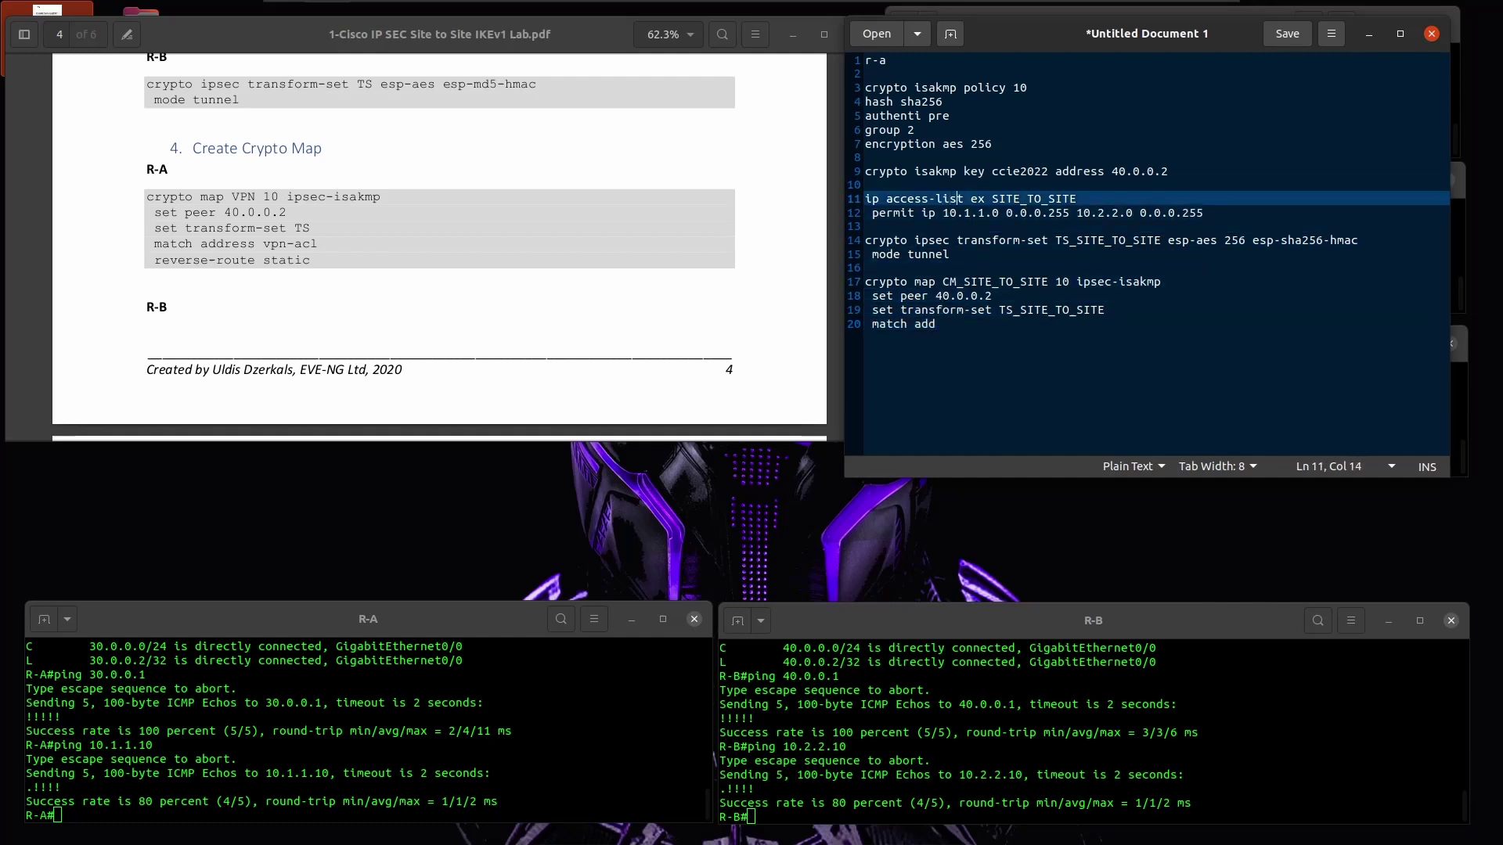
text(ACL)
text(_)
key(ctrl+Left)
key(ctrl+shift+Right)
key(ctrl+c)
key(Down)
key(Down)
key(Down)
key(Down)
key(ctrl+v)
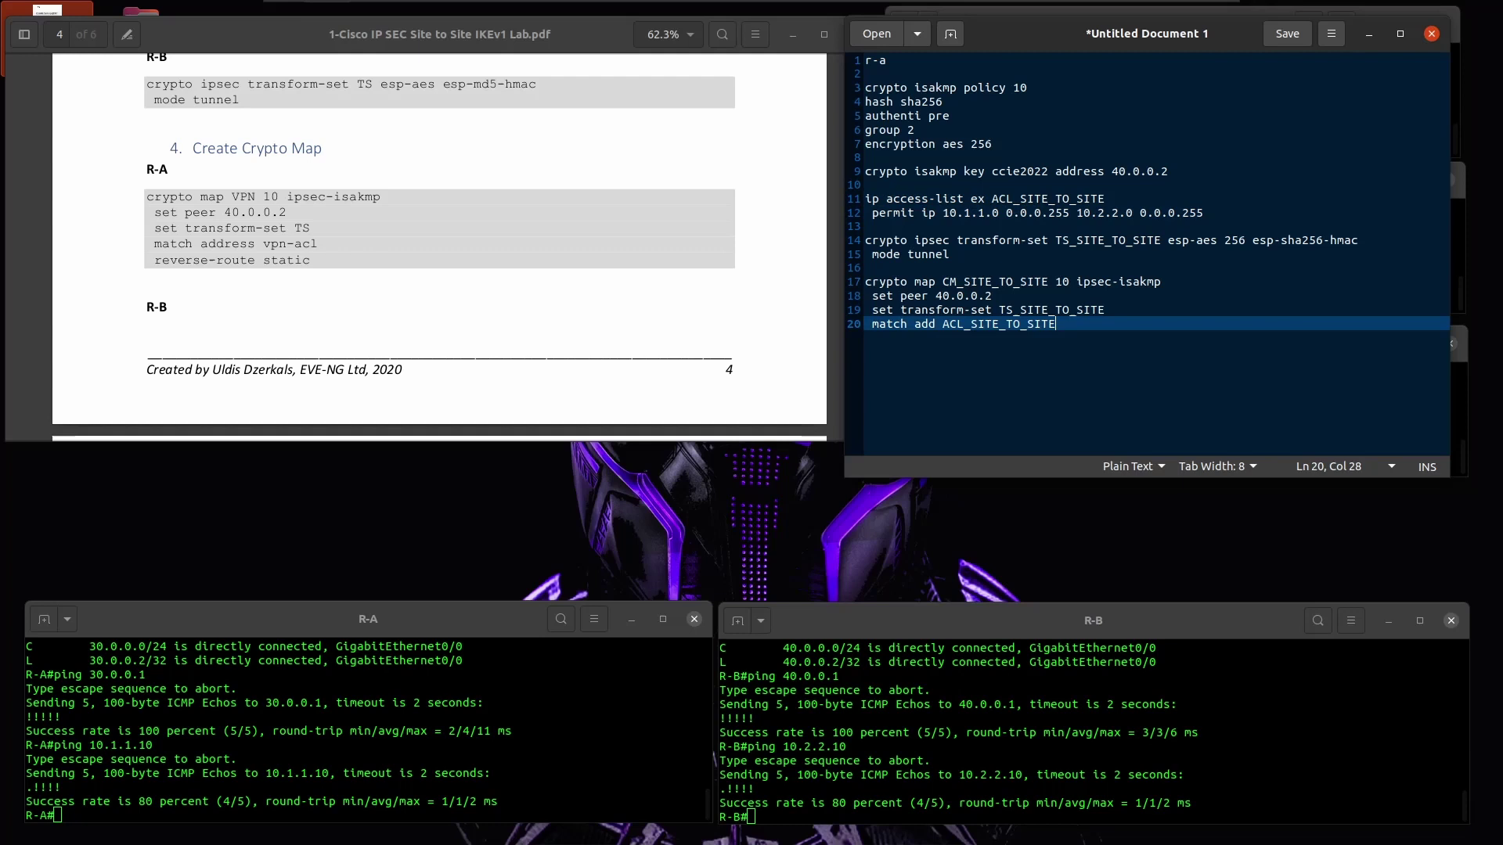
key(Return)
text(rever)
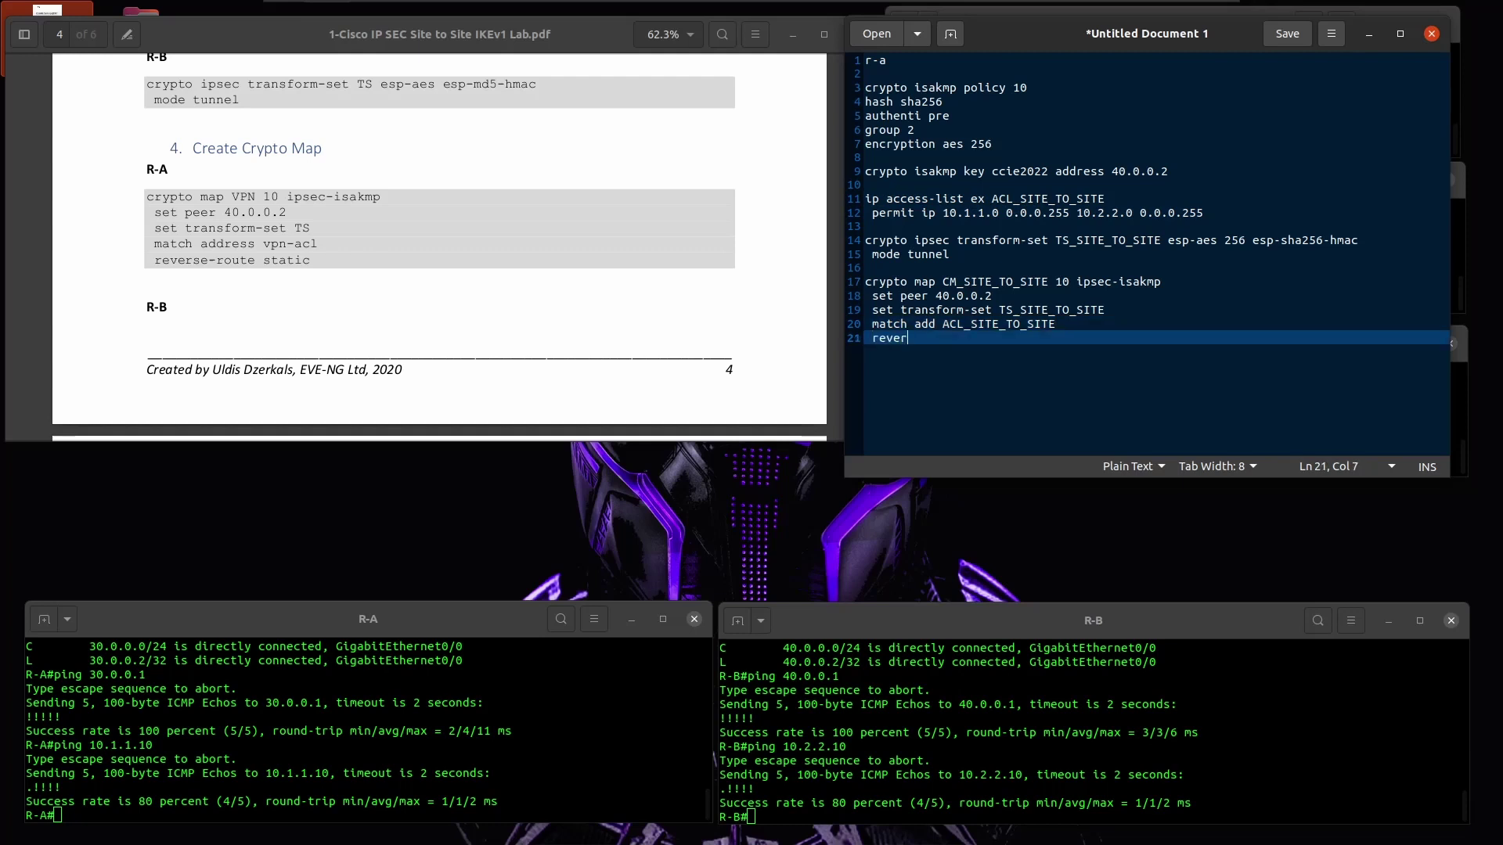
text(se)
key(BackSpace)
key(BackSpace)
text(se-route )
text(static)
key(Return)
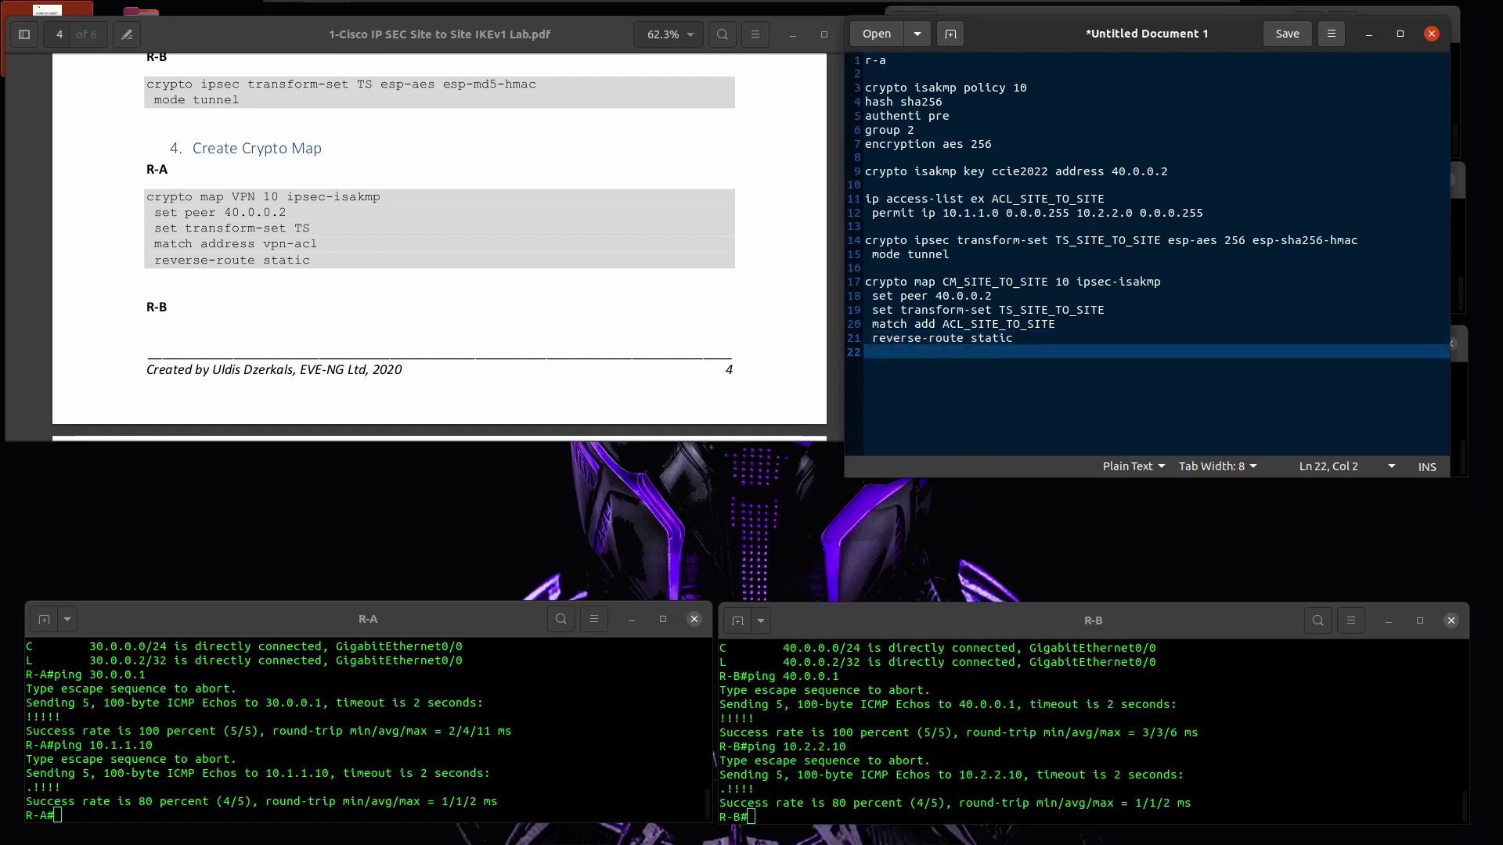
- Select the remote subnet and wildcard on the ACL permit line
key(Up)
key(Up)
key(Up)
key(Up)
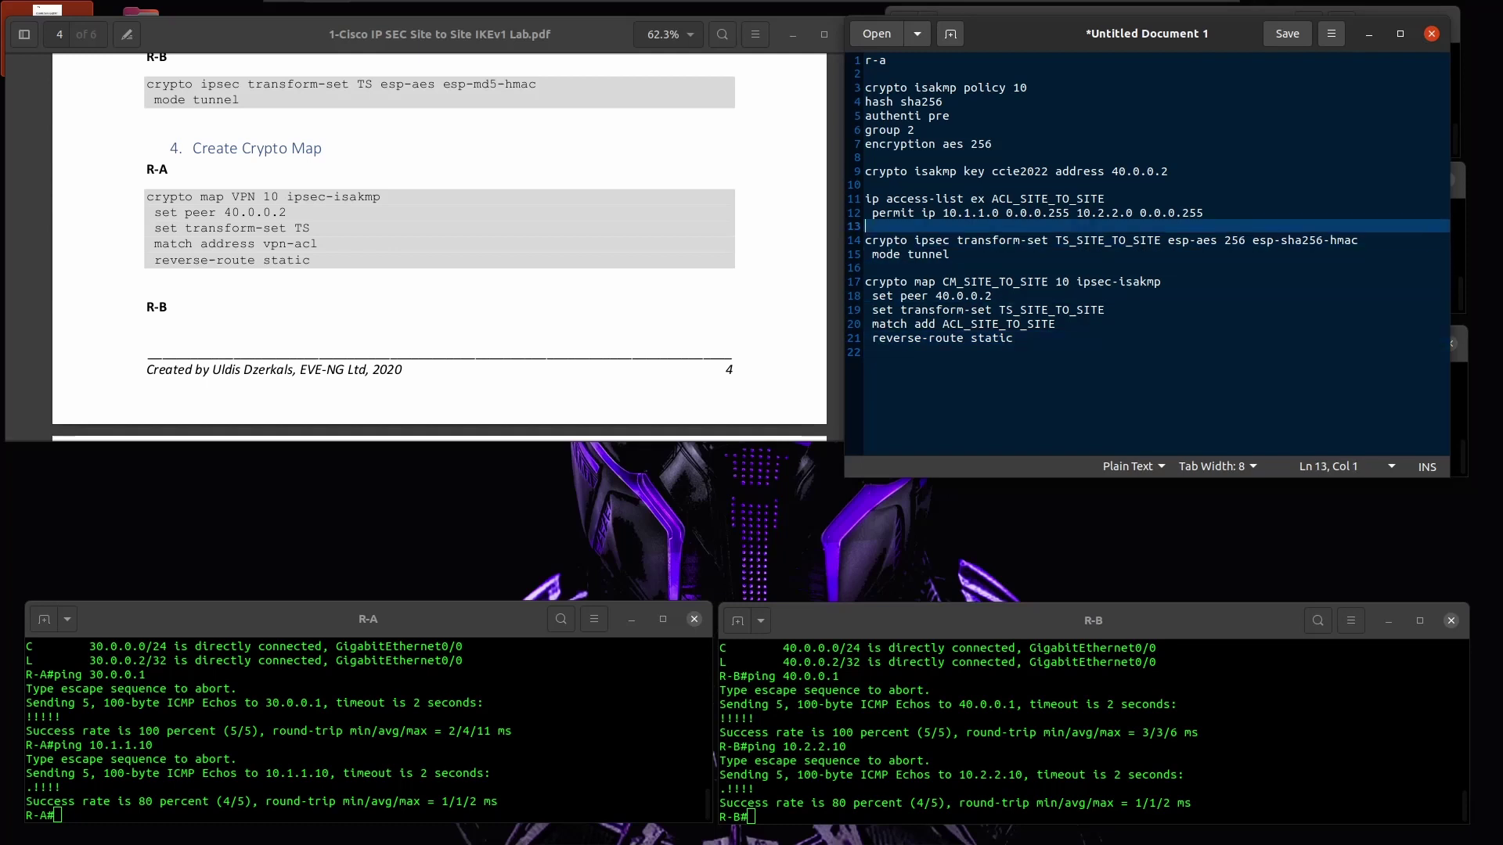
key(Up)
key(Up)
key(Down)
key(End)
key(shift+Left)
key(shift+Left)
key(shift+Left)
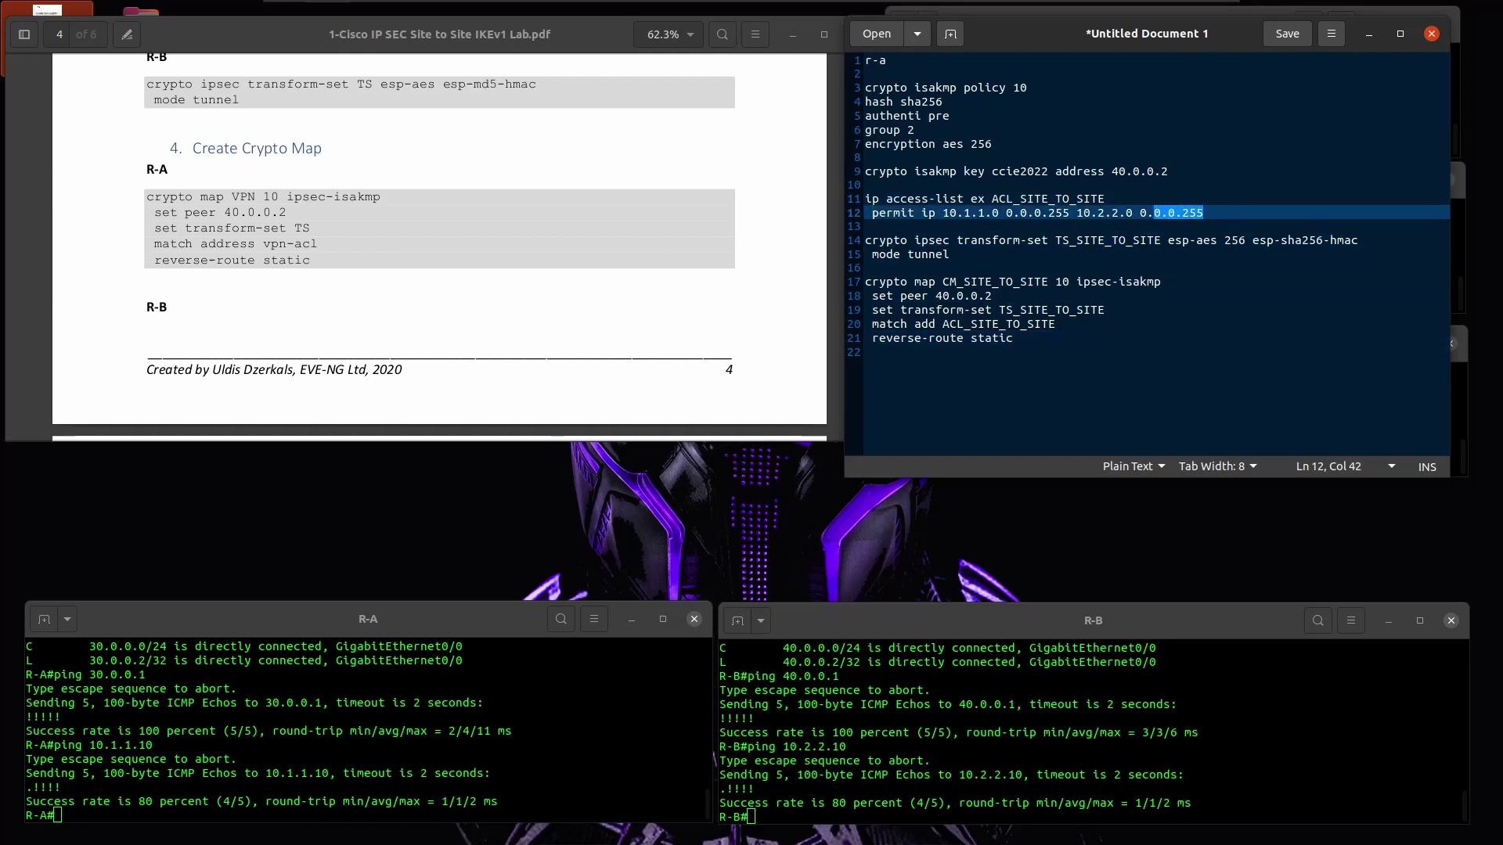
key(shift+Left)
key(shift+Left)
key(shift+Left)
key(ctrl+End)
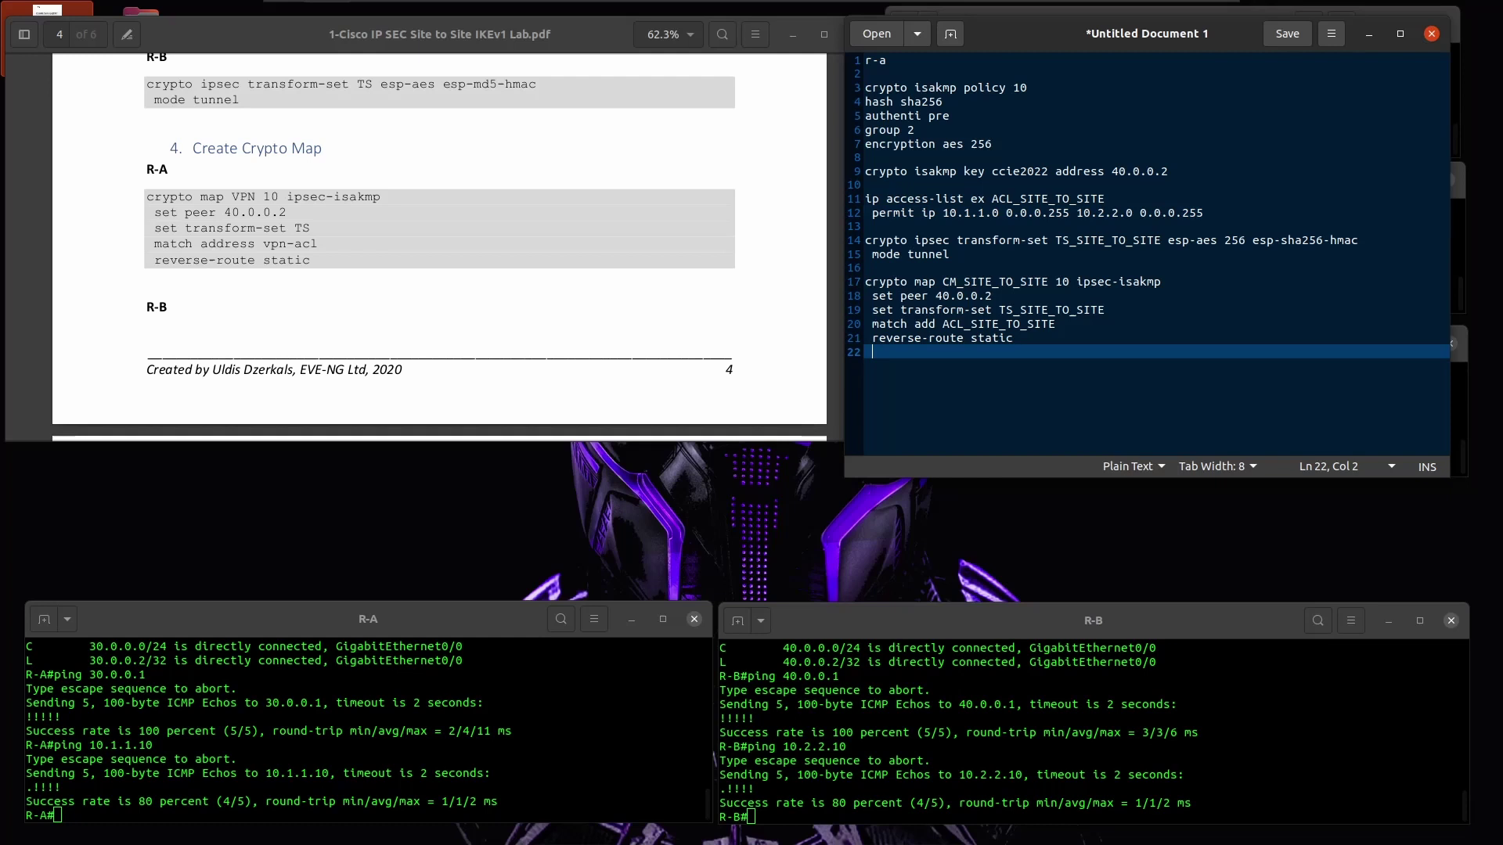
- Add 'crypto map CM_SITE_TO_SITE' under interface g0/0 in the R-A draft
key(Return)
text(int g0)
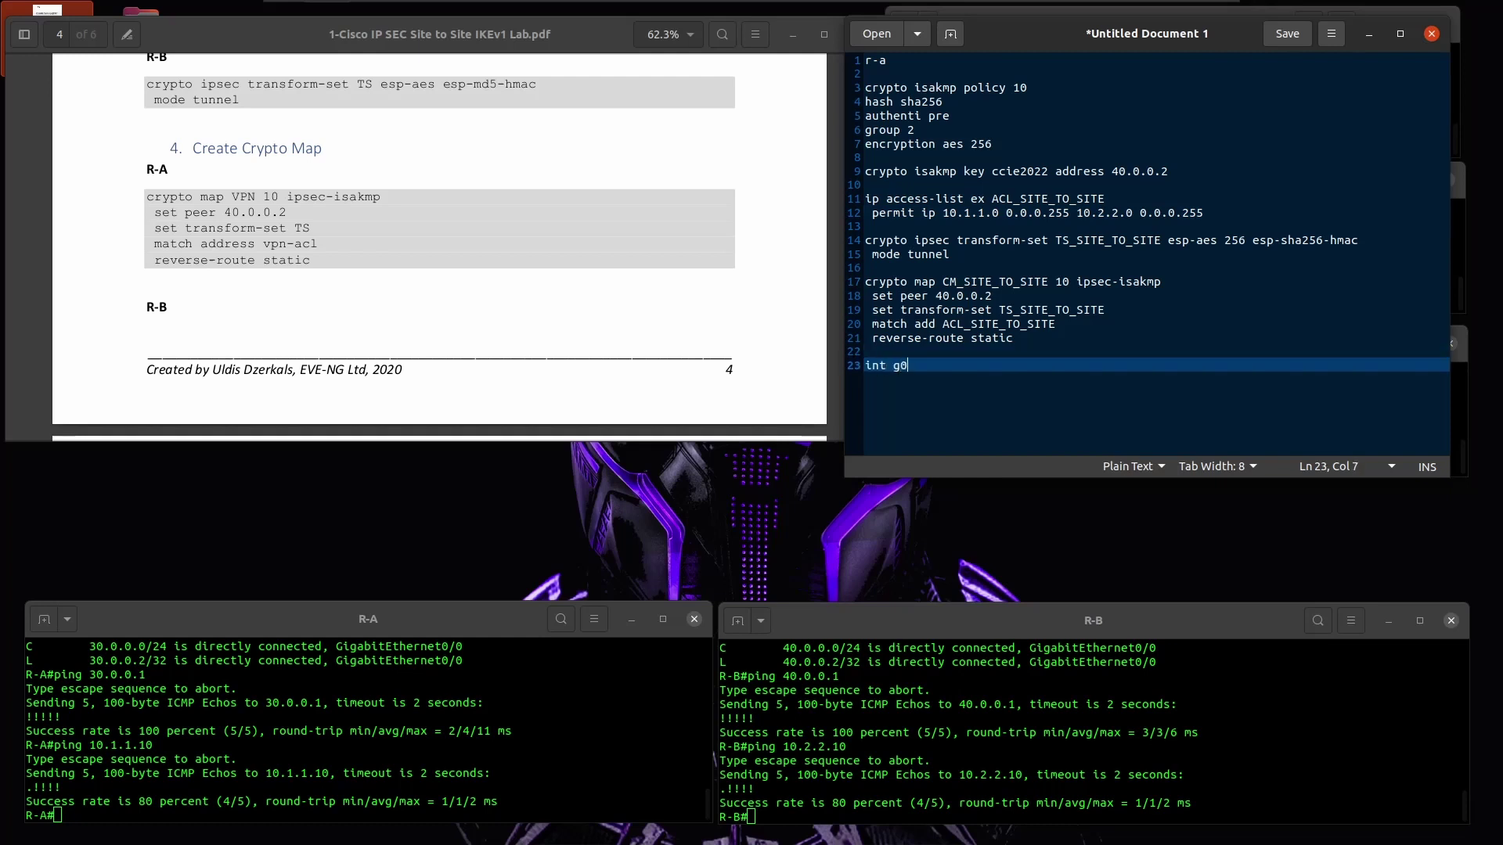
text(/0)
key(Return)
text(cr)
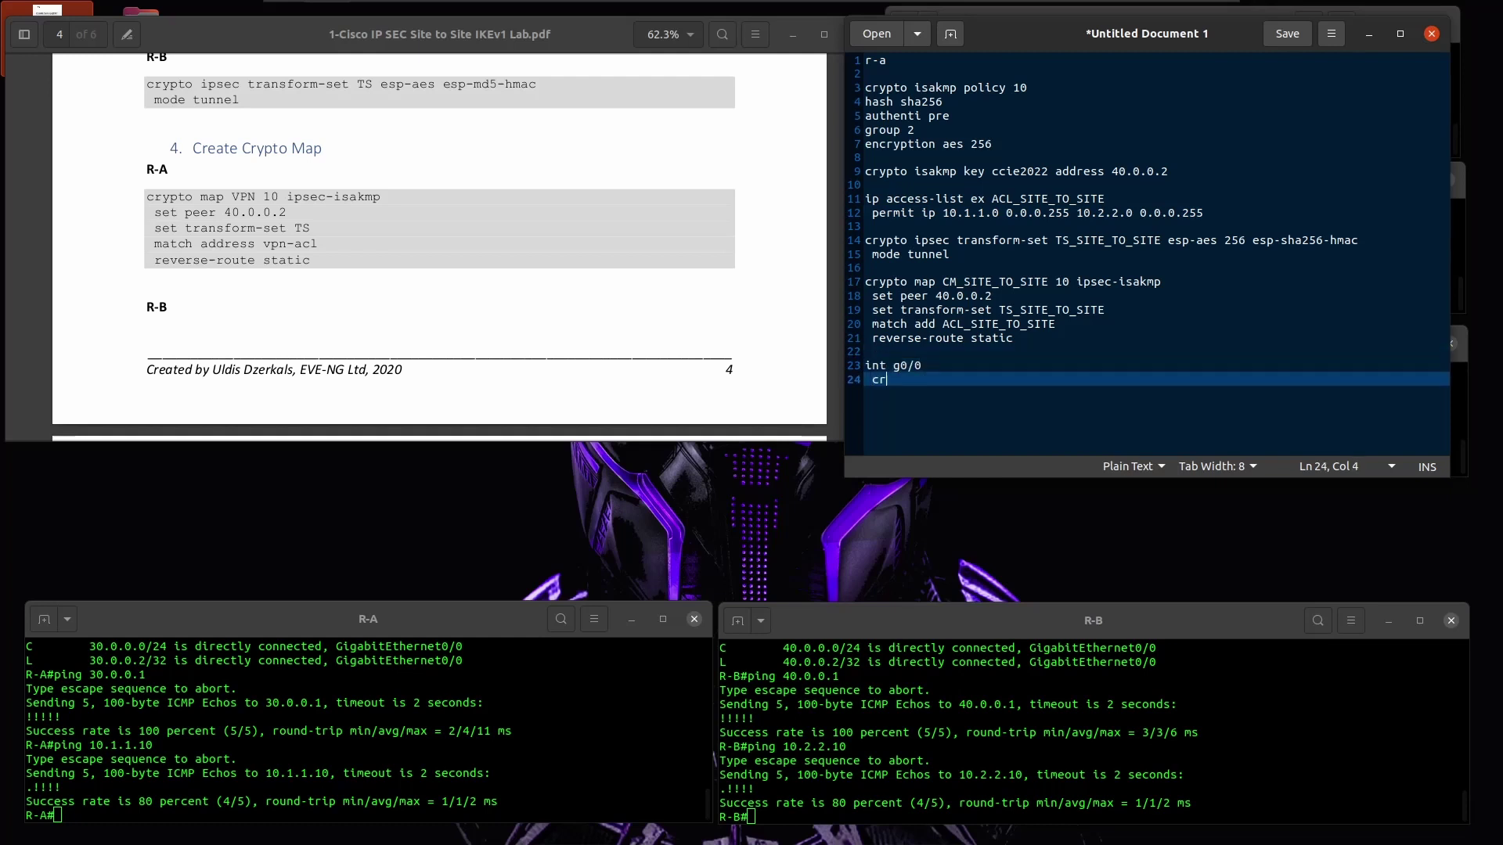
text(ypto map)
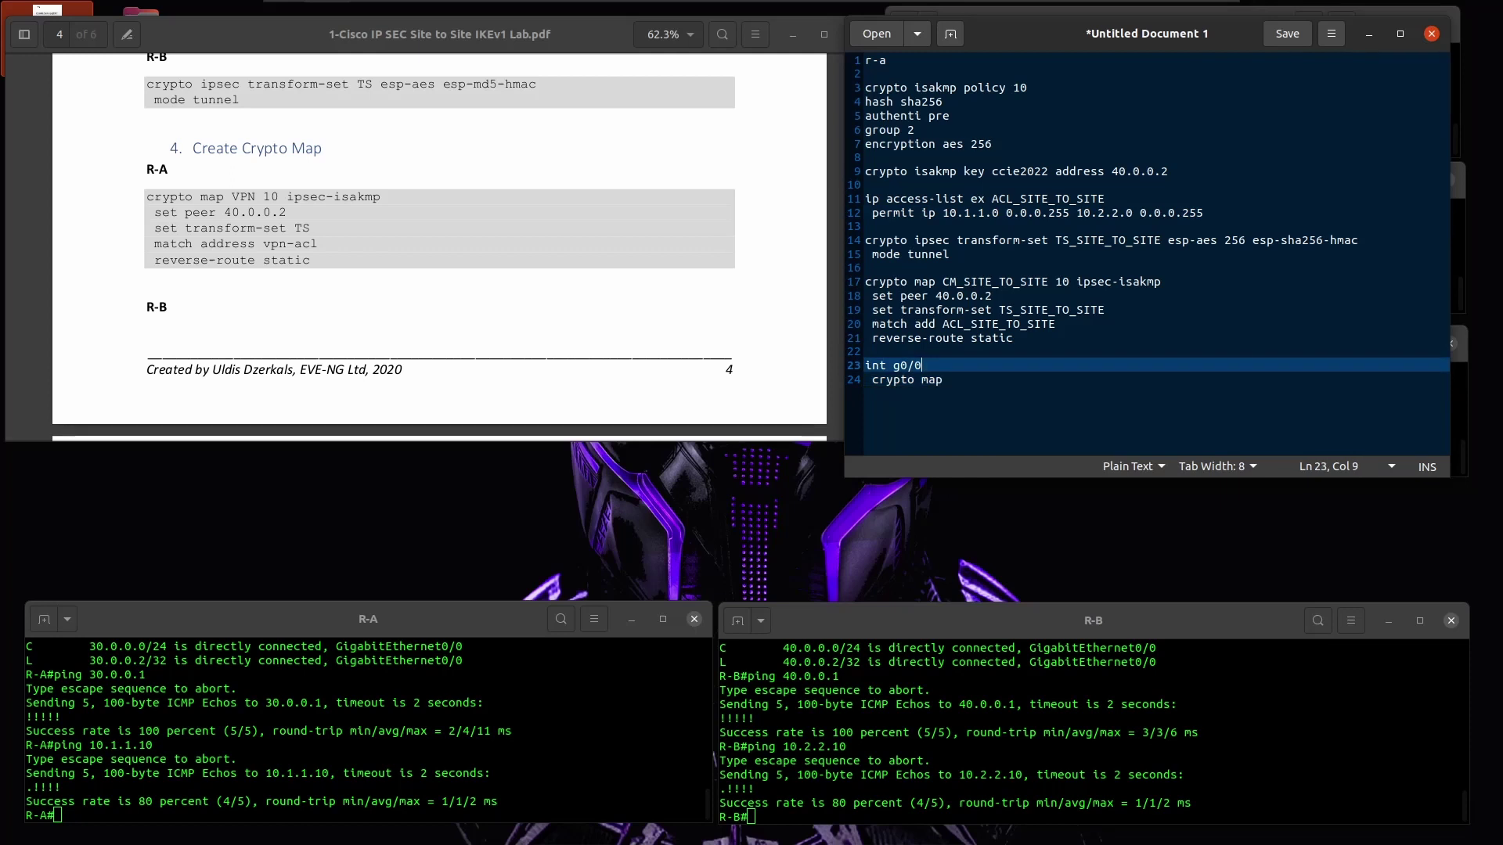
drag(944, 282, 1049, 281)
key(ctrl+c)
click(1033, 379)
key(ctrl+v)
key(Return)
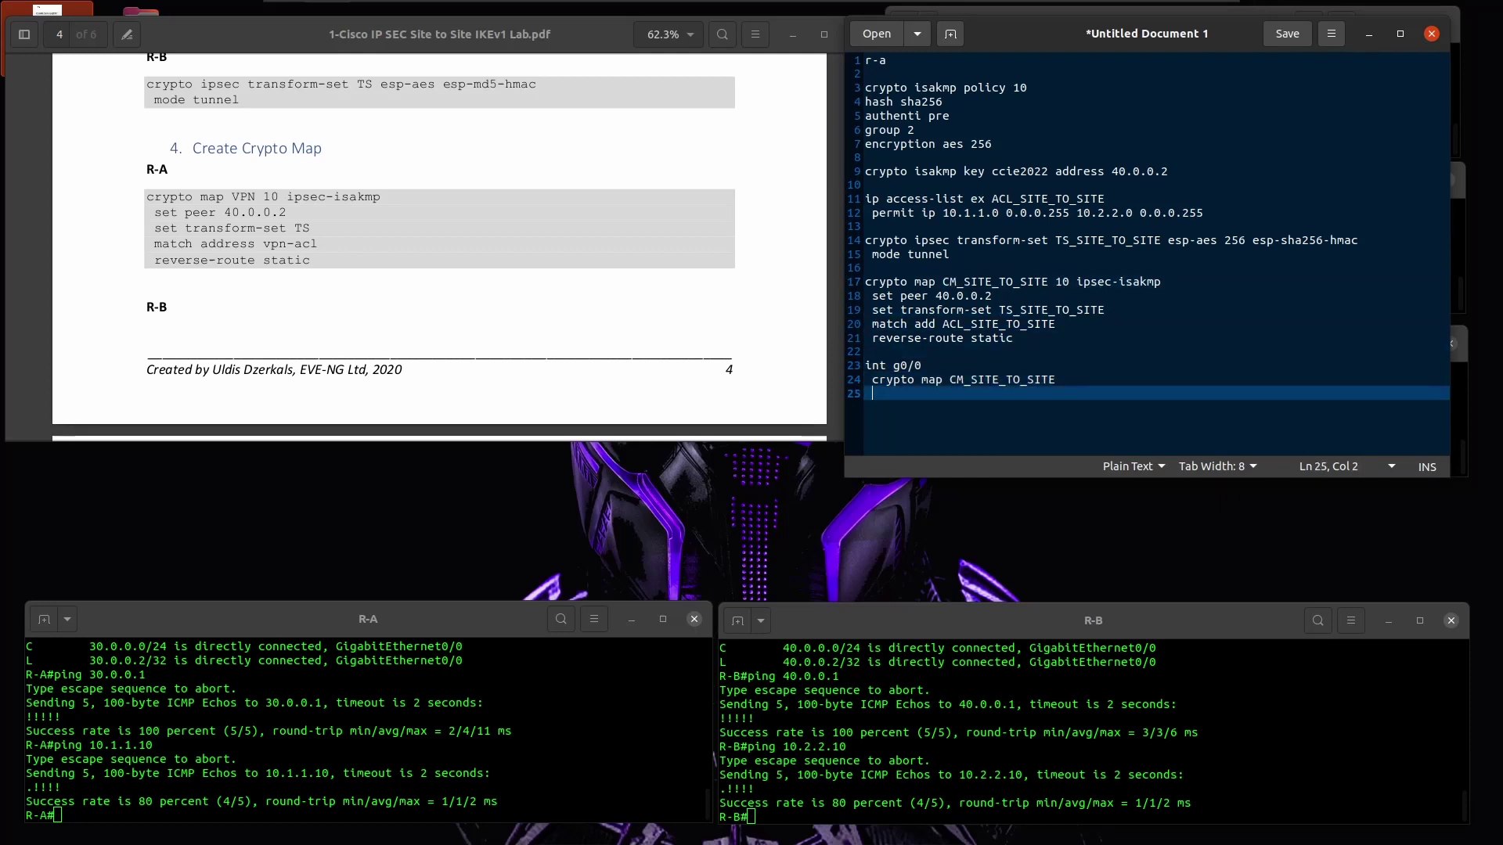
- Select the ISAKMP policy lines through the pre-shared key line for copying
drag(872, 394, 866, 87)
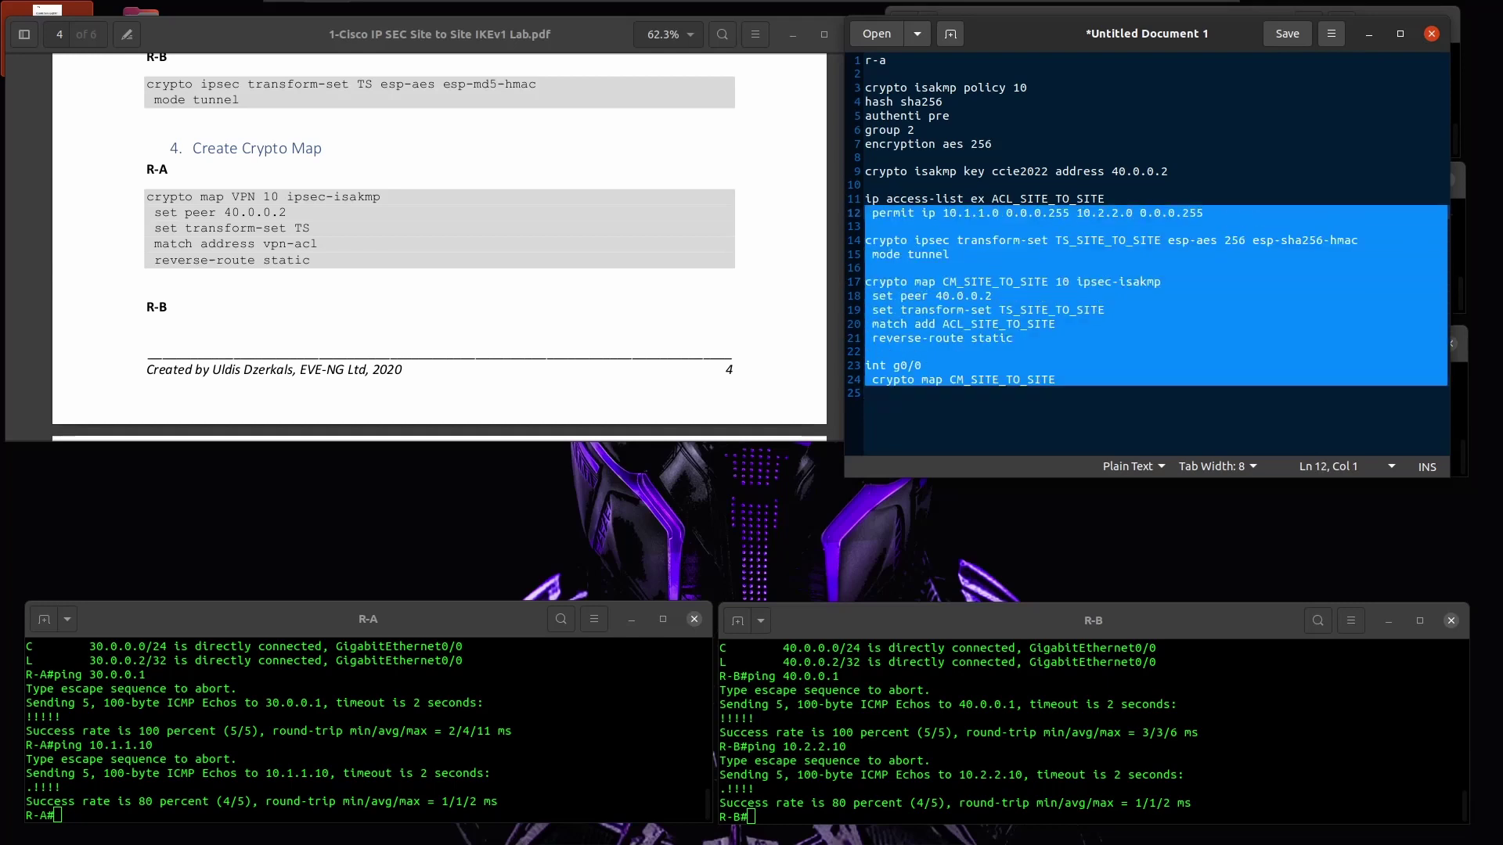
click(866, 87)
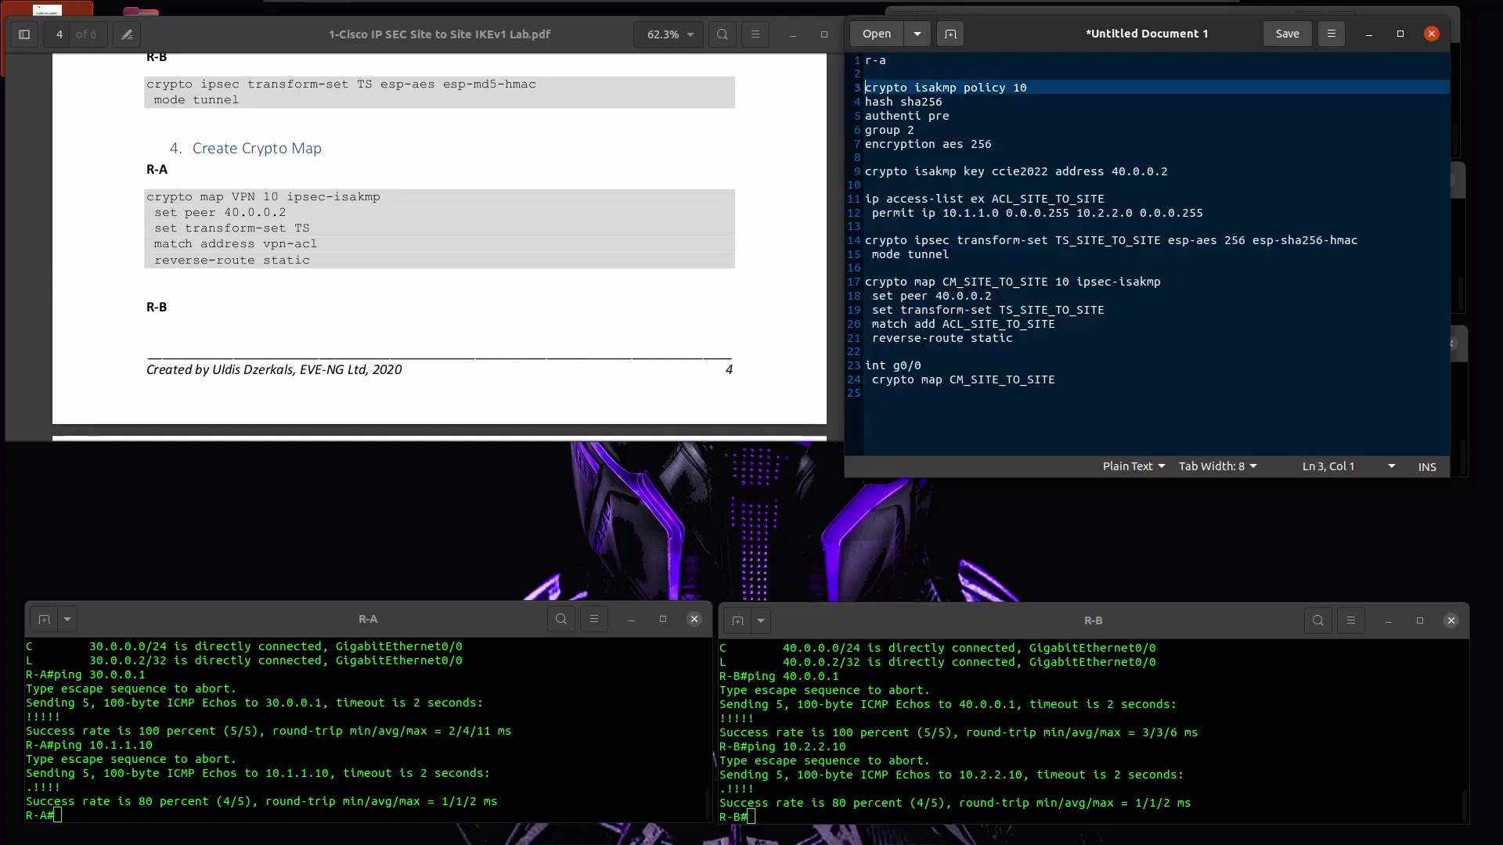
key(shift+Down)
key(shift+Down)
key(shift+Down)
key(shift+Up)
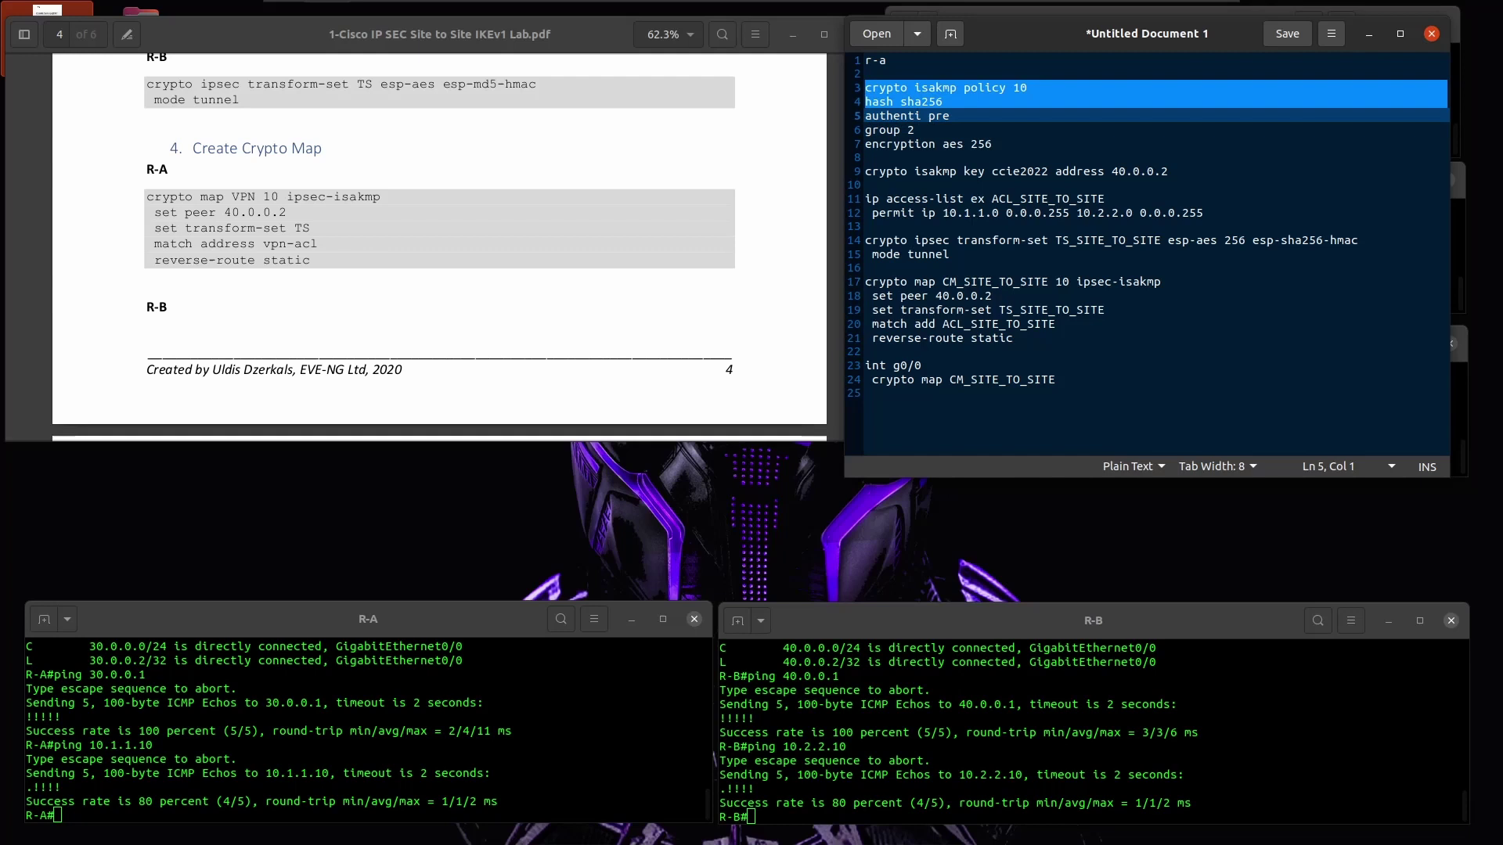
key(shift+Down)
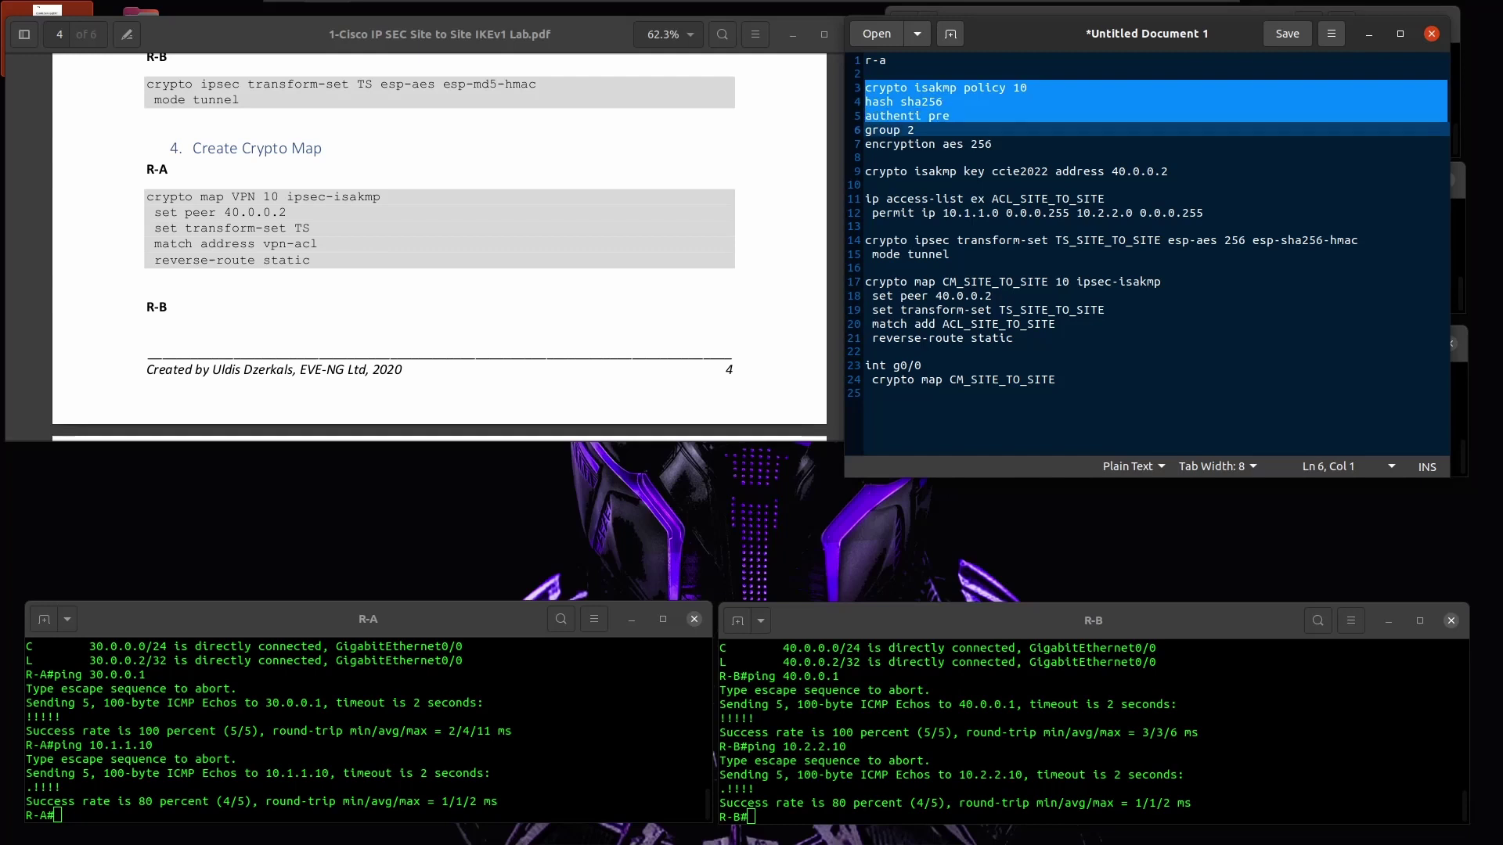
key(shift+Down)
key(shift+Down)
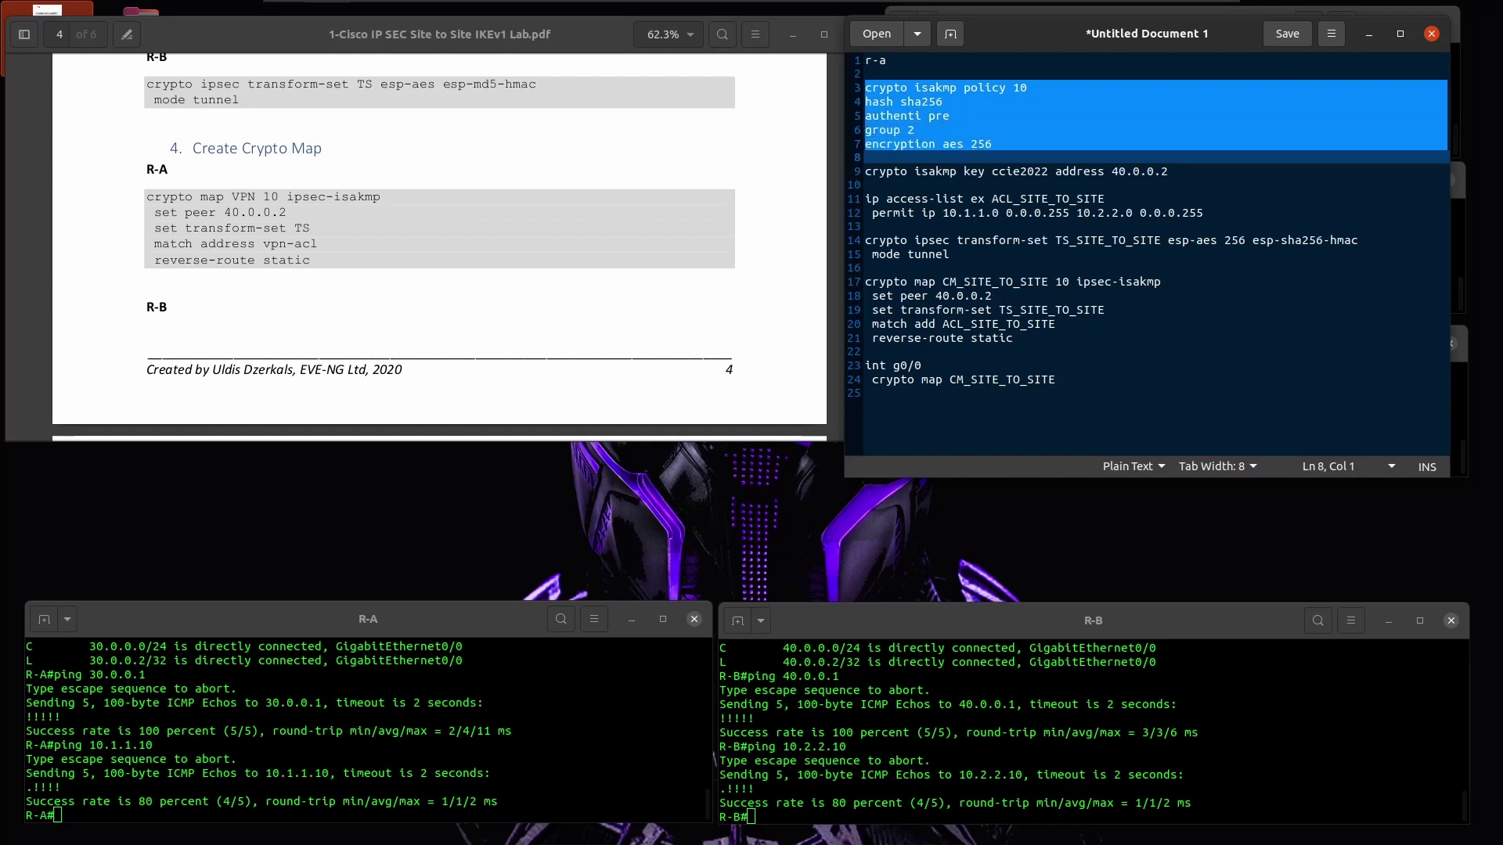
key(shift+Down)
key(shift+Down)
key(shift+Down)
key(ctrl+c)
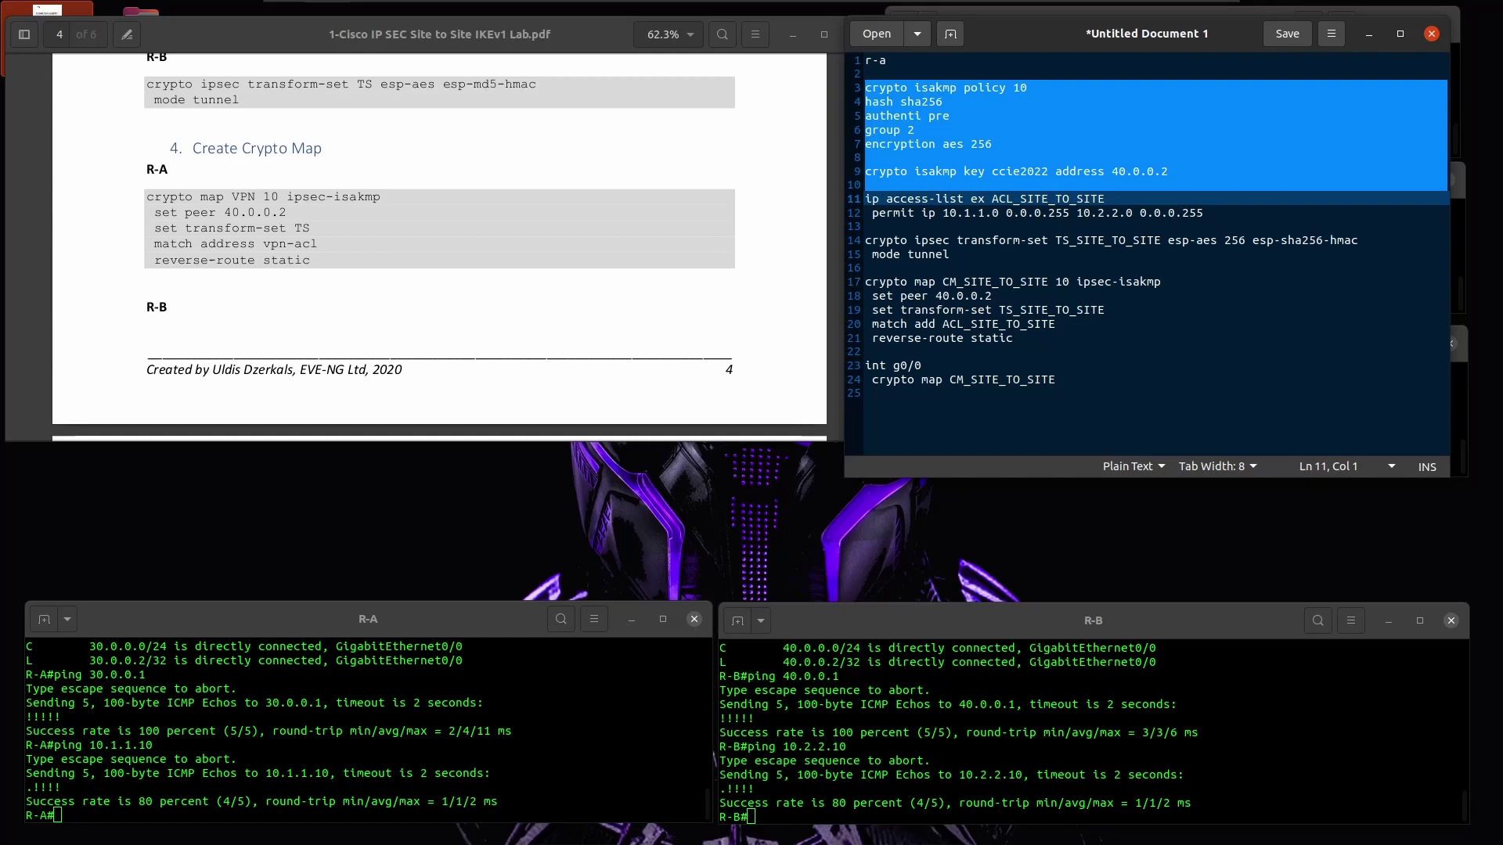
- Set R-A's console line to logging synchronous and exec-timeout 0 0
click(228, 733)
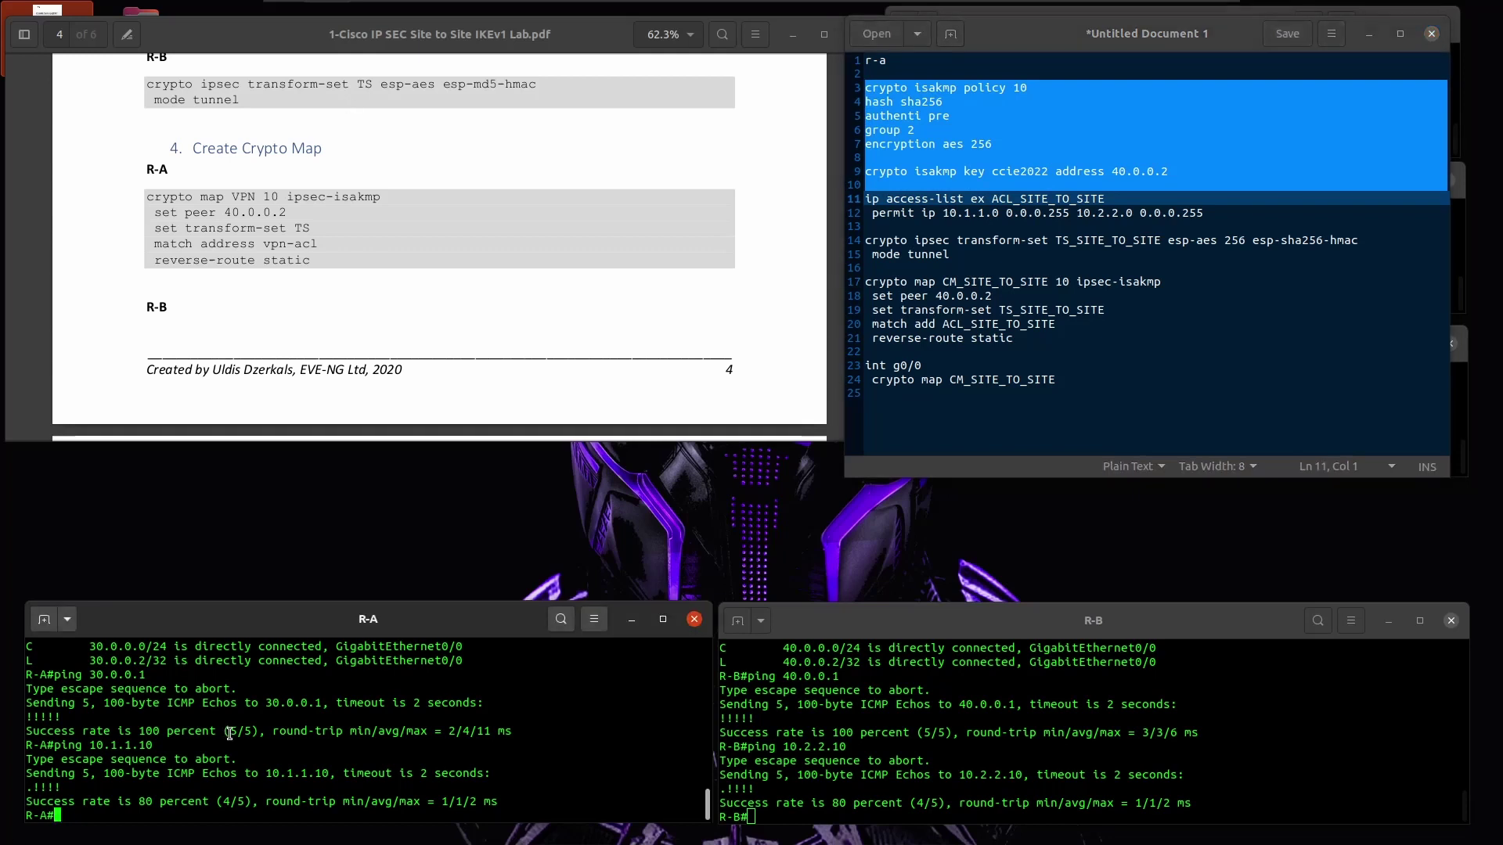
text(conf t)
key(Return)
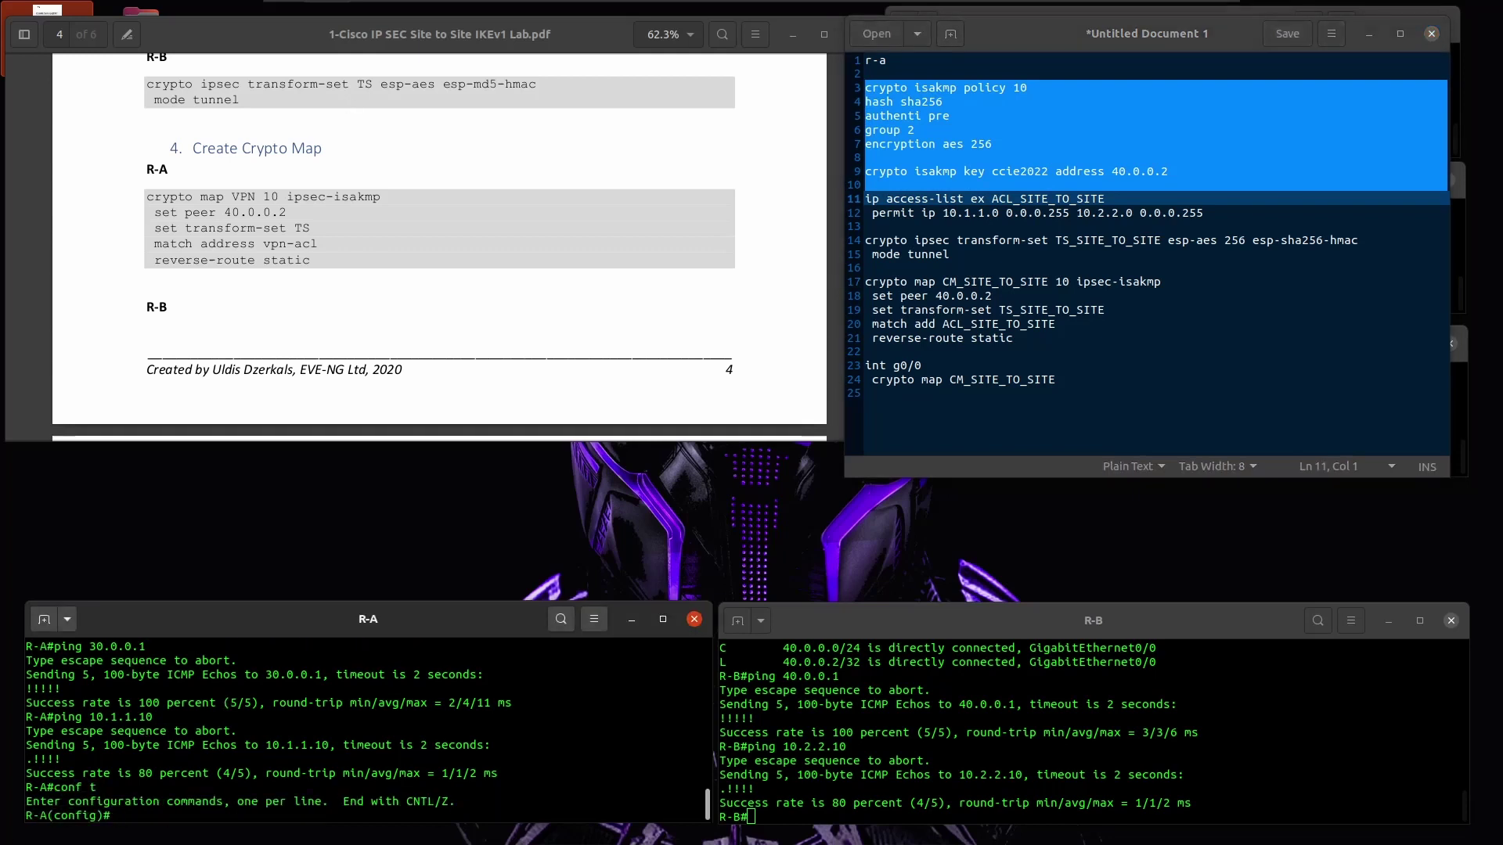
text(line con 0)
key(Return)
text(log)
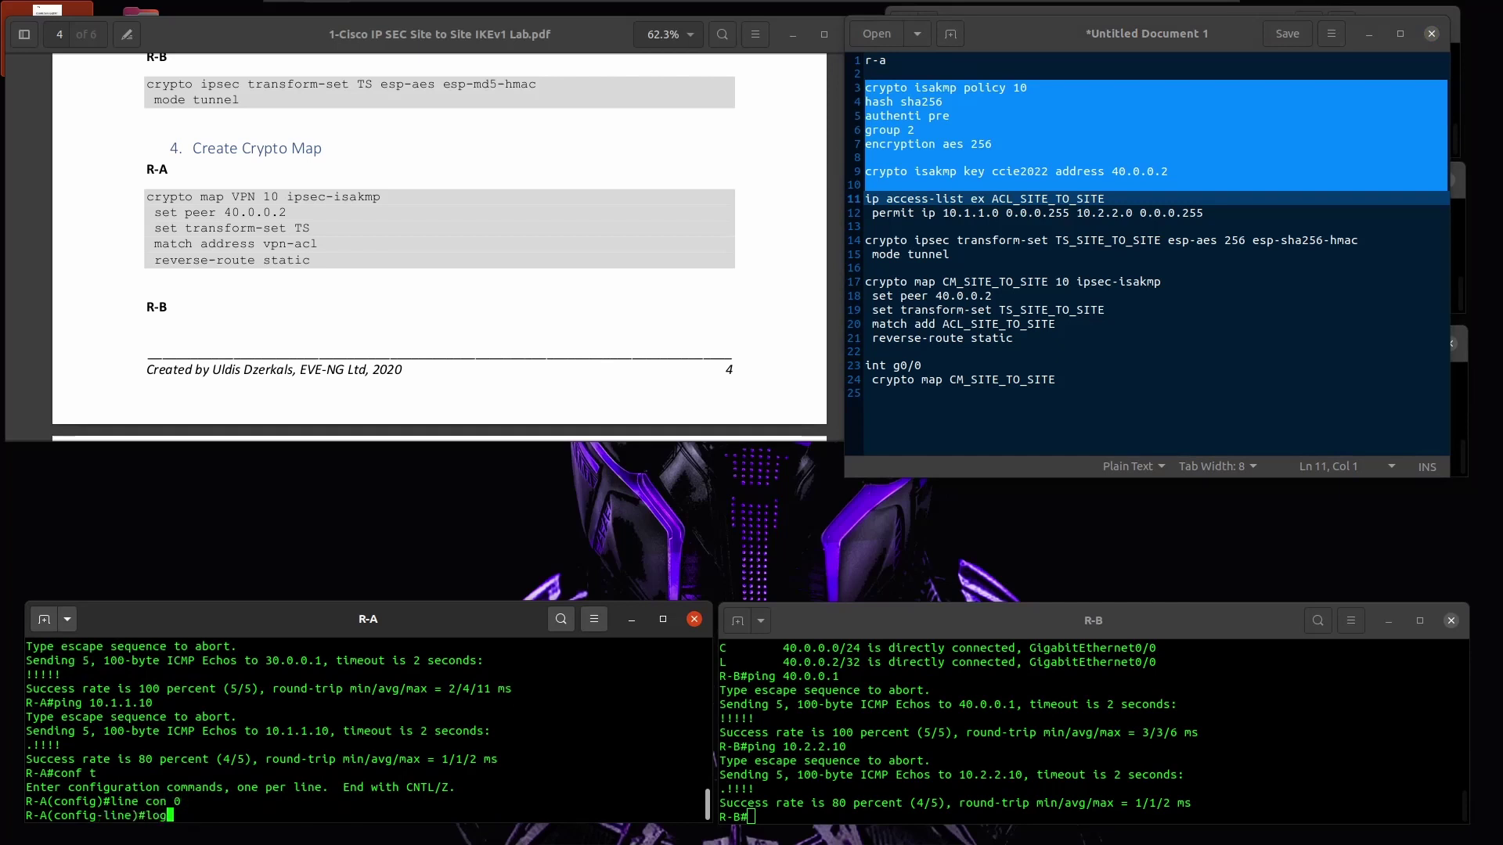
text(g s)
key(Return)
text(exec-)
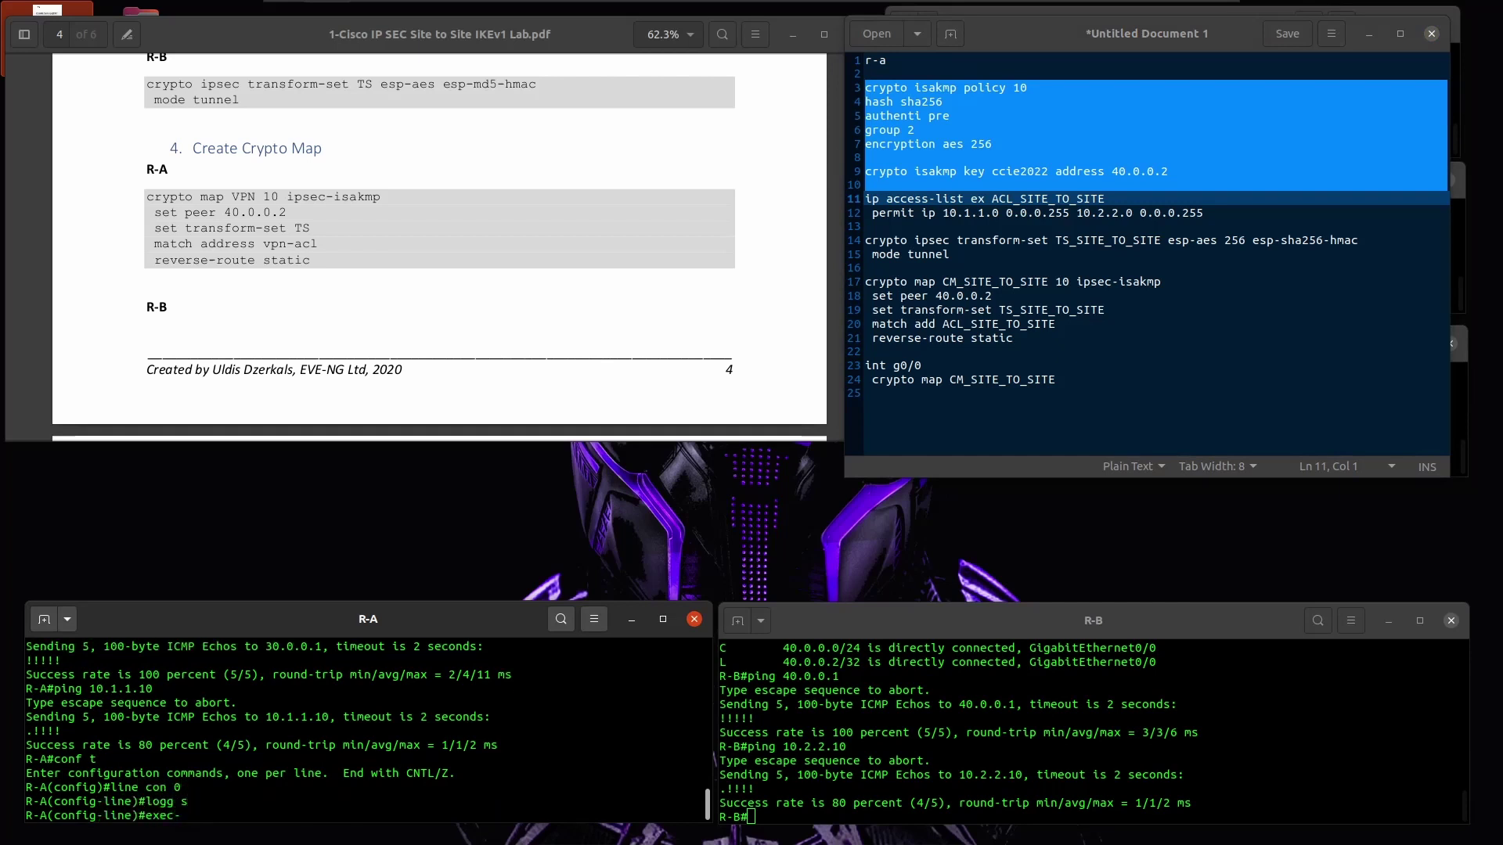
text(t 0 0)
key(Return)
text(privi l)
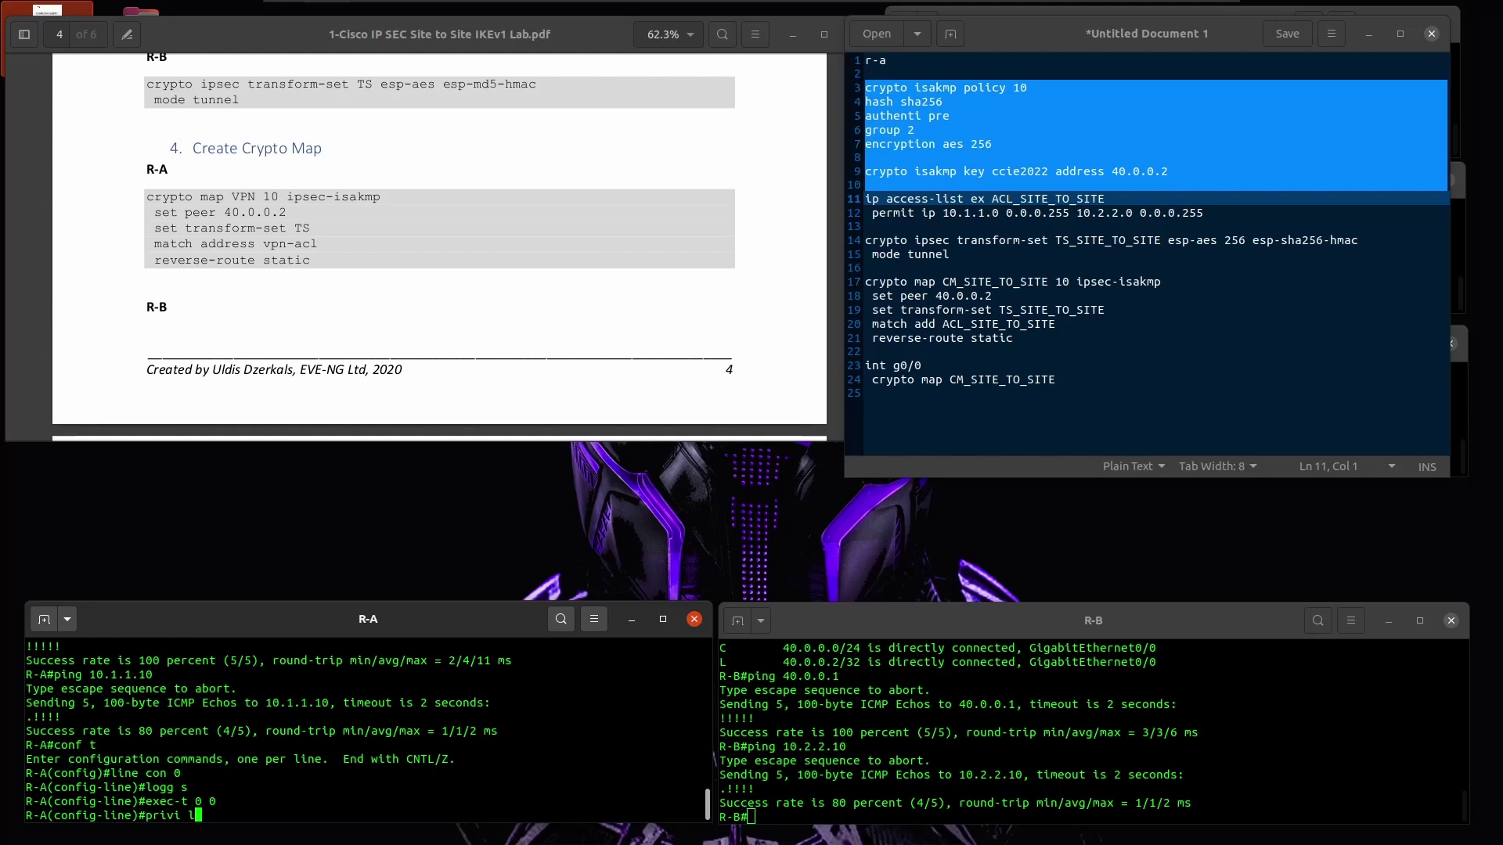
text(e)
key(BackSpace)
key(BackSpace)
key(BackSpace)
key(BackSpace)
key(BackSpace)
text(exi)
key(Return)
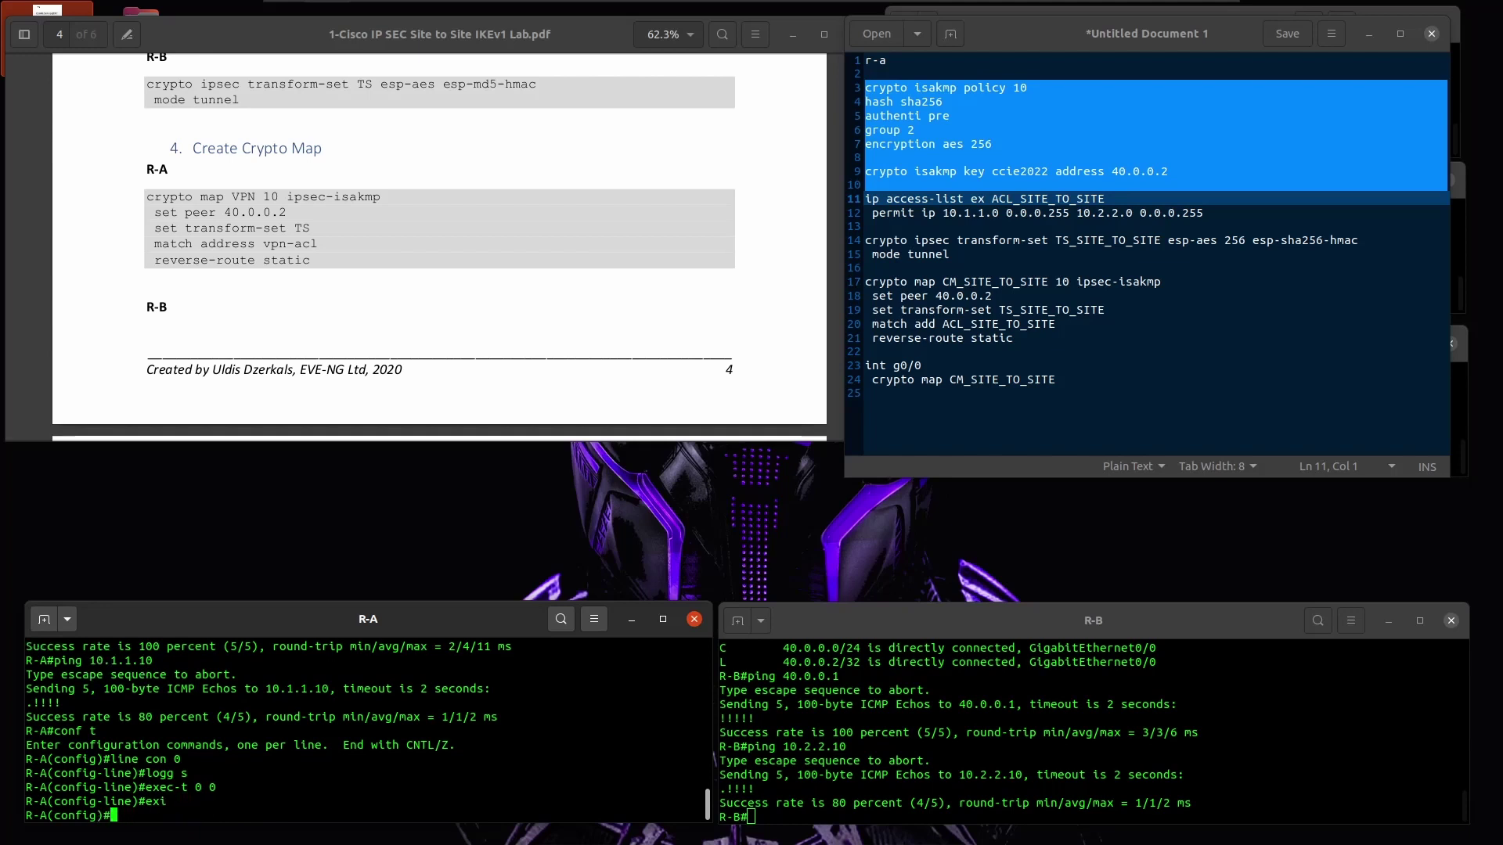
key(ctrl+shift+v)
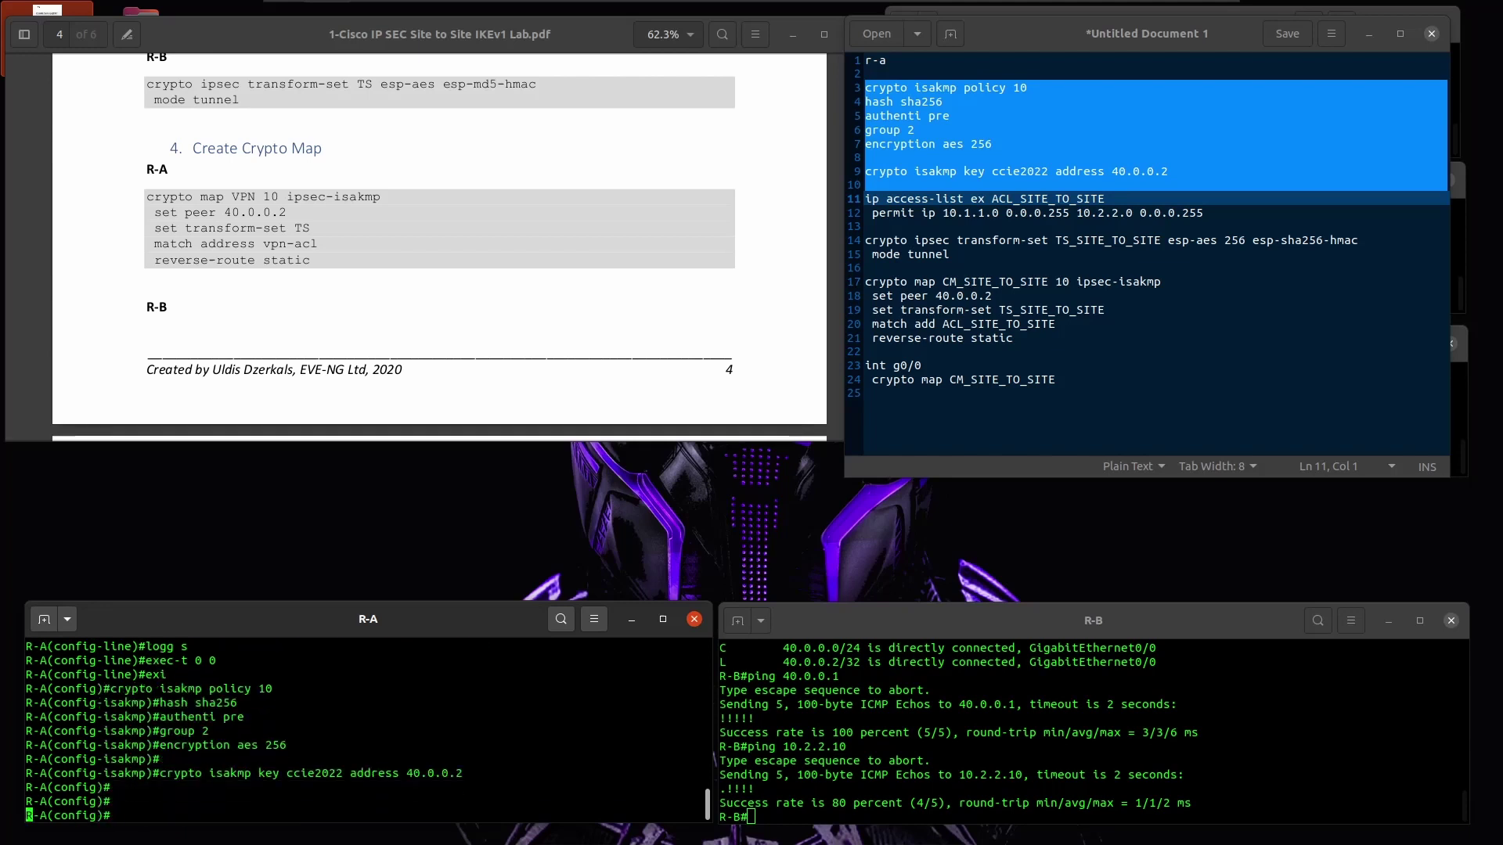
- Copy the ACL_SITE_TO_SITE access-list lines from the draft into R-A
click(893, 269)
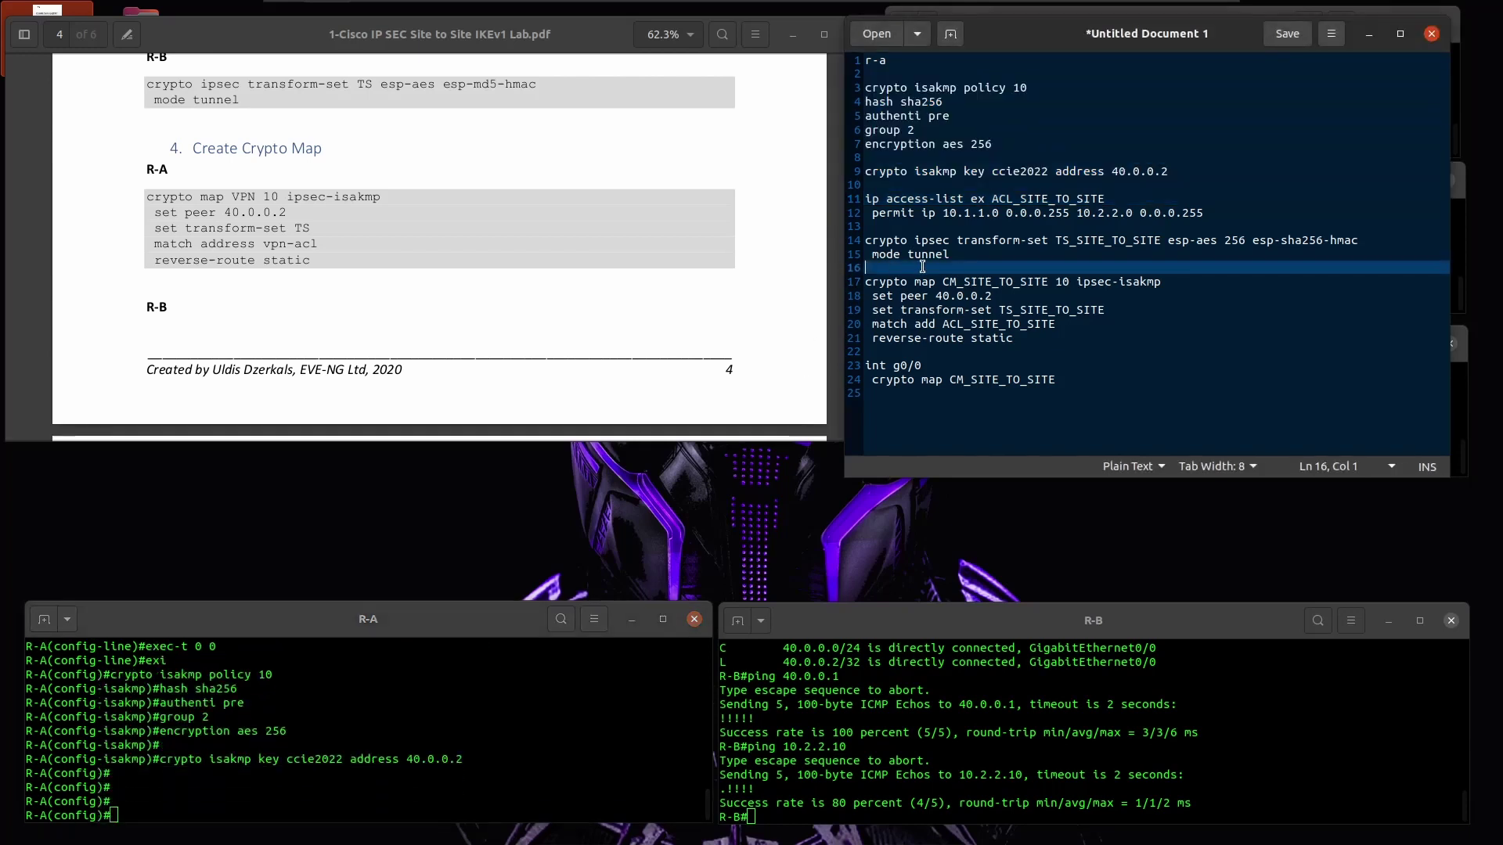
mouse_move(869, 201)
mouse_down()
mouse_move(880, 226)
mouse_move(856, 205)
mouse_up()
key(ctrl+c)
click(865, 201)
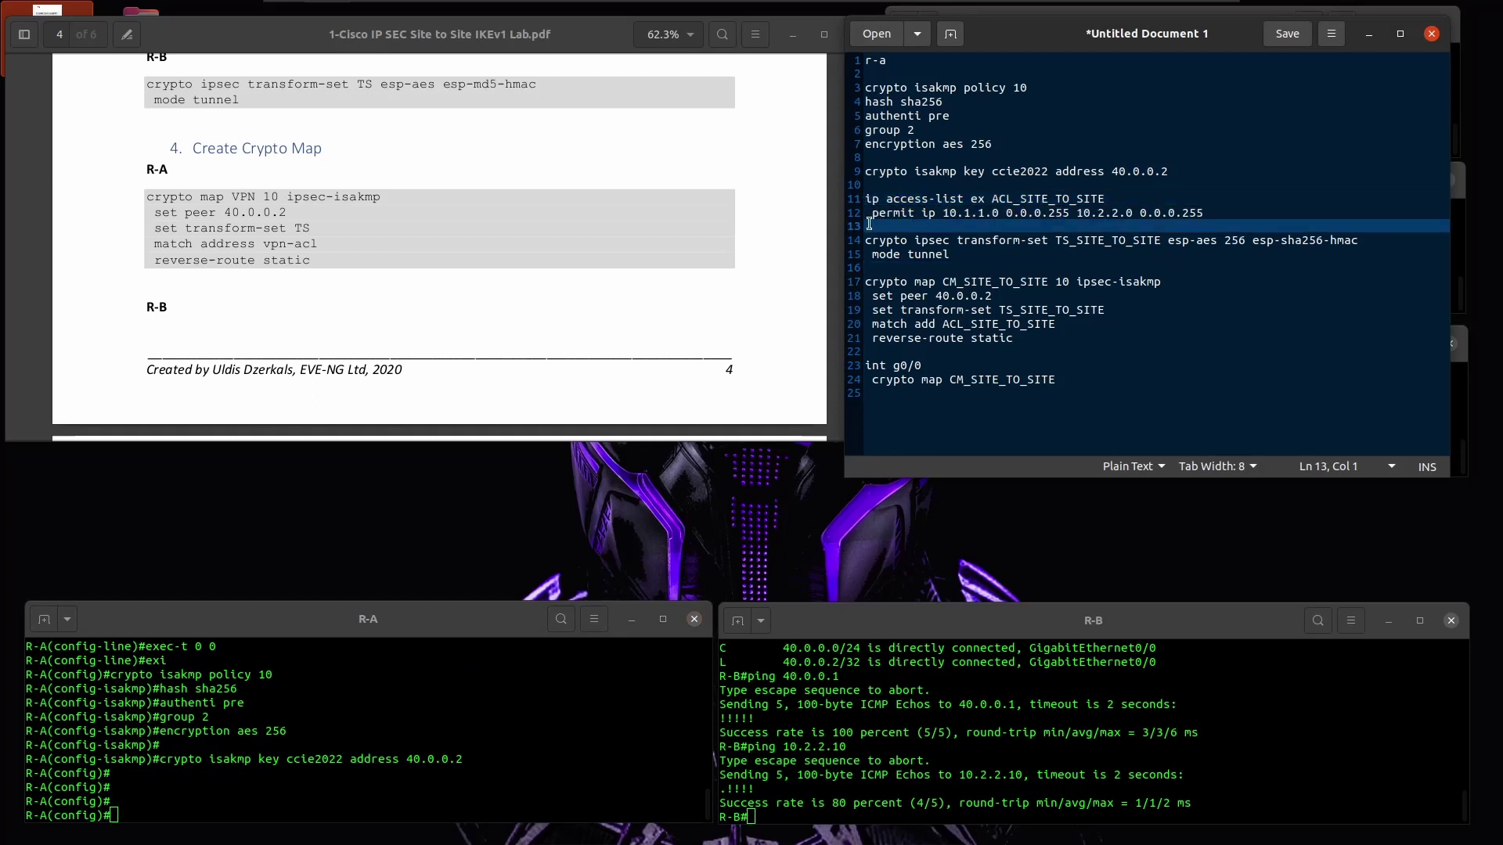
click(567, 709)
key(ctrl+shift+v)
text(exit)
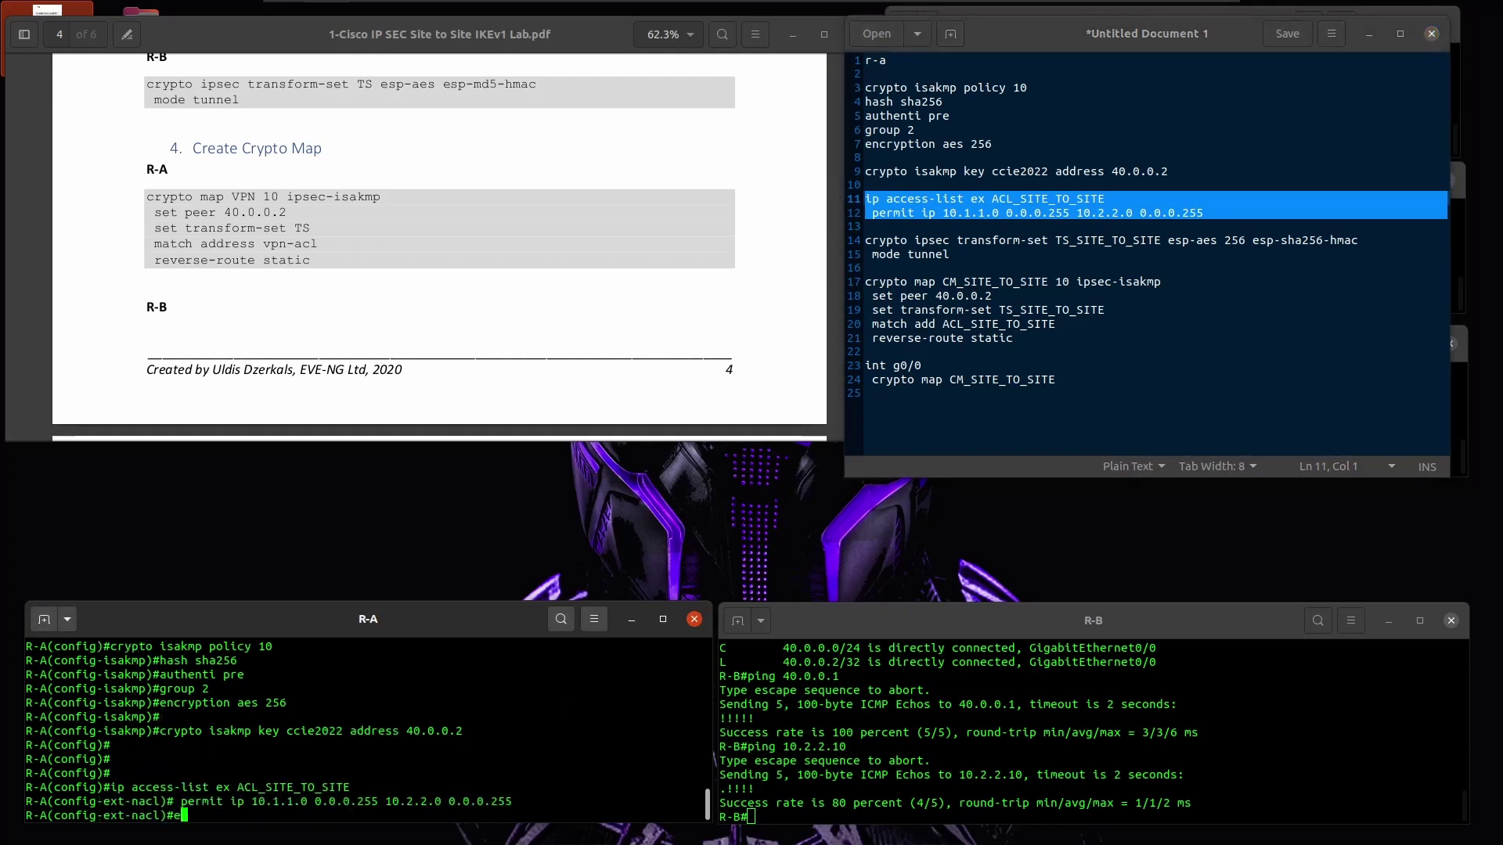
key(Return)
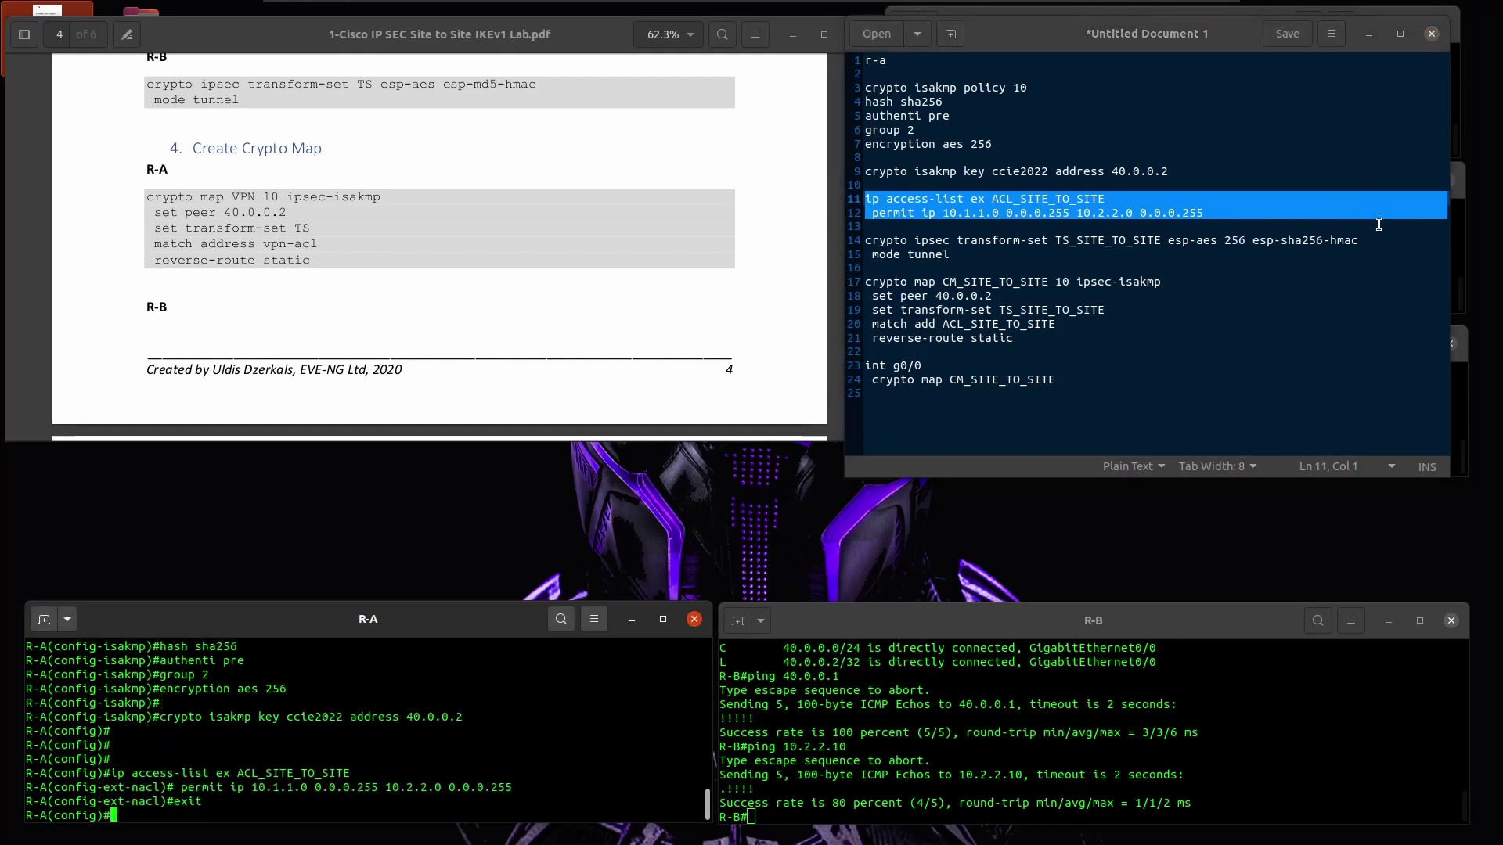
- Copy transform set TS_SITE_TO_SITE from the draft into R-A
drag(1364, 239, 863, 248)
key(ctrl+c)
triple_click(926, 260)
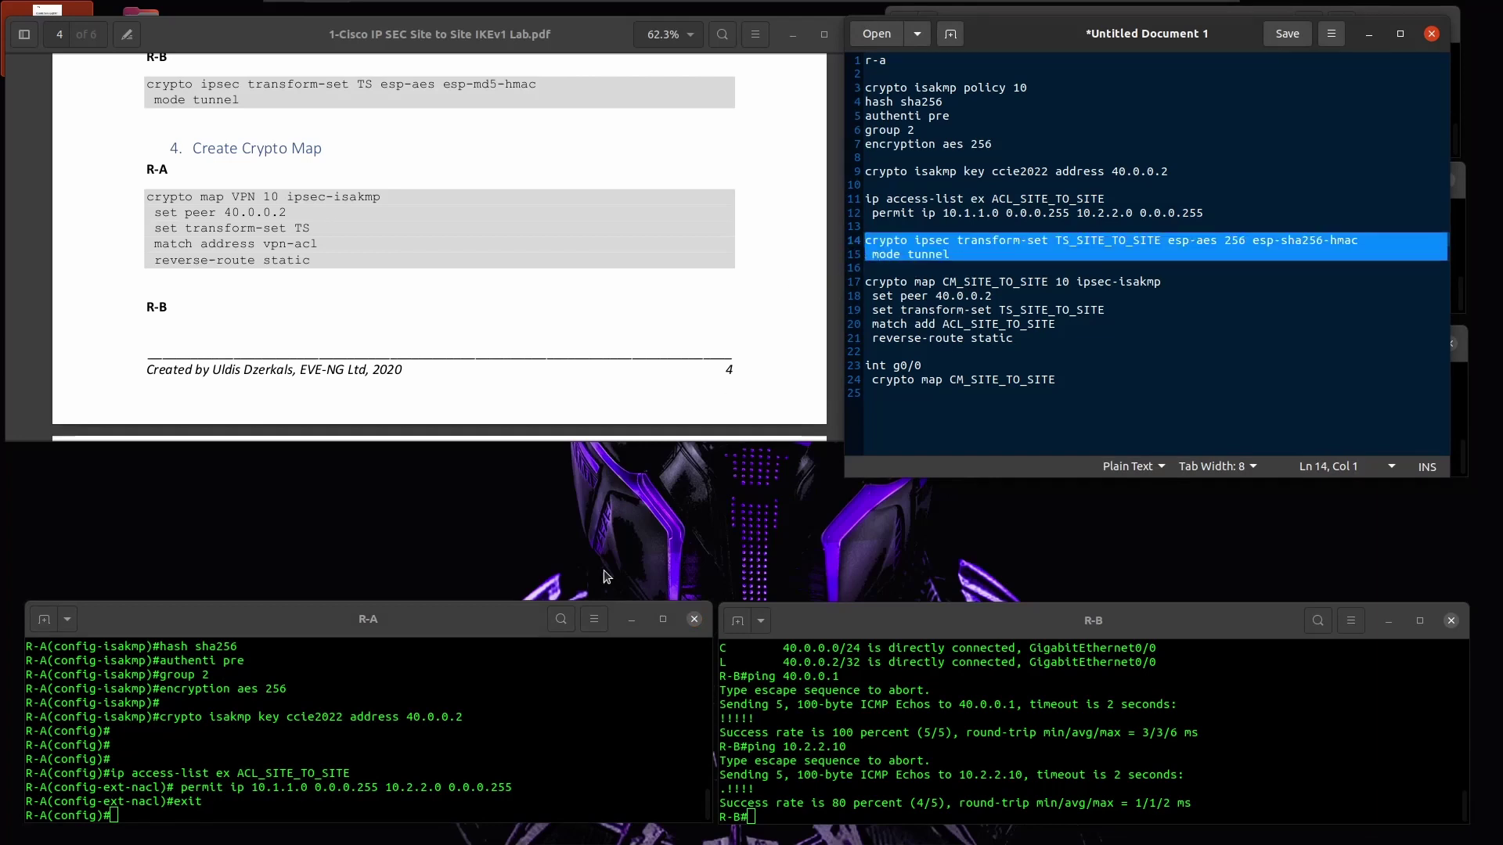
click(567, 696)
key(ctrl+shift+v)
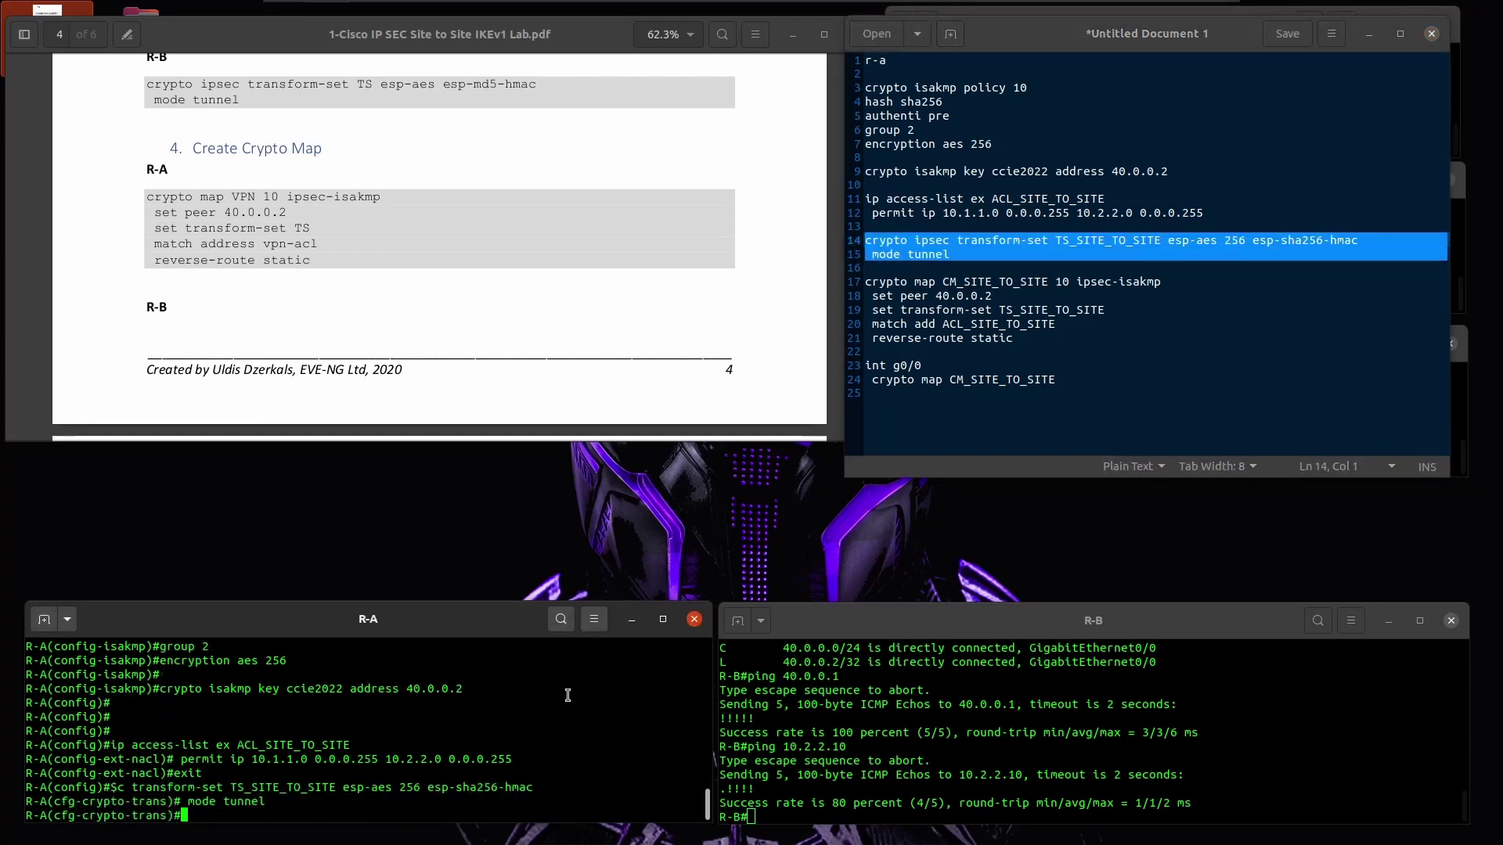
text(exit)
key(Return)
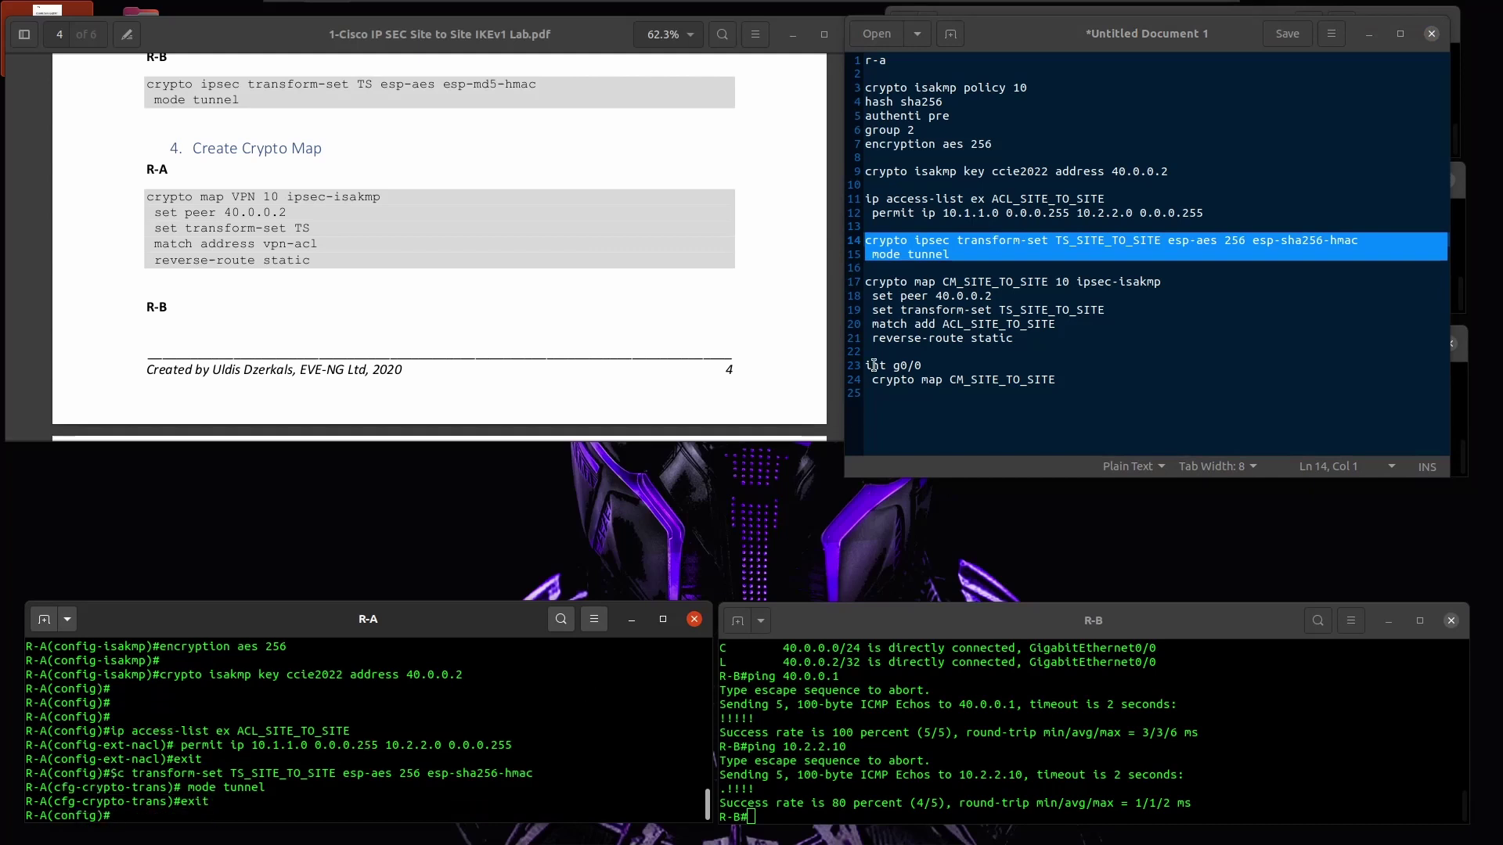
- Paste crypto map CM_SITE_TO_SITE and its g0/0 application into R-A
click(891, 351)
drag(880, 399, 844, 286)
middle_click(424, 708)
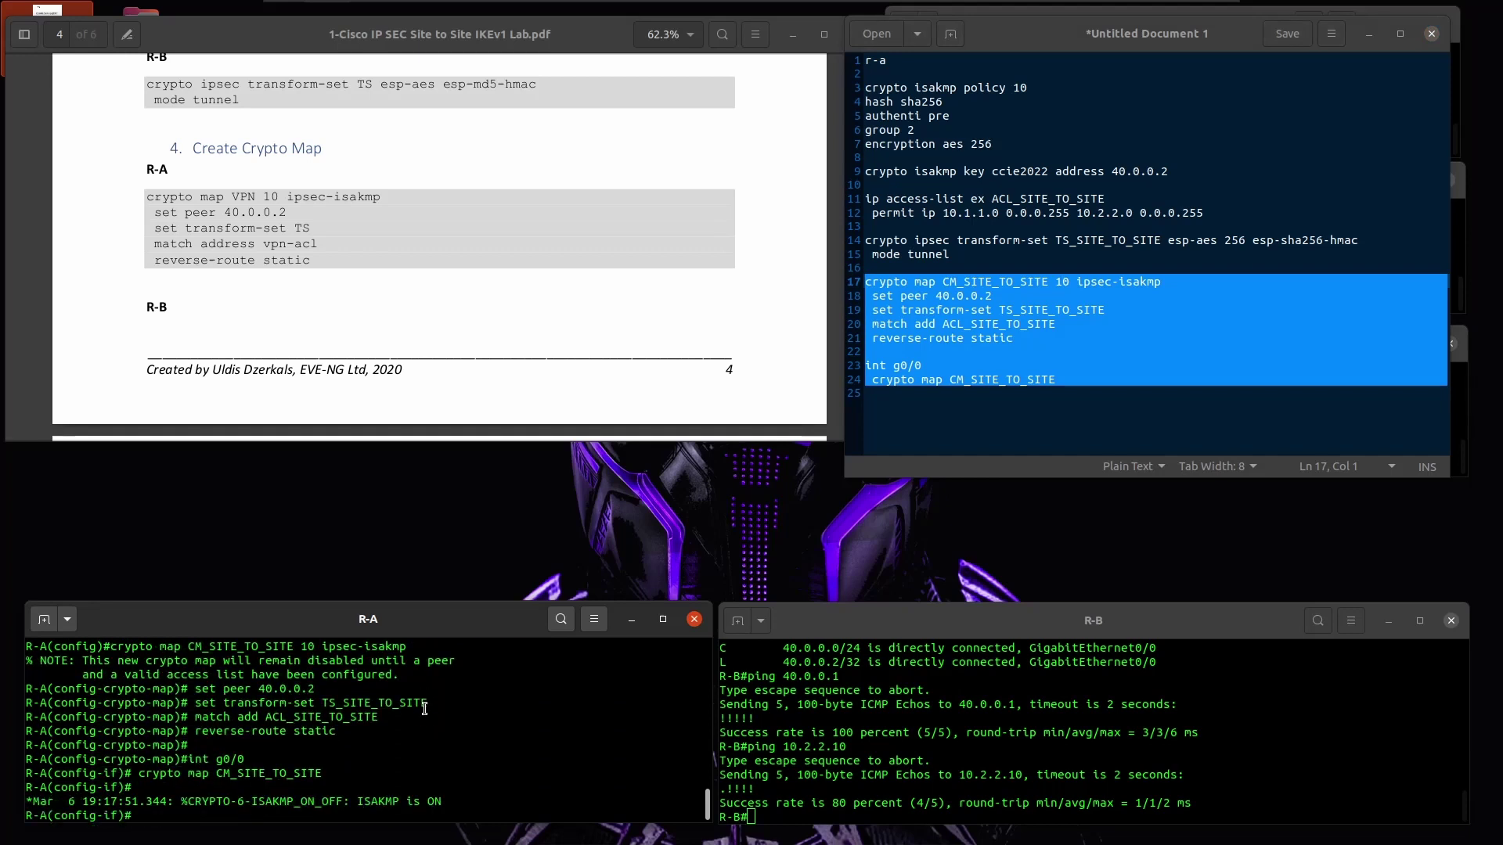
key(Return)
key(Return)
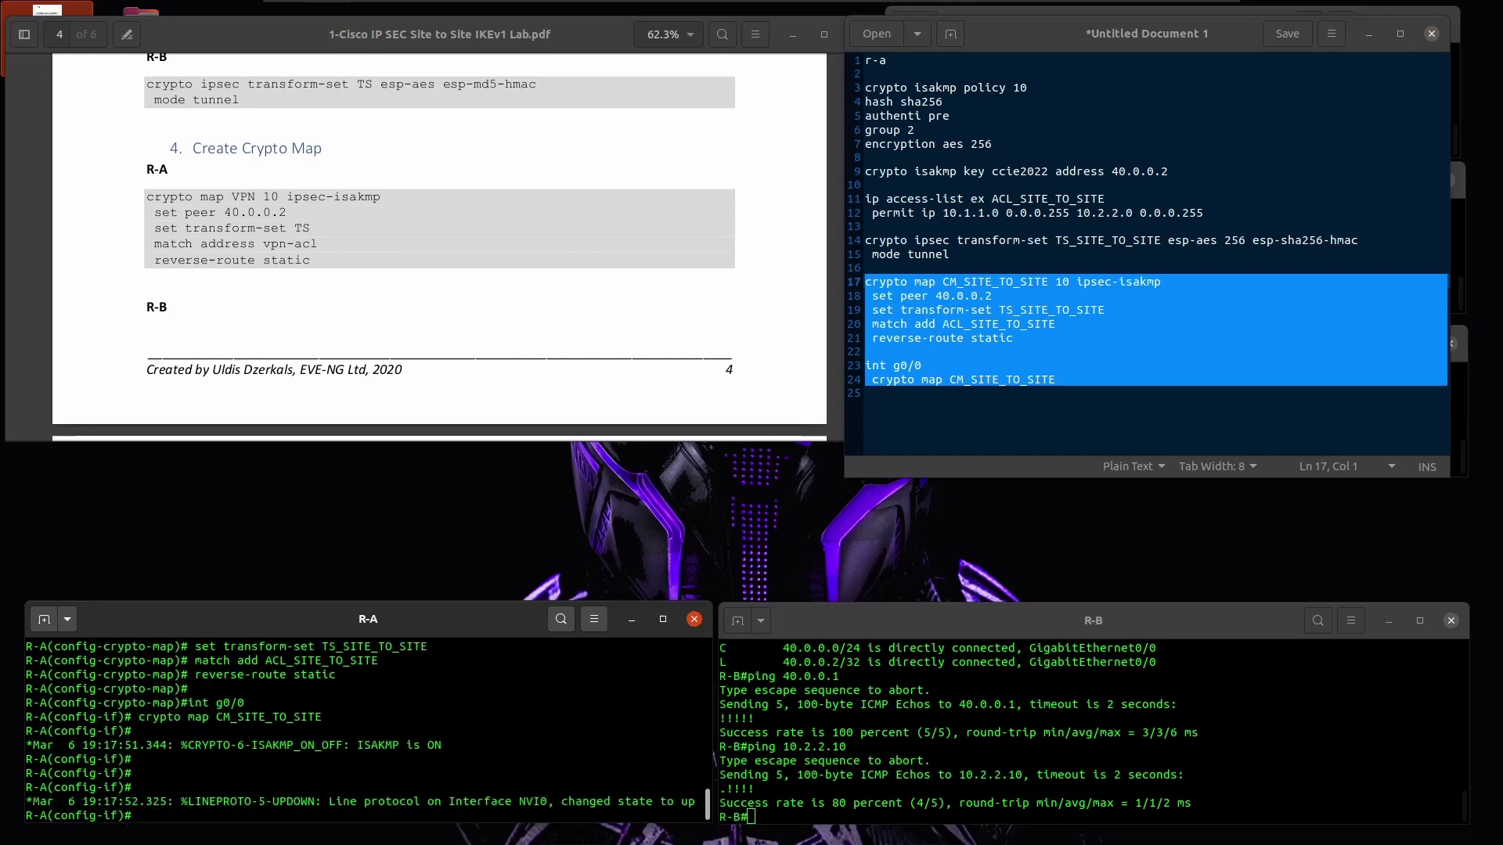
text(exit)
key(Return)
key(Return)
key(Return)
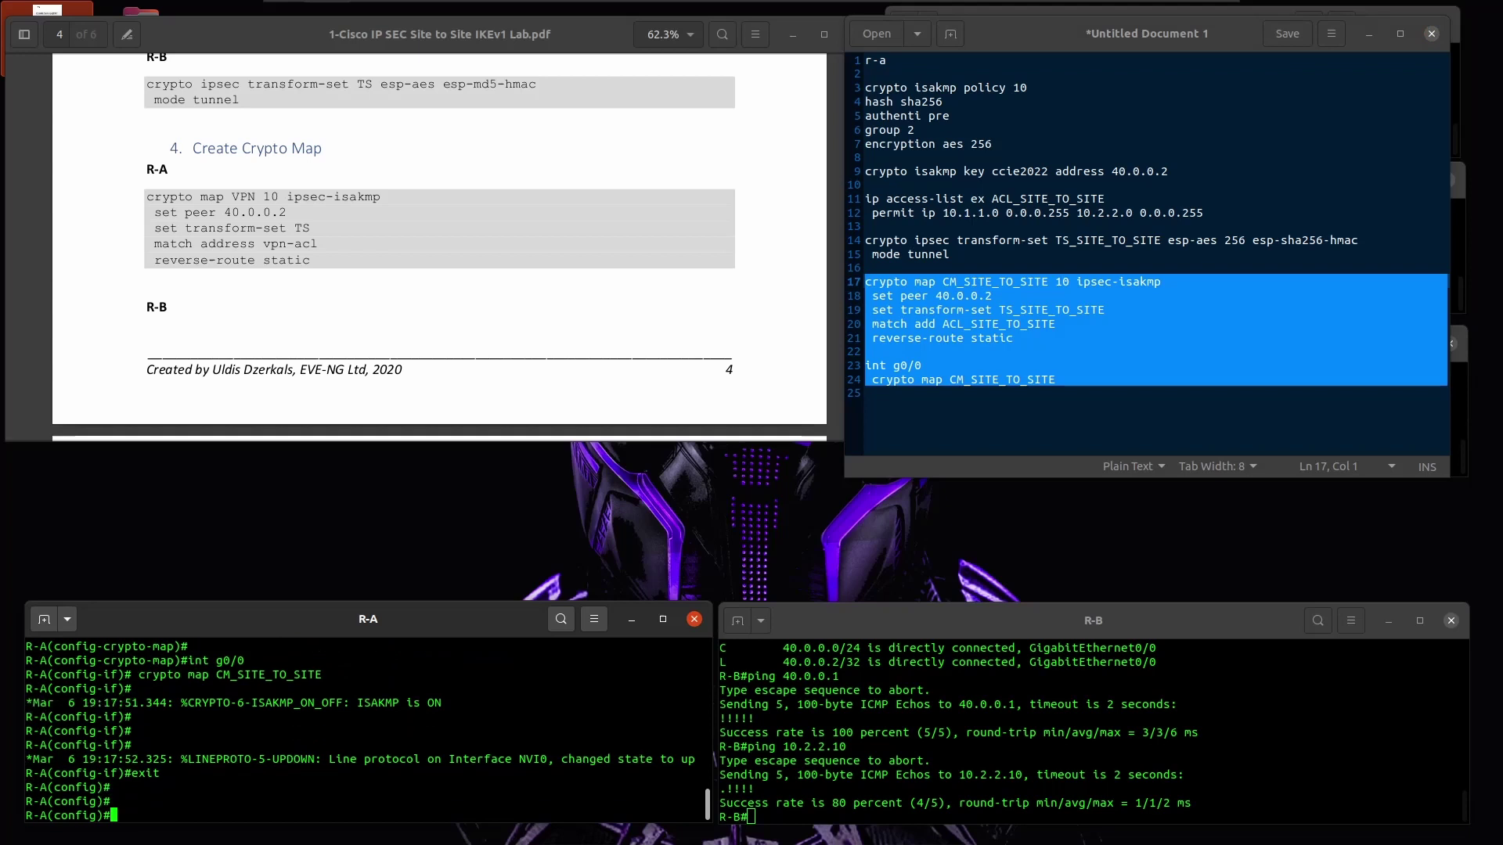
click(980, 427)
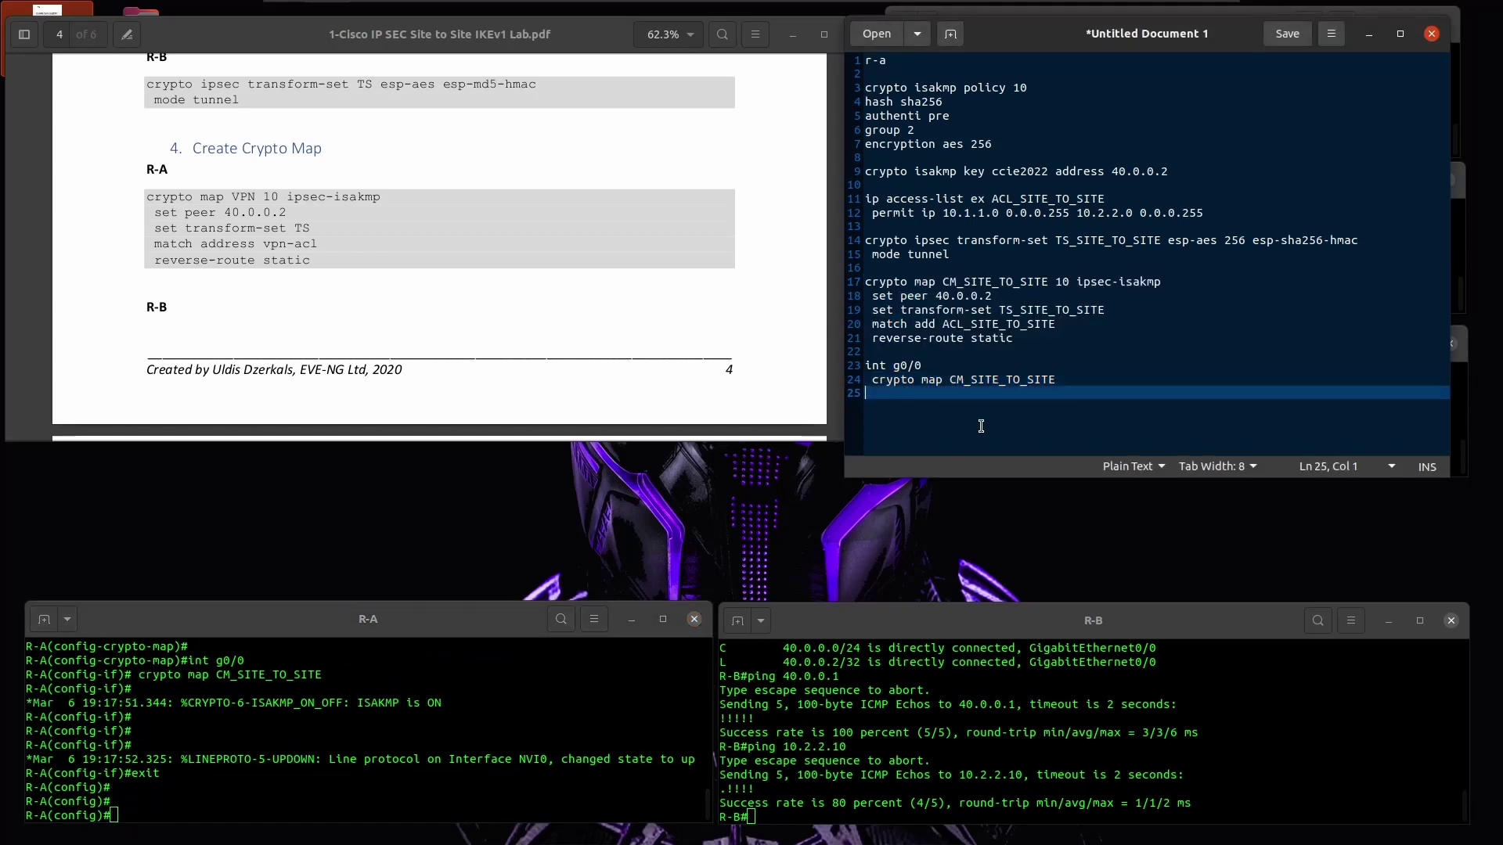
- Paste a duplicate of the whole R-A configuration below the notes
key(Return)
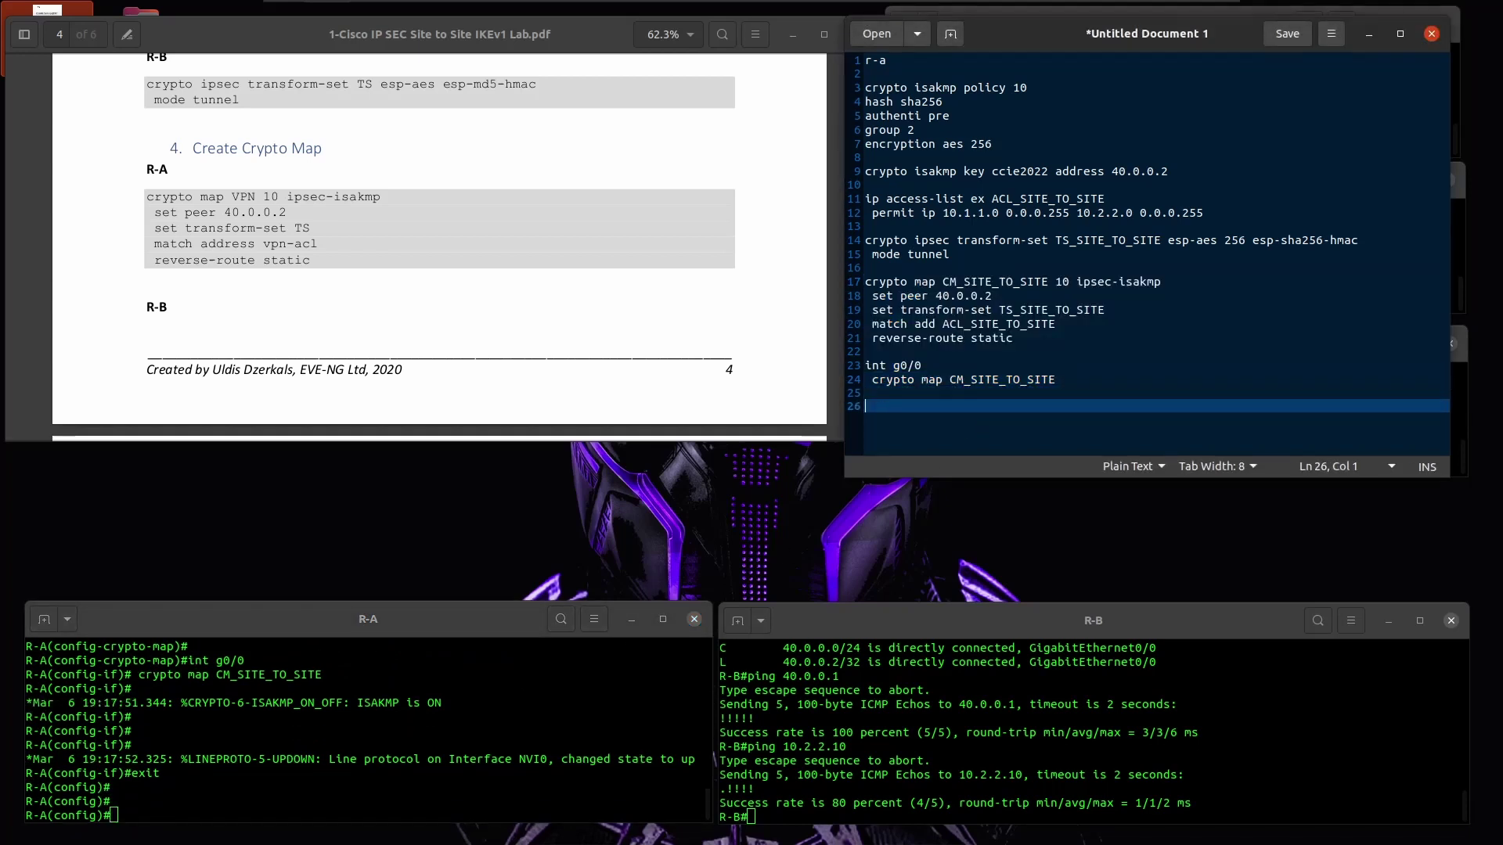
key(ctrl+a)
key(ctrl+c)
key(Right)
key(ctrl+v)
key(Up)
key(Up)
key(Up)
key(Up)
key(Up)
key(Up)
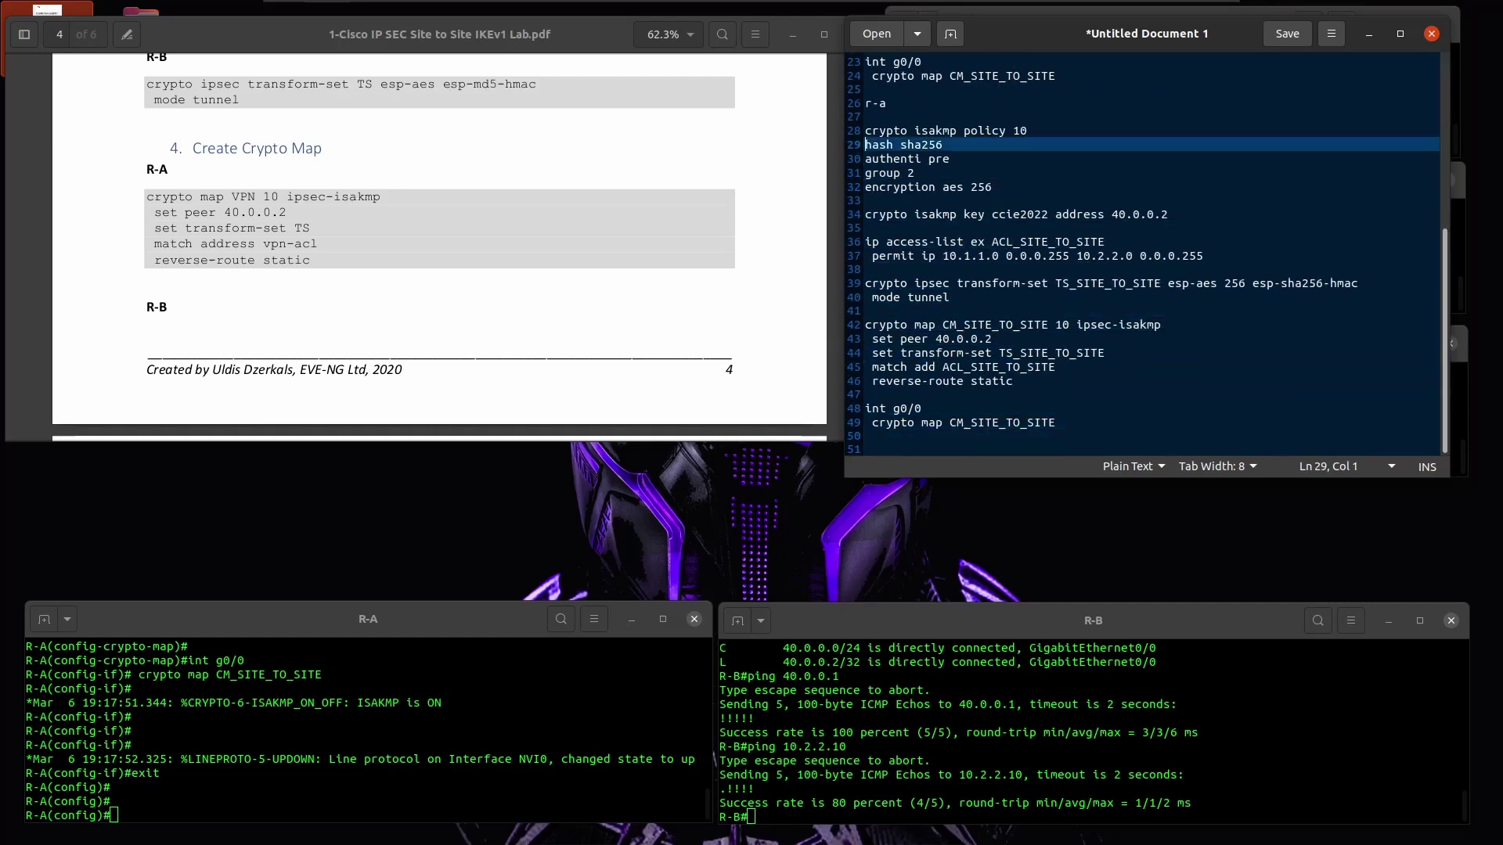
key(Up)
key(Up)
key(Up)
- Change the copied pre-shared key's peer address from 40.0.0.2 to 30.0.0.2
key(Down)
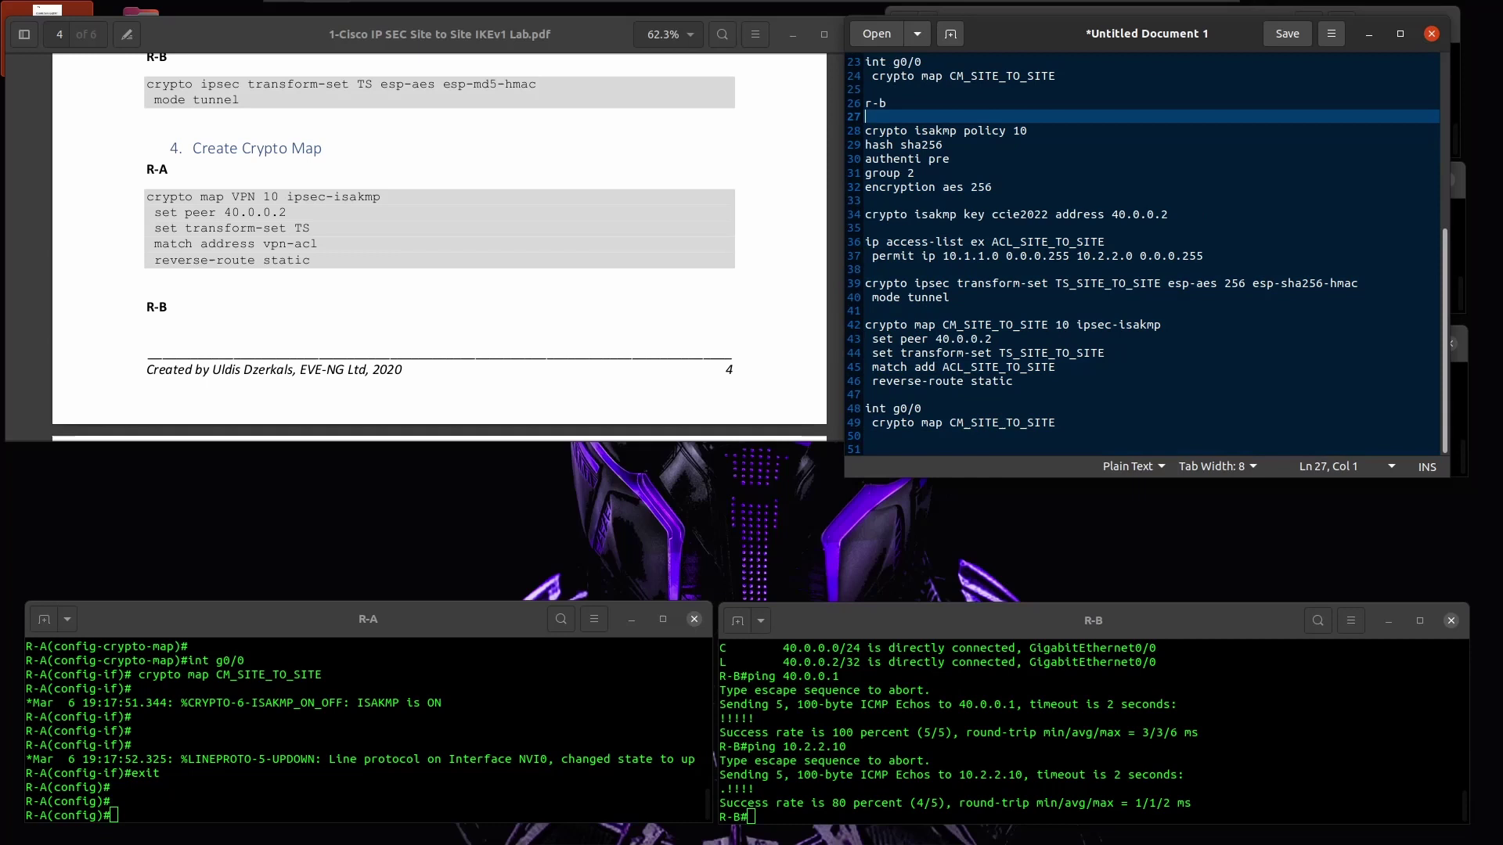
key(Down)
key(Down)
key(Down)
key(Down)
key(Down)
key(Down)
key(Down)
key(End)
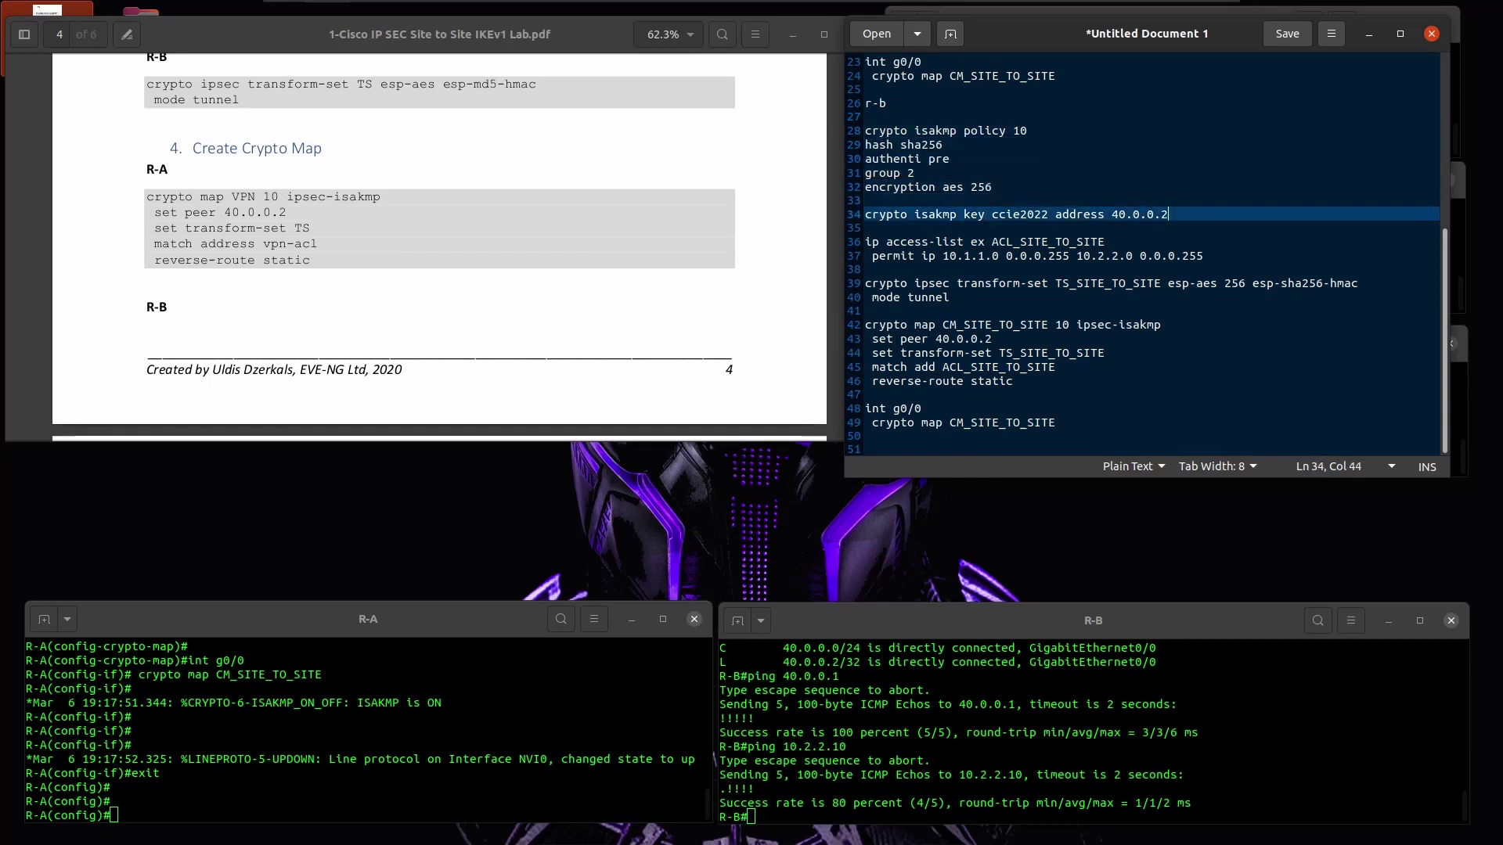
key(BackSpace)
text(3)
- Swap the access list networks so 10.2.2.0 goes toward 10.1.1.0
key(Down)
key(Down)
key(Down)
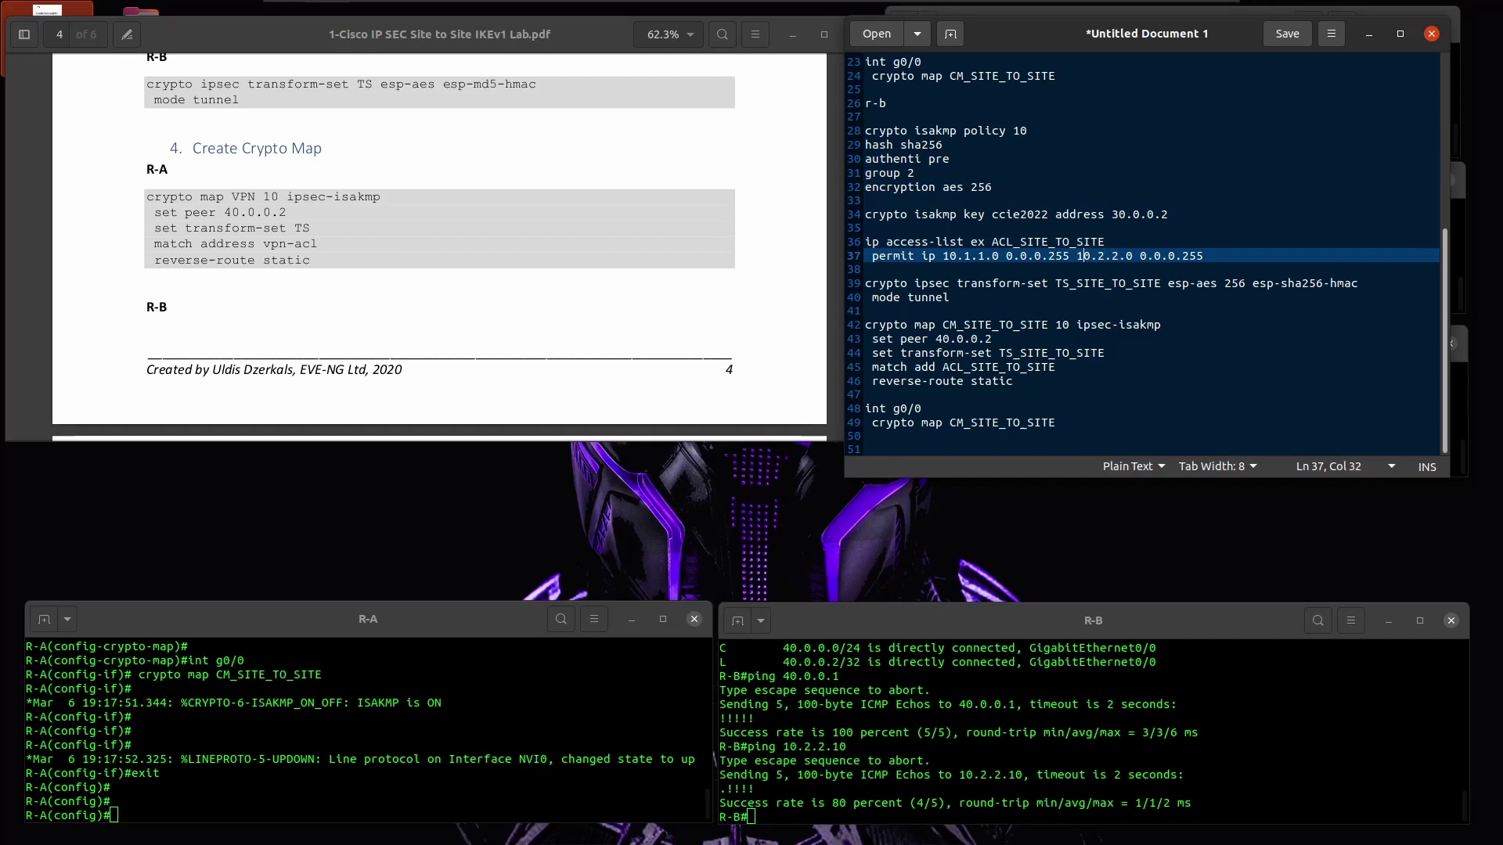
key(shift+End)
key(ctrl+c)
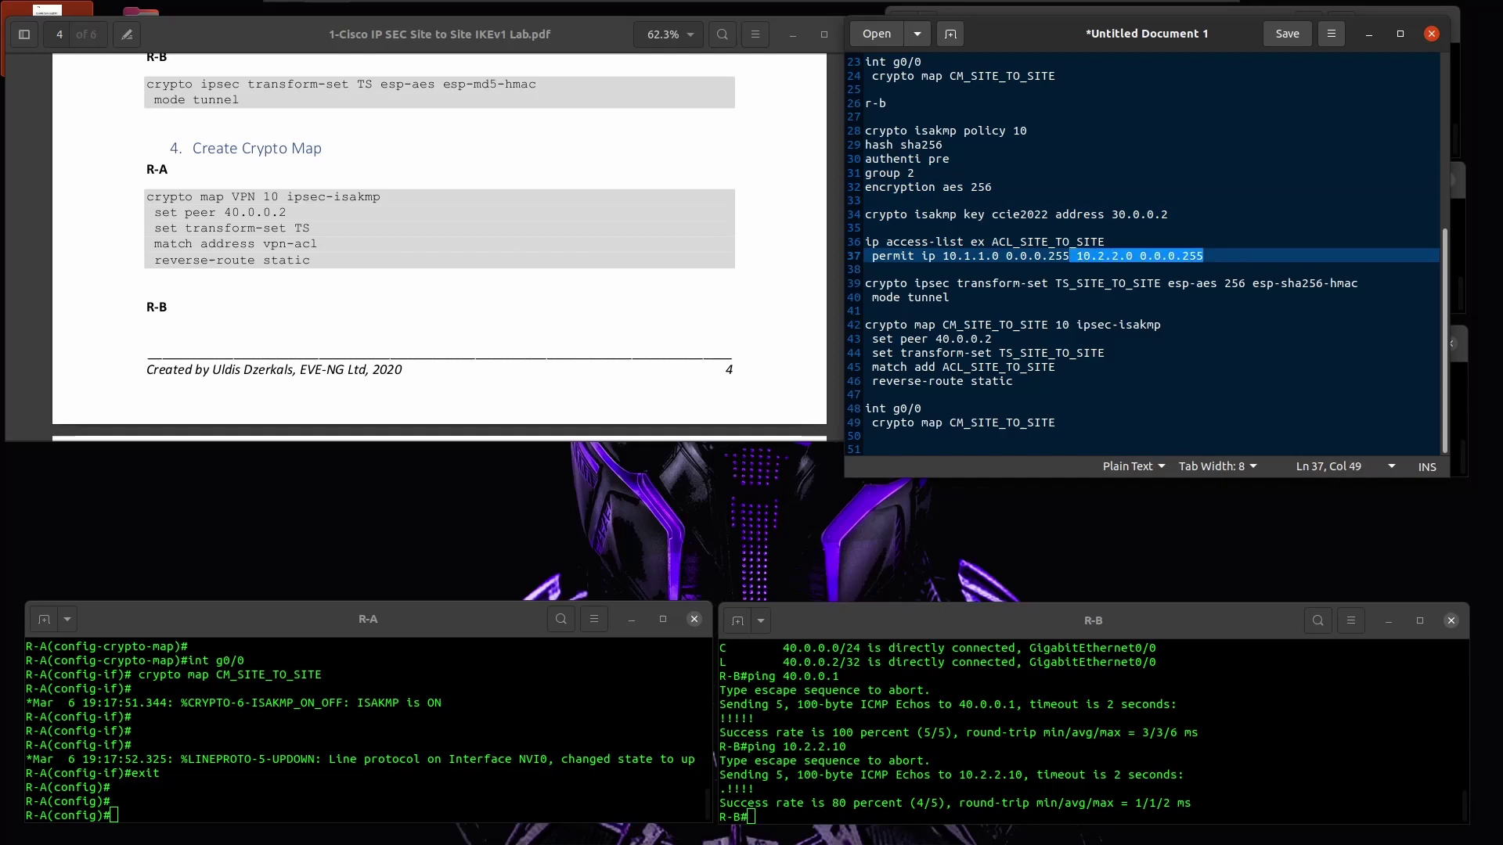
key(Delete)
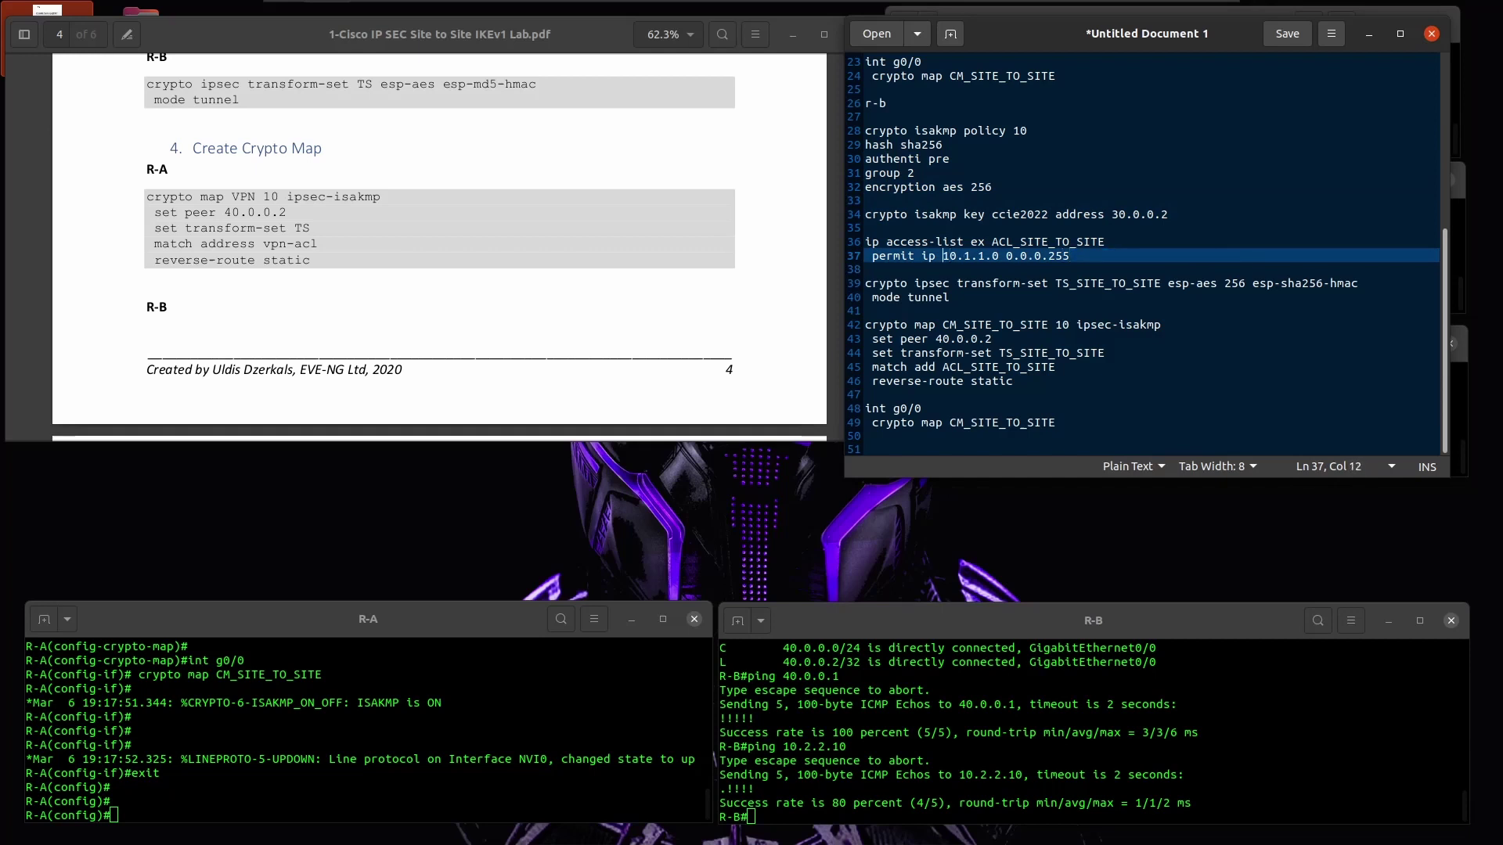
key(ctrl+v)
- Change the crypto map peer to 30.0.0.2 and select the r-b configuration
key(Down)
key(Down)
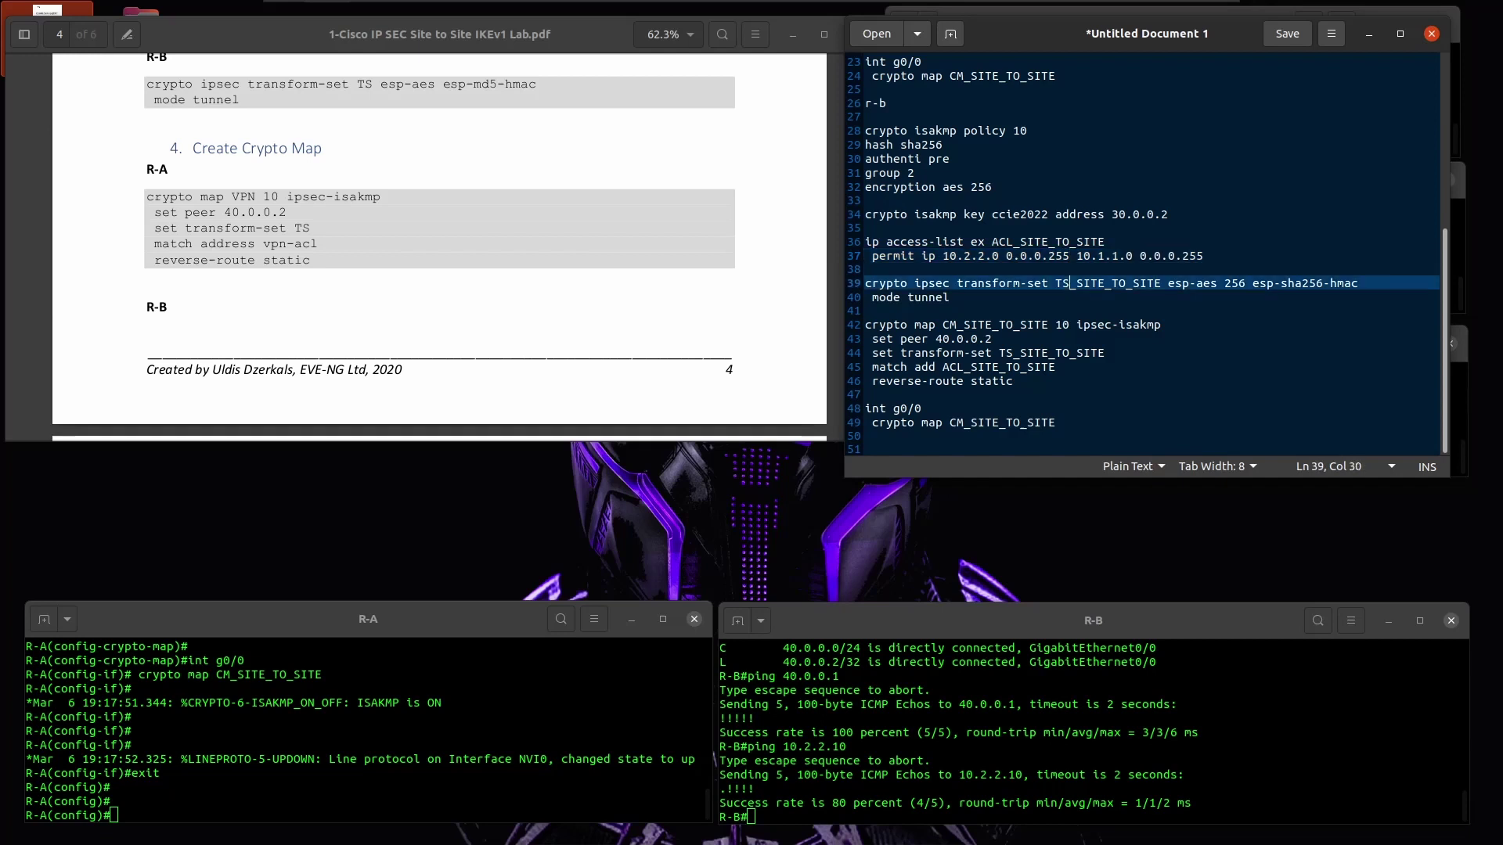
key(Down)
key(Down)
key(Down)
key(Down)
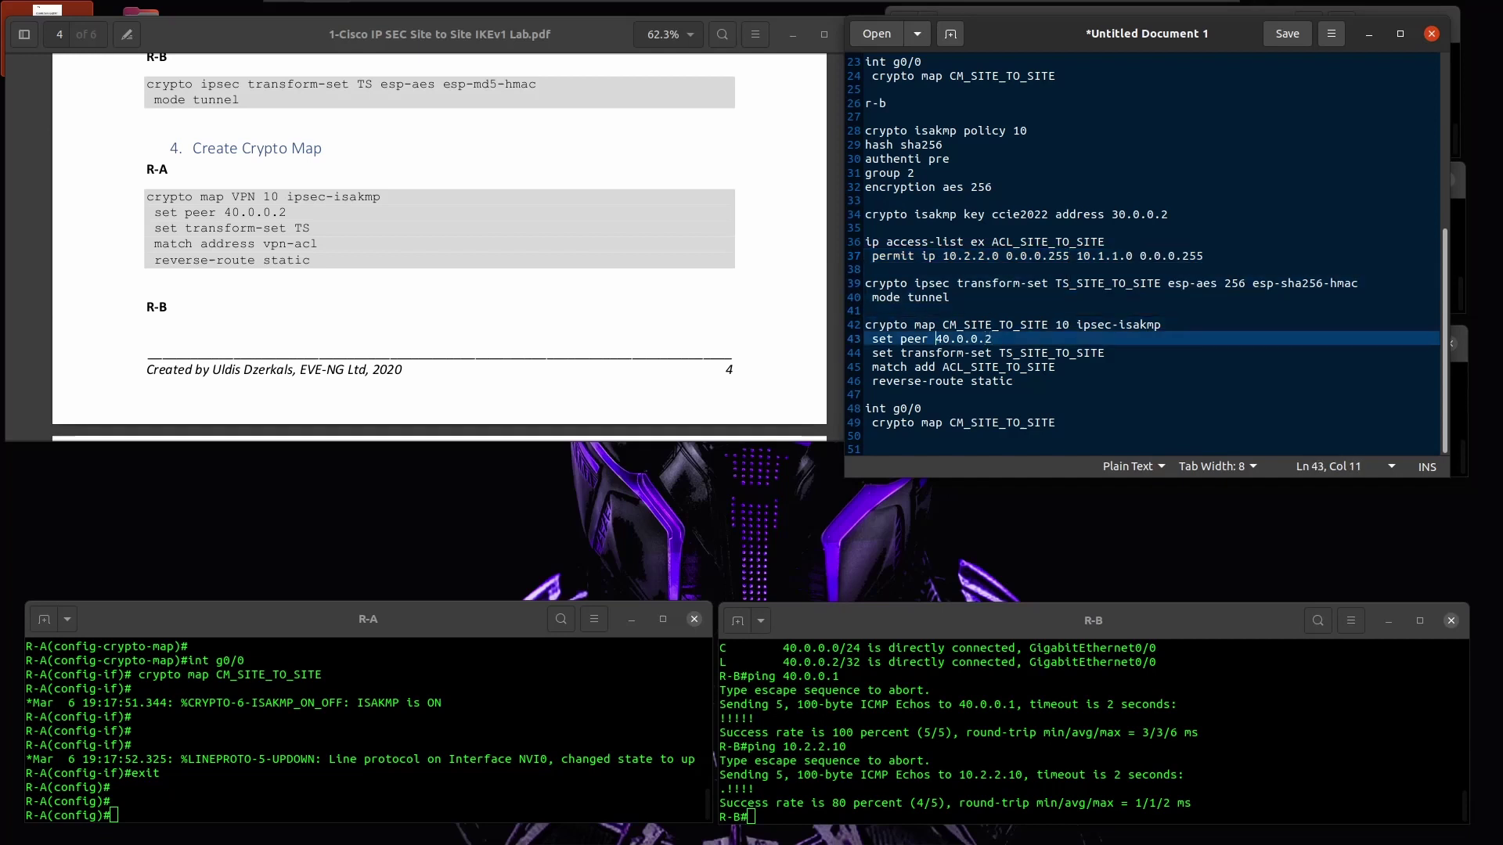
key(BackSpace)
text(3)
key(Down)
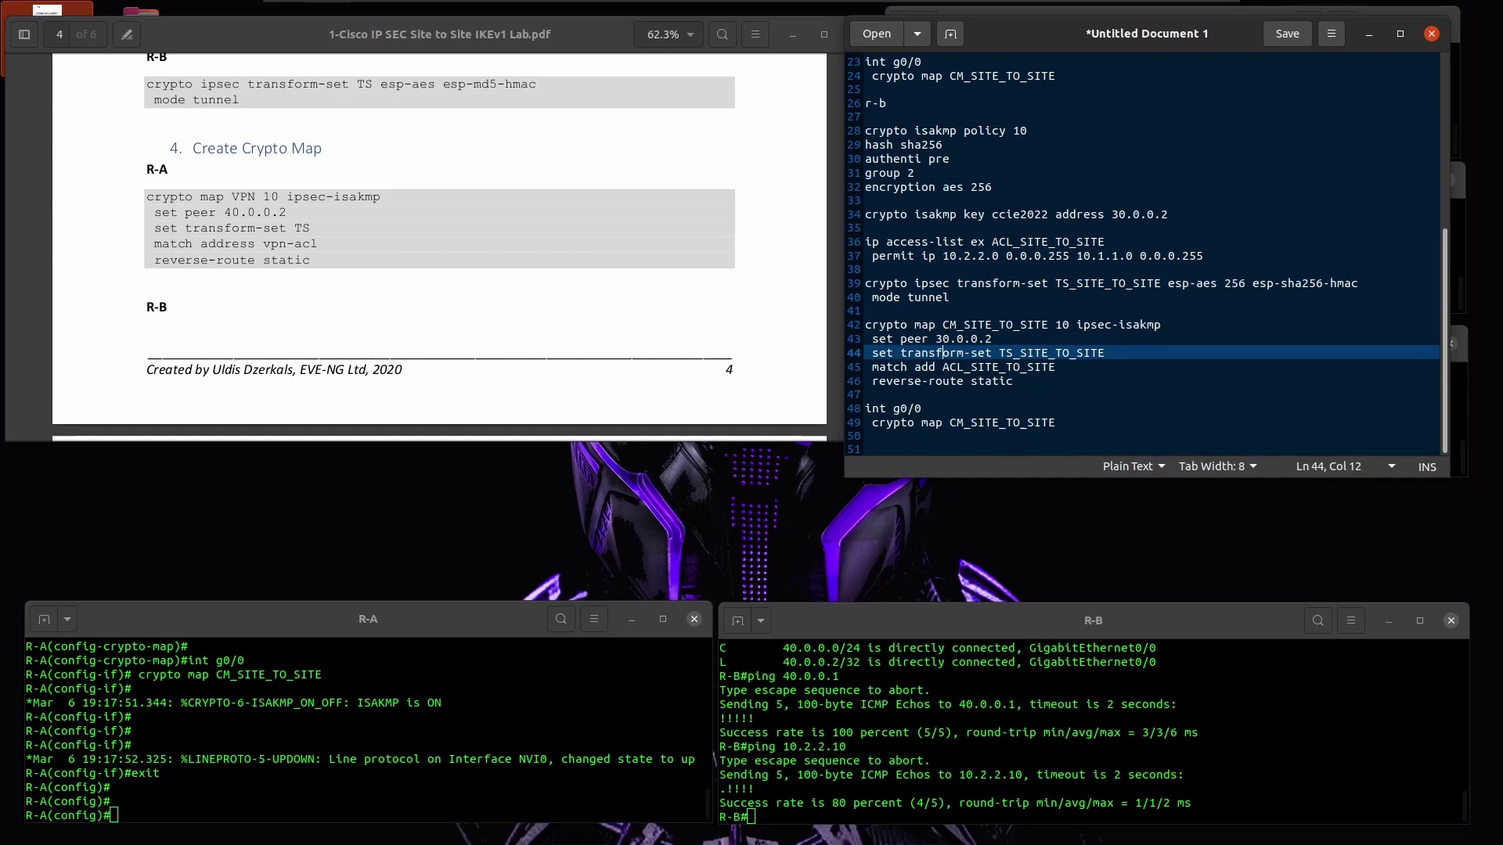
key(Down)
key(Down)
key(Down)
key(Down)
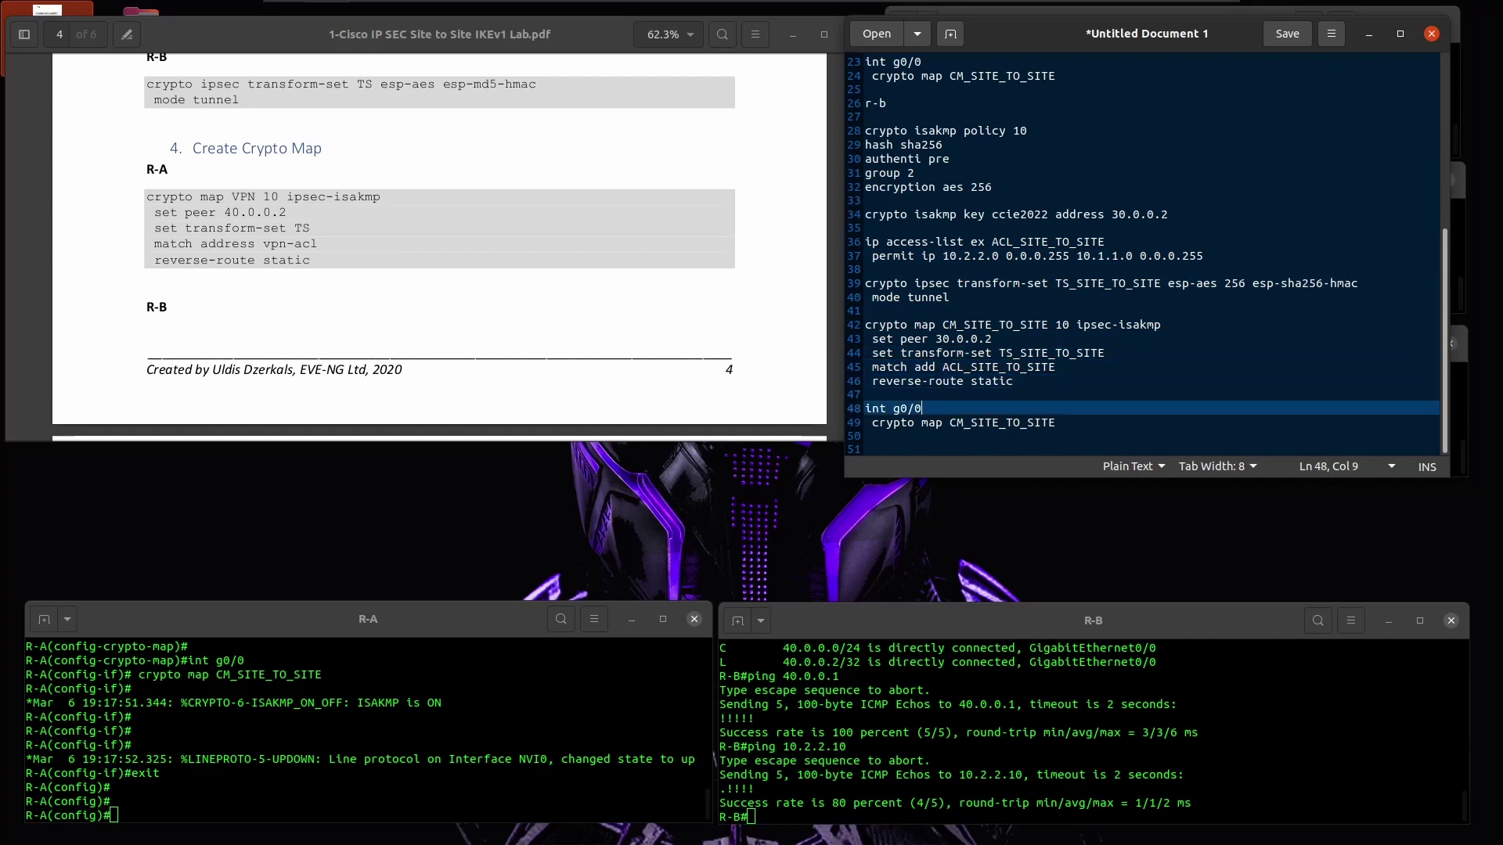
key(Down)
key(Down)
key(shift+Up)
key(shift+Up)
key(shift+Up)
key(shift+Up)
key(shift+Up)
key(shift+Up)
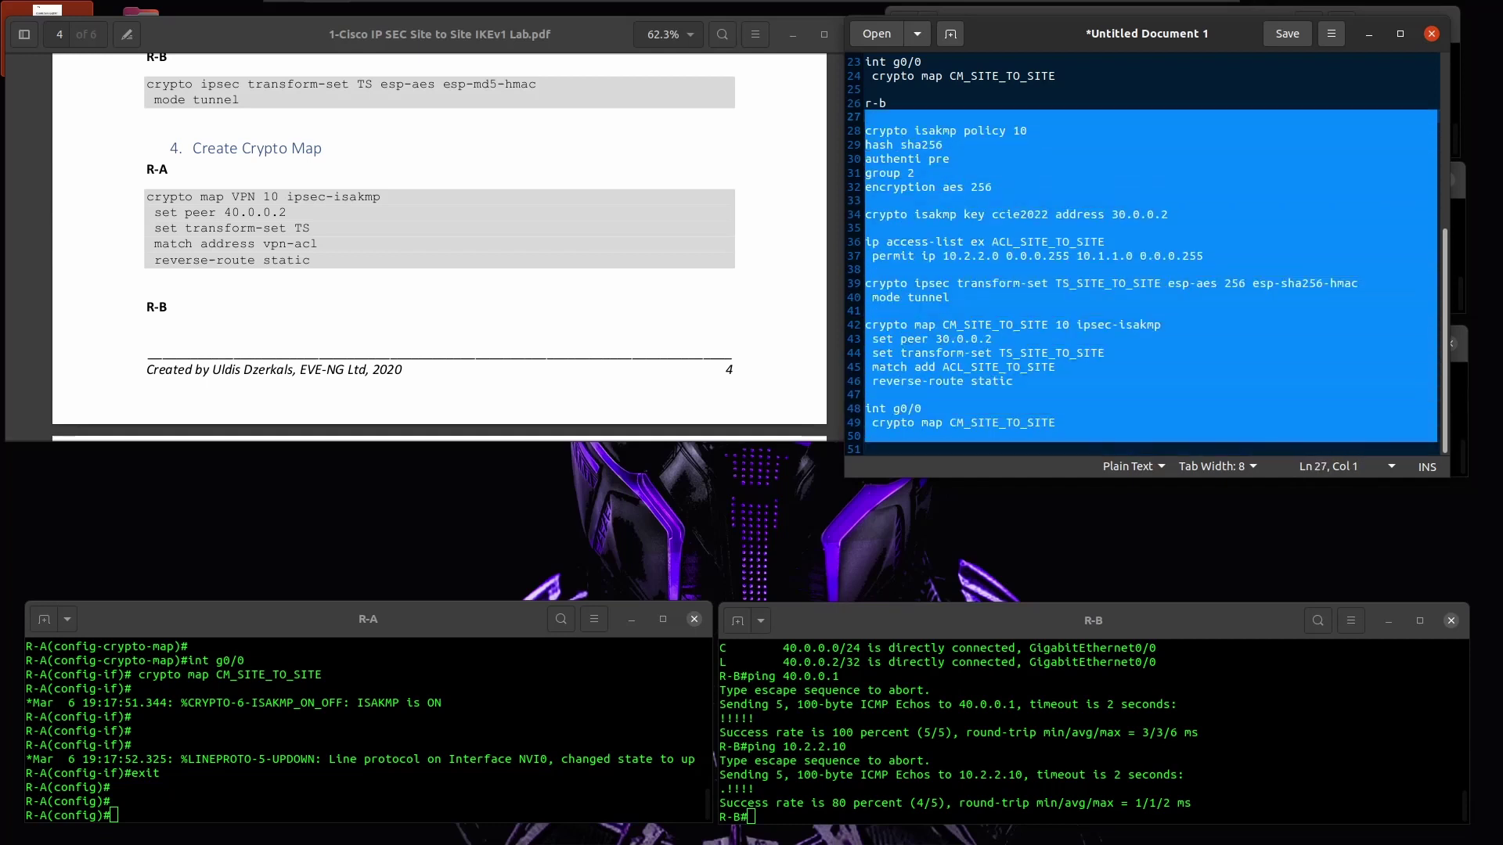
- Set R-B's console line to logging synchronous and exec-timeout 0 0
click(870, 730)
text(conf t)
key(Return)
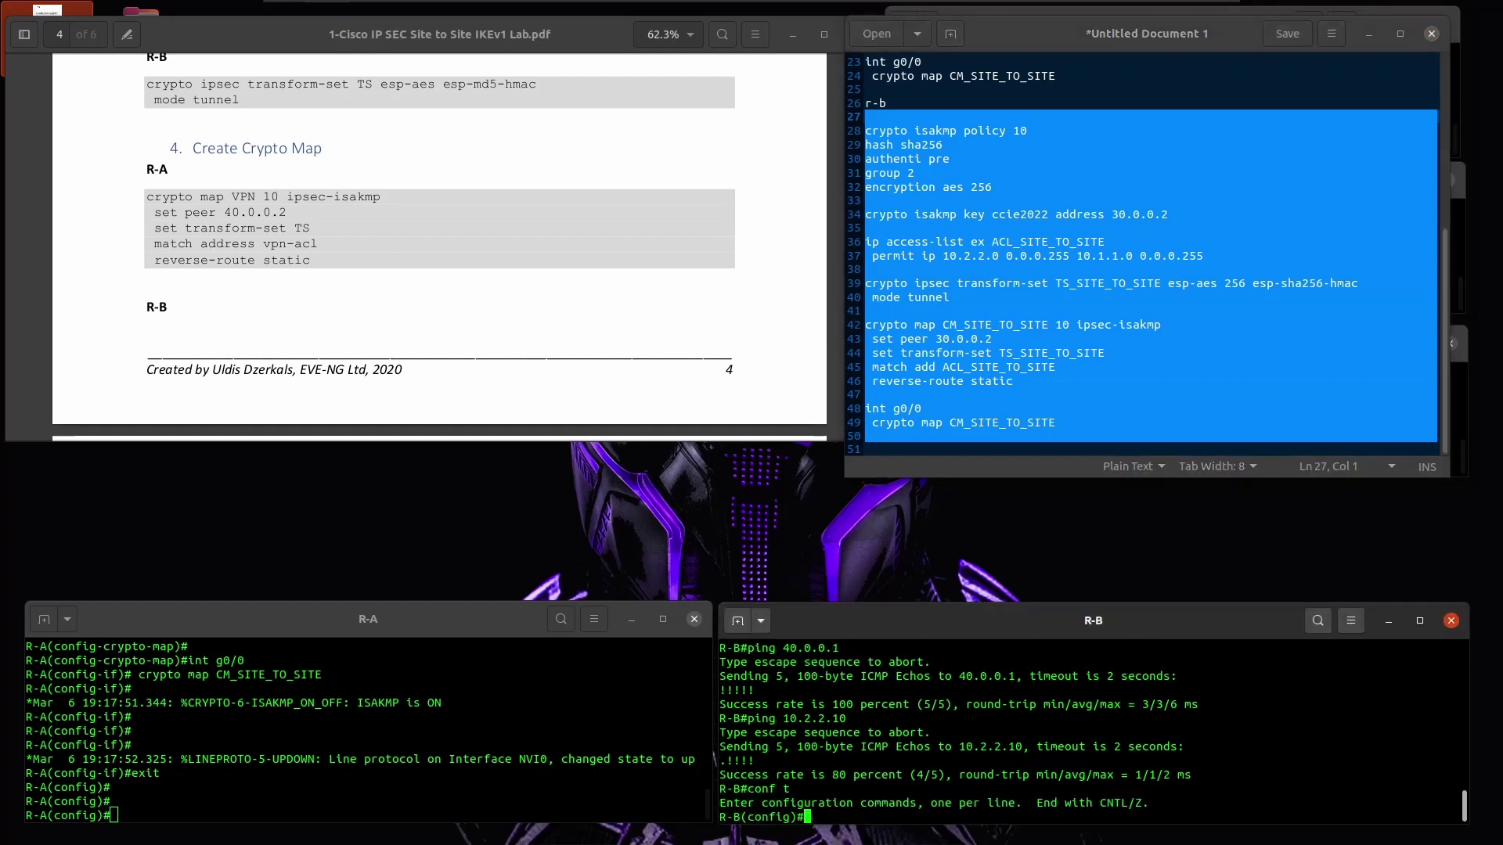
text(line con 0)
key(Return)
text(log)
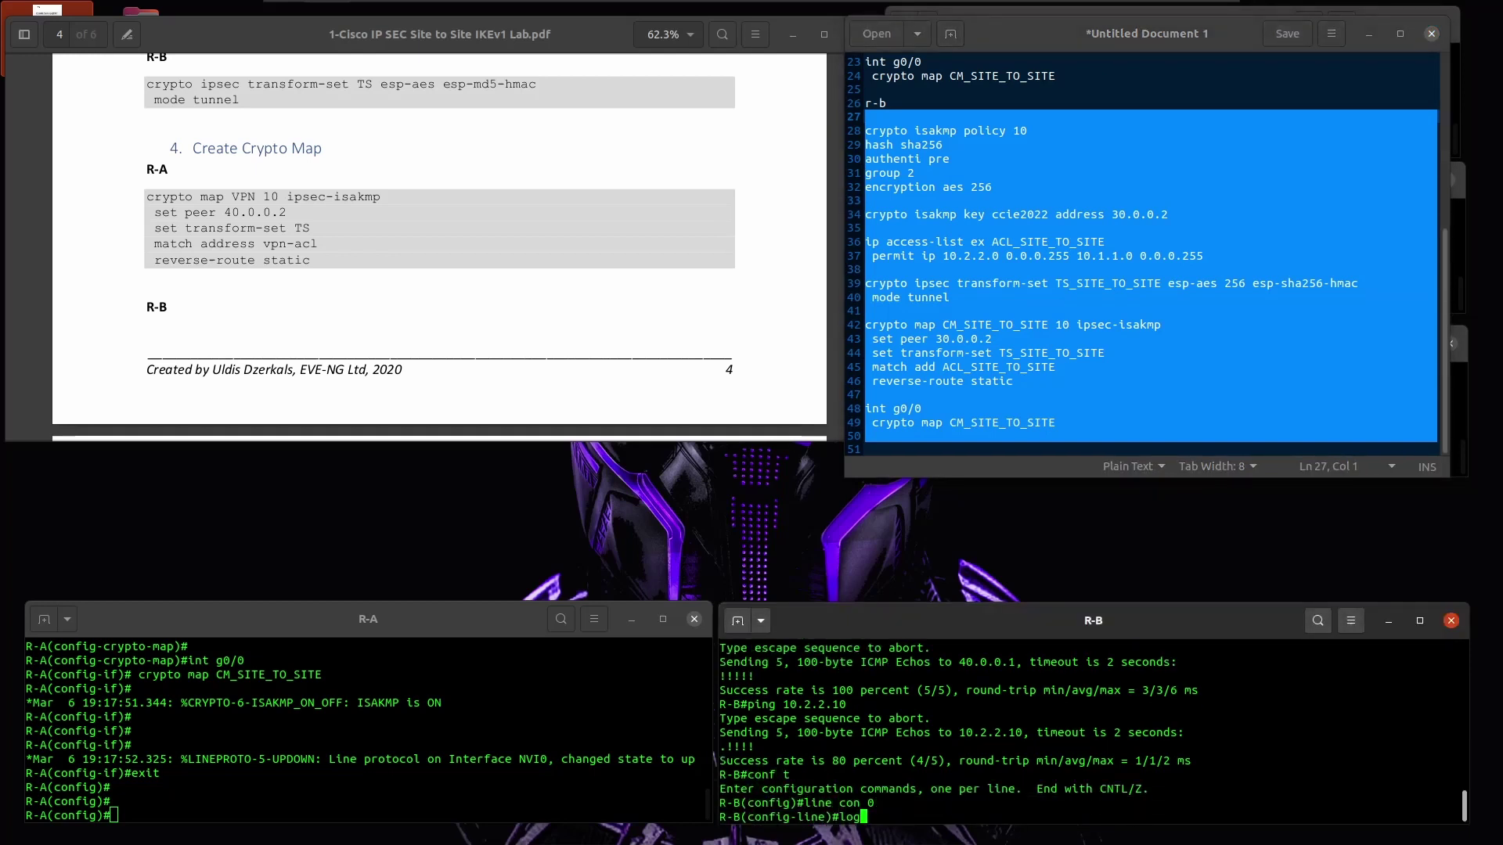
text(g s)
key(Return)
text(exec-)
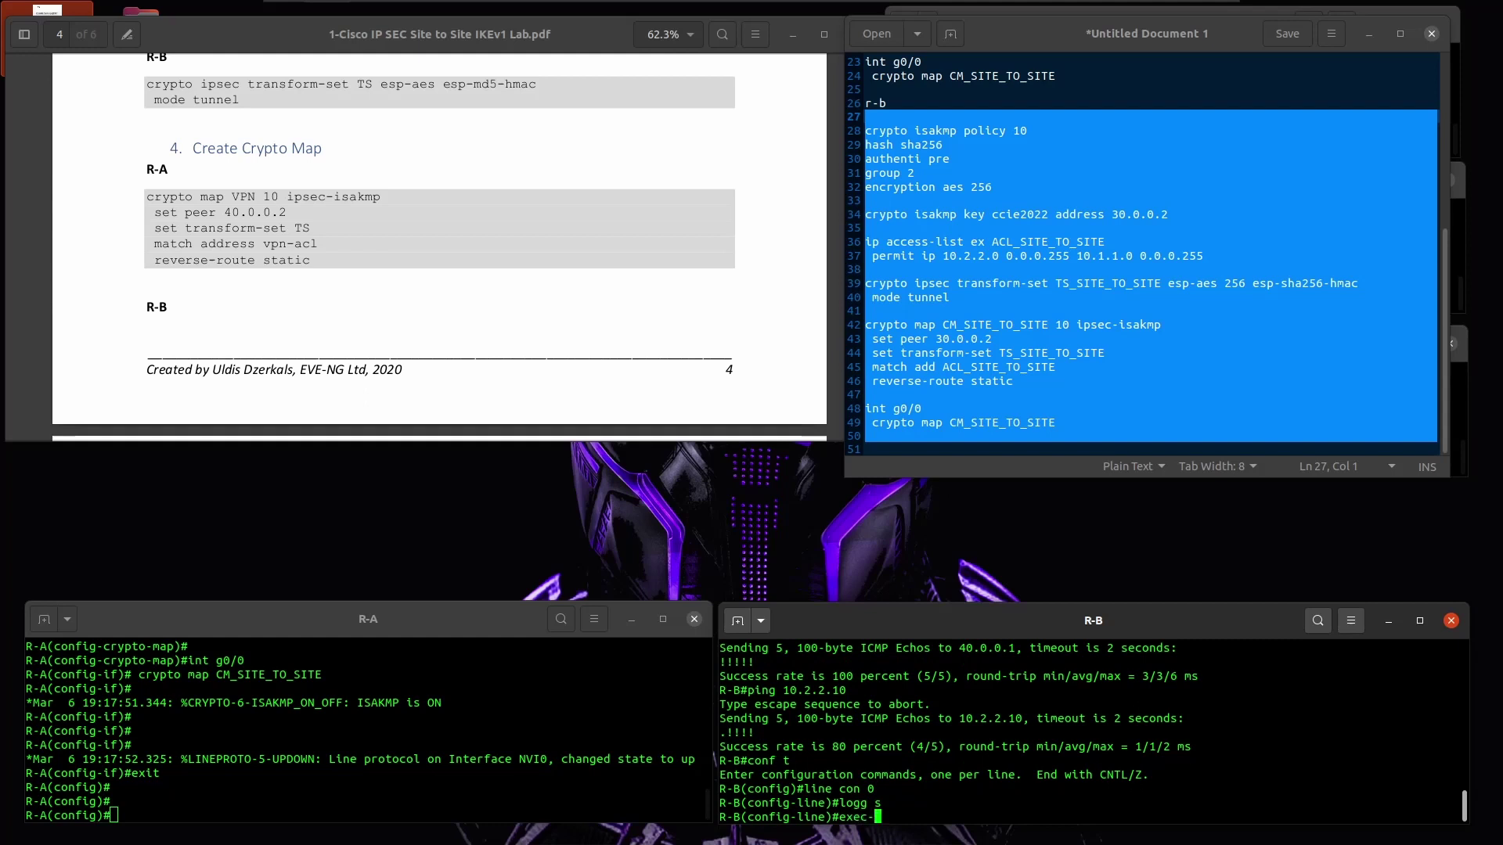
text(t 0 0)
key(Return)
key(Return)
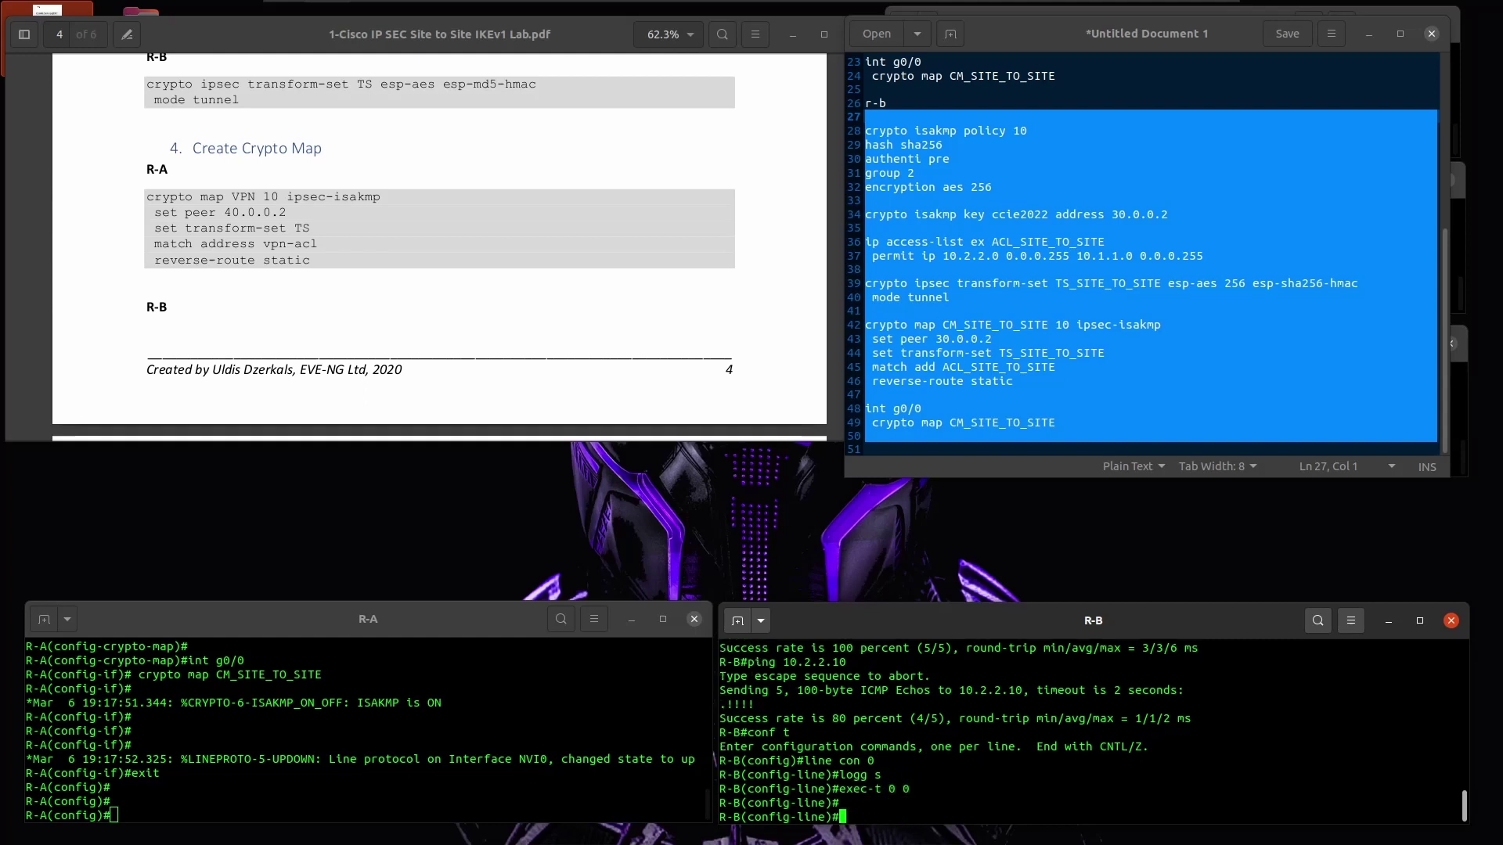
text(exi)
key(Return)
- Apply the r-b IPsec configuration on R-B and show its empty ISAKMP SA table
key(ctrl+shift+v)
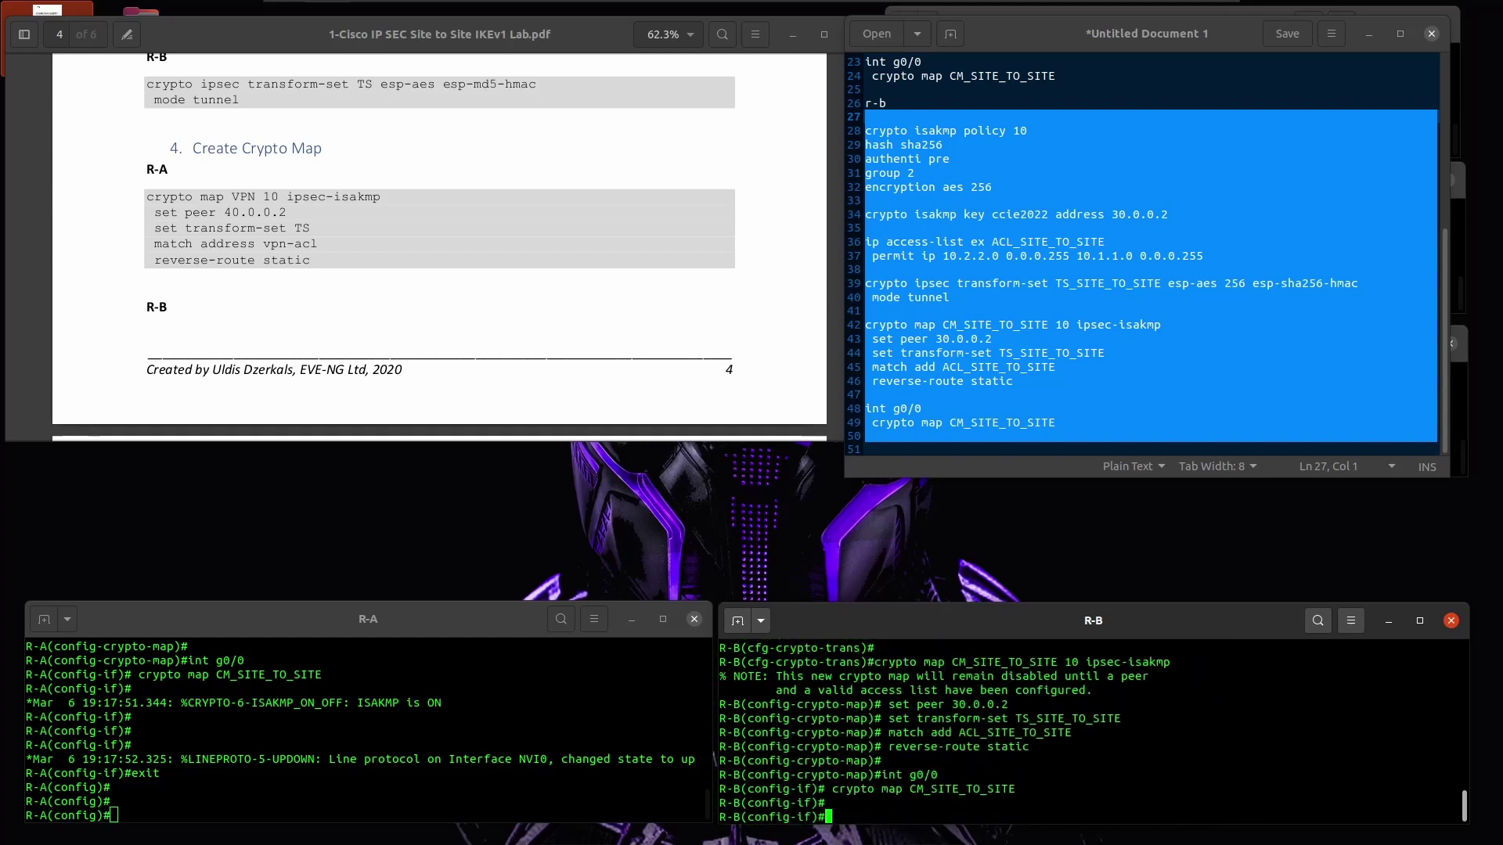
key(Return)
key(Return)
key(Return)
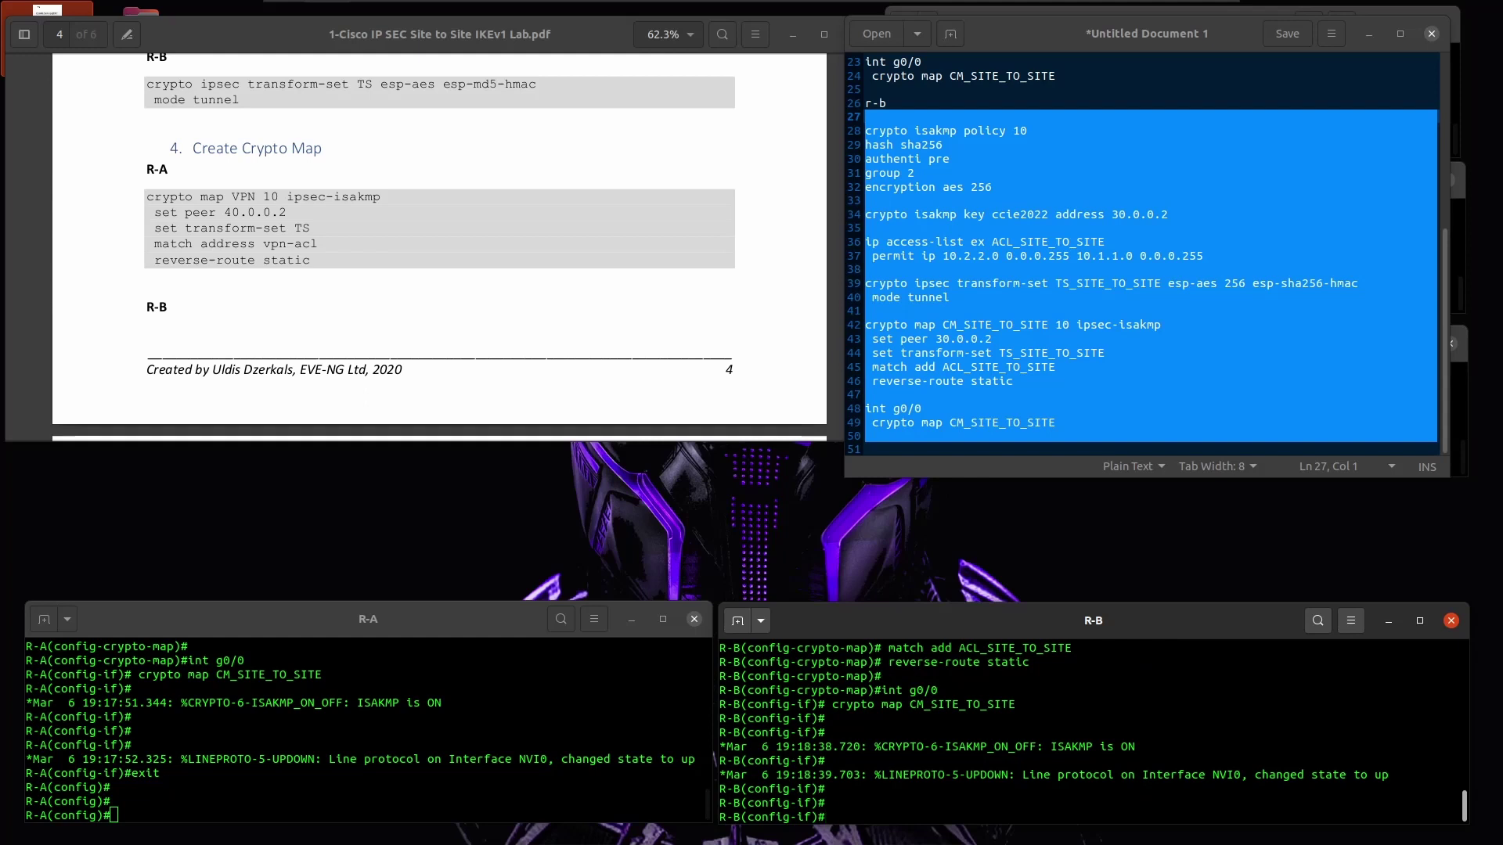
text(do sh crypto )
text(isakmp sa)
key(Return)
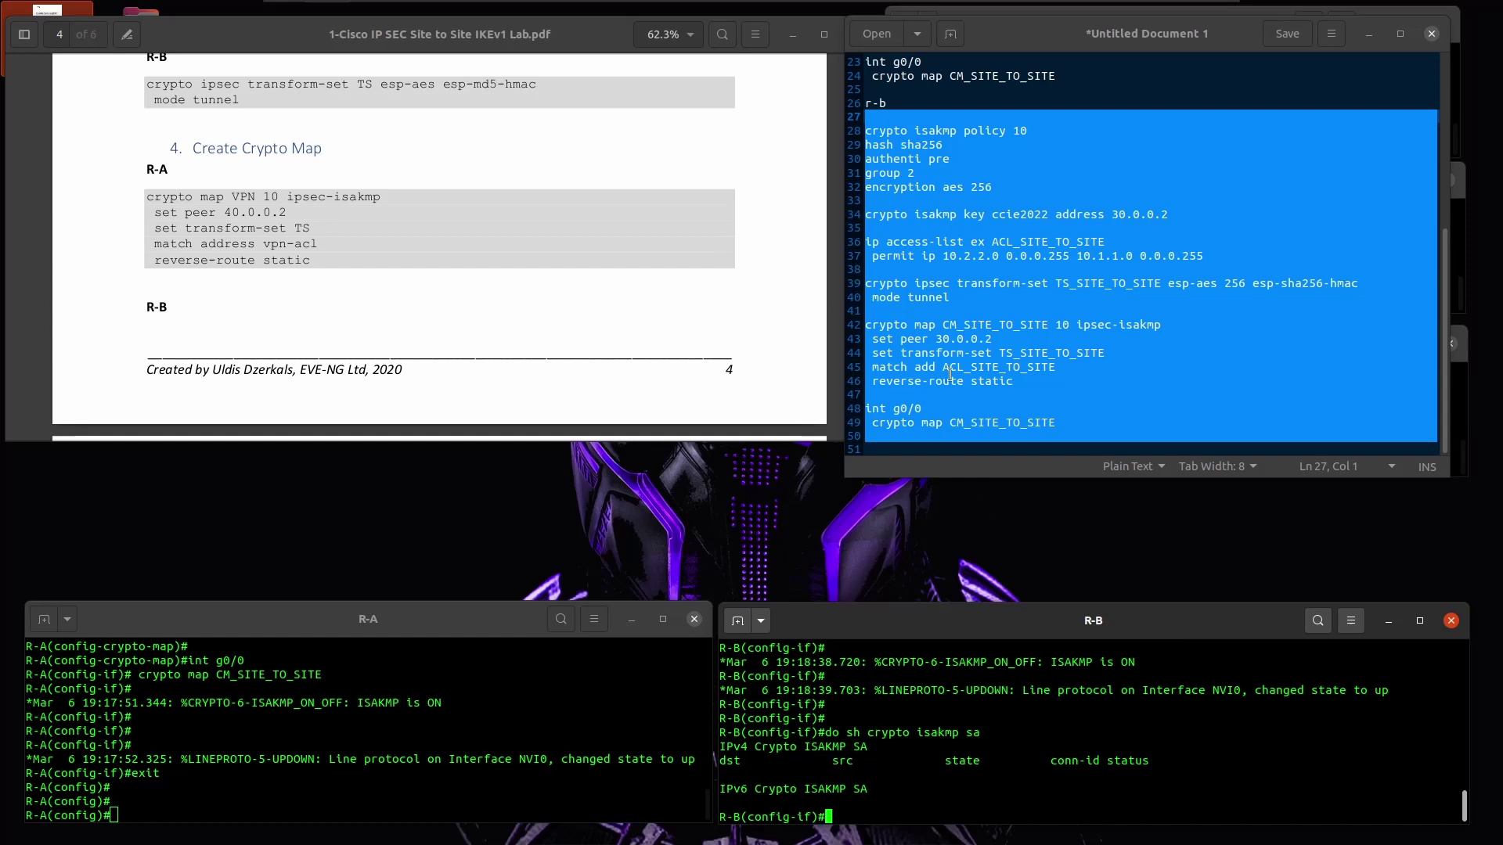
- Ping 10.2.2.10 from Host-A, getting four replies after one timeout
click(999, 254)
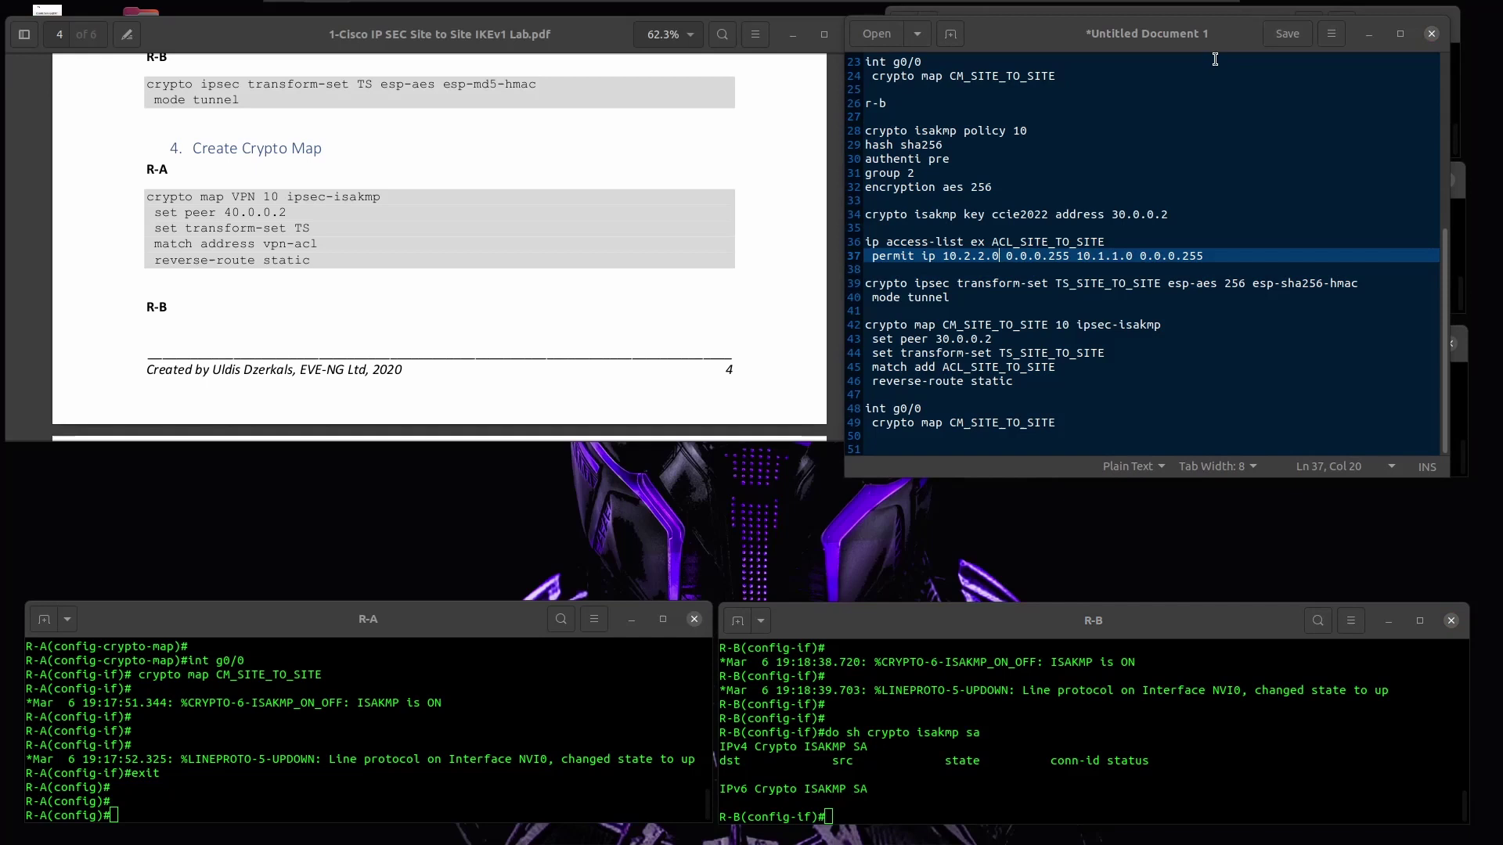
drag(1215, 36, 1023, 58)
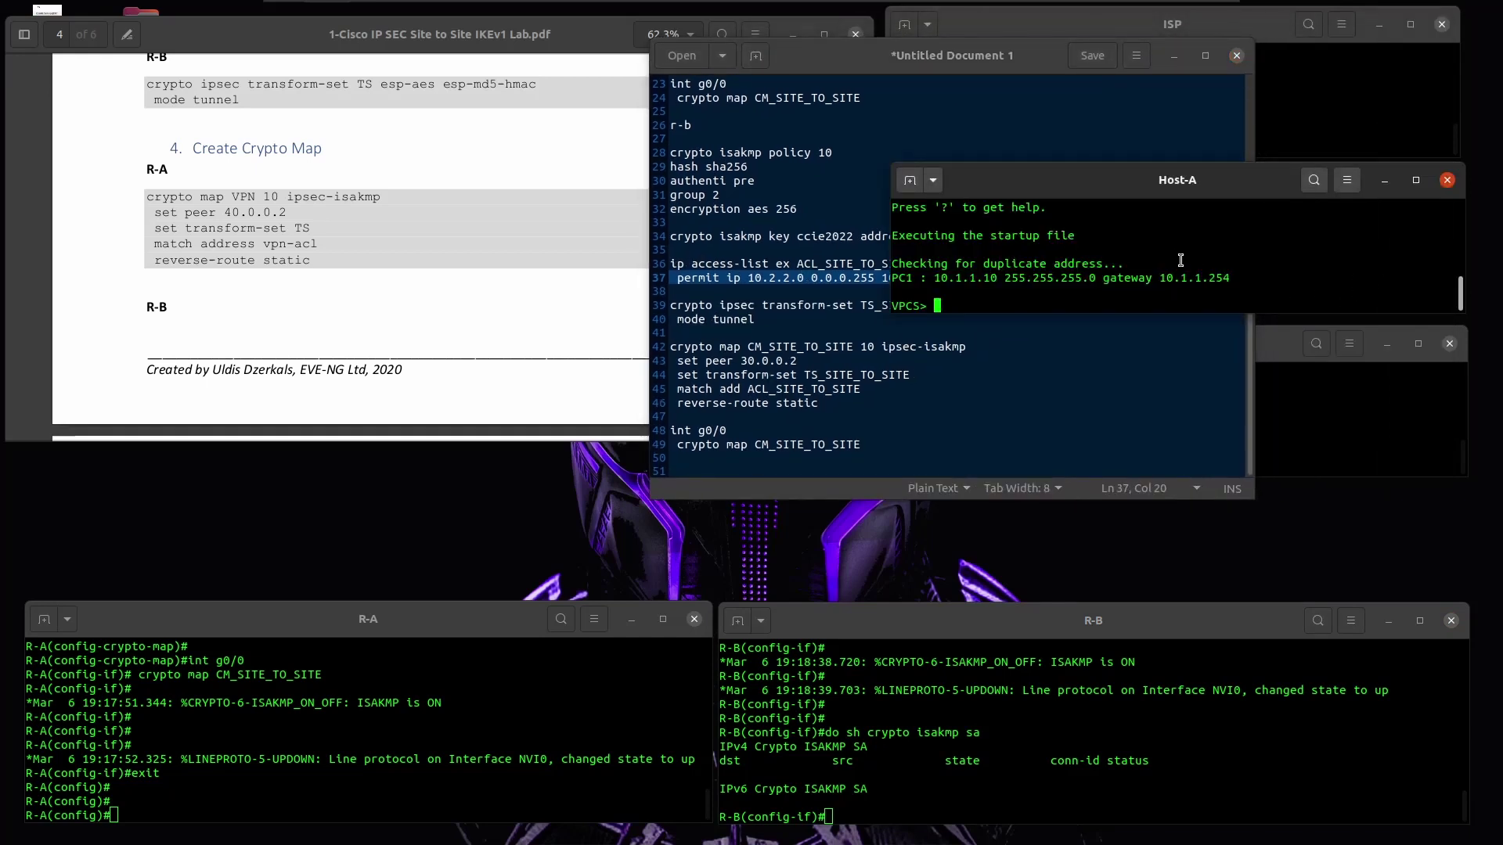
text(ping 10.1.)
text(1)
key(BackSpace)
key(BackSpace)
key(BackSpace)
text(2.2.1)
text(0)
key(Return)
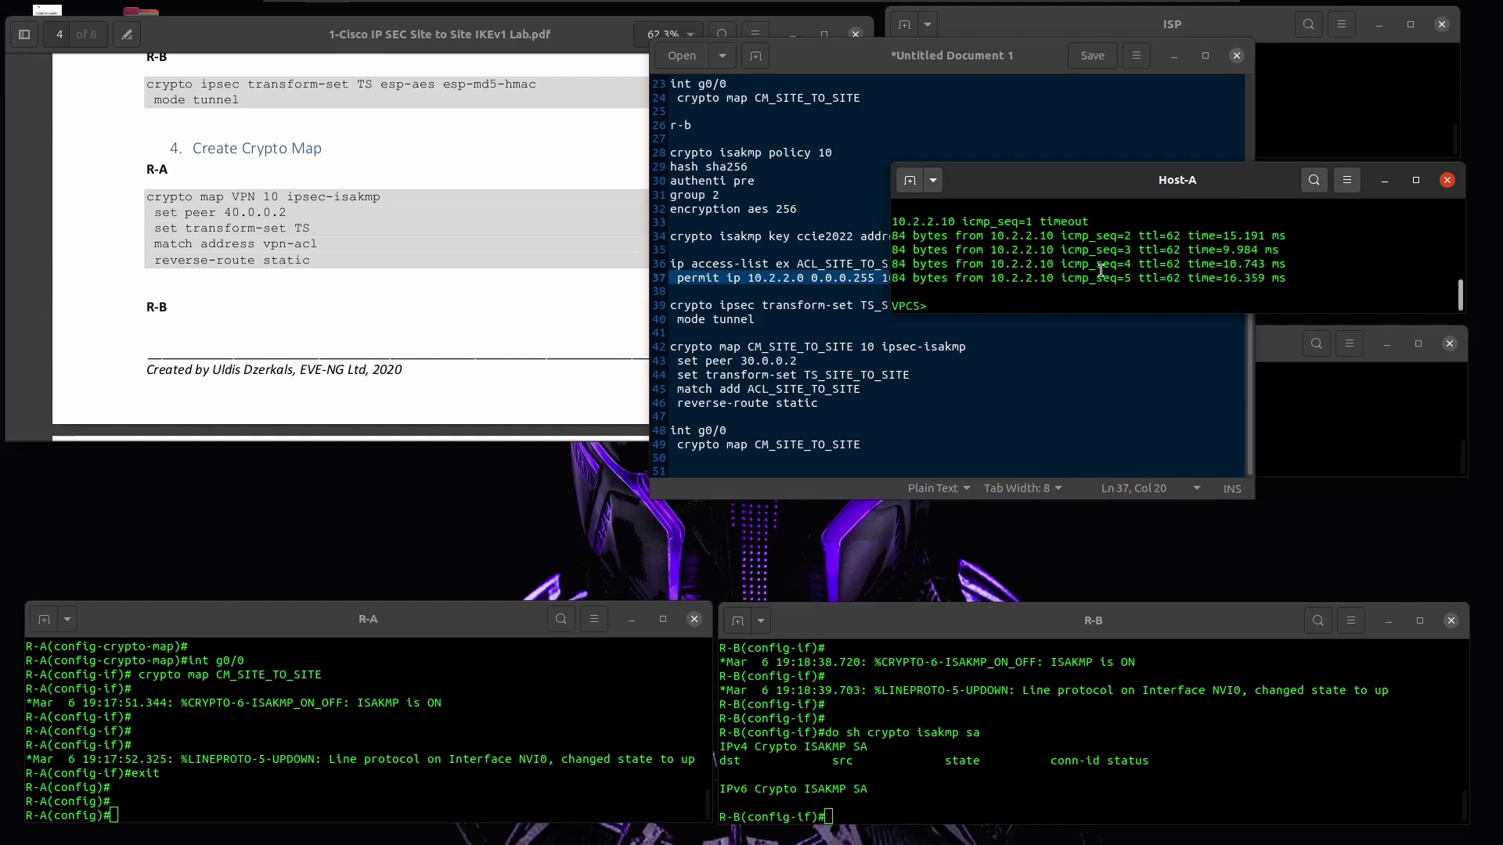
- Rerun 'do sh crypto isakmp sa' on R-B and R-A, both showing ACTIVE QM_IDLE SAs
click(231, 788)
click(946, 795)
key(Up)
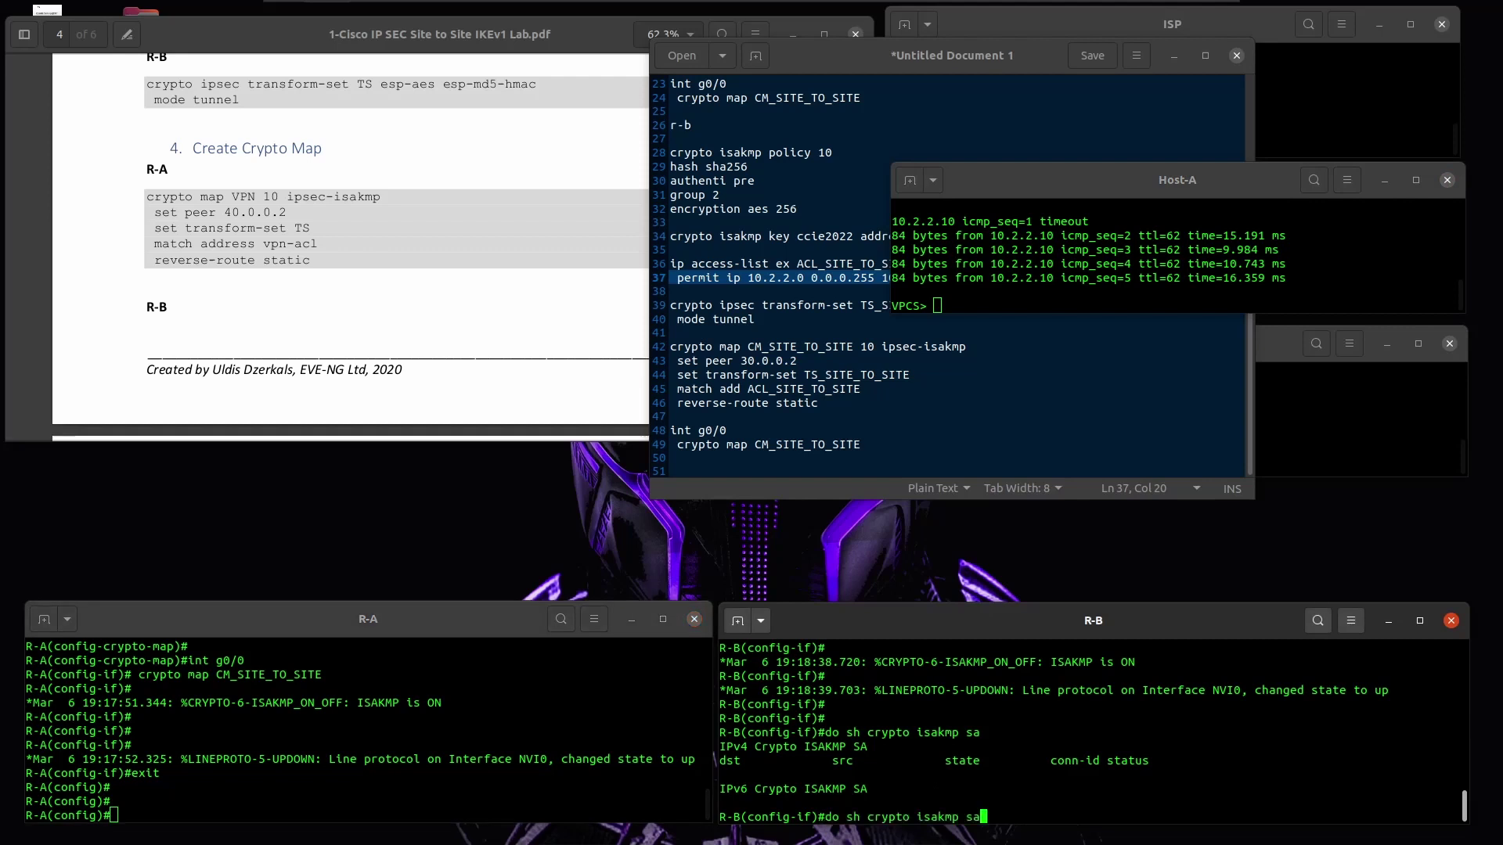
key(Return)
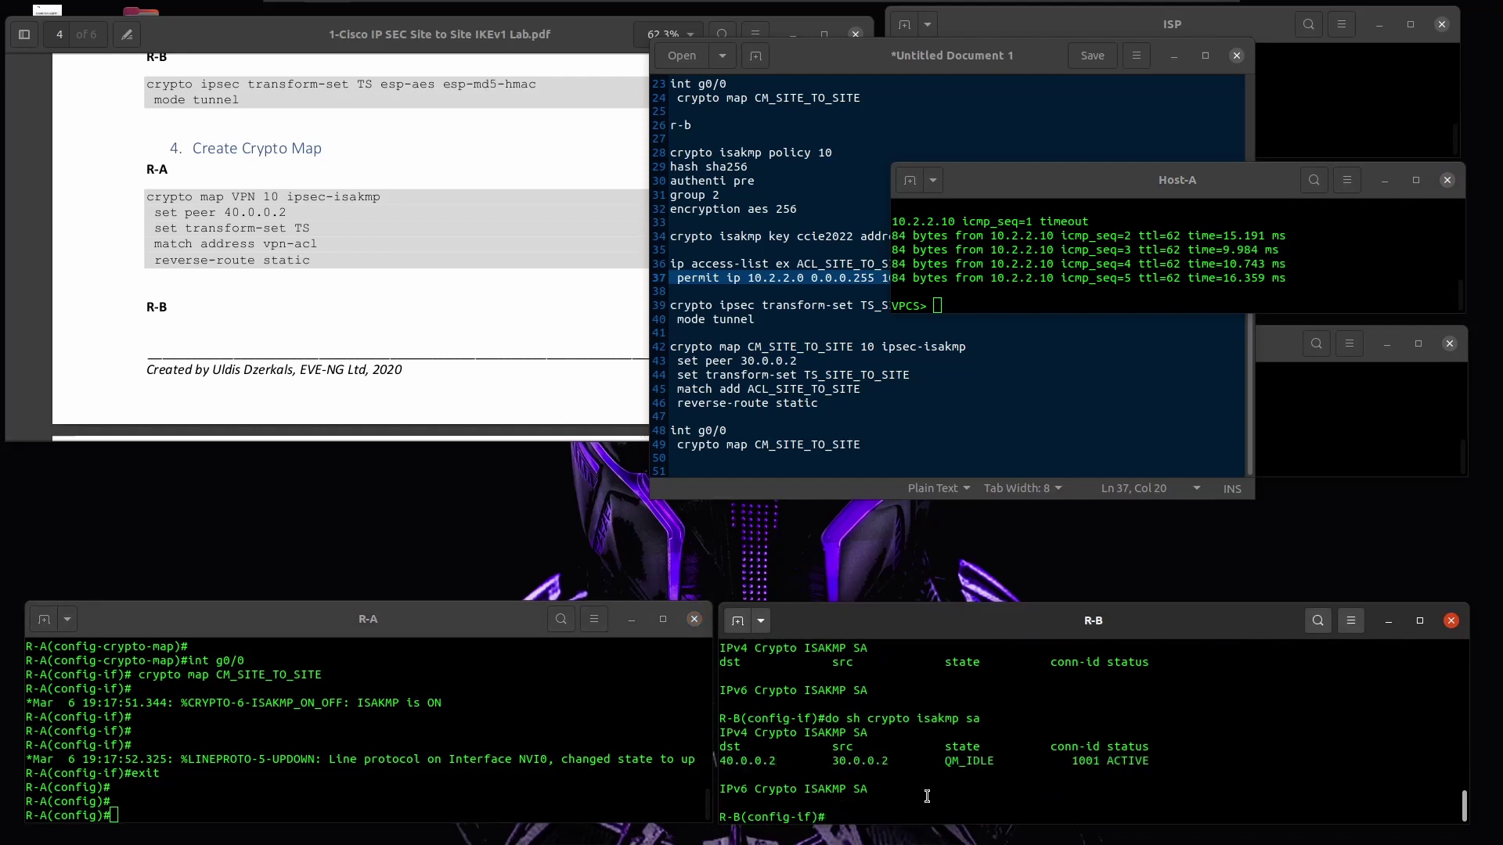
click(619, 776)
text(do sh cr)
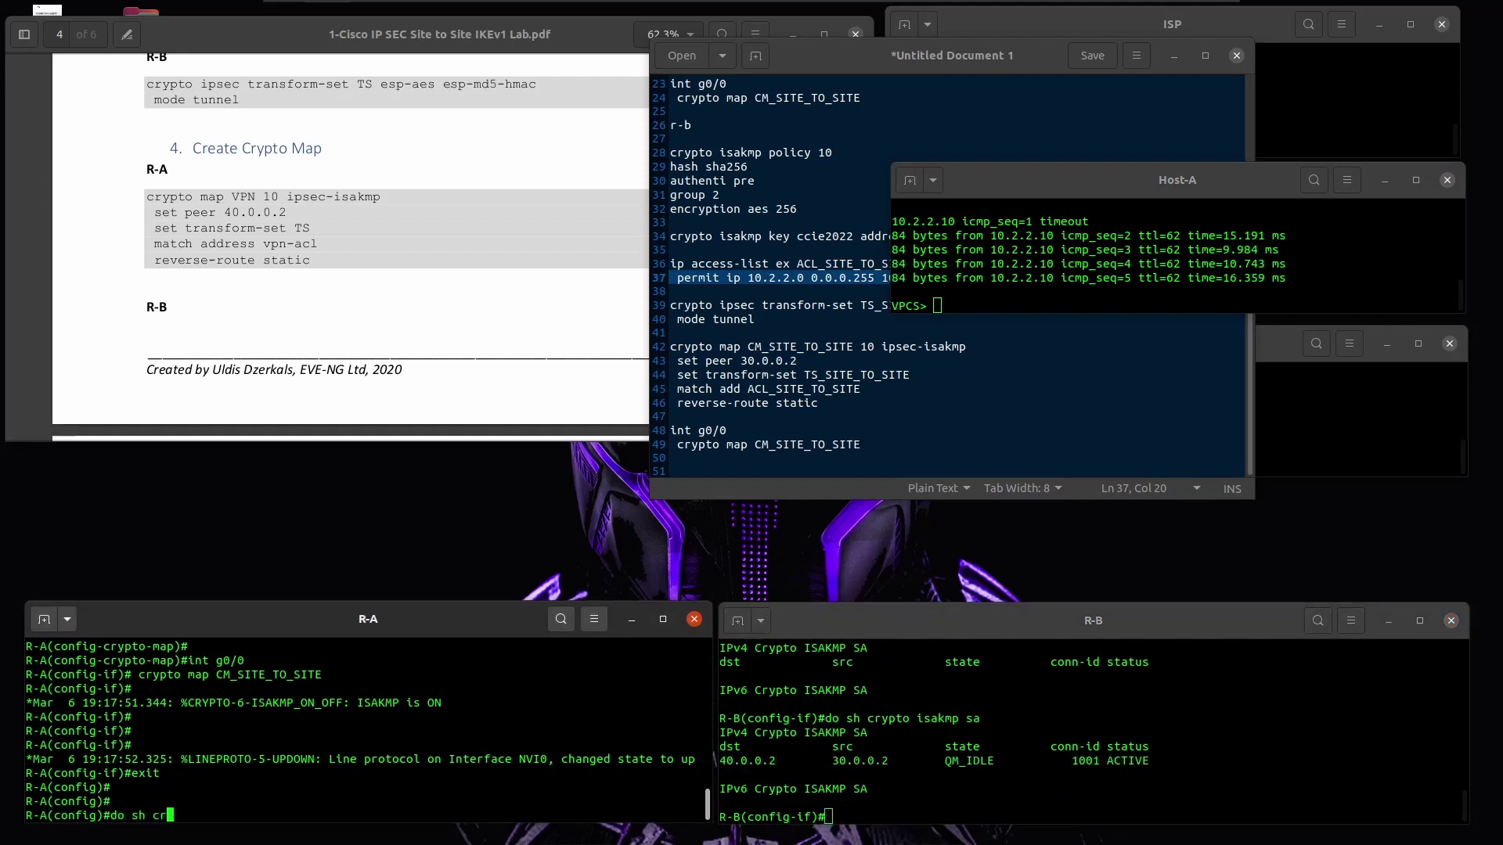
text(ypto isakm sa)
key(Return)
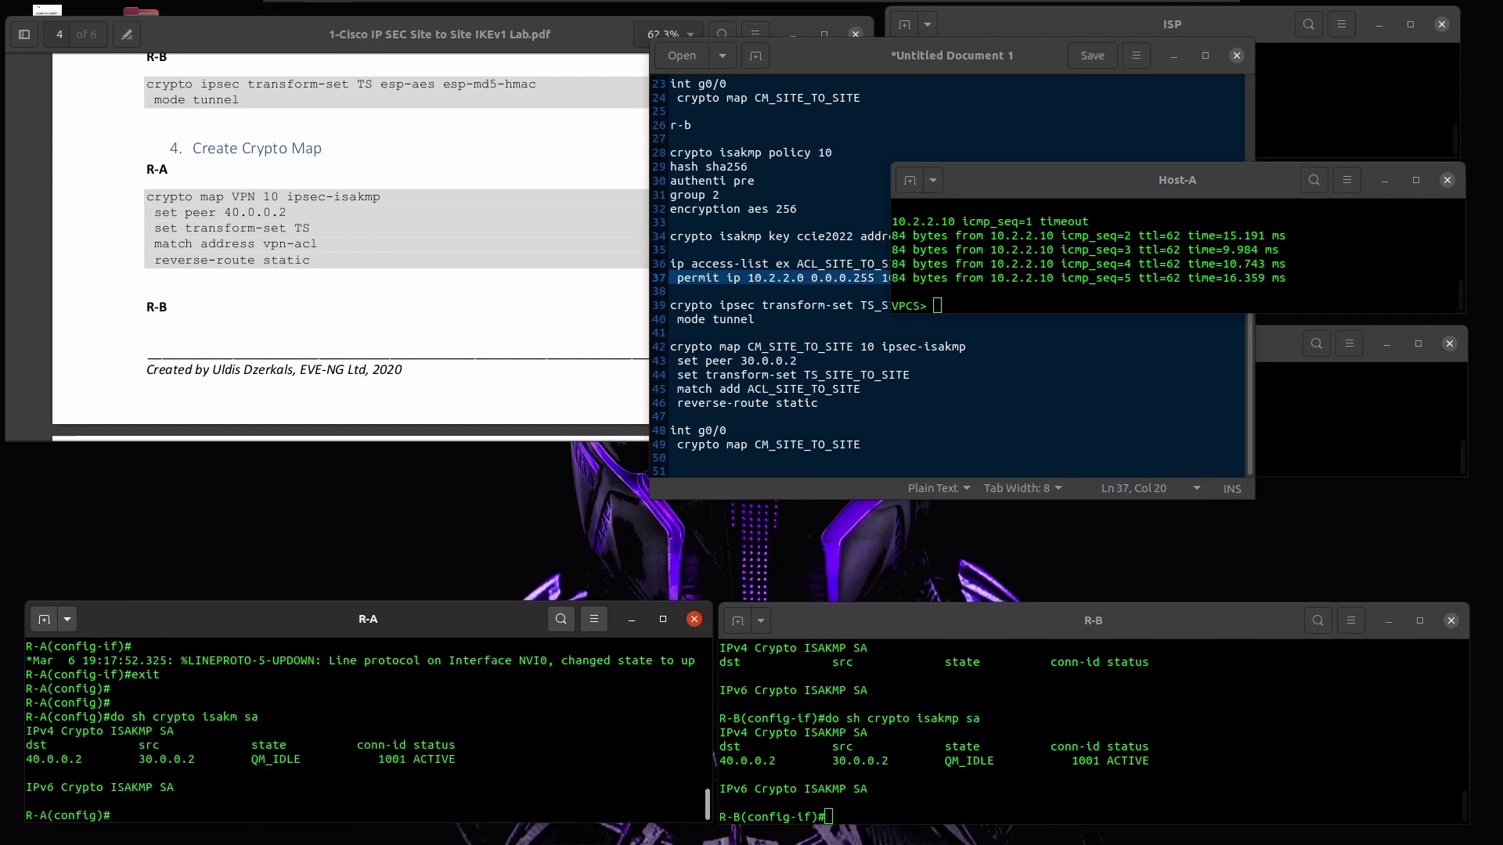
text(do sh ipce)
key(BackSpace)
key(BackSpace)
key(BackSpace)
key(BackSpace)
text(cry)
text(pto )
text(ipsec sa)
- Show R-A's IPsec SAs in a taller window, highlighting the CM_SITE_TO_SITE tag and 4-packet counters
key(Return)
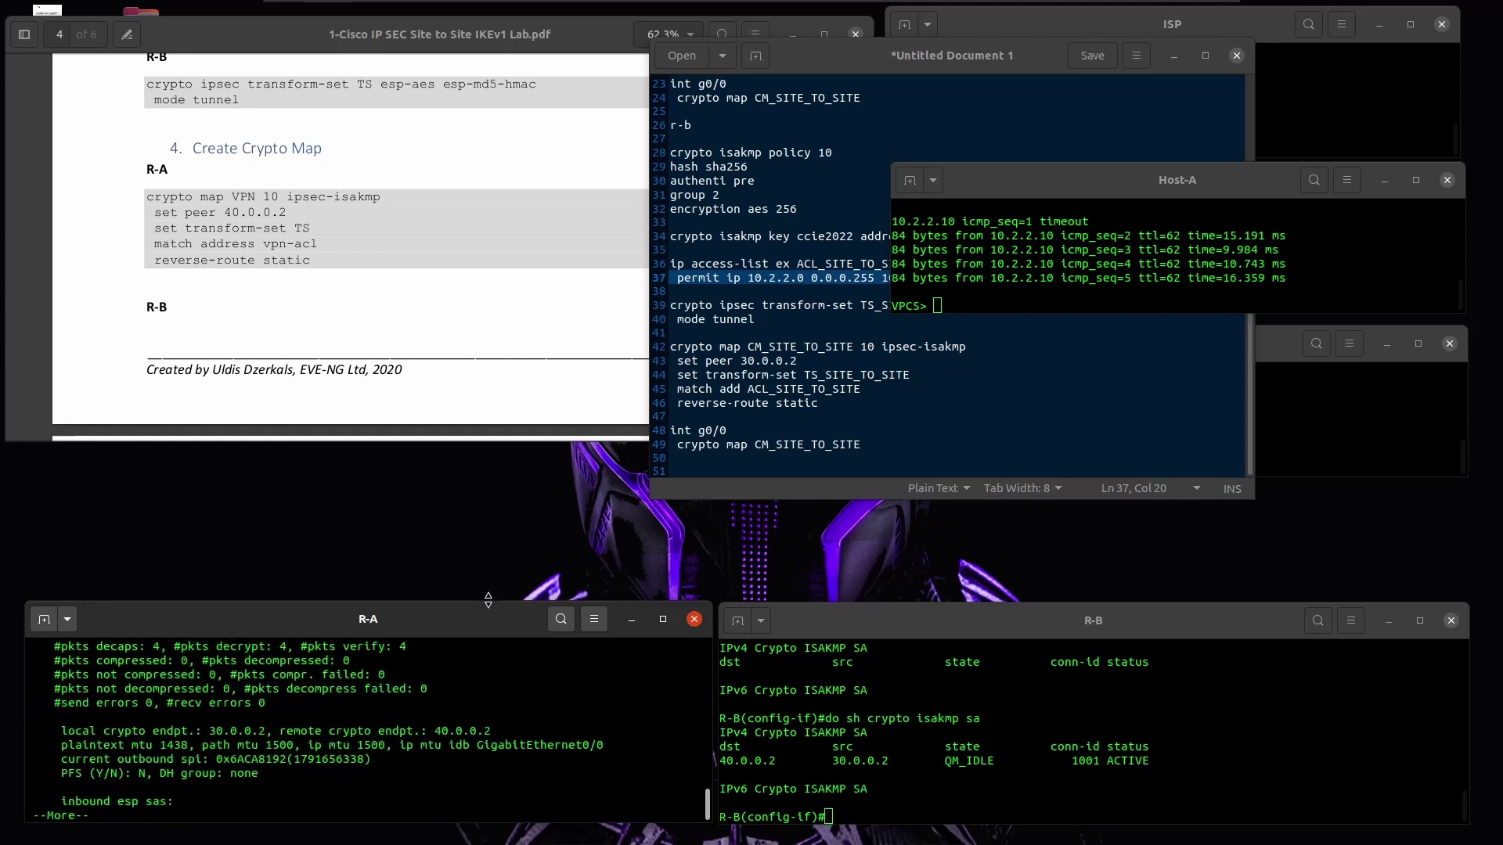
drag(482, 602, 470, 194)
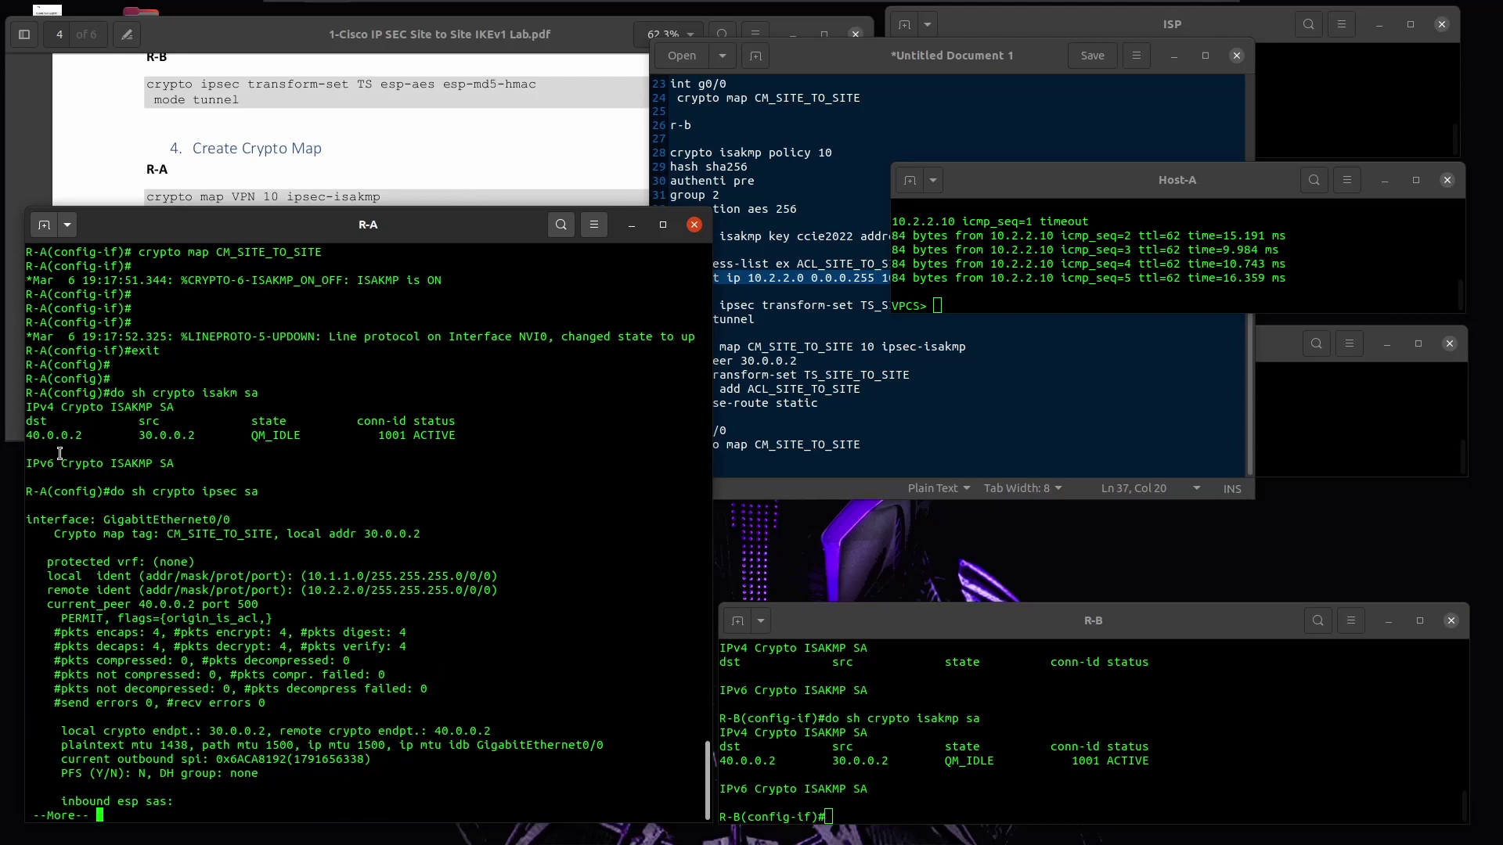
drag(132, 533, 322, 534)
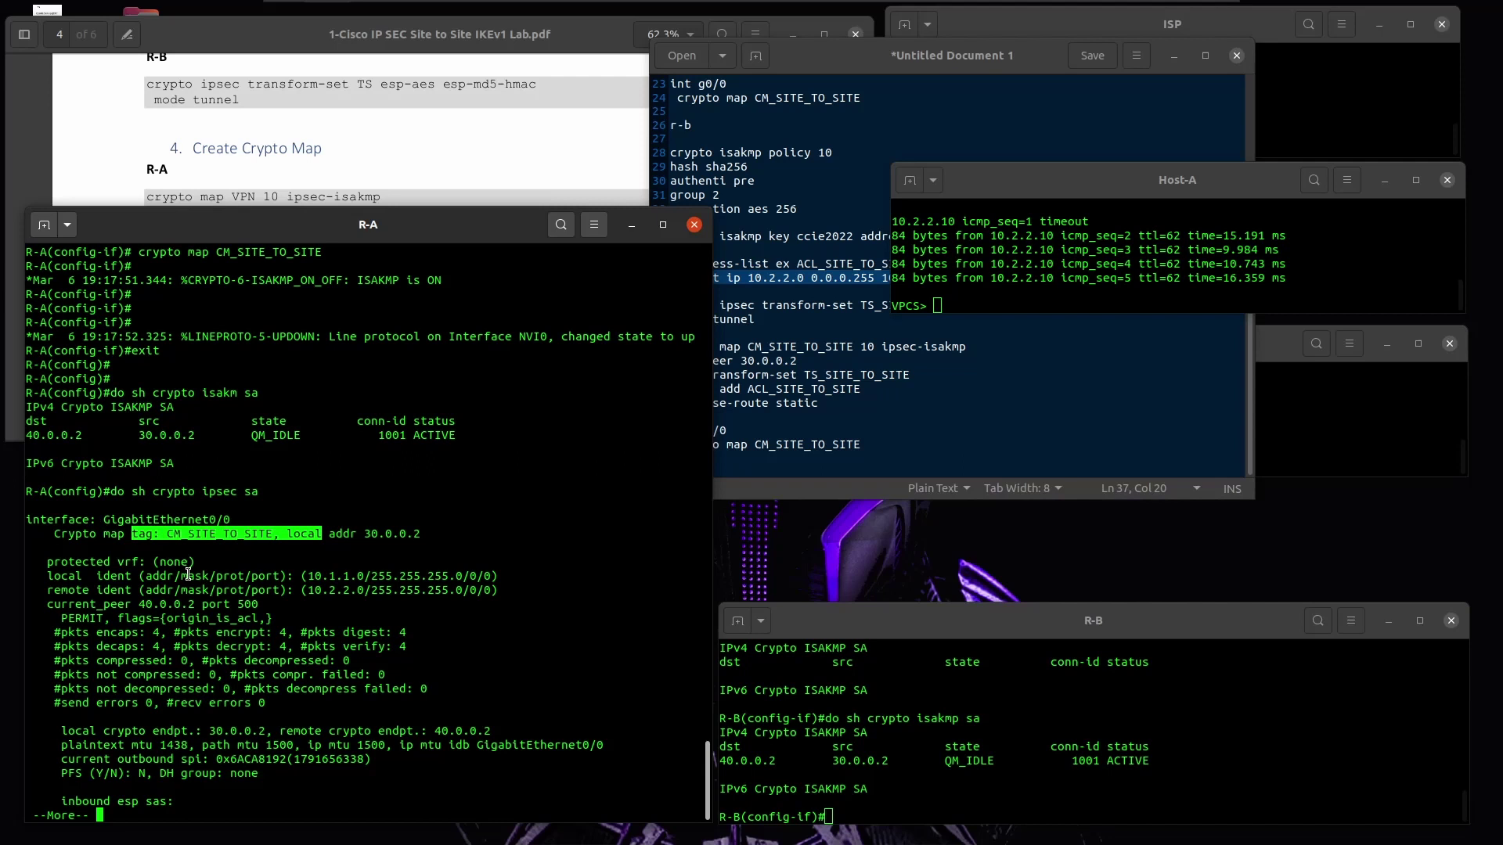
drag(186, 576, 506, 590)
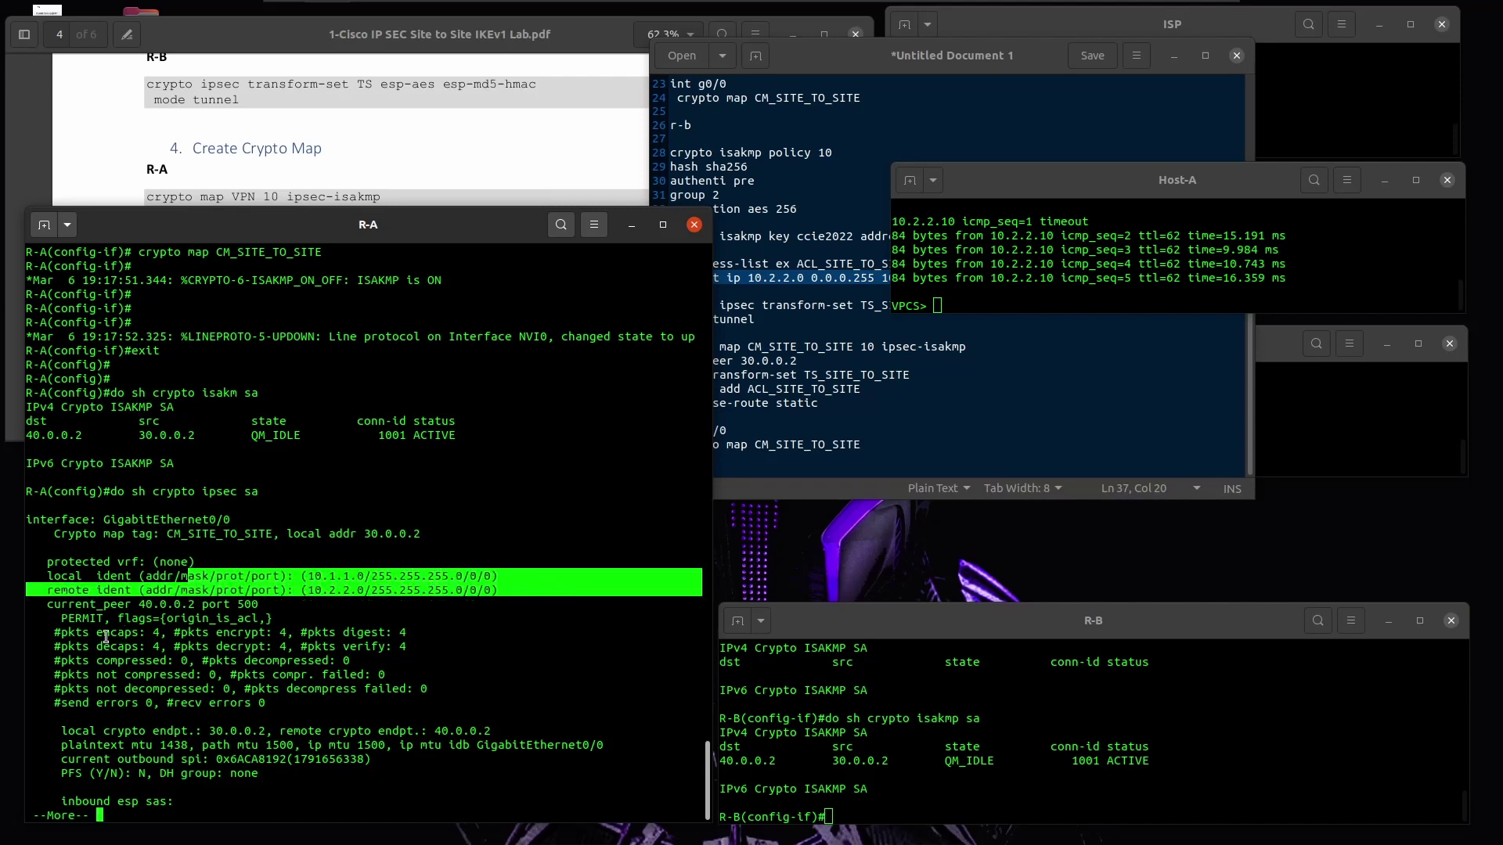
drag(76, 632, 401, 658)
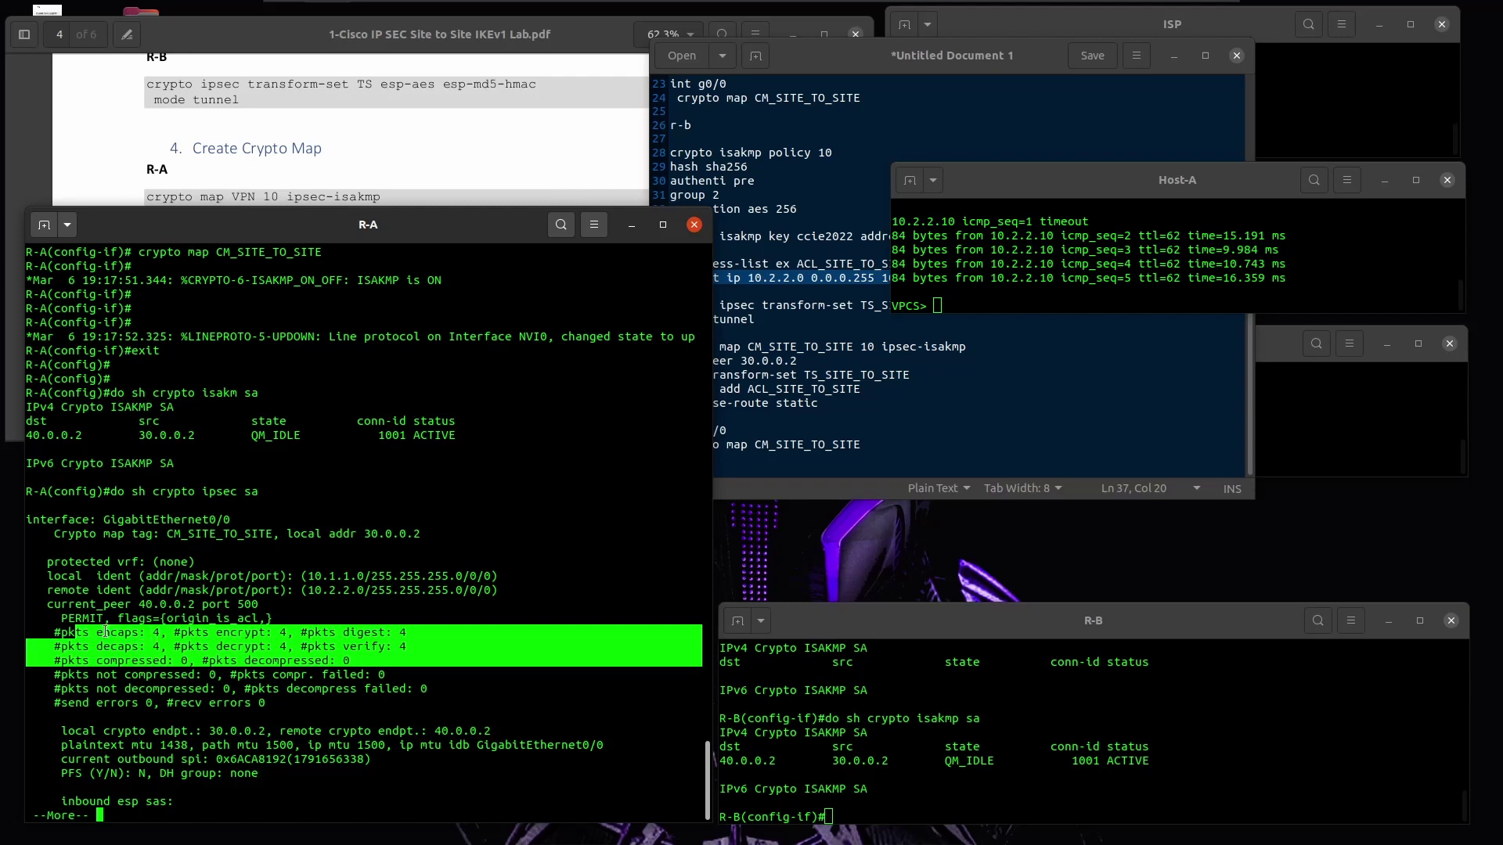
click(264, 647)
drag(138, 628, 159, 632)
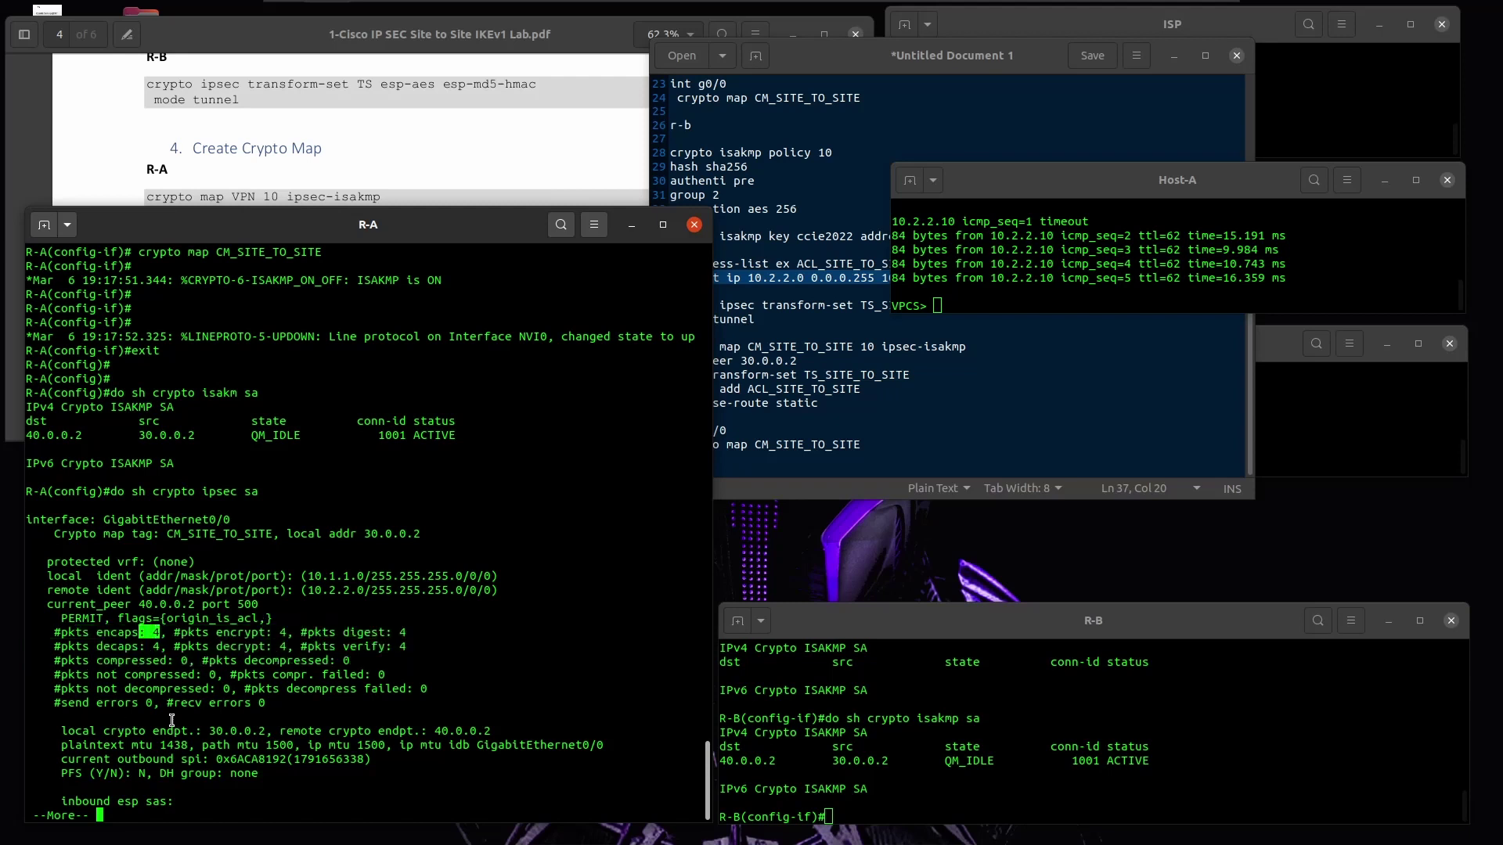
key(Return)
key(Return)
key(Return)
key(Return)
key(Return)
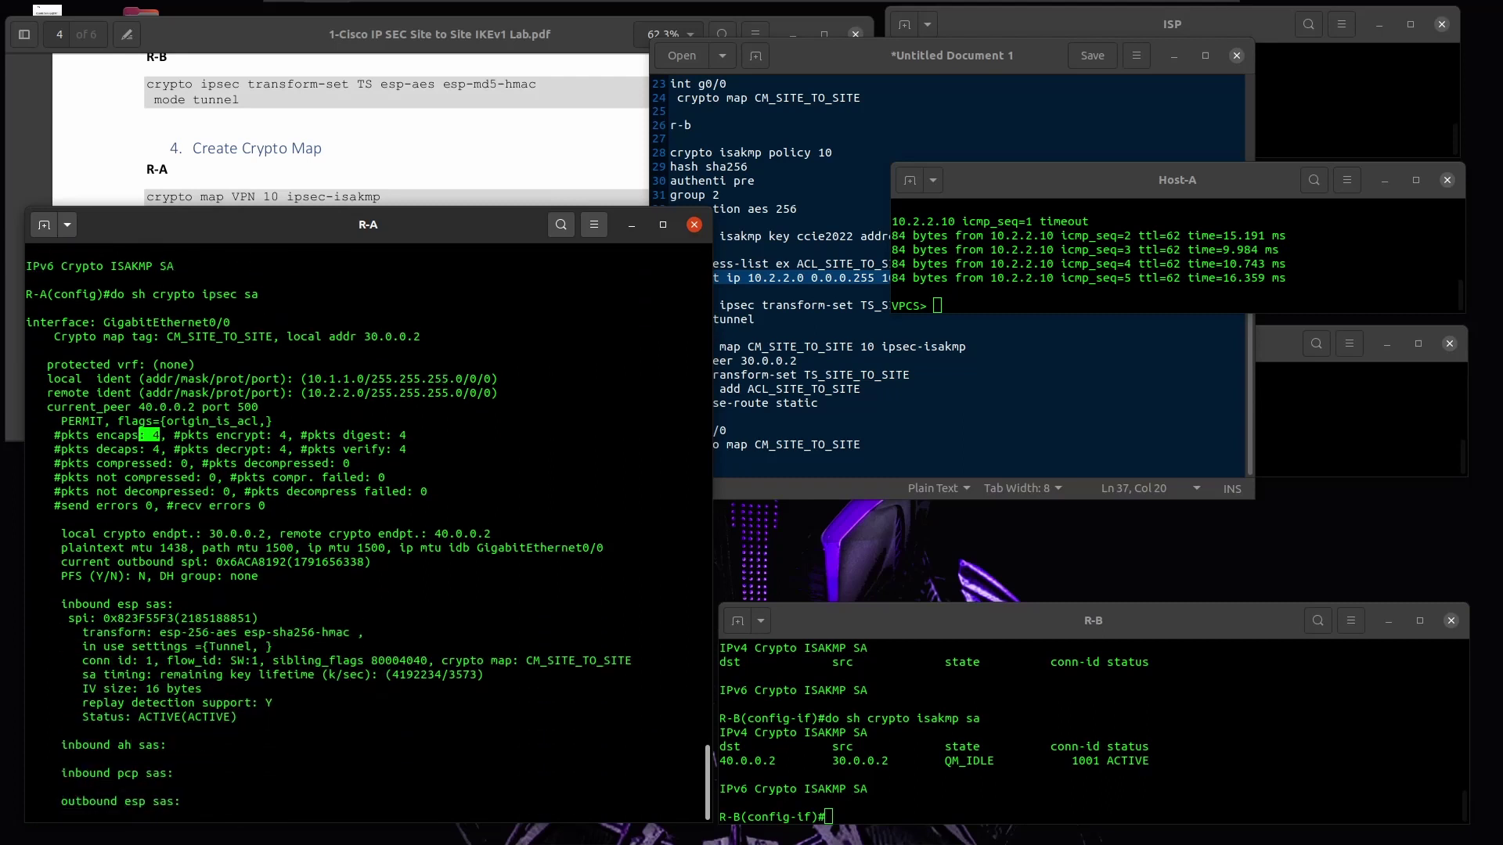
key(Return)
key(Return)
key(Return)
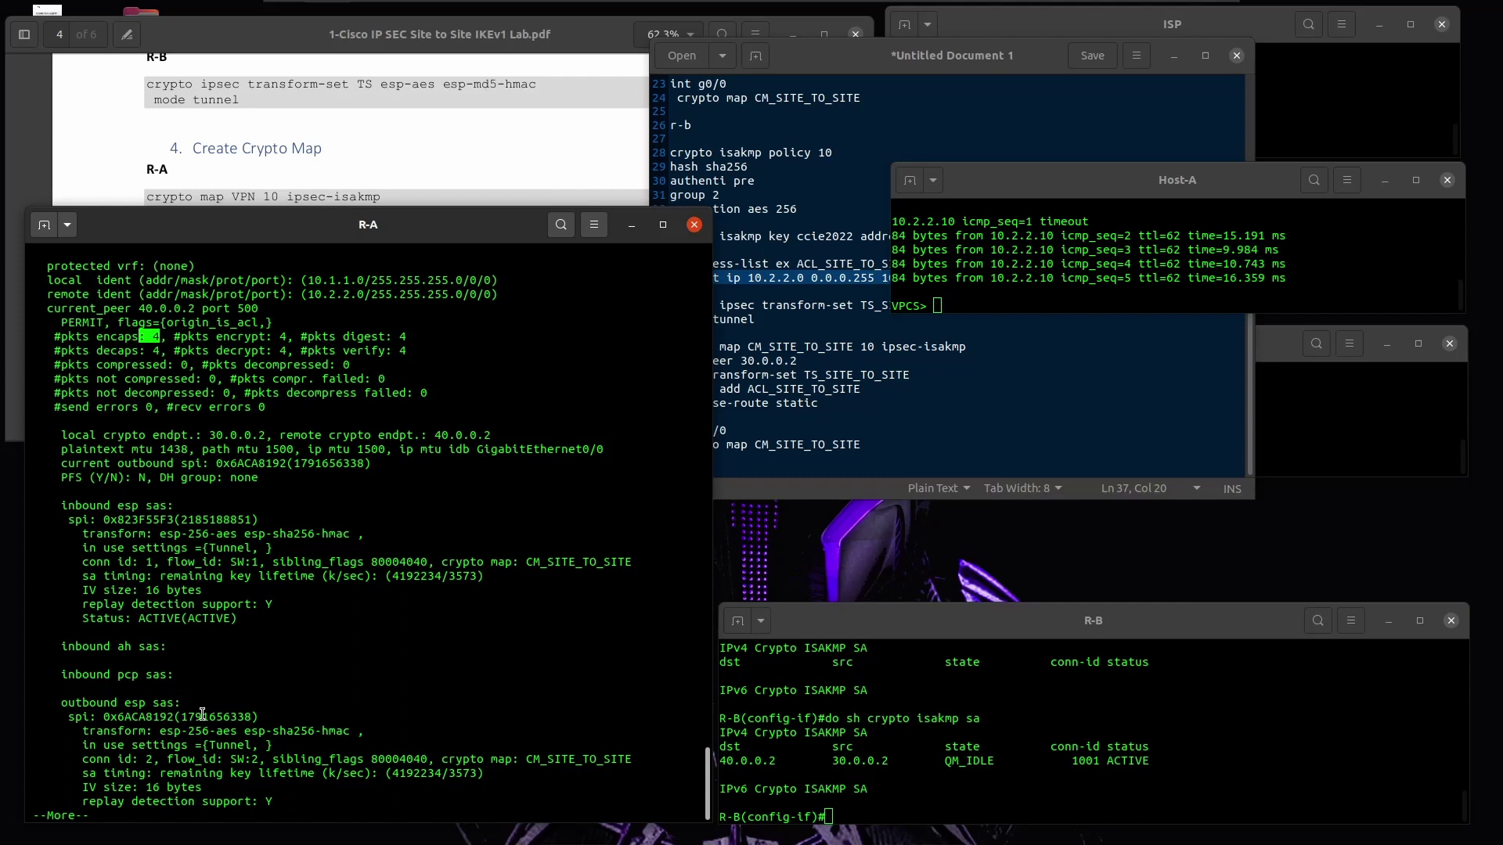
key(space)
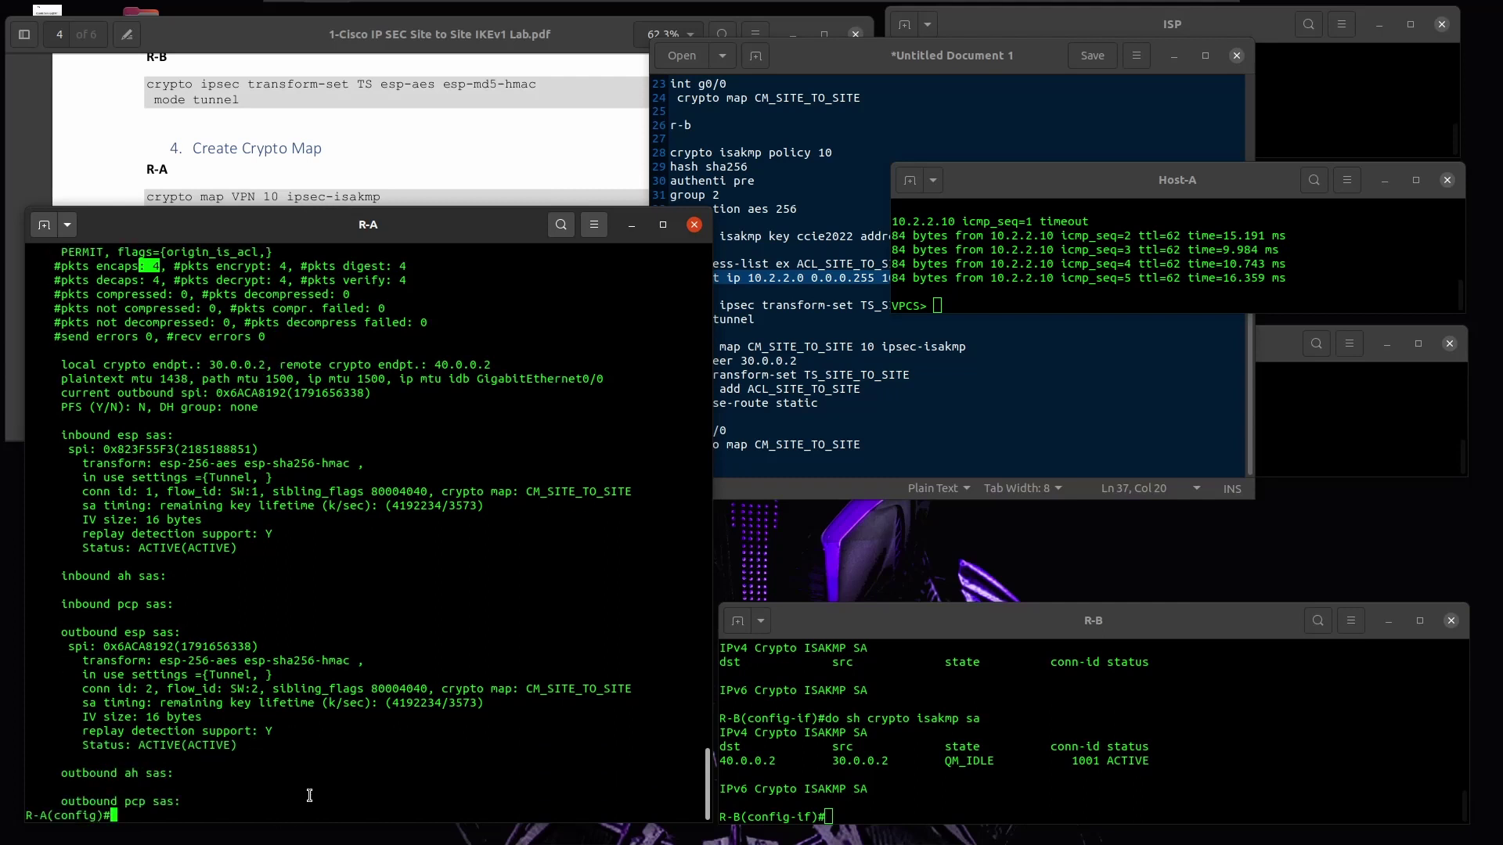
text(do sh ip rout)
text(e)
- Run 'do sh ip route' on R-A and highlight the 10.2.2.0/24 route via 40.0.0.2
key(Return)
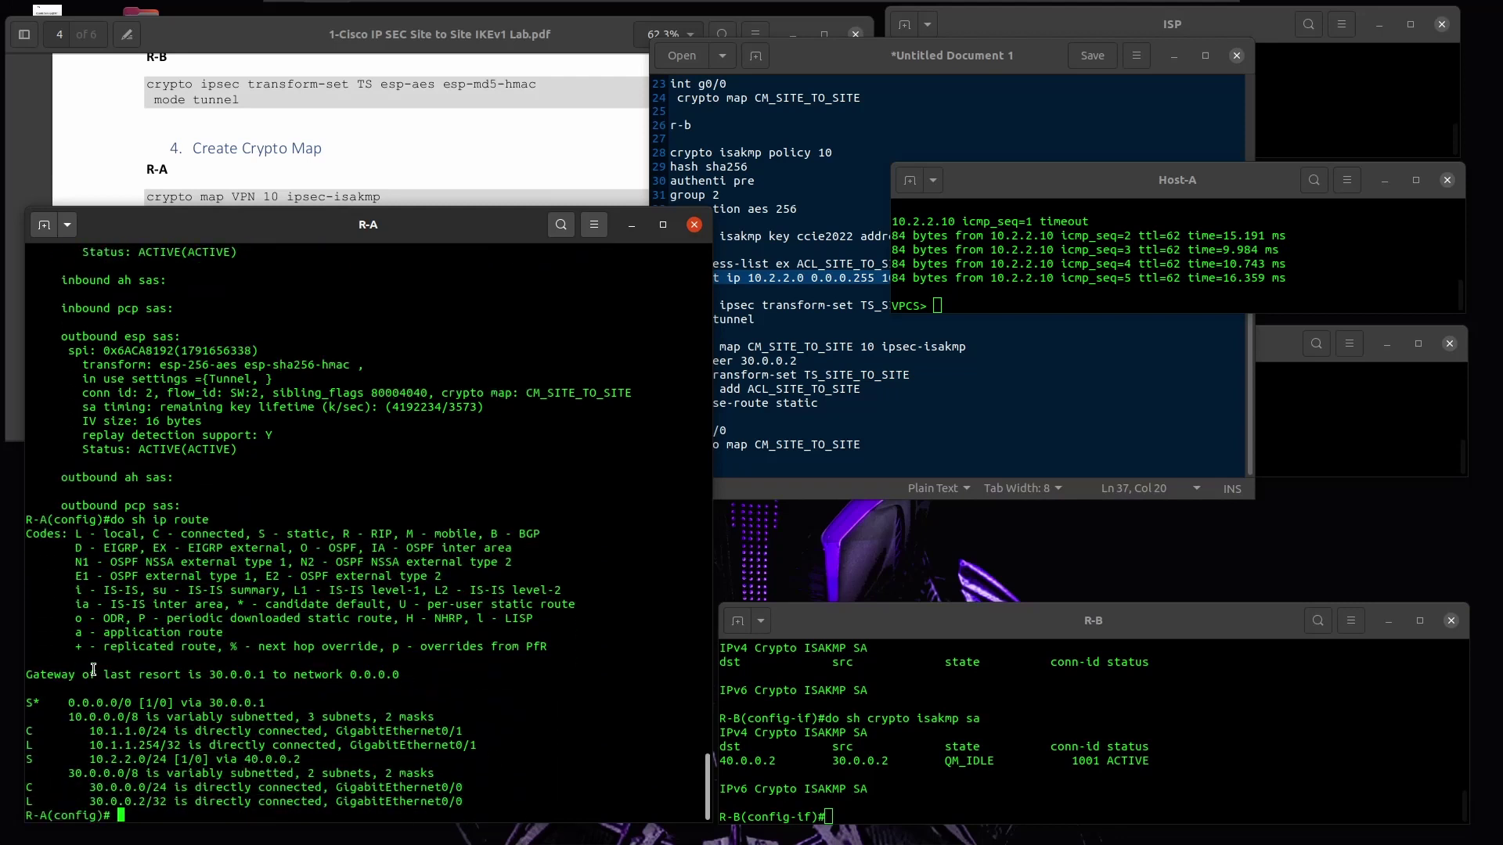
drag(42, 761, 317, 747)
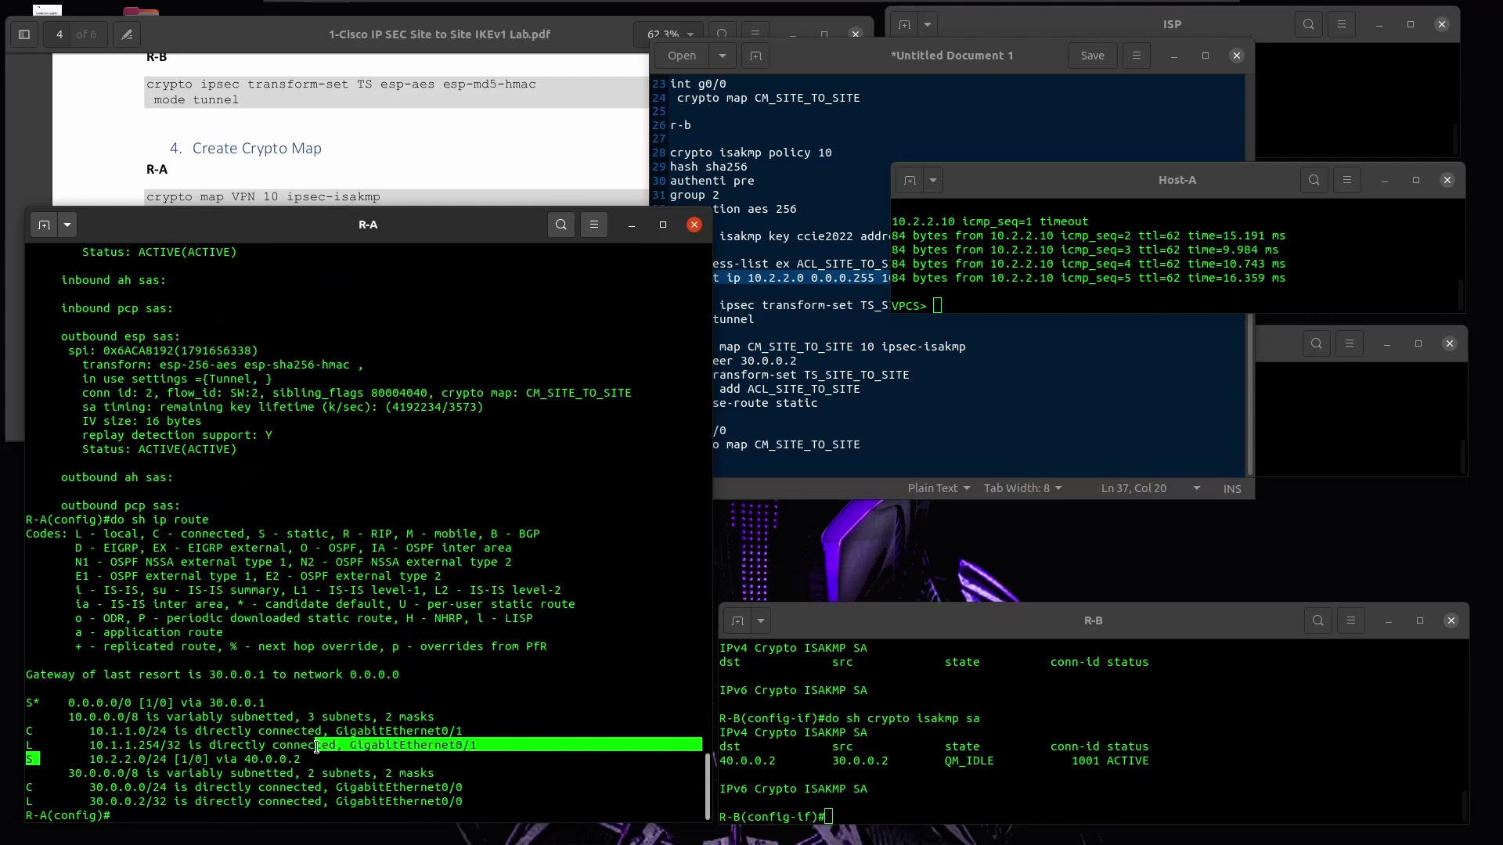
triple_click(315, 759)
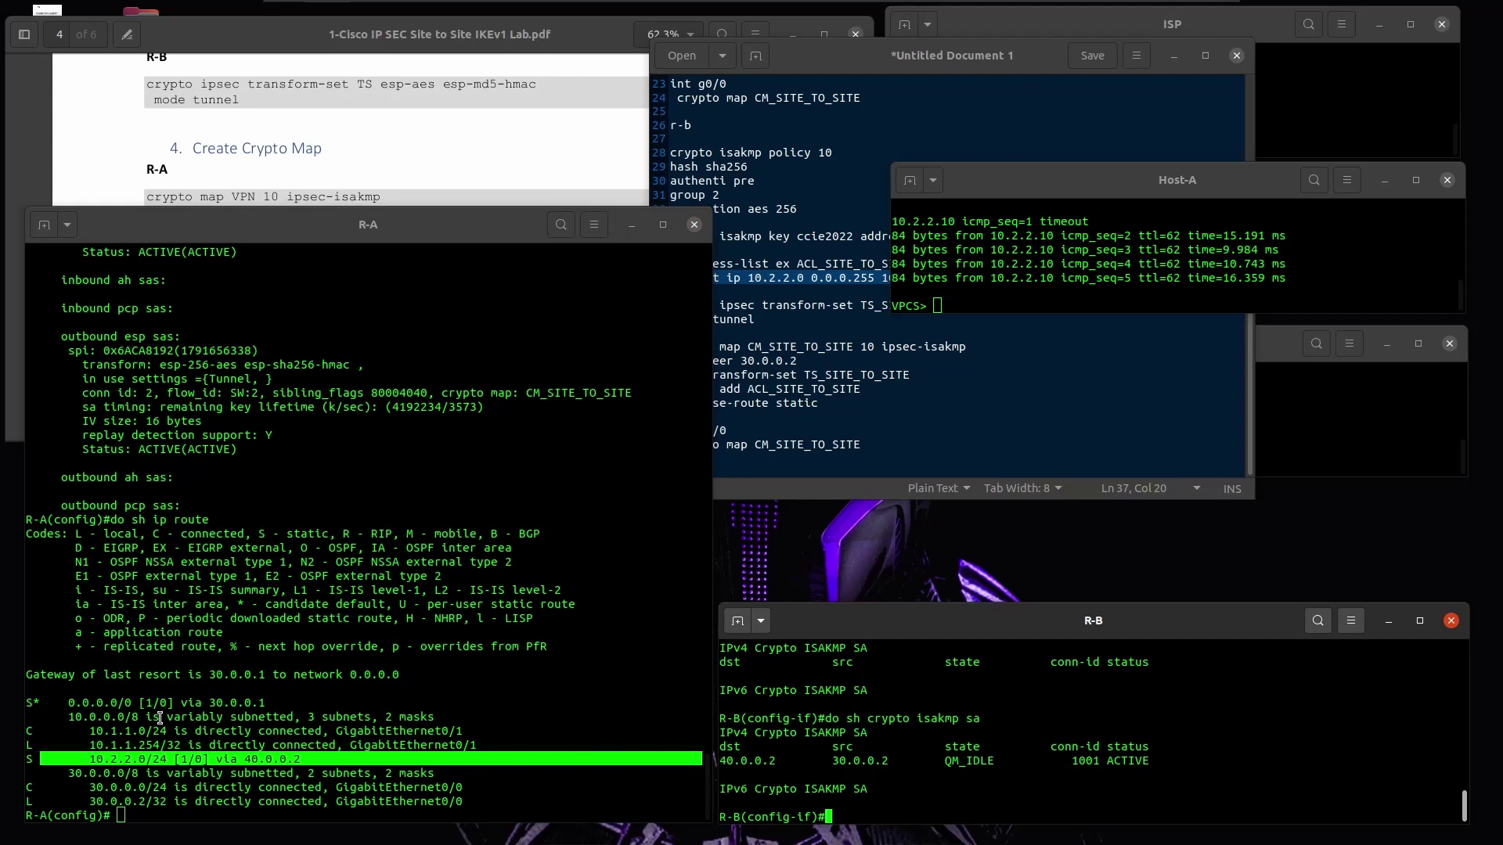
click(235, 675)
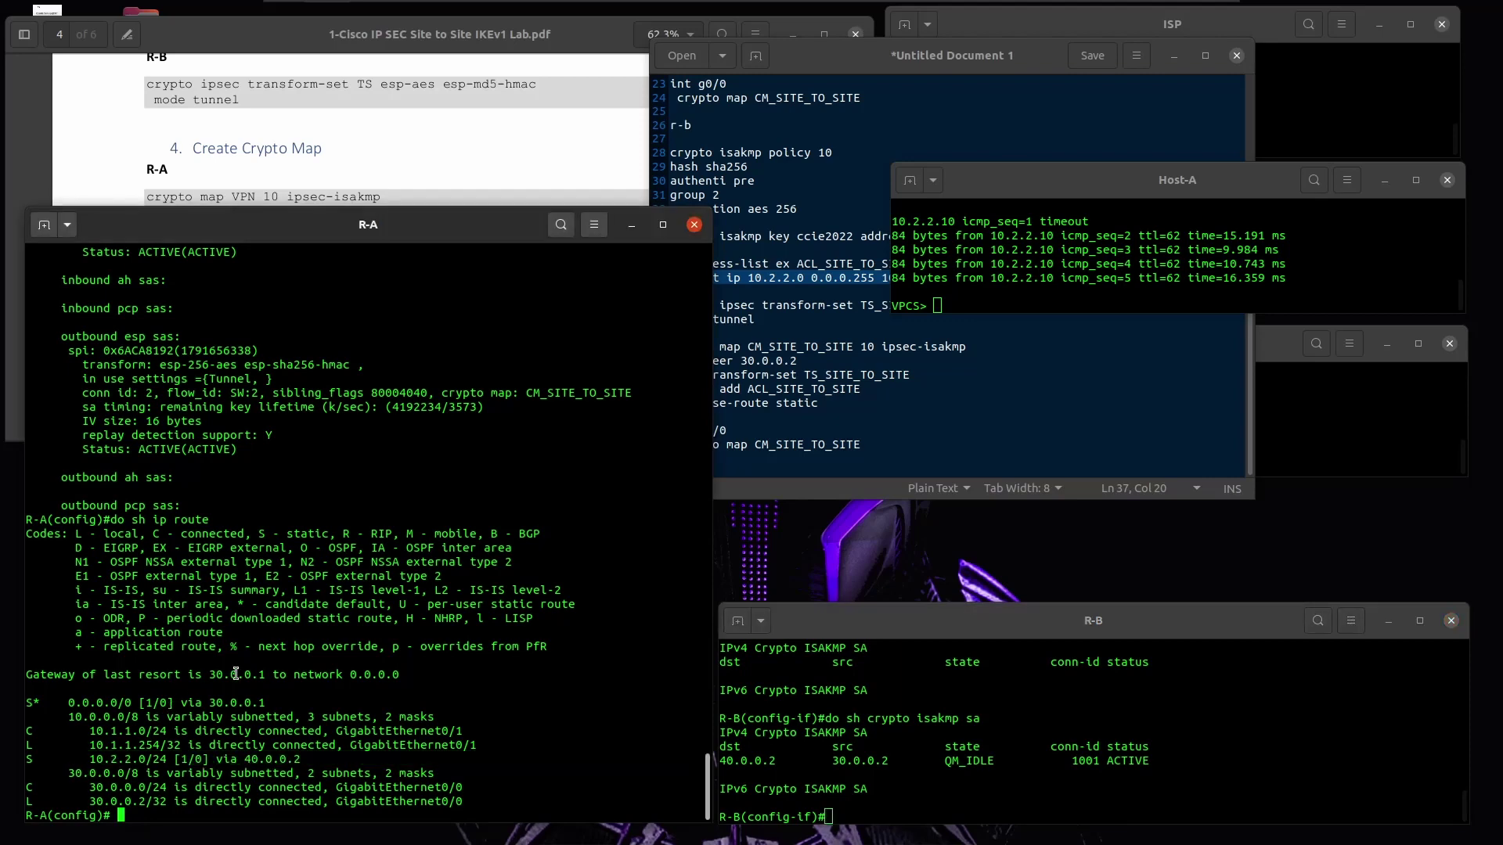